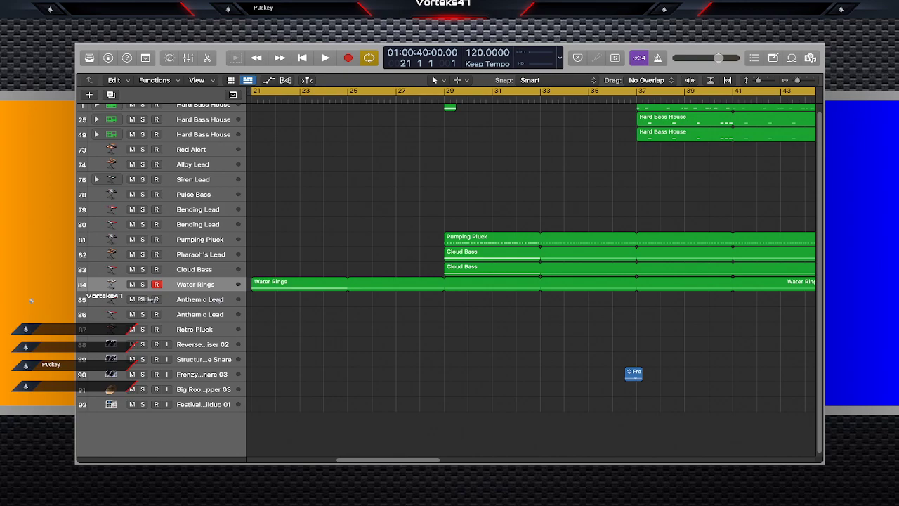
Play the arrangement from bar 21 to listen to the Water Rings introduction and the sections that follow.
scroll(531, 273, "right", 9)
scroll(531, 274, "left", 7)
scroll(219, 300, "left", 8)
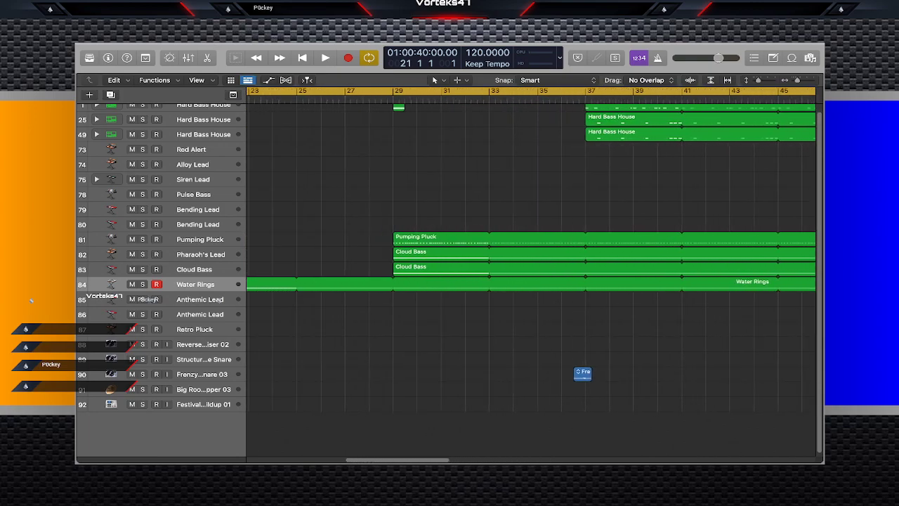
scroll(218, 299, "left", 1)
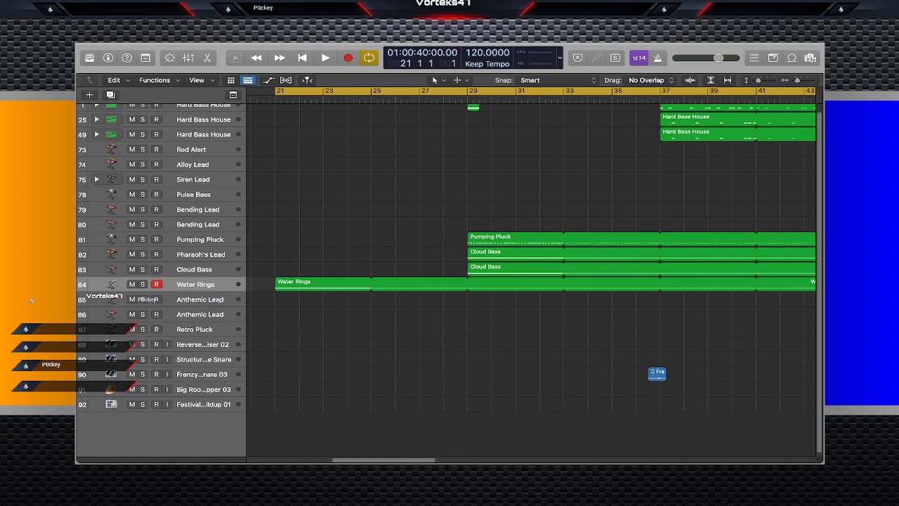
scroll(219, 300, "up", 1)
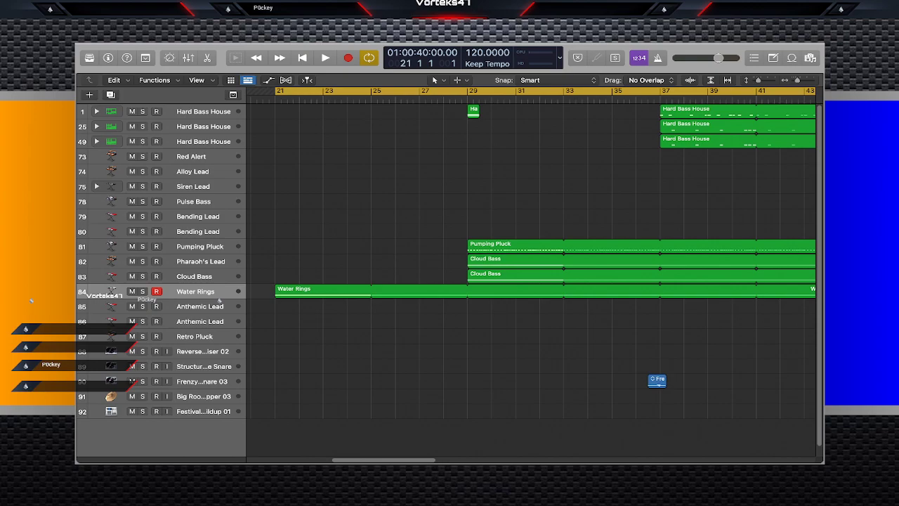
key("space")
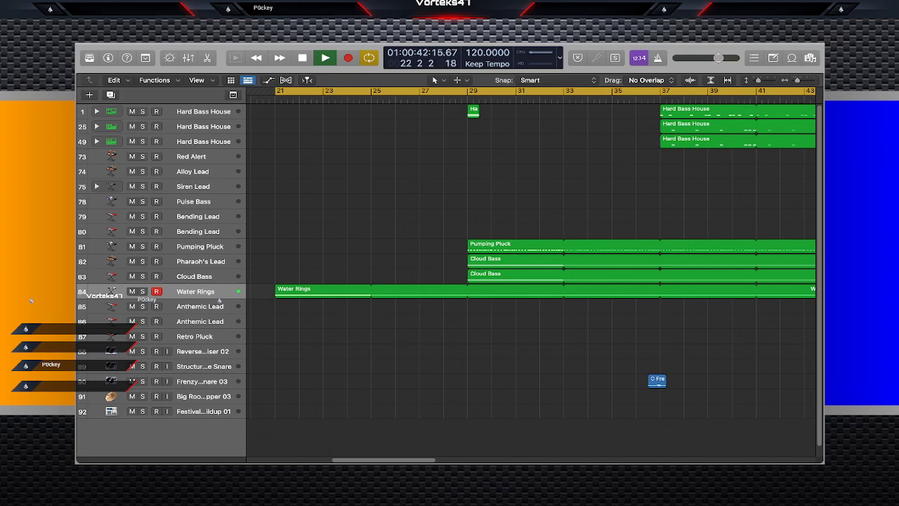
key("space")
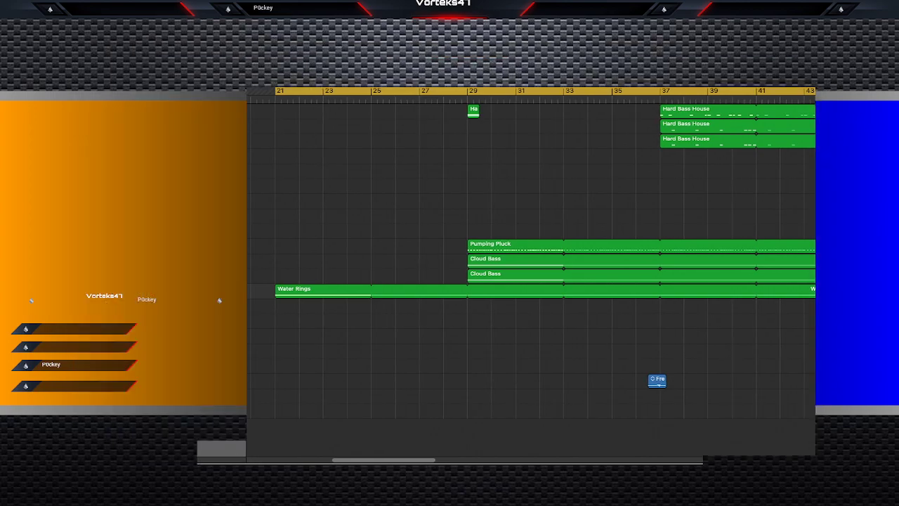
key("space")
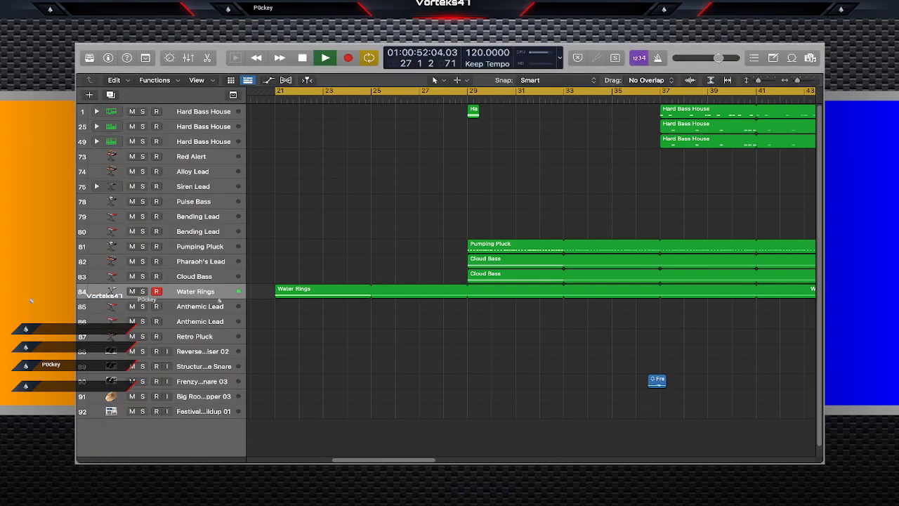
Play the arrangement from bar 59 through to its end with the view following the playhead and cycle mode off.
key("grave")
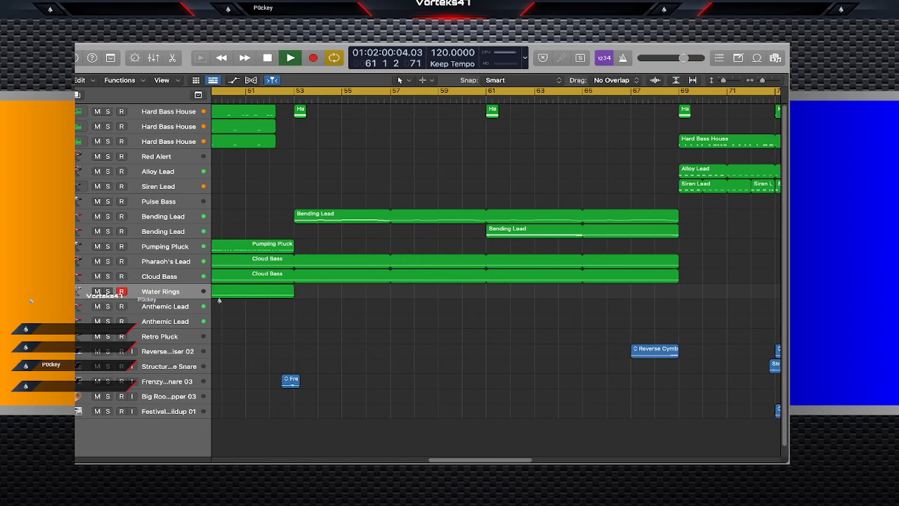
key("space")
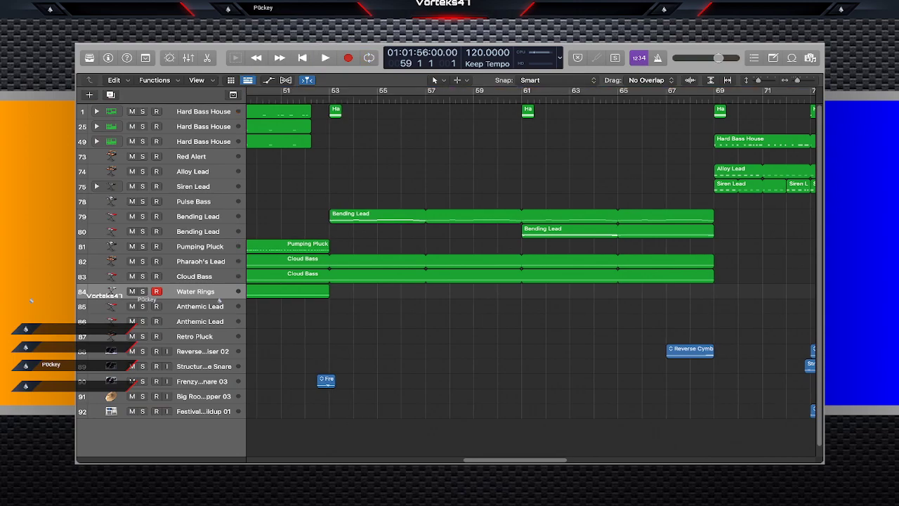
key("space")
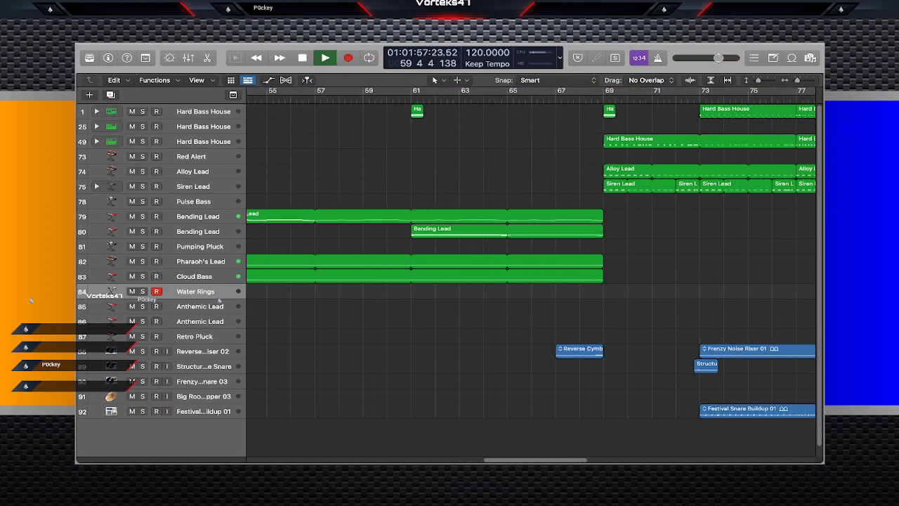
key("grave")
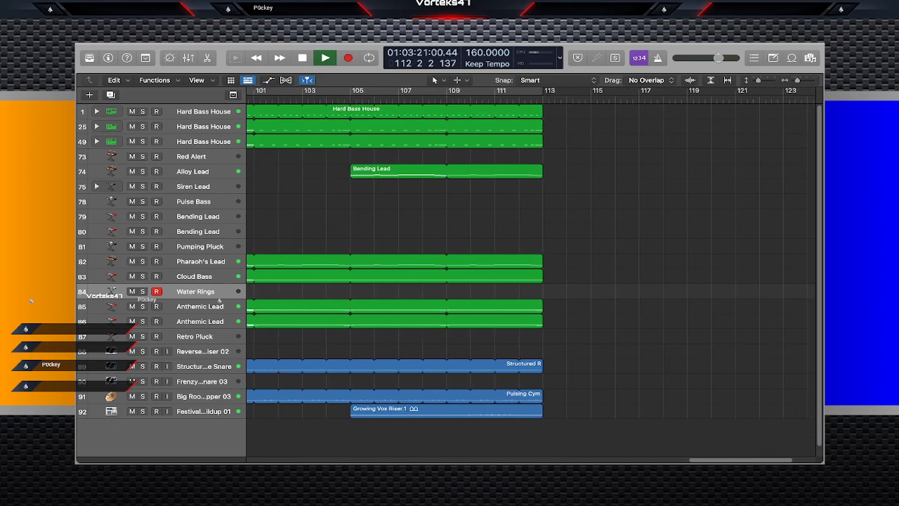
key("space")
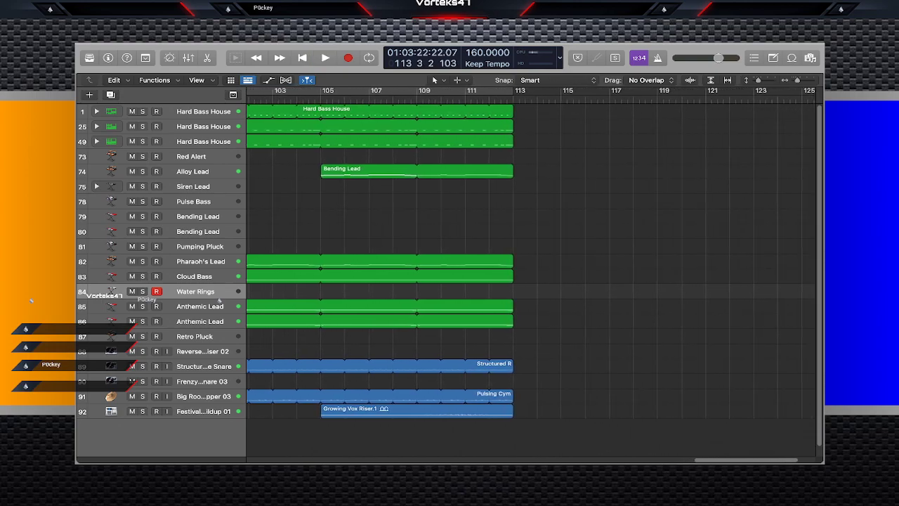
Review the closing sections of the arrangement and place the playhead at bar 80, beat 3.
scroll(531, 274, "left", 8)
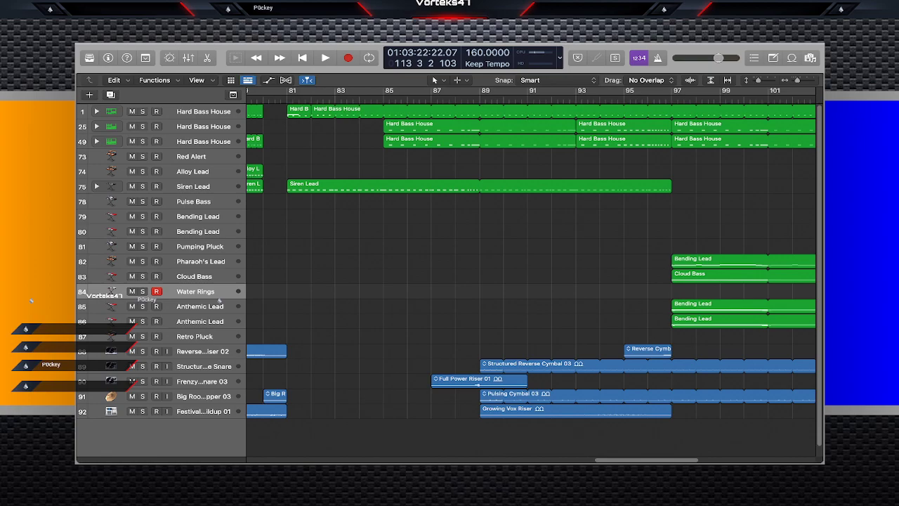
scroll(220, 299, "right", 8)
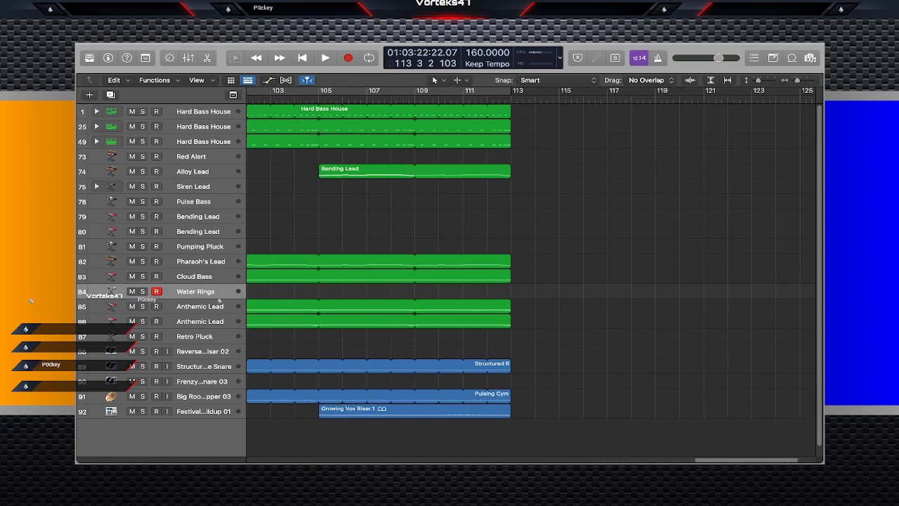
scroll(220, 300, "left", 8)
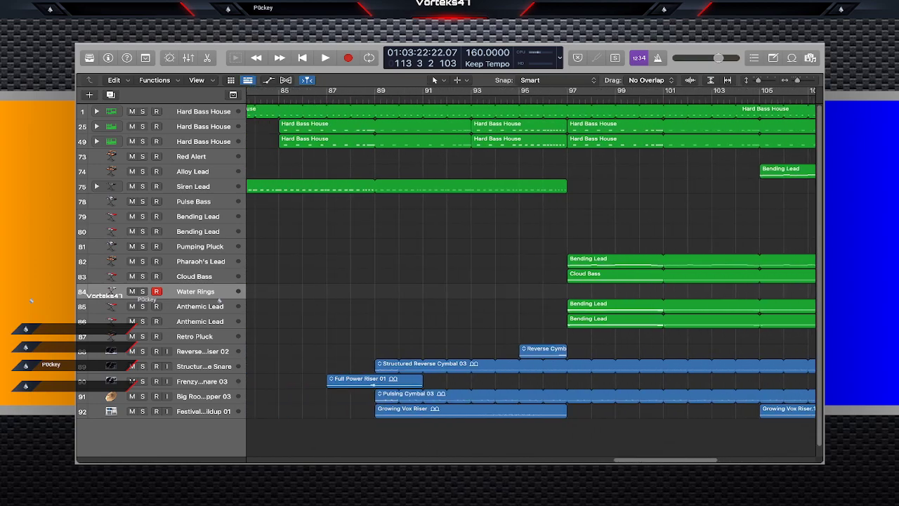
scroll(220, 300, "left", 3)
left_click_drag(460, 99, 496, 99)
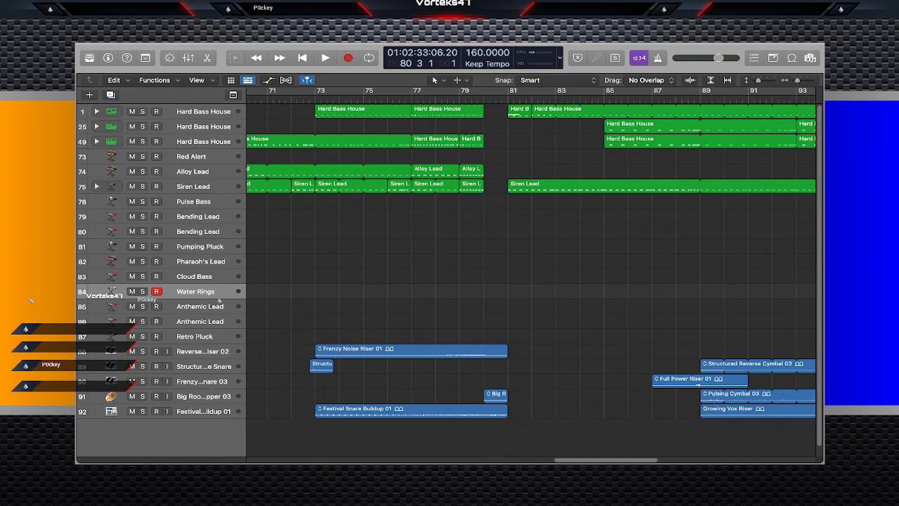
Examine the Hard Bass House, Bending Lead and Cloud Bass regions from bar 81 onward and clear the region selection.
left_click(520, 111)
left_click(522, 134)
scroll(531, 252, "right", 5)
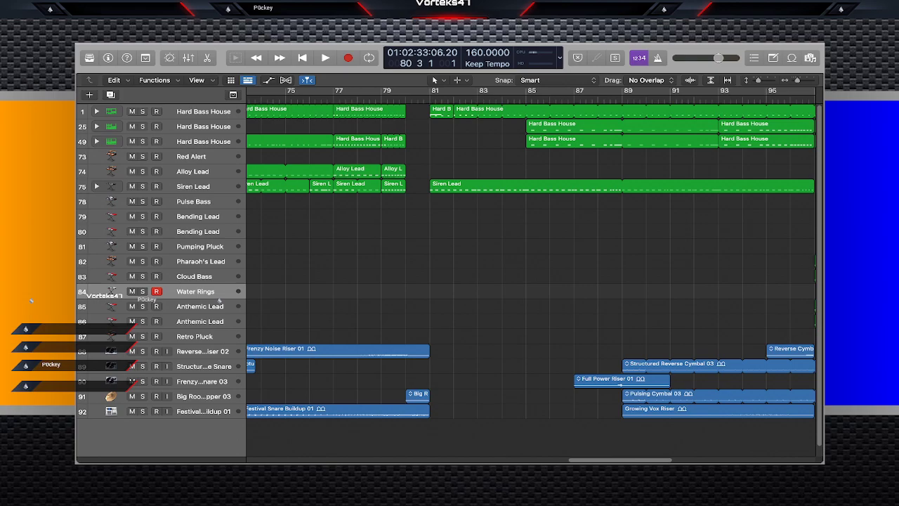
scroll(220, 300, "right", 10)
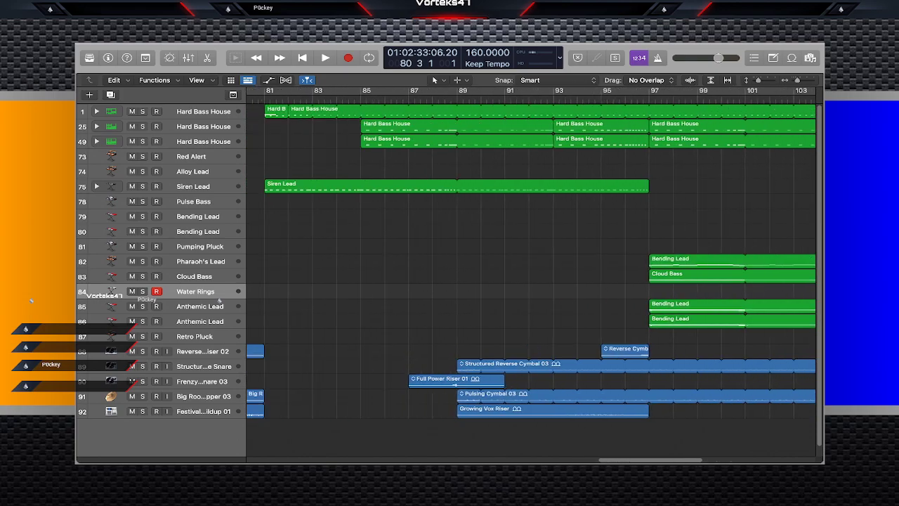
scroll(220, 301, "left", 6)
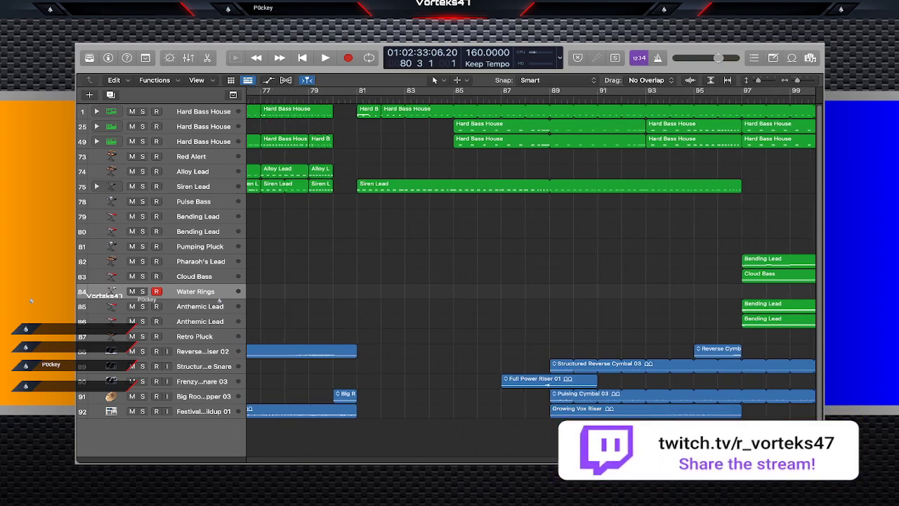
scroll(220, 301, "right", 6)
scroll(220, 301, "right", 3)
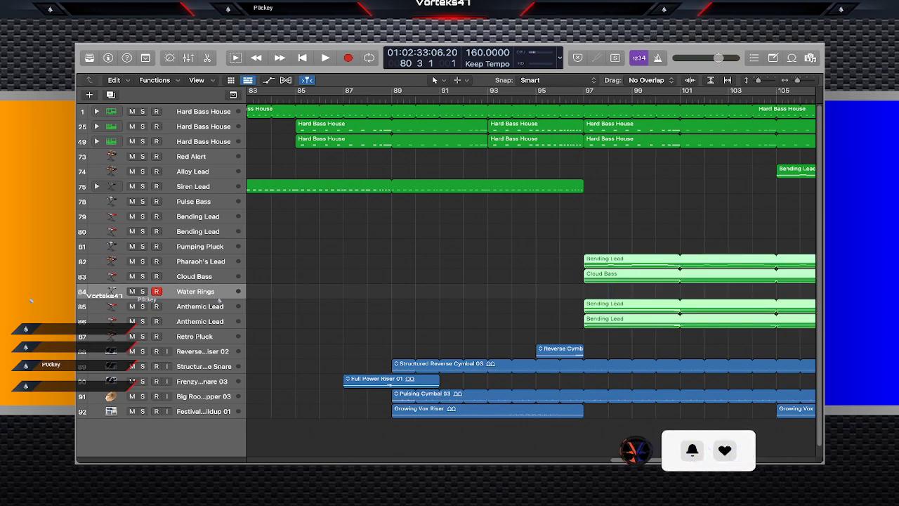
key("shift+alt+d")
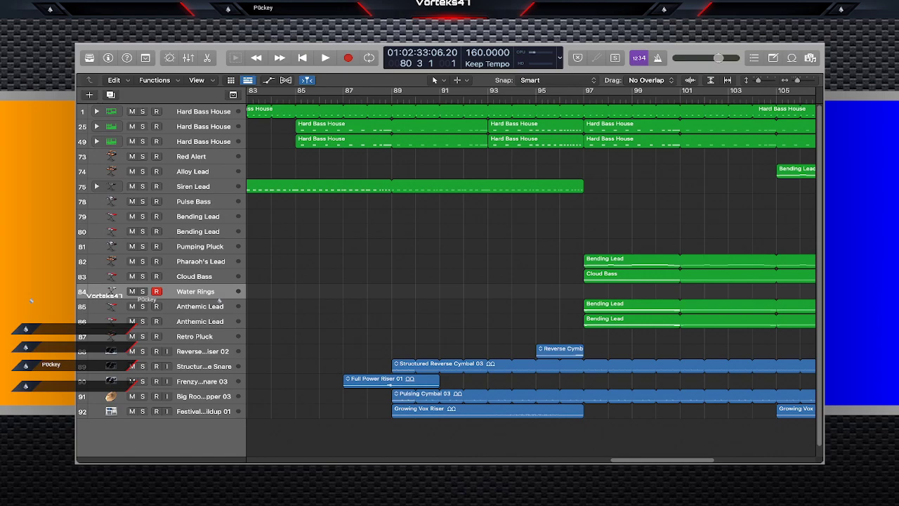
Inspect the Bending Lead region on the Alloy Lead track at bar 105 and the surrounding sections back to bar 79.
scroll(220, 300, "right", 4)
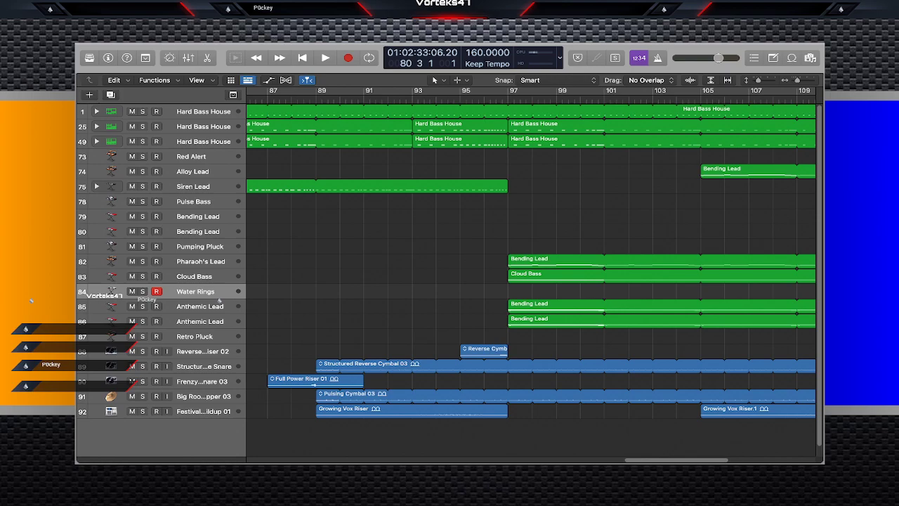
scroll(531, 274, "right", 5)
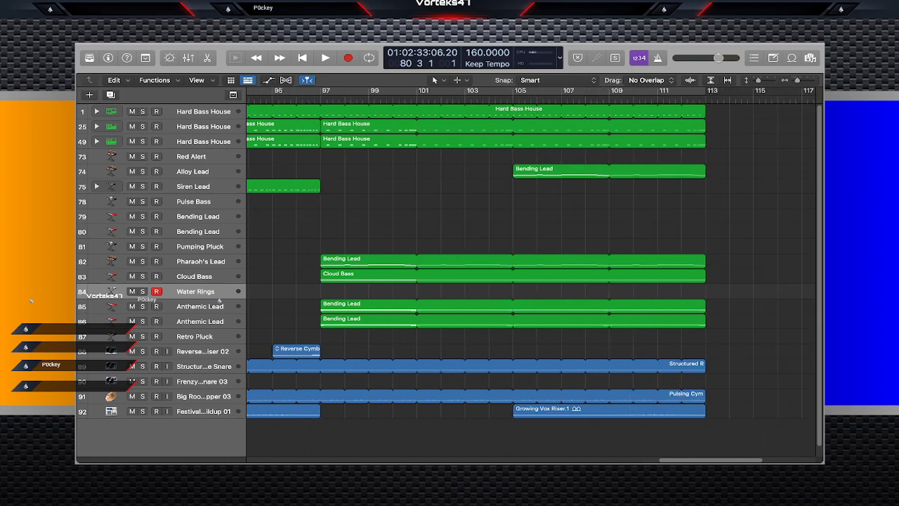
left_click(561, 171)
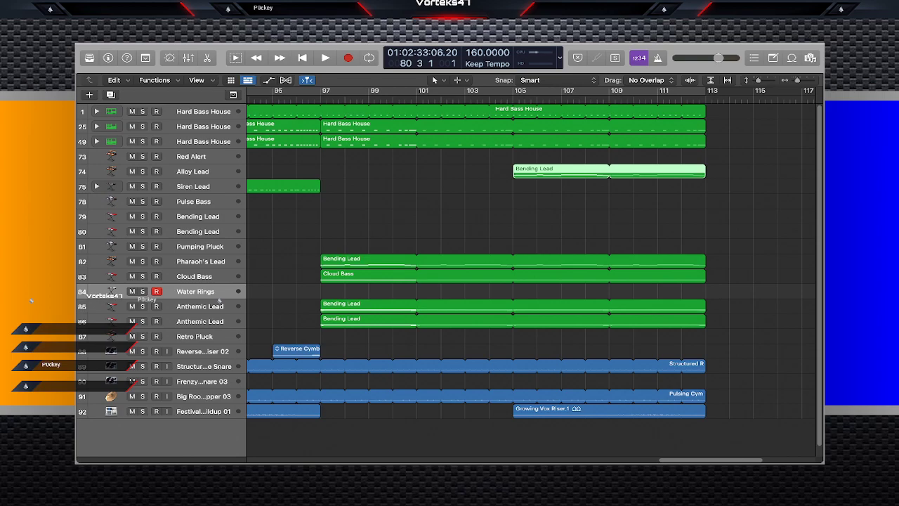
scroll(530, 274, "right", 2)
scroll(529, 274, "left", 6)
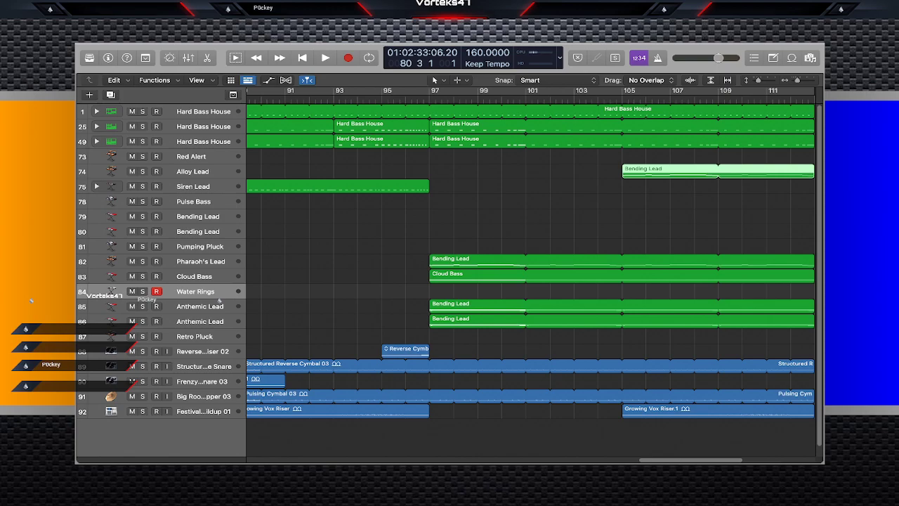
left_click(576, 217)
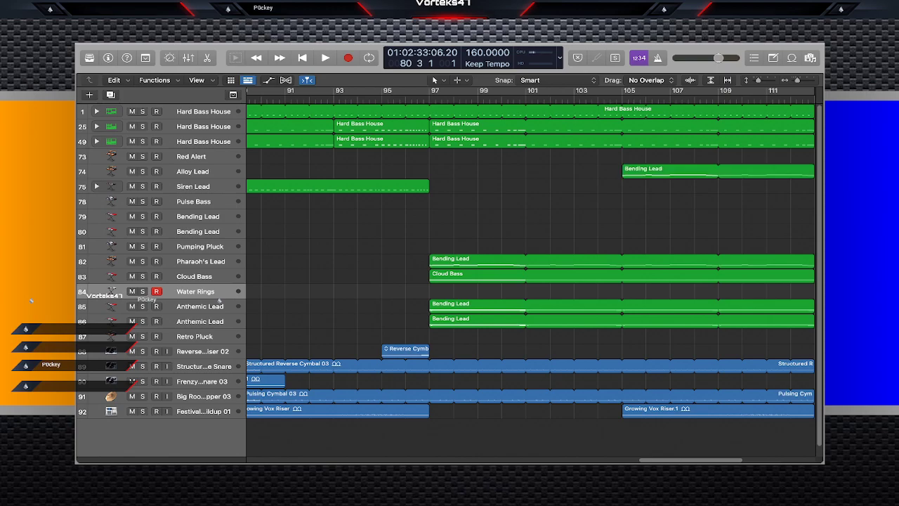
left_click(668, 171)
left_click(576, 217)
scroll(530, 274, "left", 10)
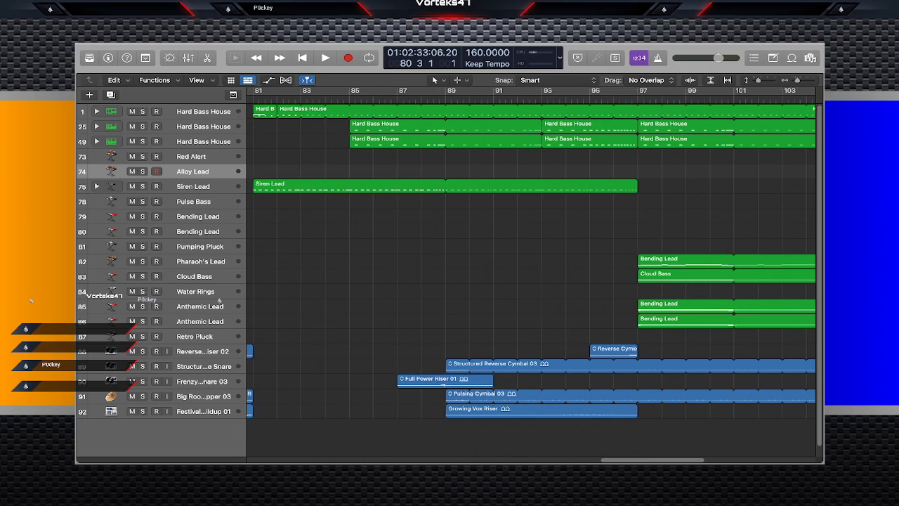
scroll(531, 274, "left", 3)
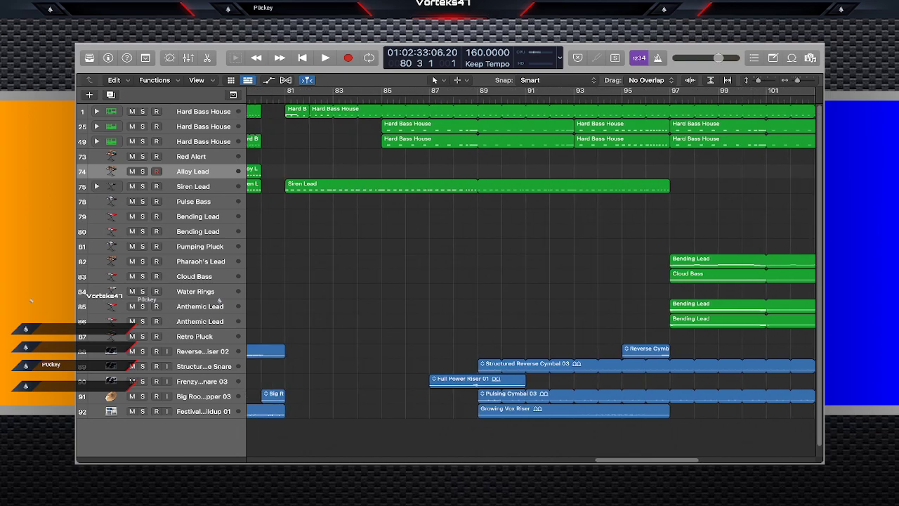
scroll(531, 274, "left", 2)
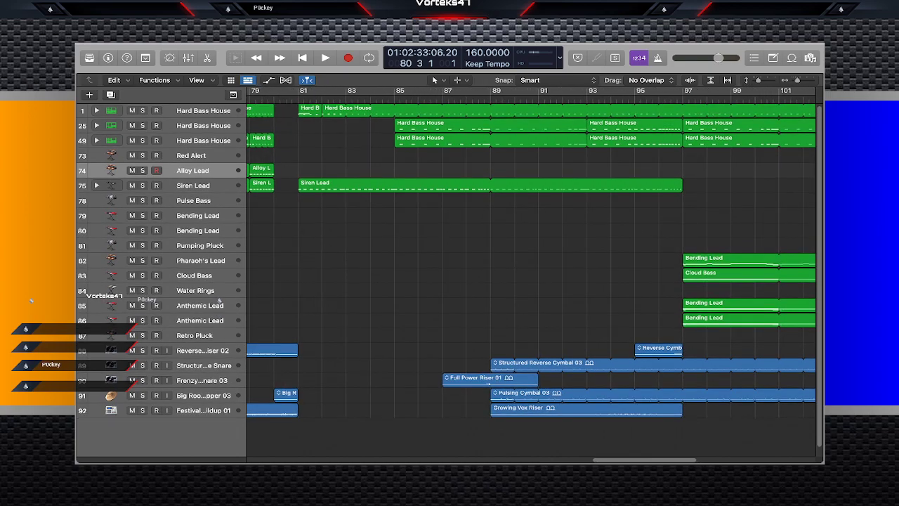
Create a new software instrument track directly below the Festival Snare Buildup 01 track.
left_click(203, 411)
left_click(89, 95)
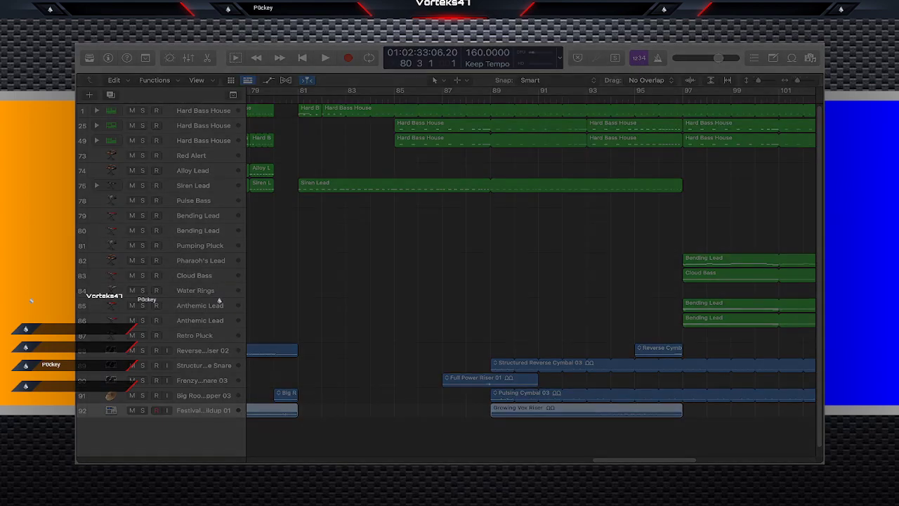
key("Return")
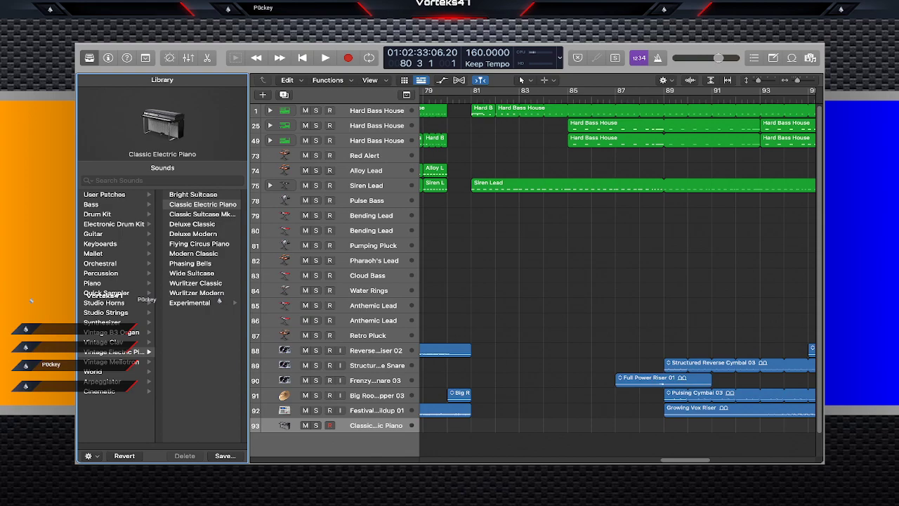
Show the mixer and replace the electric piano instrument on the new track's channel strip with AUSampler.
key("b")
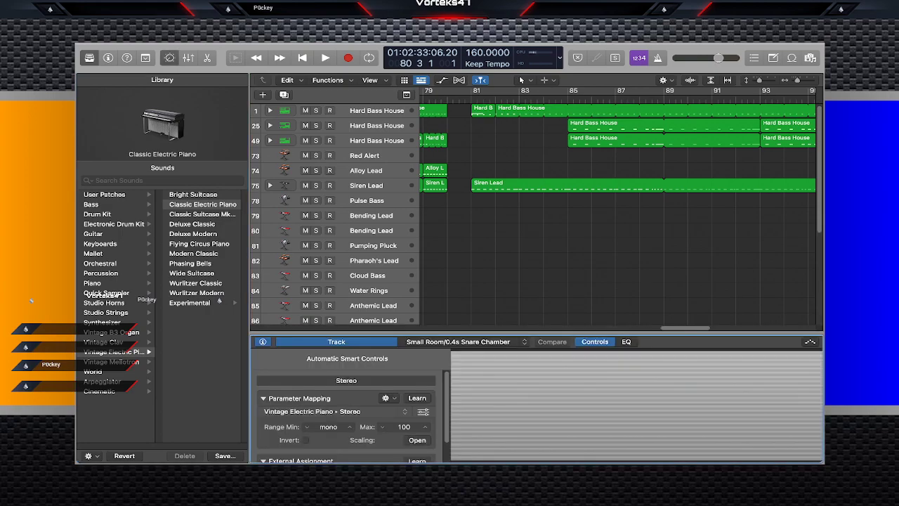
key("b")
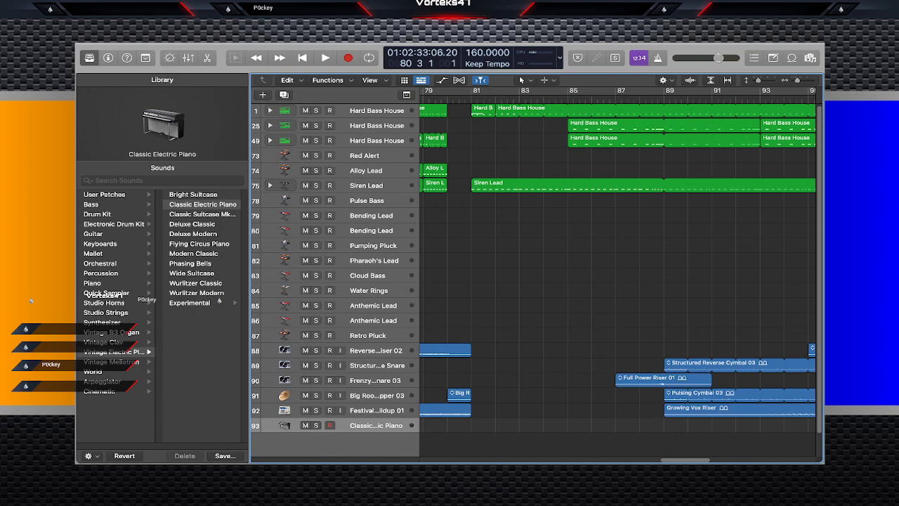
key("x")
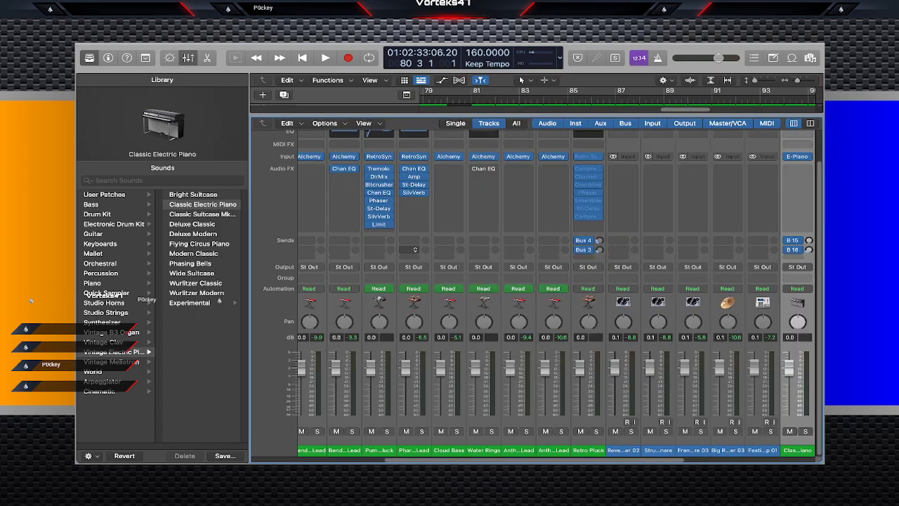
scroll(415, 249, "up", 2)
scroll(703, 176, "right", 3)
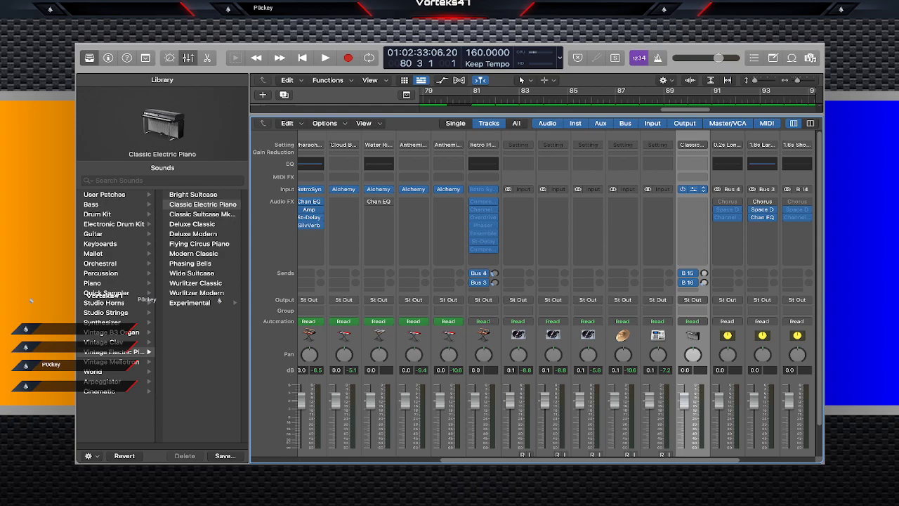
left_click(693, 189)
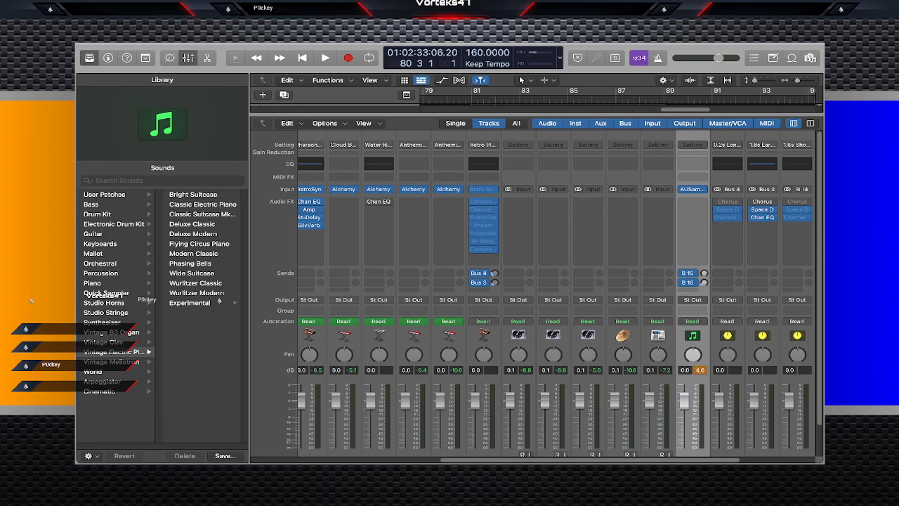
Close the mixer and replace the library with the inspector, briefly playing the arrangement from bar 80.
key("x")
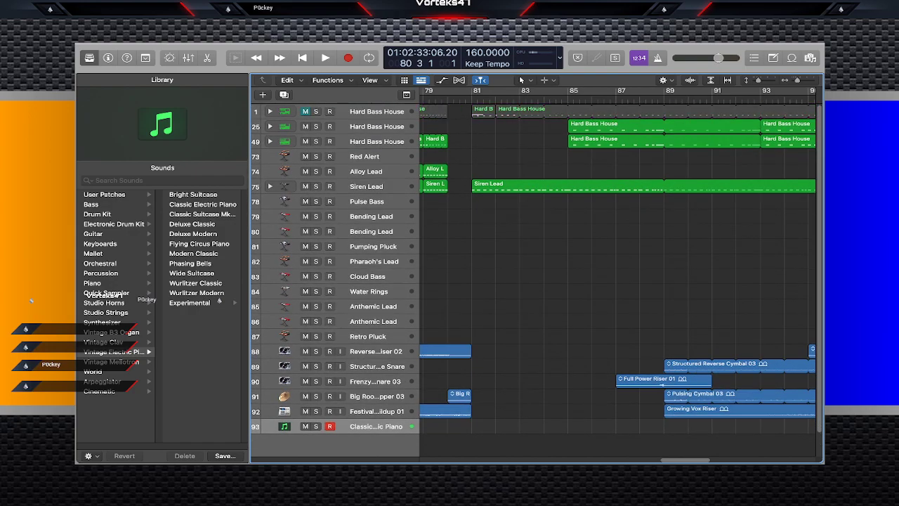
key("space")
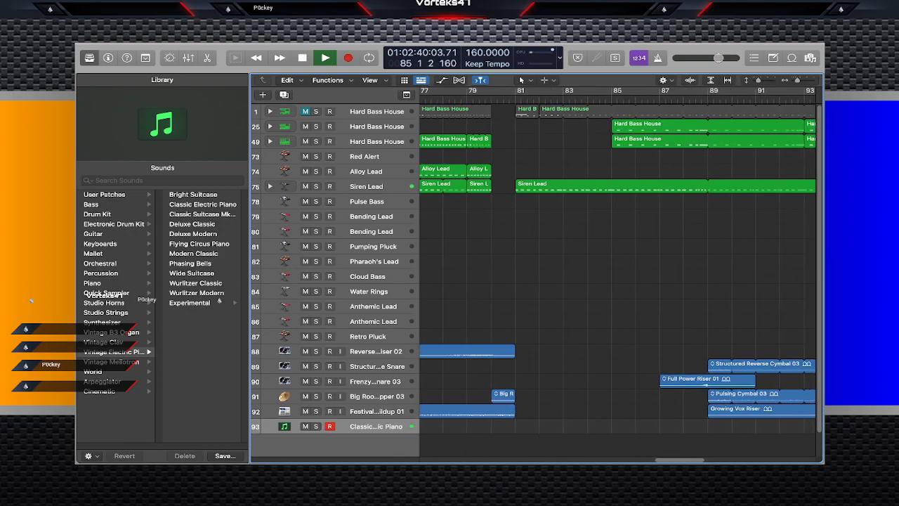
key("space")
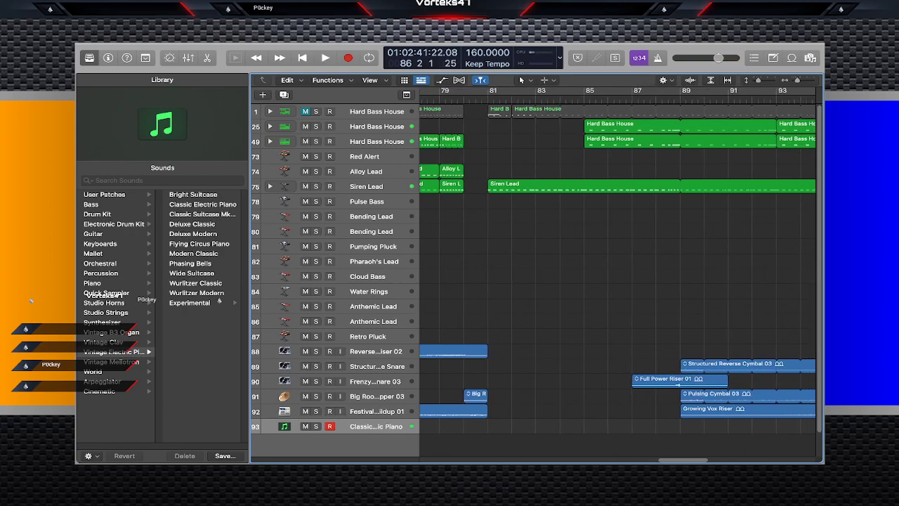
key("y")
key("i")
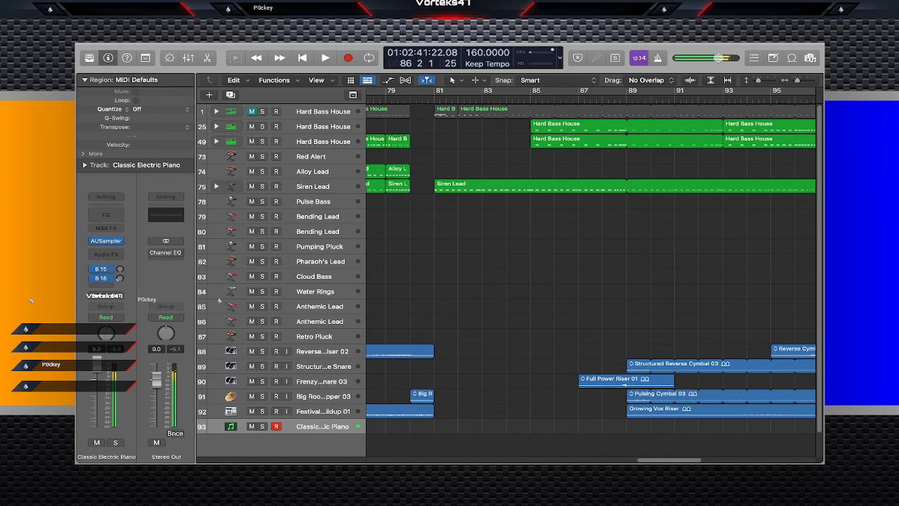
Play from bar 80 and record a one-bar part at bar 81 on the Classic Electric Piano track.
left_click(411, 99)
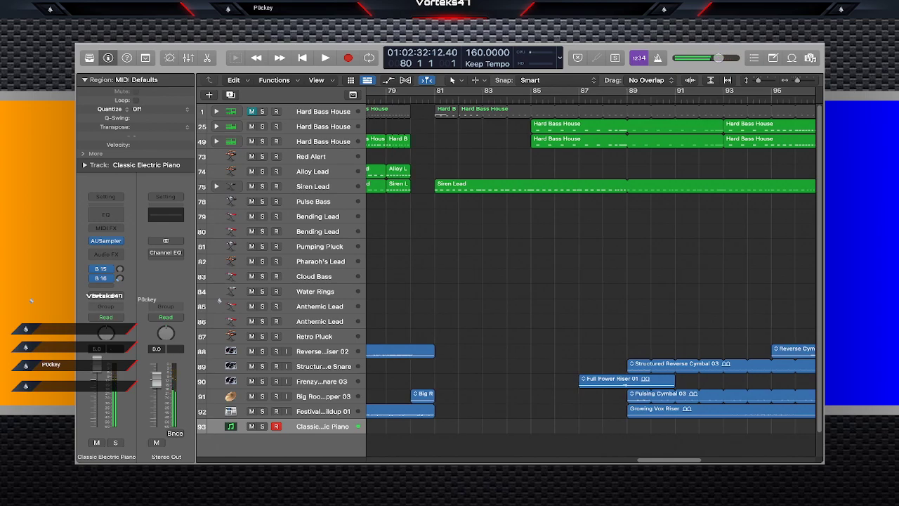
key("space")
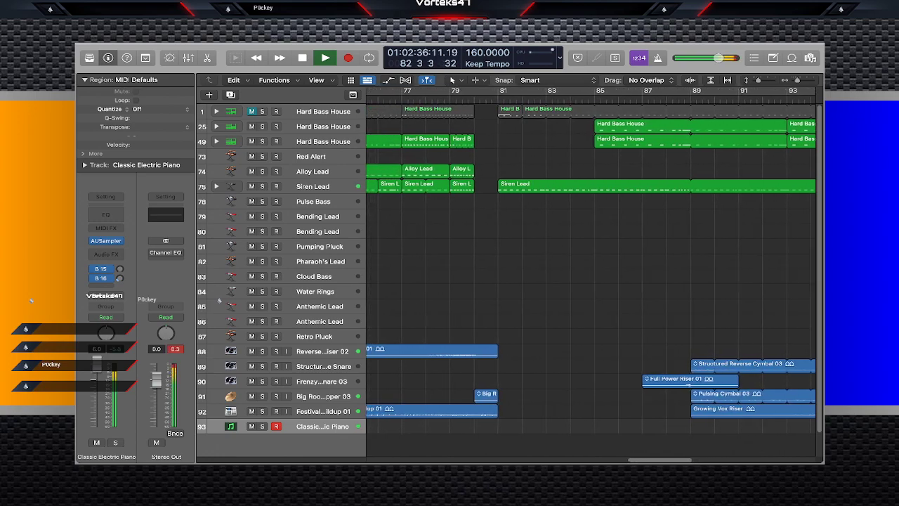
key("space")
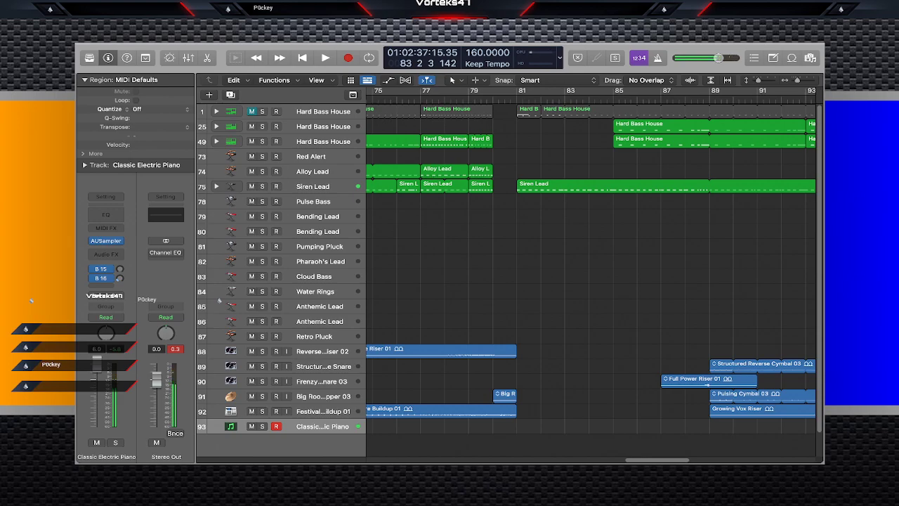
key("comma")
key("comma")
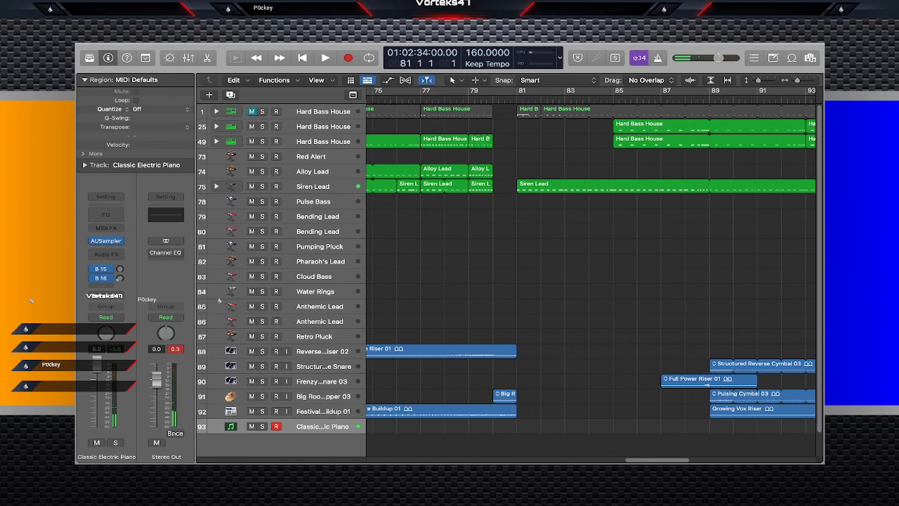
key("r")
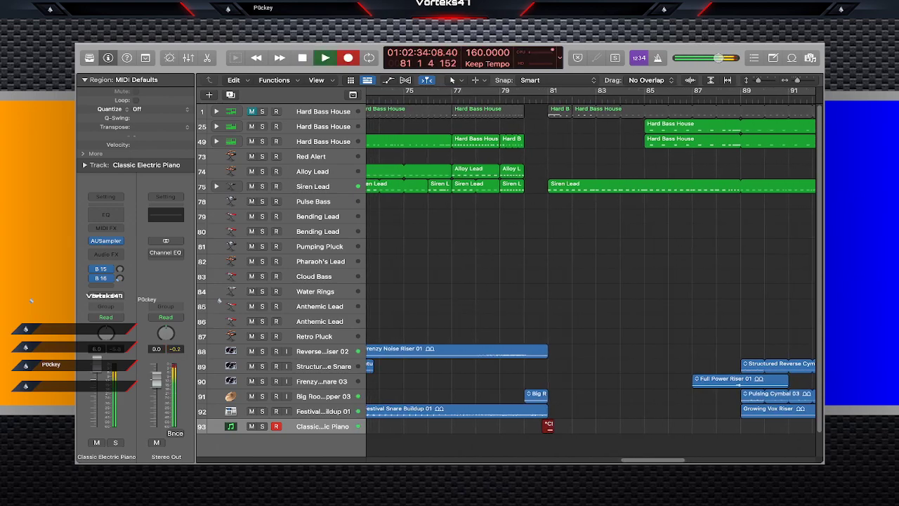
key("space")
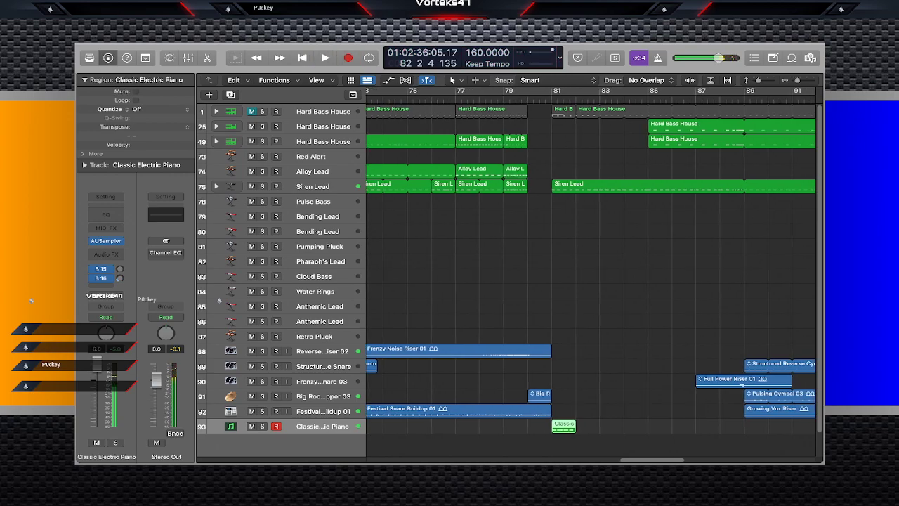
In the Piano Roll, replace the last three recorded notes with copies of the first note on beats 2 to 4 of bar 81.
key("p")
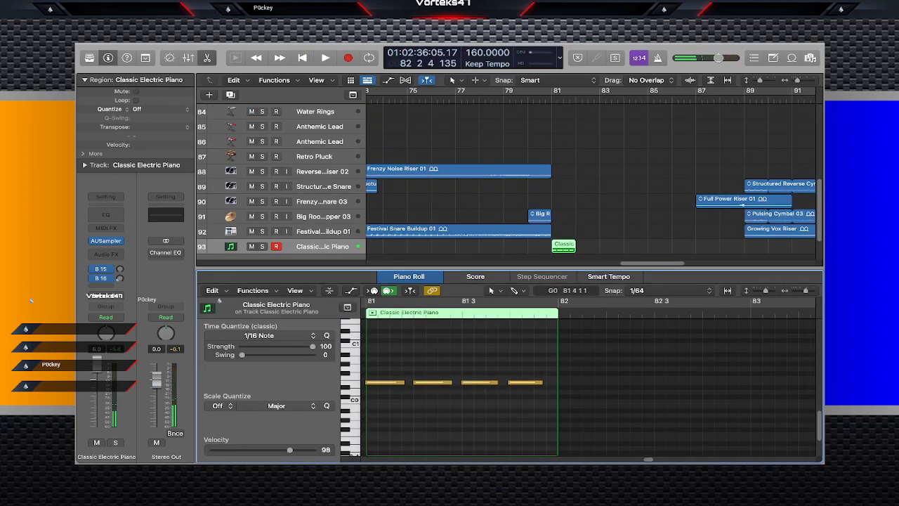
left_click_drag(529, 360, 413, 383)
key("Delete")
left_click(393, 383)
key("super+c")
left_click(417, 357)
left_click(414, 302)
key("super+v")
key("super+v")
key("super+v")
Extend the Classic Electric Piano region to bar 89 and copy its four notes.
scroll(509, 182, "up", 3)
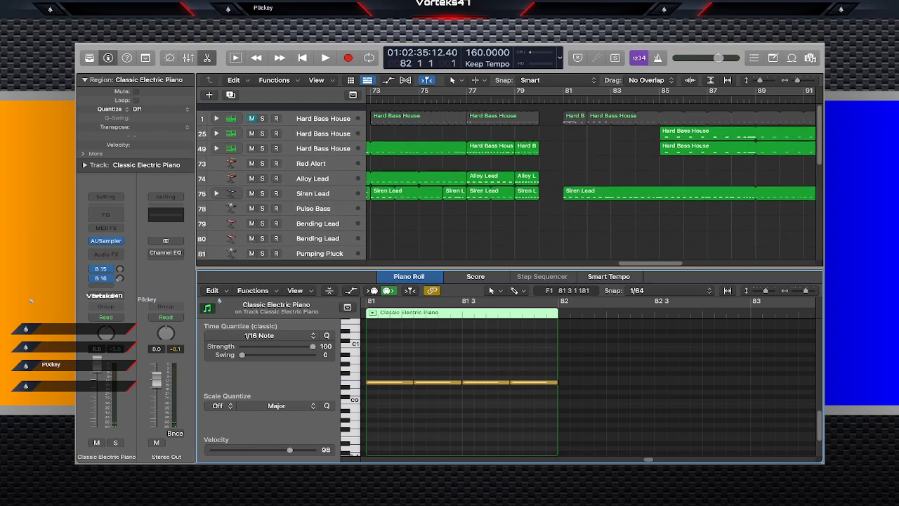
scroll(509, 183, "down", 5)
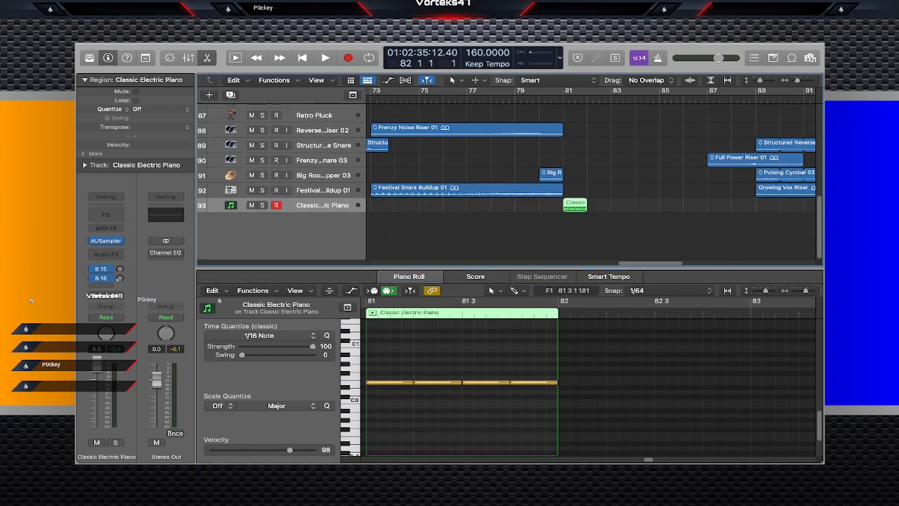
left_click_drag(586, 209, 756, 209)
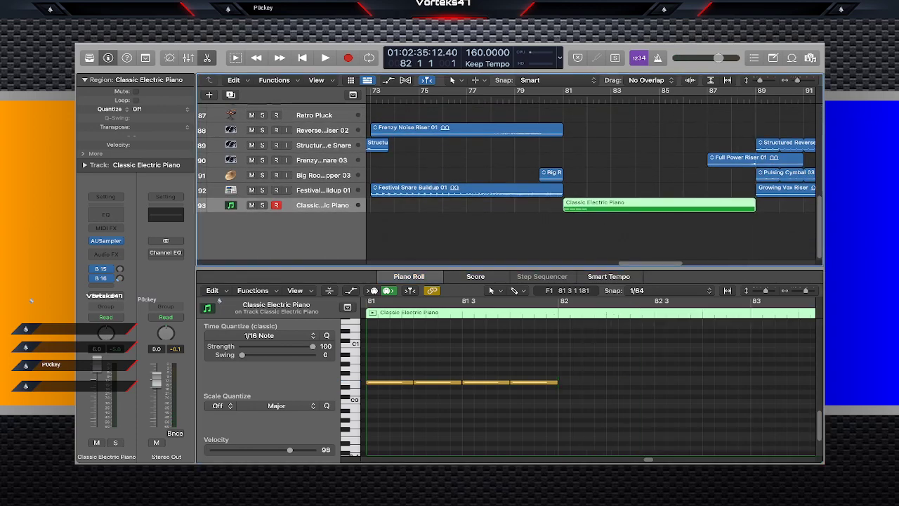
scroll(757, 209, "right", 3)
scroll(757, 208, "right", 4)
left_click_drag(576, 372, 401, 408)
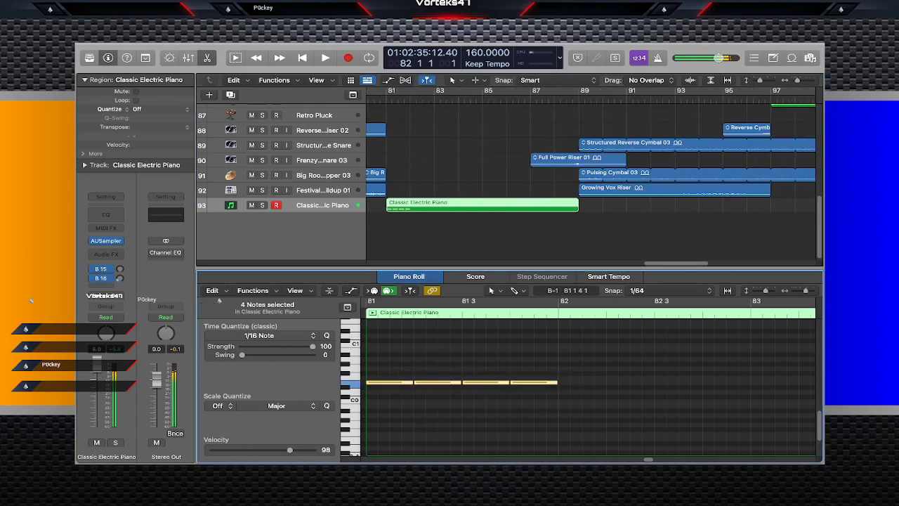
key("super+c")
key("super+v")
key("super+v")
key("super+v")
key("super+v")
key("super+v")
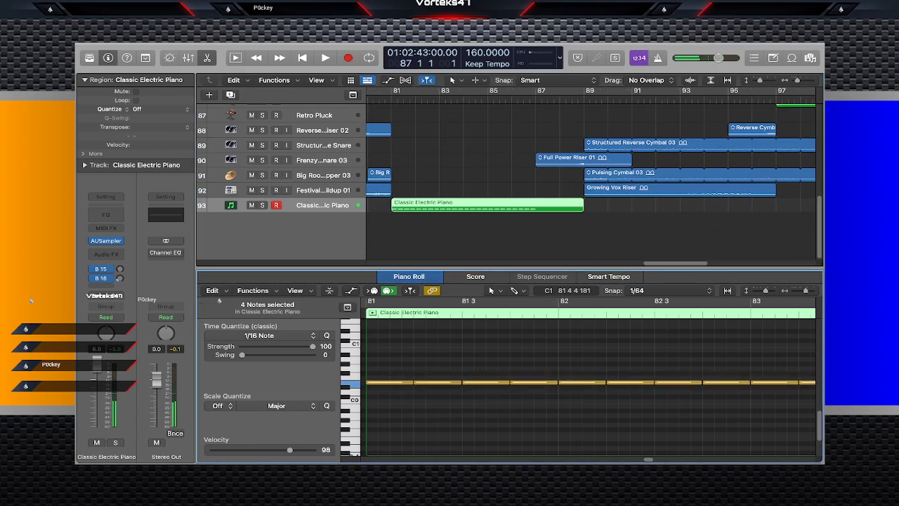
key("super+z")
key("super+z")
key("super+z")
key("super+z")
key("super+z")
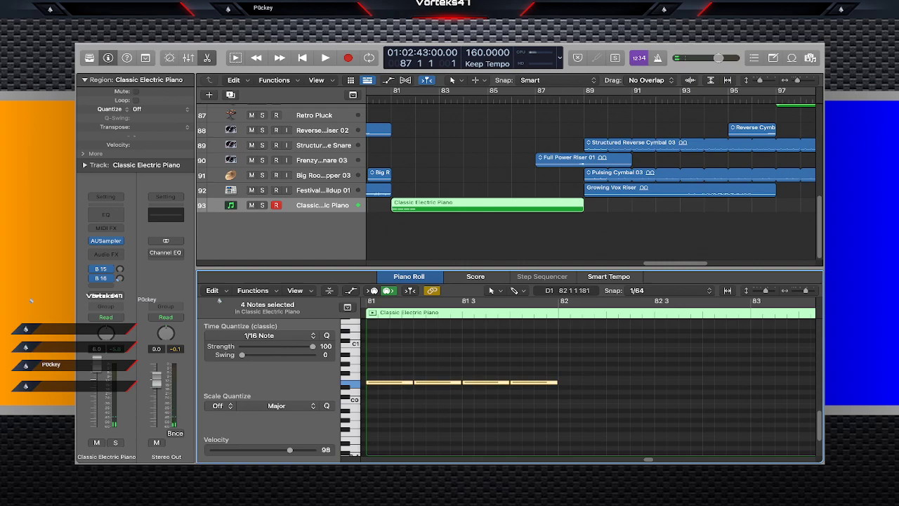
Paste the four copied notes at bars 82, 83 and 84 and shorten the region to end at bar 85.
left_click(562, 320)
left_click(561, 301)
key("super+v")
key("super+v")
key("super+v")
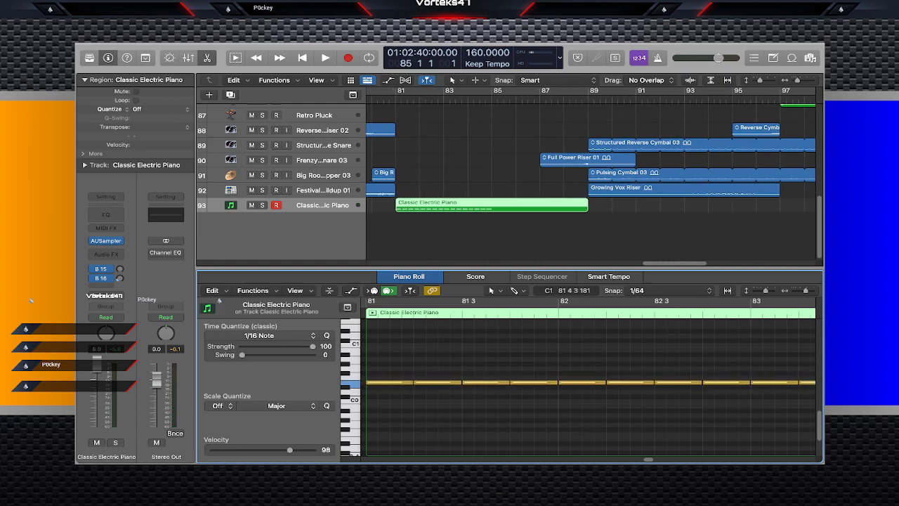
left_click_drag(587, 208, 492, 208)
Check the arrangement around the Classic Electric Piano region and play the new part from bar 81.
scroll(506, 179, "up", 10)
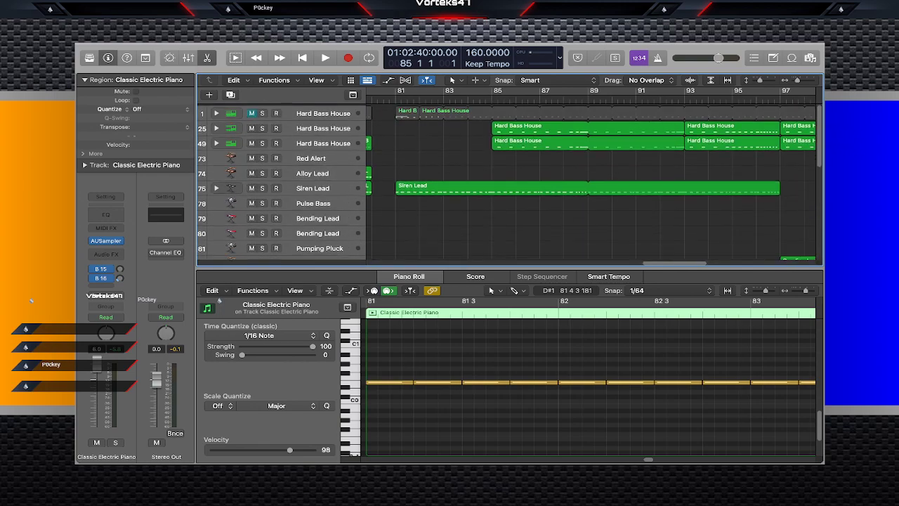
scroll(509, 182, "down", 10)
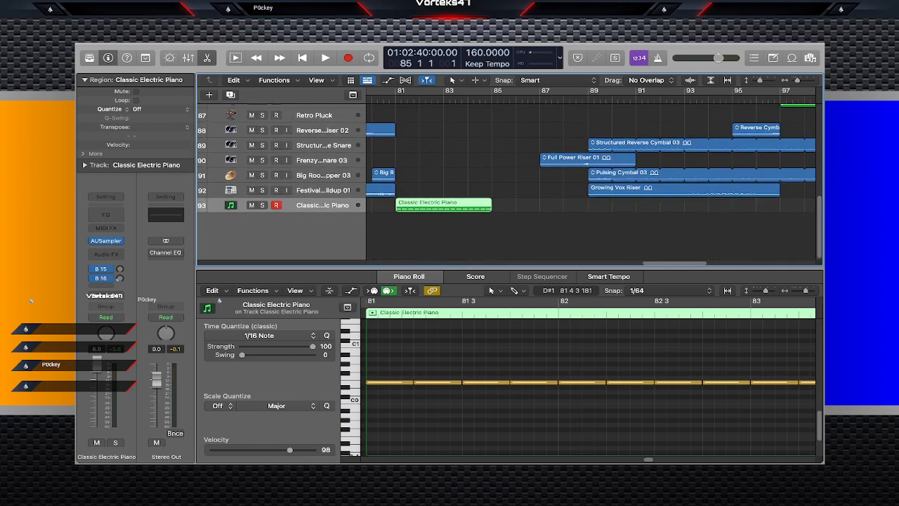
key("space")
scroll(590, 168, "up", 2)
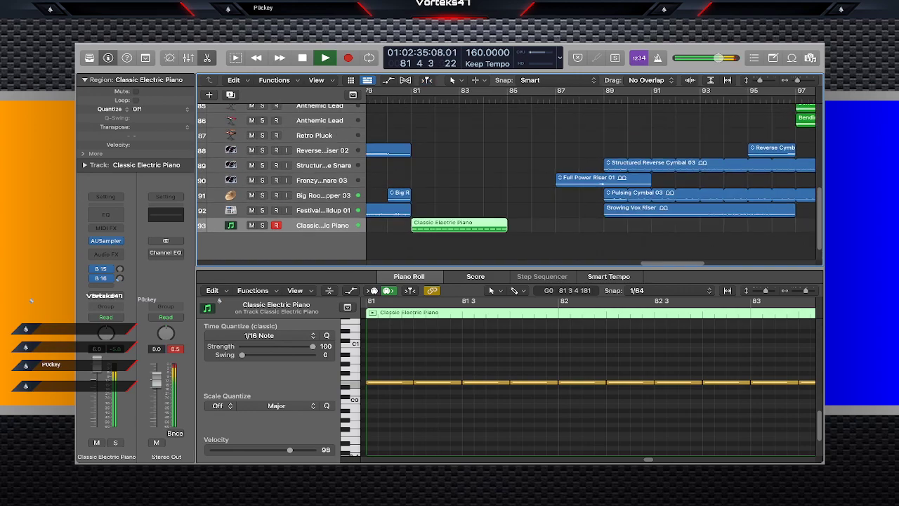
key("space")
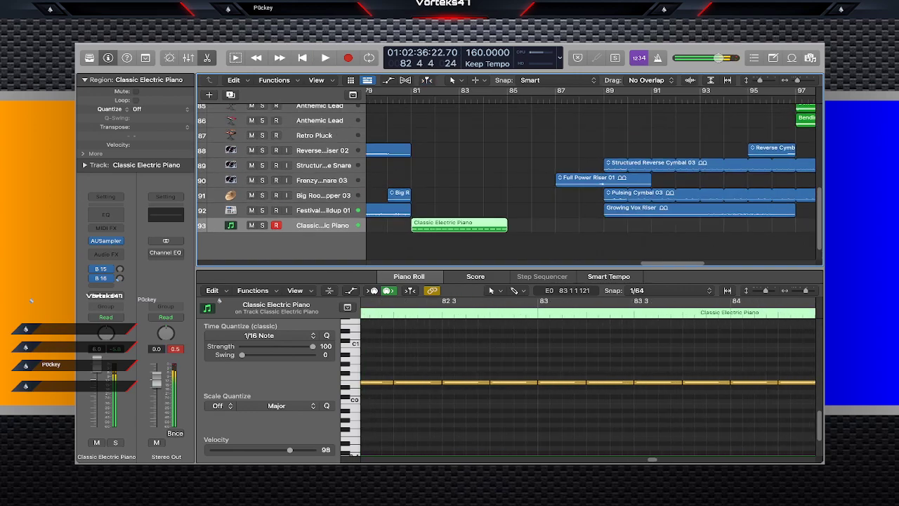
Break up the notes on beats 3 and 4 of bar 82 into shorter ones and play the part back.
left_click_drag(488, 382, 475, 383)
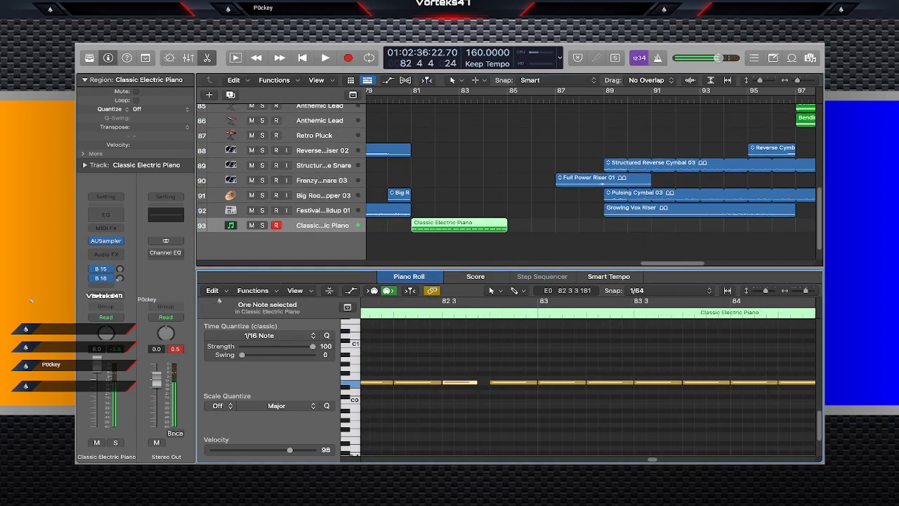
left_click(481, 383, "super")
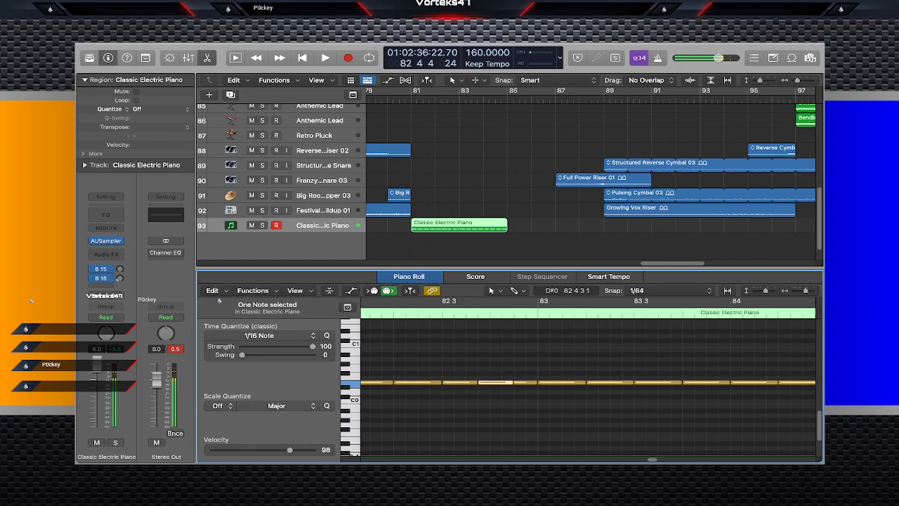
mouse_move(511, 382)
left_mouse_down()
mouse_move(487, 383)
mouse_move(535, 383)
mouse_move(512, 383)
left_mouse_up()
left_click(516, 383, "super")
left_click(509, 355)
key("space")
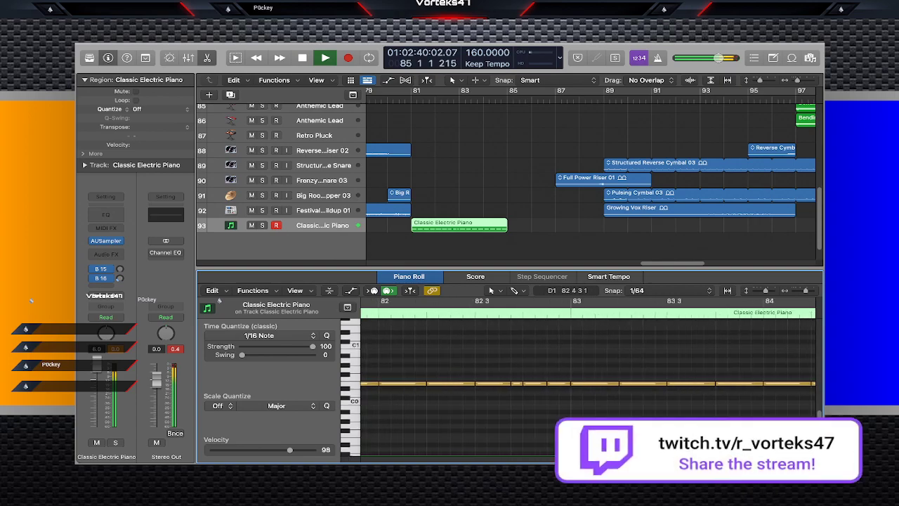
key("space")
Copy the Classic Electric Piano region and paste it at bar 85.
left_click(459, 225)
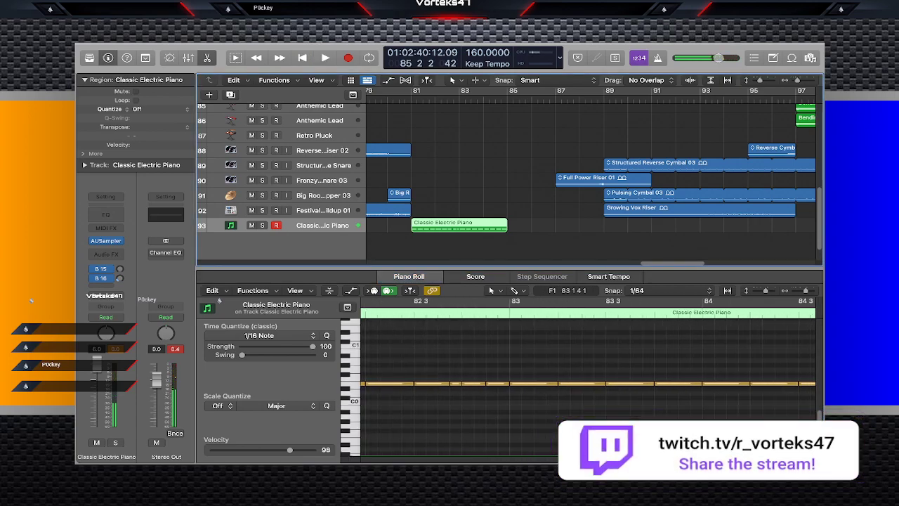
key("super+c")
key("comma")
key("super+v")
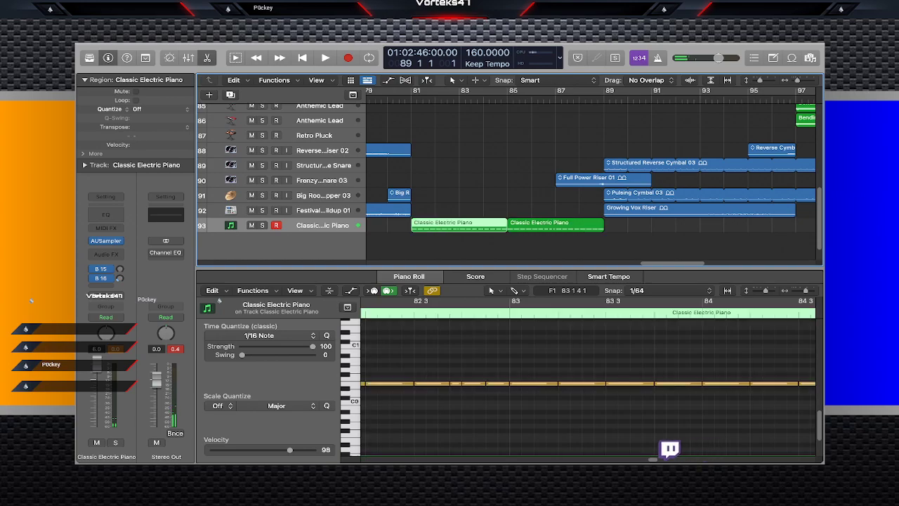
Split the notes on beats 3 and 4 of bar 88 into half-beat repeats, and the final one into two quarter-beat notes.
scroll(610, 366, "right", 3)
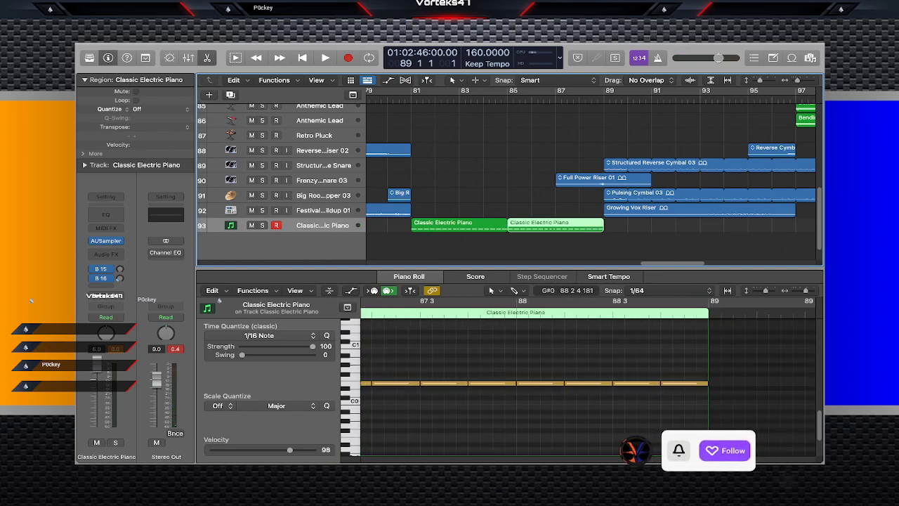
left_click_drag(666, 371, 634, 384)
key("super+r")
left_click(640, 360)
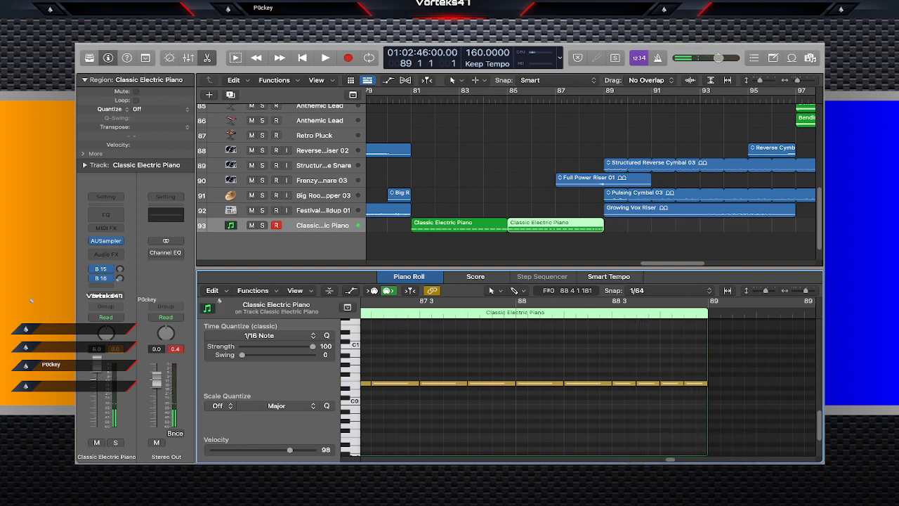
left_click_drag(707, 384, 695, 383)
key("super+r")
left_click(631, 360)
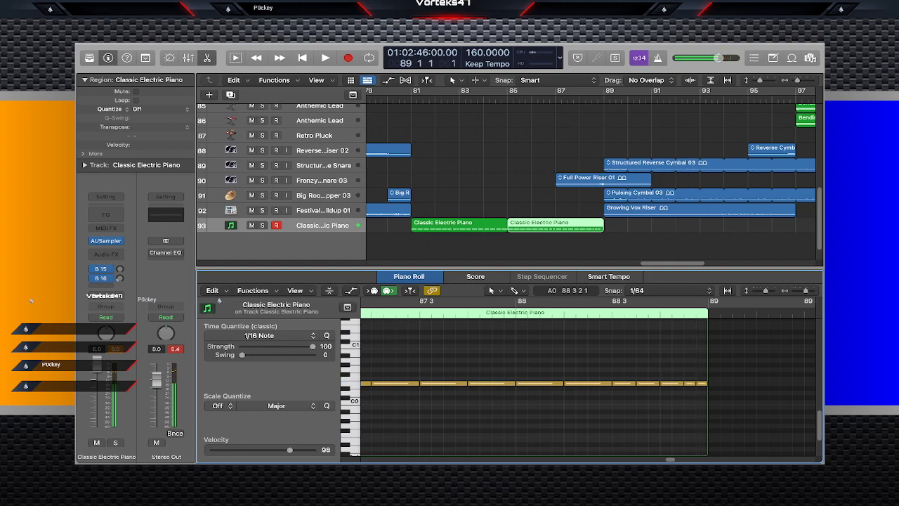
Turn the note on beat 2 of bar 88 into a roll of eight very short repeated notes.
left_click(601, 384)
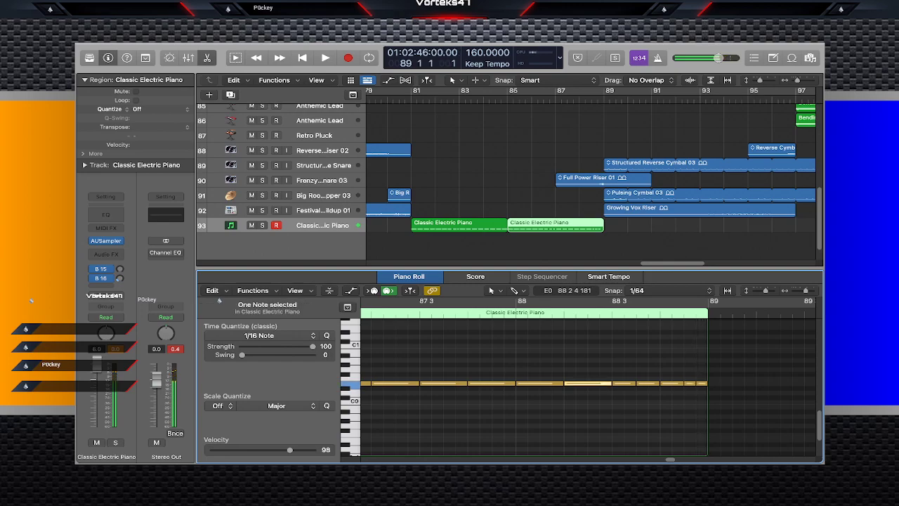
left_click_drag(612, 383, 574, 383)
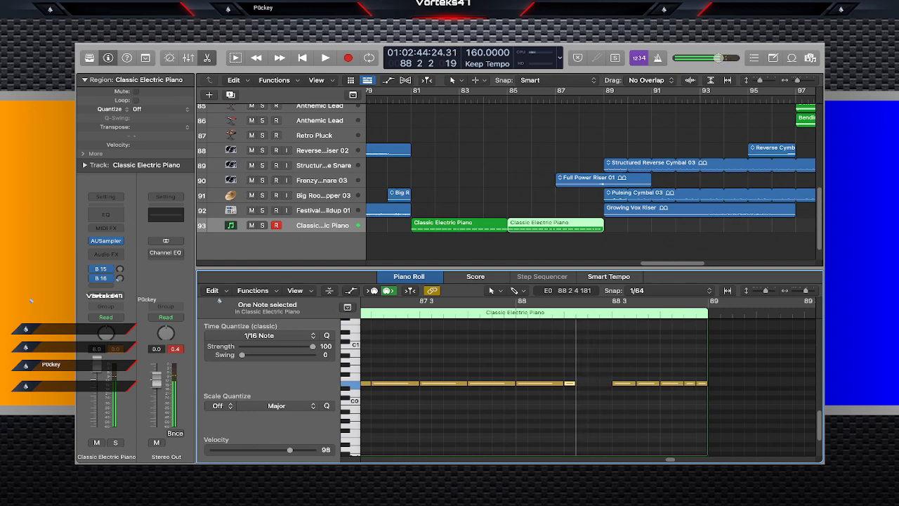
key("super+r")
key("super+r")
key("super+r")
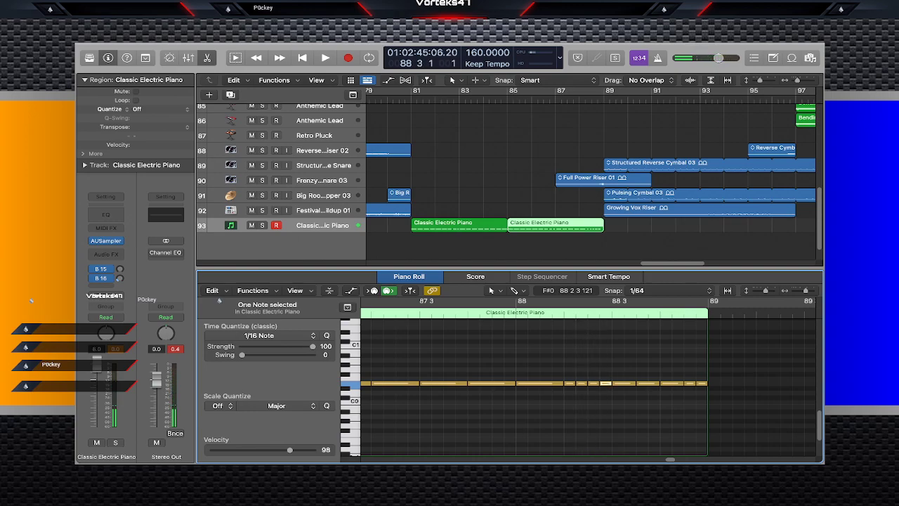
left_click_drag(603, 371, 569, 383)
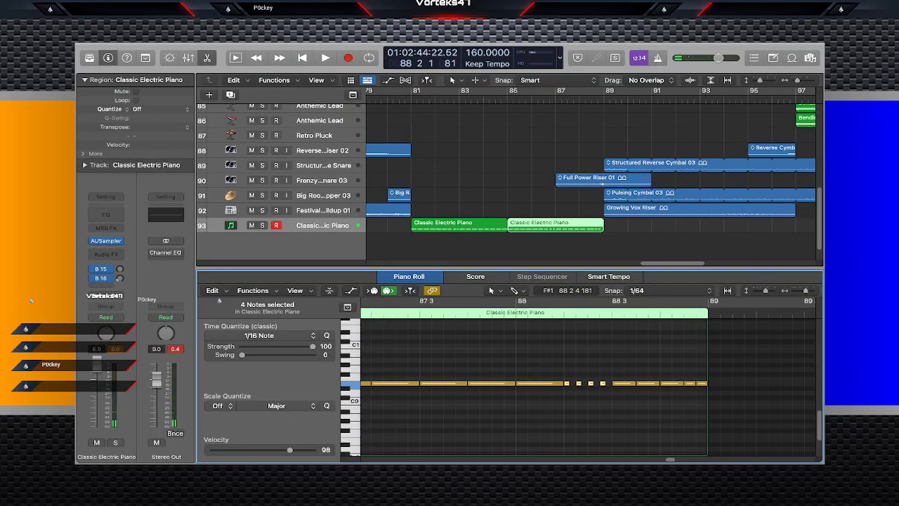
key("super+v")
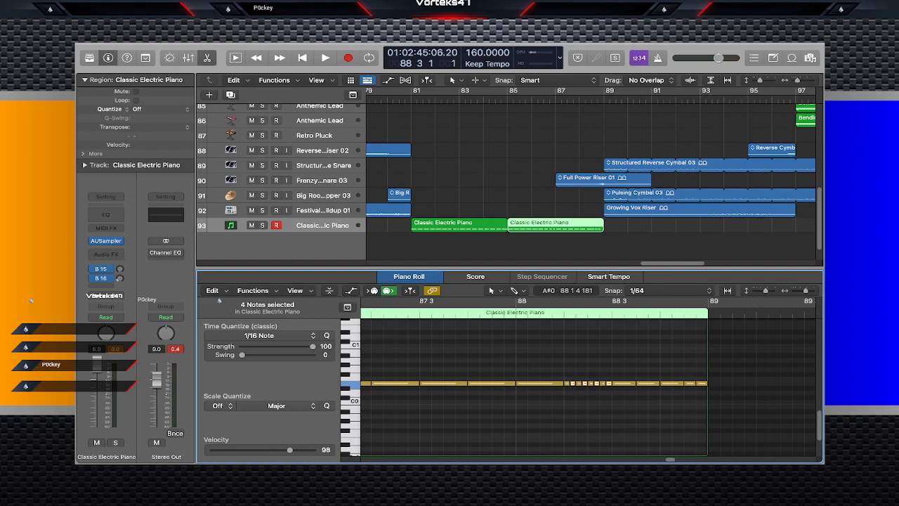
Play the arrangement from bar 81 to check the edited Classic Electric Piano part in context.
left_click(598, 322)
left_click(412, 99)
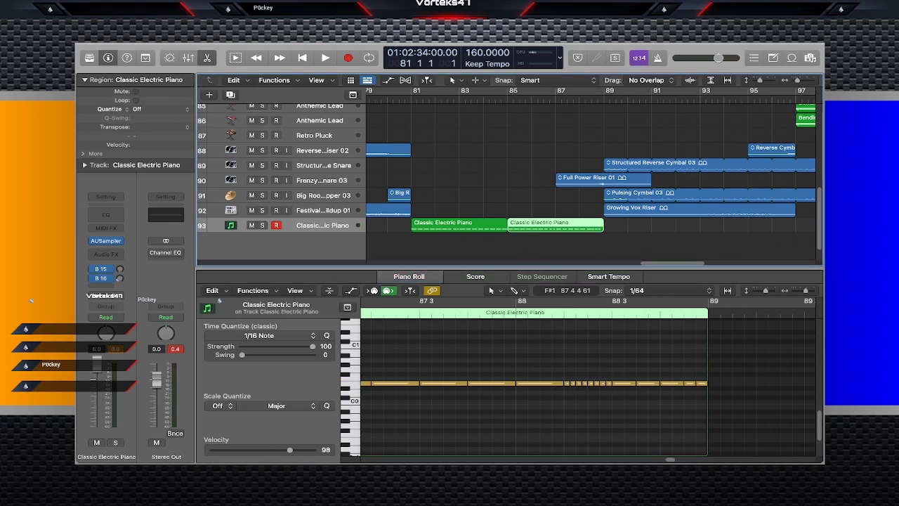
key("space")
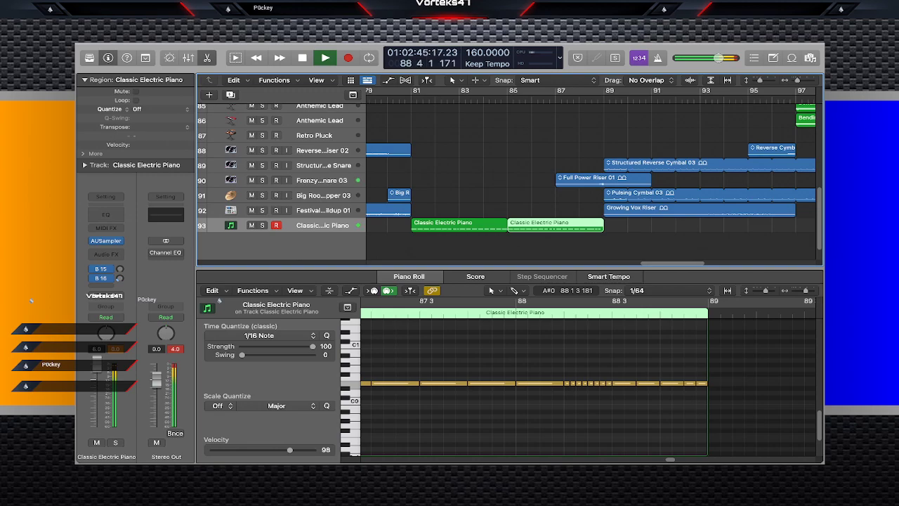
key("space")
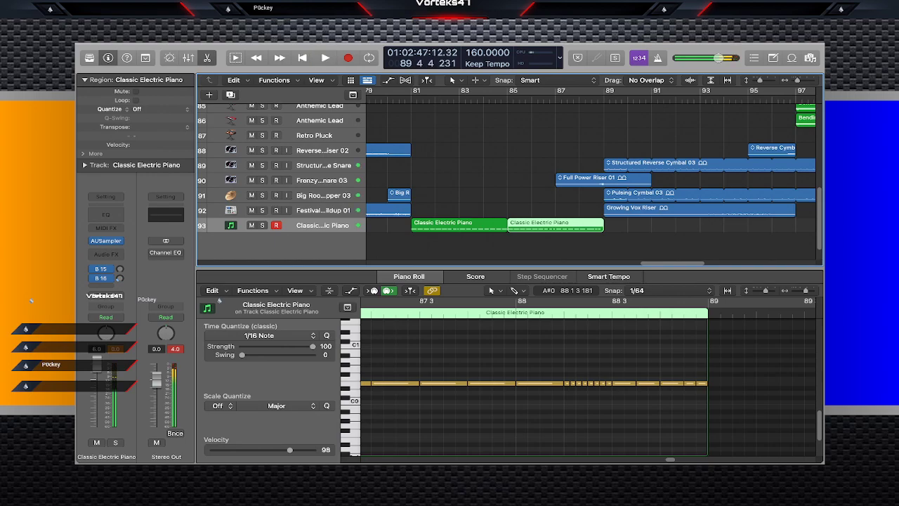
Join the two Classic Electric Piano regions at bars 81 and 85 into one eight-bar region.
left_click(556, 246)
scroll(557, 243, "right", 4)
scroll(492, 245, "right", 1)
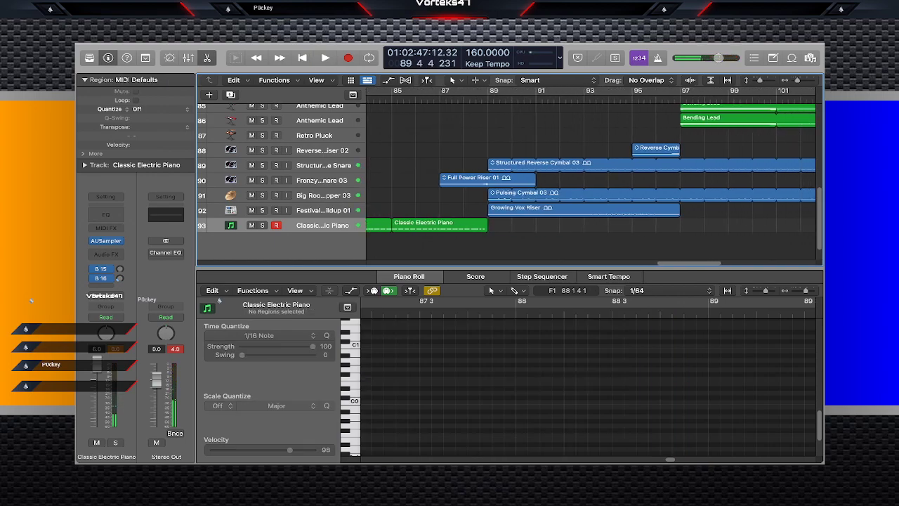
scroll(492, 245, "left", 3)
left_click_drag(434, 249, 484, 216)
key("super+j")
left_click(485, 246)
left_click(484, 226)
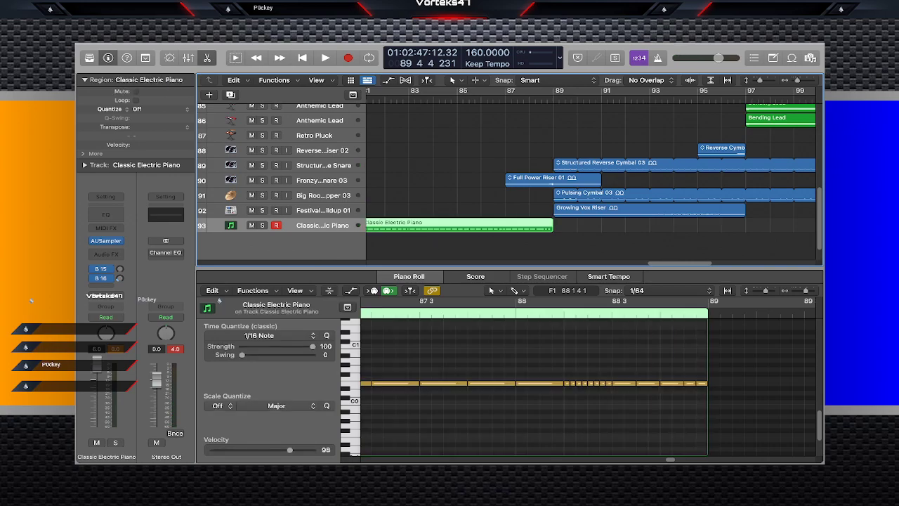
Split the notes on beats 3 and 4 of bar 84 into half-beat repeats and play the part back.
scroll(485, 232, "left", 2)
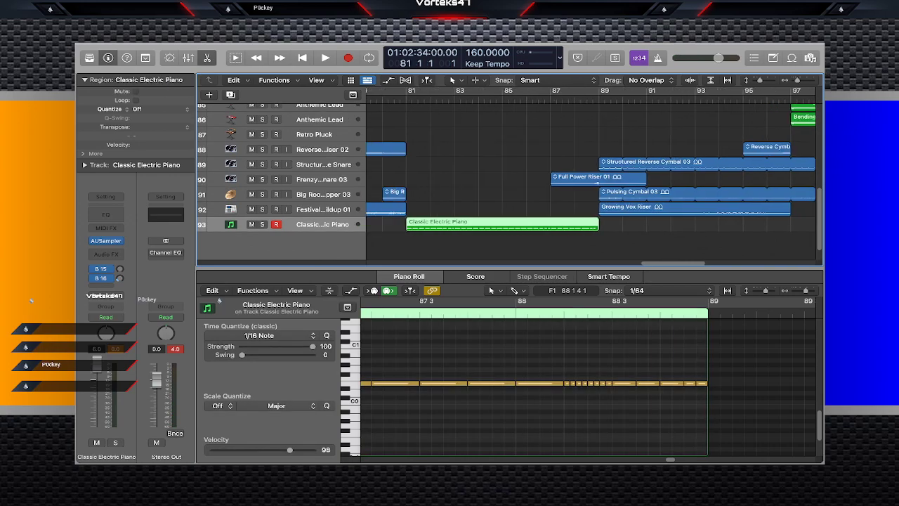
key("space")
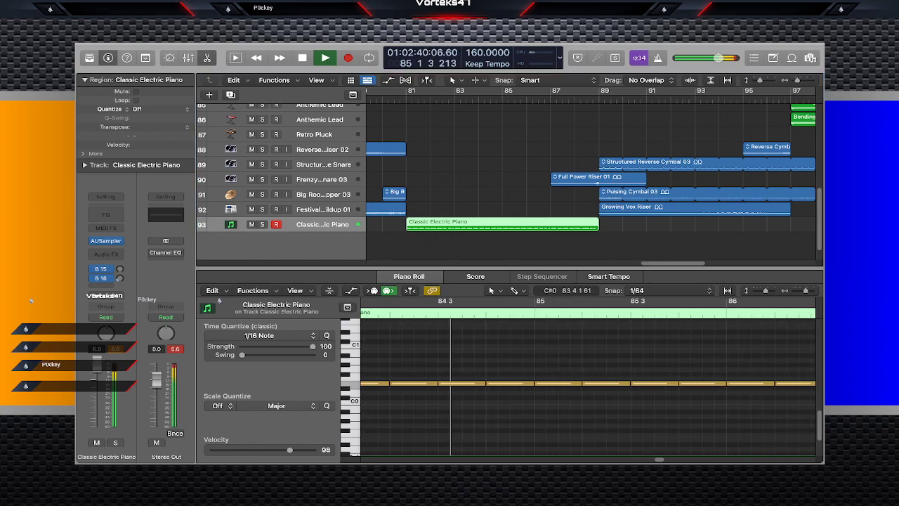
key("space")
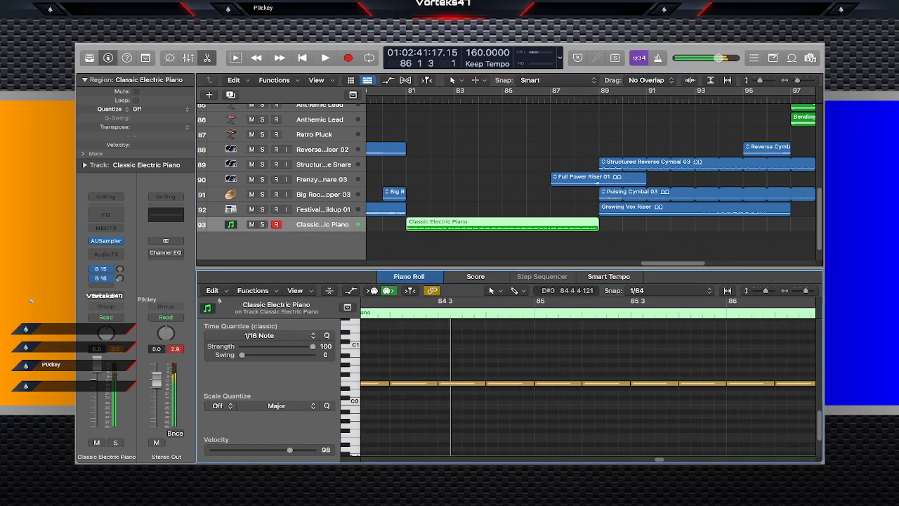
left_click_drag(501, 367, 481, 383)
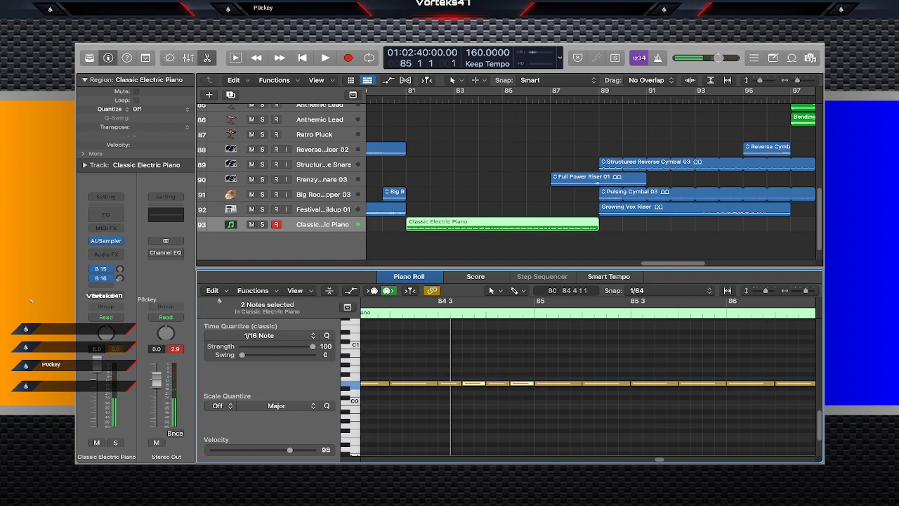
left_click(481, 359)
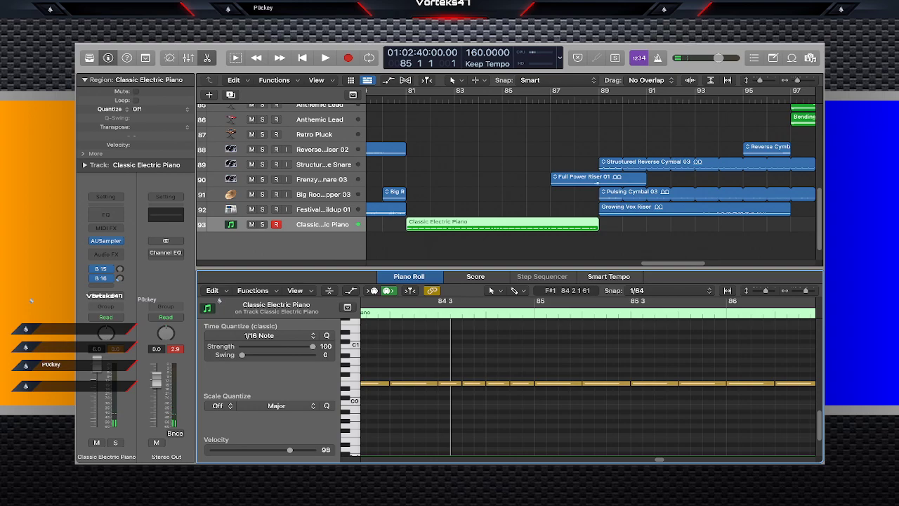
key("space")
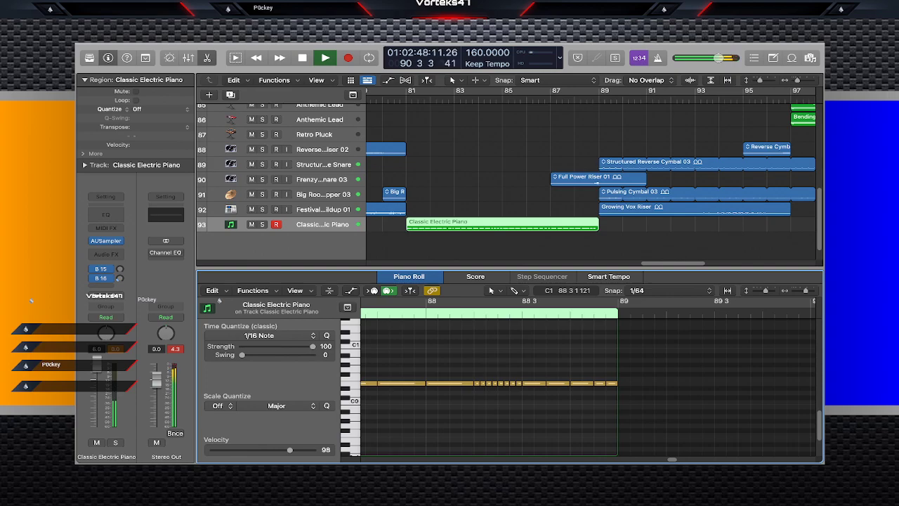
key("space")
Copy the joined Classic Electric Piano region and paste it at bar 89.
left_click(503, 99)
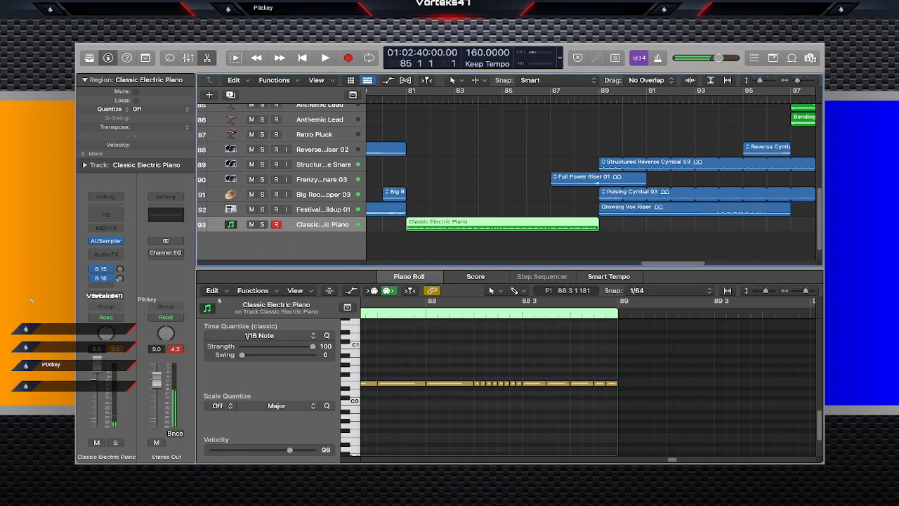
scroll(503, 168, "right", 3)
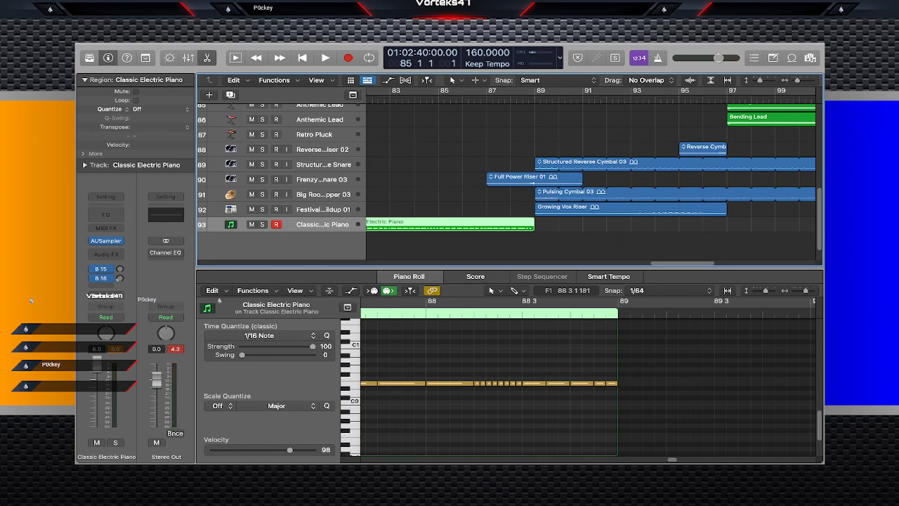
key("super+v")
left_click(597, 246)
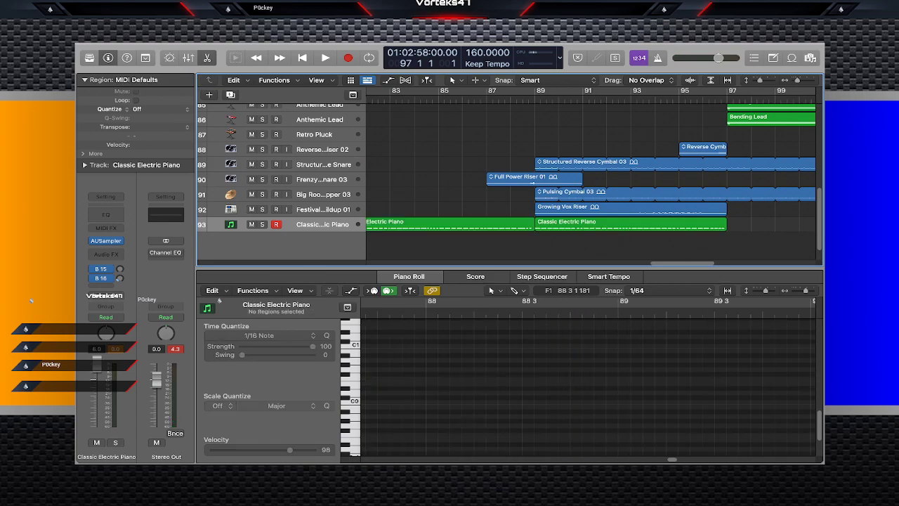
Replace the eight-note roll on beat 2 of bar 88 with a copy of the preceding one-beat note.
left_click(510, 225)
scroll(548, 368, "right", 10)
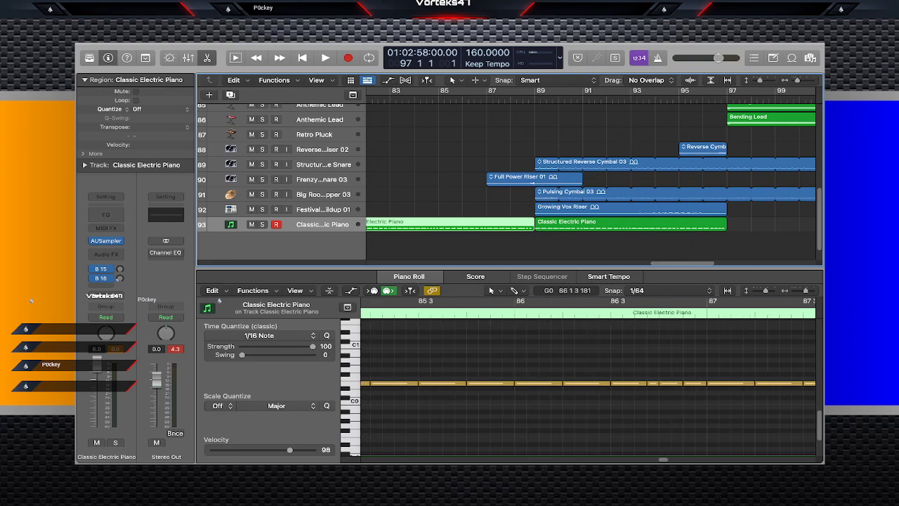
scroll(583, 383, "right", 5)
left_click_drag(589, 374, 542, 399)
key("Delete")
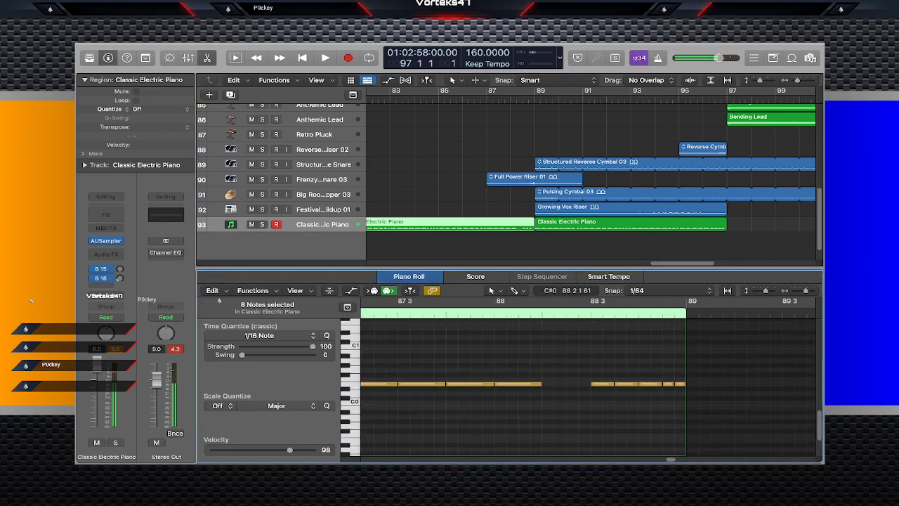
left_click_drag(592, 374, 613, 383)
left_click(525, 384)
key("super+c")
key("super+v")
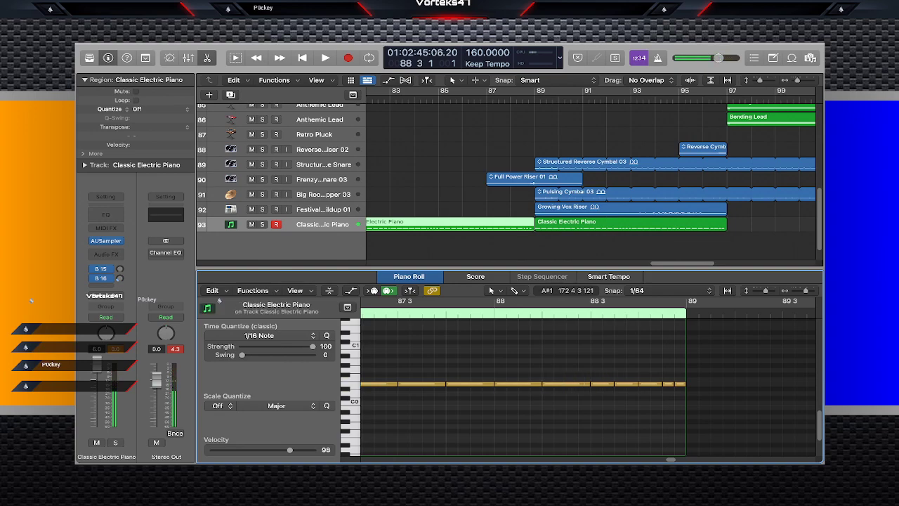
Play the arrangement through bar 97 to check the change in bar 88 and the copied region.
key("space")
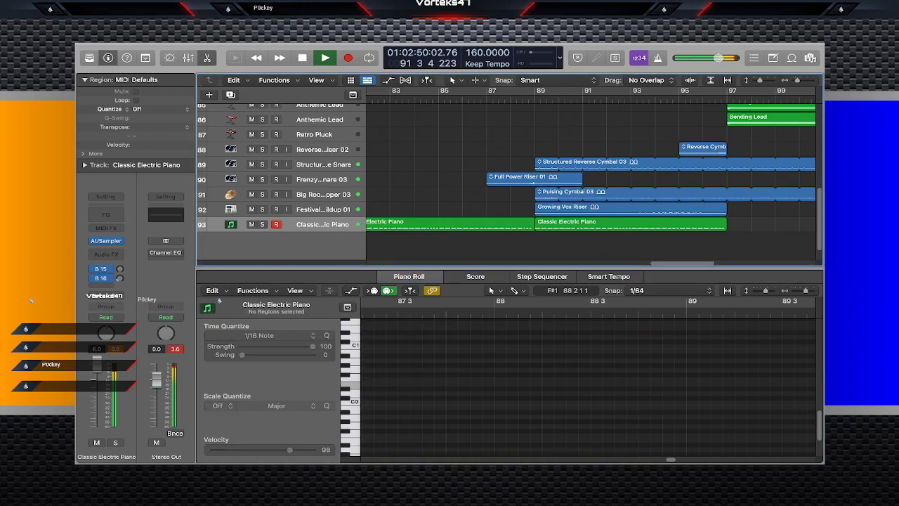
key("Tab")
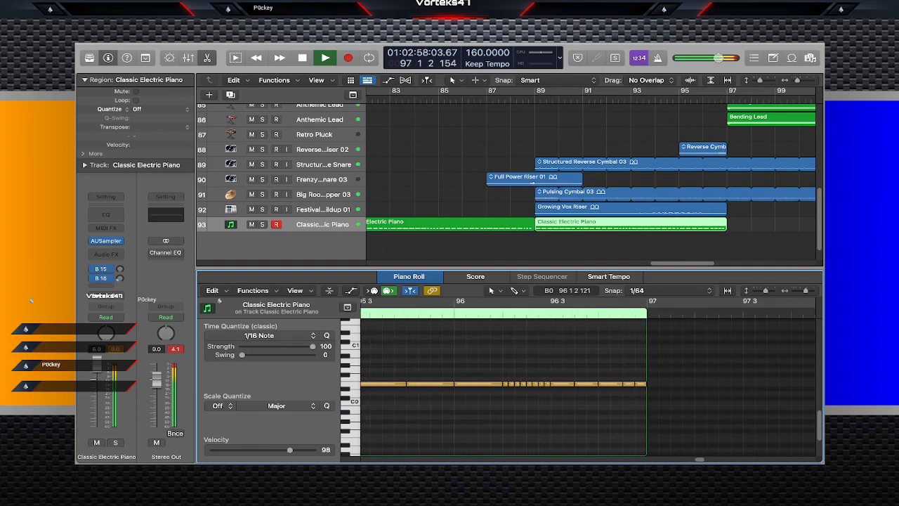
key("space")
left_click(590, 246)
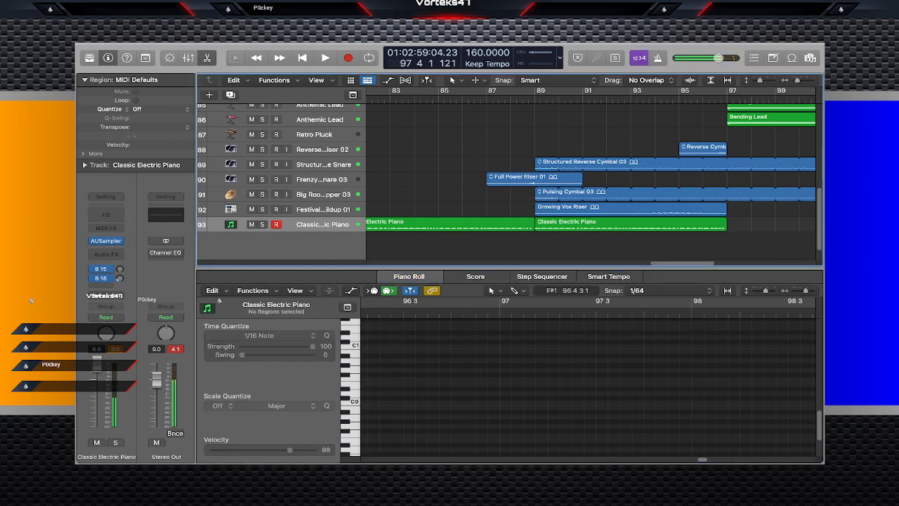
Create an empty one-bar region at bar 97 on the Classic Electric Piano track.
scroll(590, 211, "up", 7)
scroll(591, 183, "right", 5)
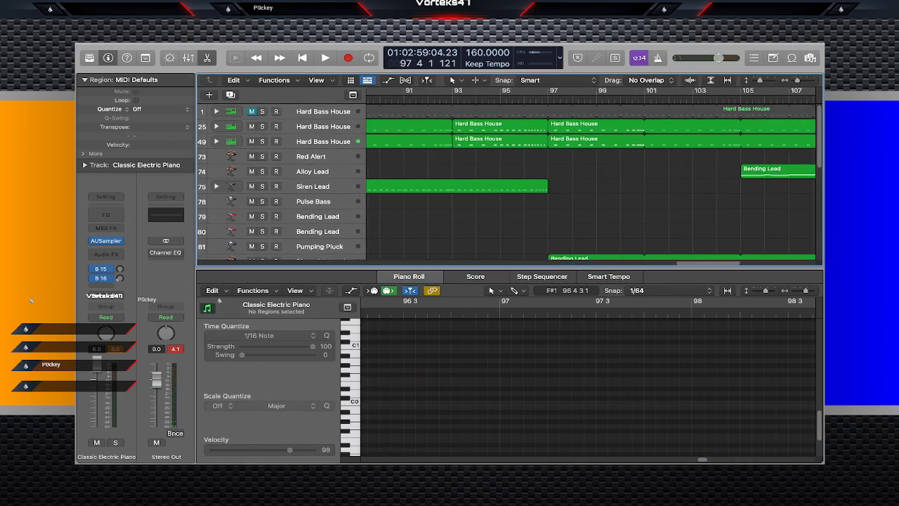
scroll(548, 197, "down", 7)
scroll(548, 197, "left", 7)
left_click(541, 205)
scroll(532, 197, "right", 7)
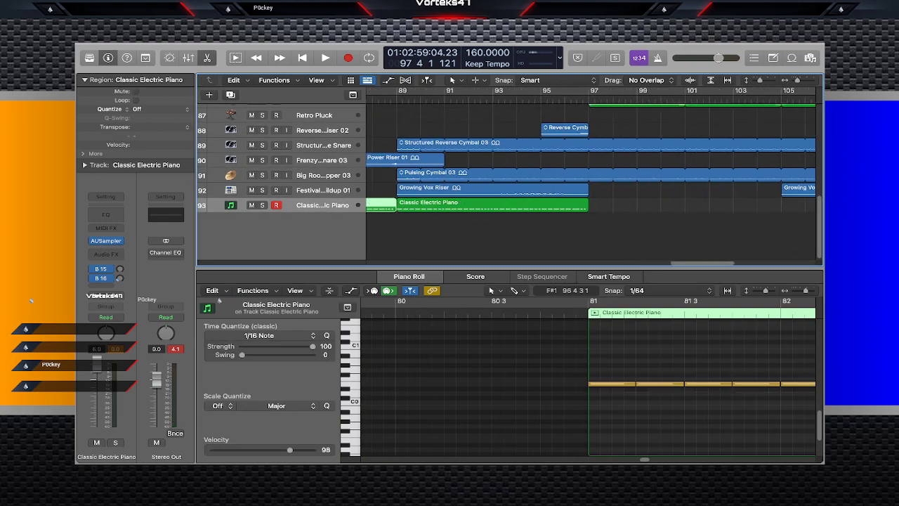
left_click(531, 204)
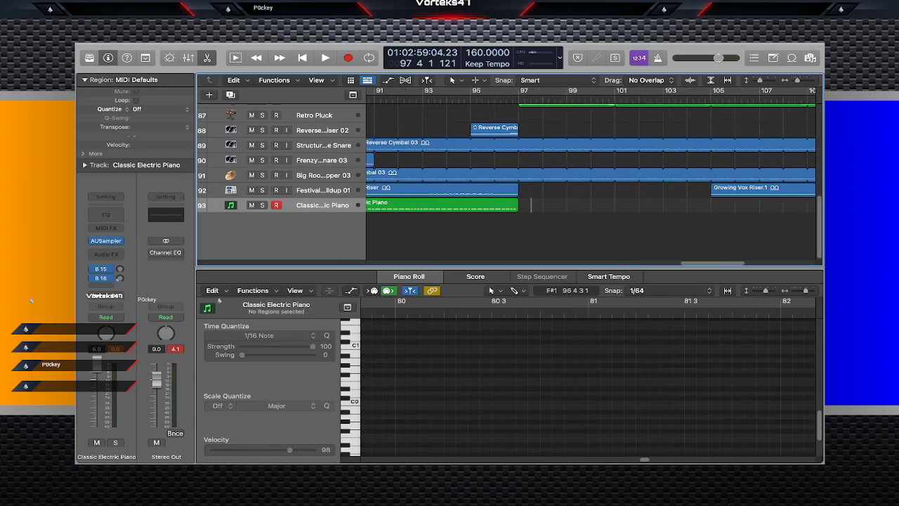
double_click(531, 205)
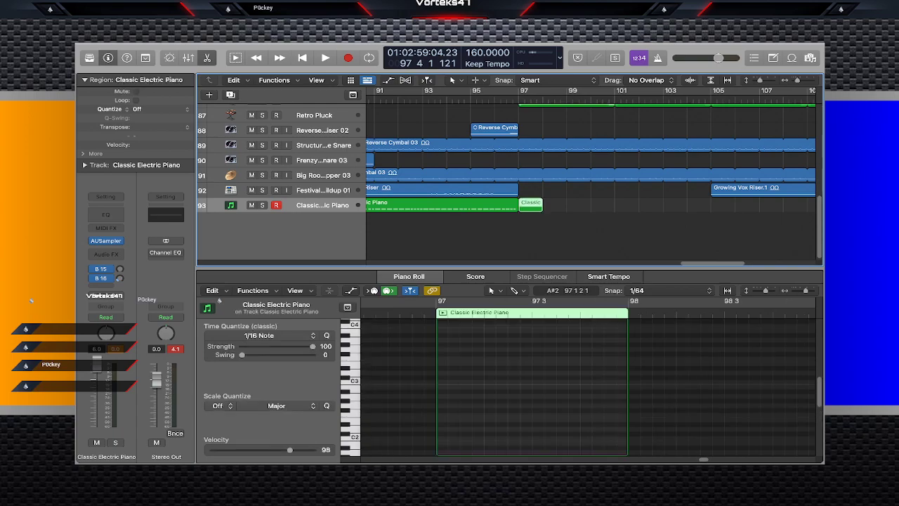
Copy the first one-beat note of the bar 89 region and paste it at the start of the new bar 97 region.
left_click(453, 392, "super")
left_click_drag(453, 392, 453, 396)
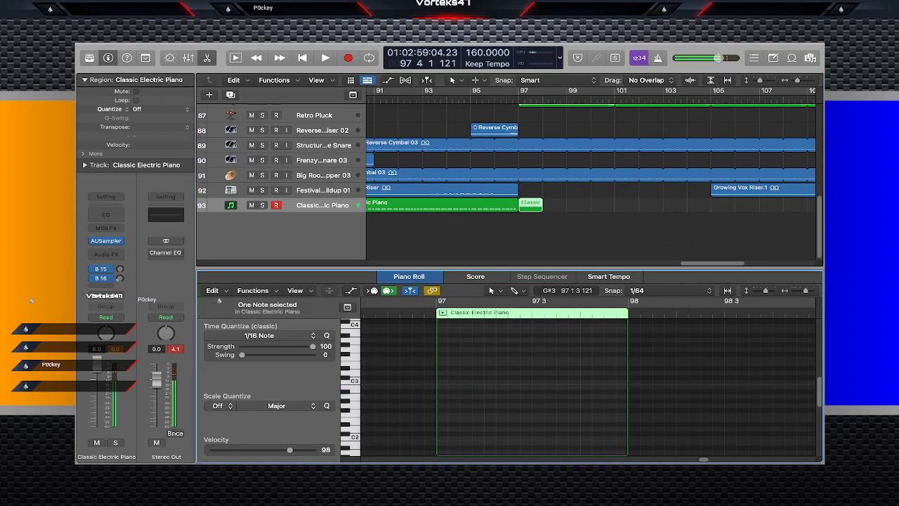
left_click(484, 205)
left_click(610, 382)
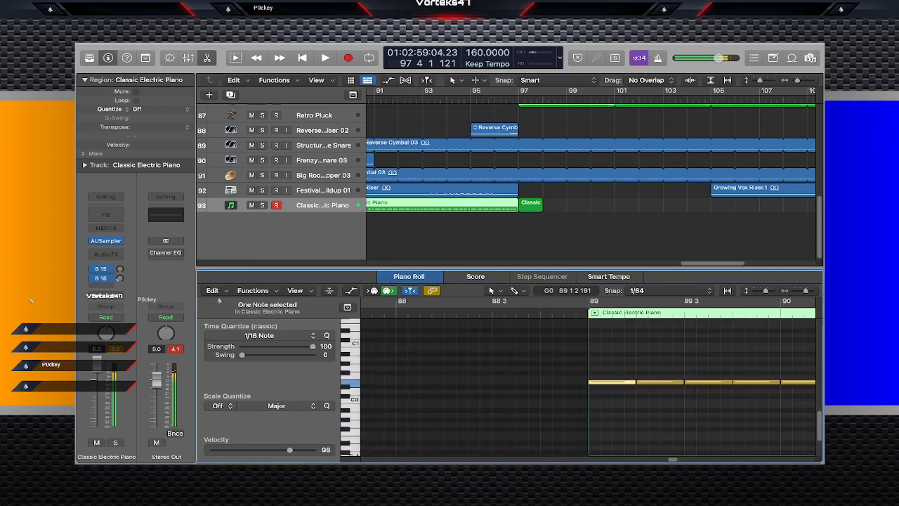
left_click(531, 204)
left_click_drag(464, 302, 446, 301)
key("super+v")
scroll(484, 354, "down", 6)
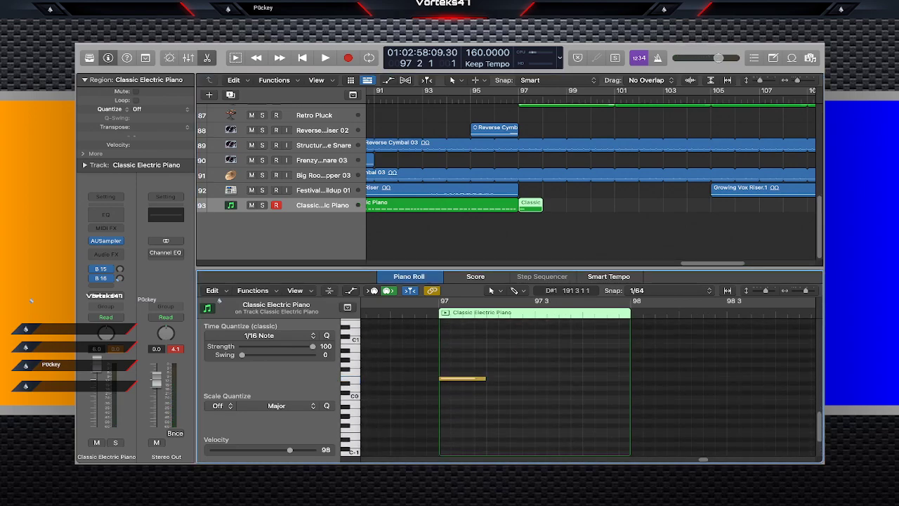
Paste the one-beat note on beats 2, 3 and 4 of bar 97.
key("super+v")
key("super+v")
key("super+v")
left_click(515, 358)
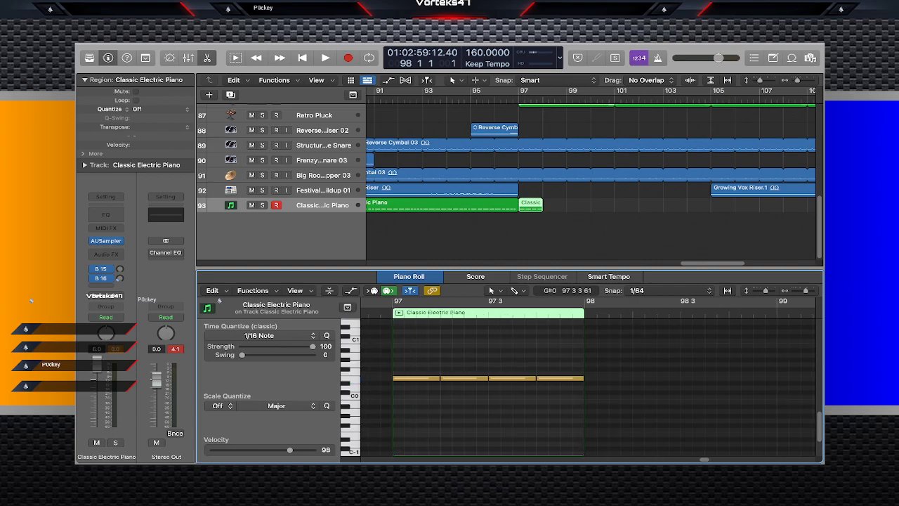
Loop the one-bar region at bar 97 and end its loops at bar 113.
key("l")
scroll(590, 176, "right", 5)
left_click_drag(774, 203, 749, 202)
Hide the inspector and the note editor, and play the arrangement from about bar 79 into the looped section after bar 97.
scroll(750, 202, "left", 3)
scroll(750, 202, "up", 5)
scroll(509, 183, "up", 6)
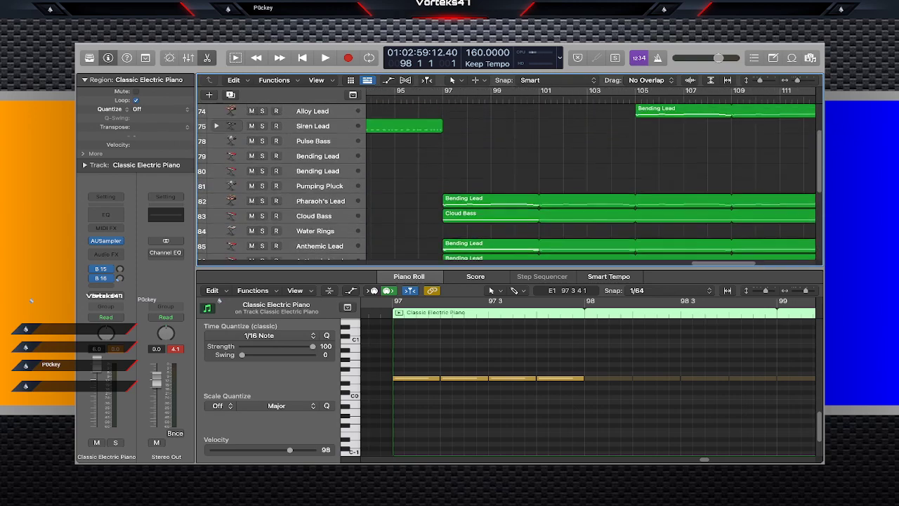
key("comma")
key("comma")
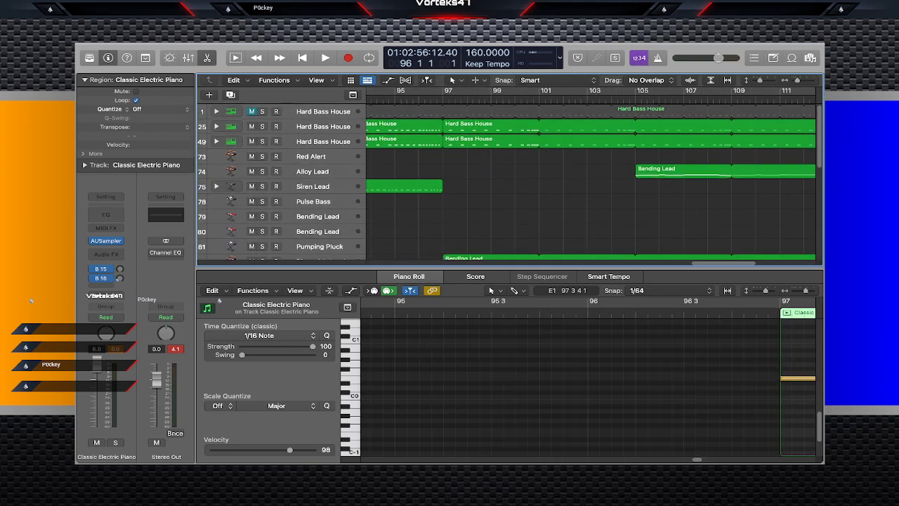
scroll(590, 183, "left", 10)
key("i")
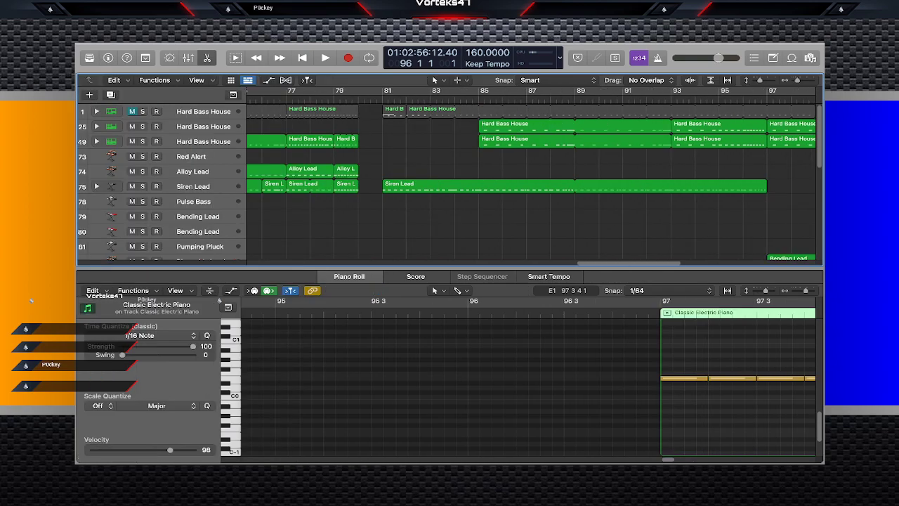
key("space")
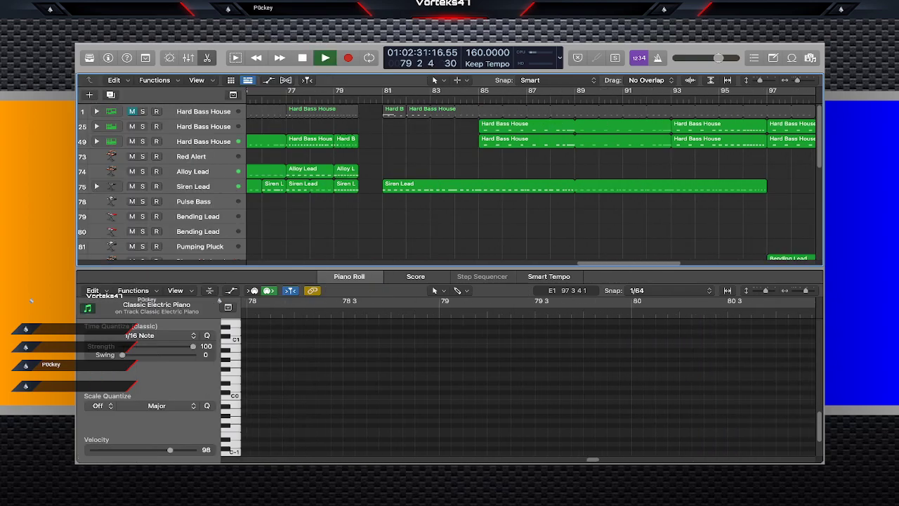
key("e")
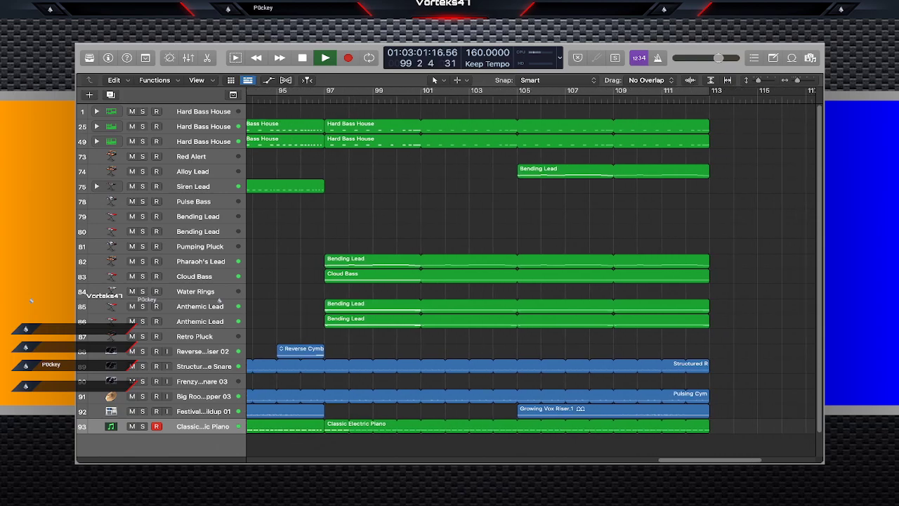
key("space")
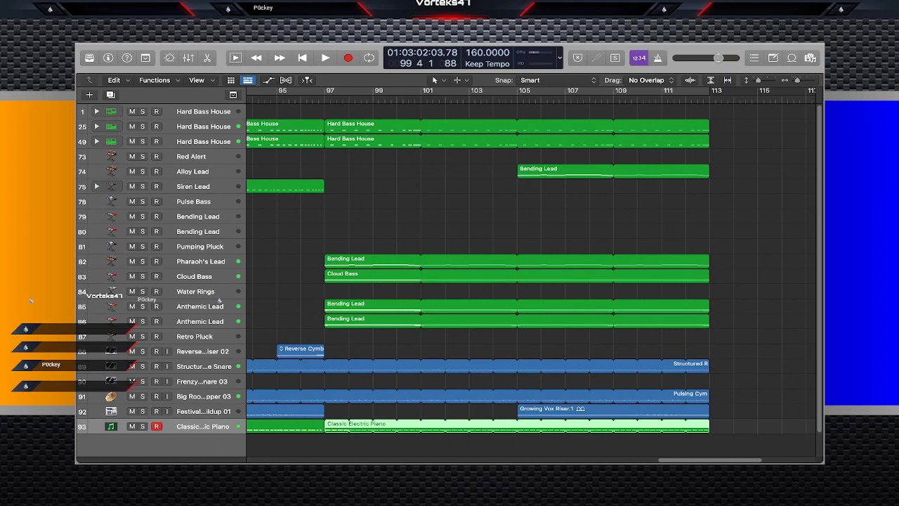
Lengthen the looped Classic Electric Piano region at bar 97 to four bars, ending at bar 101.
left_click_drag(348, 430, 421, 430)
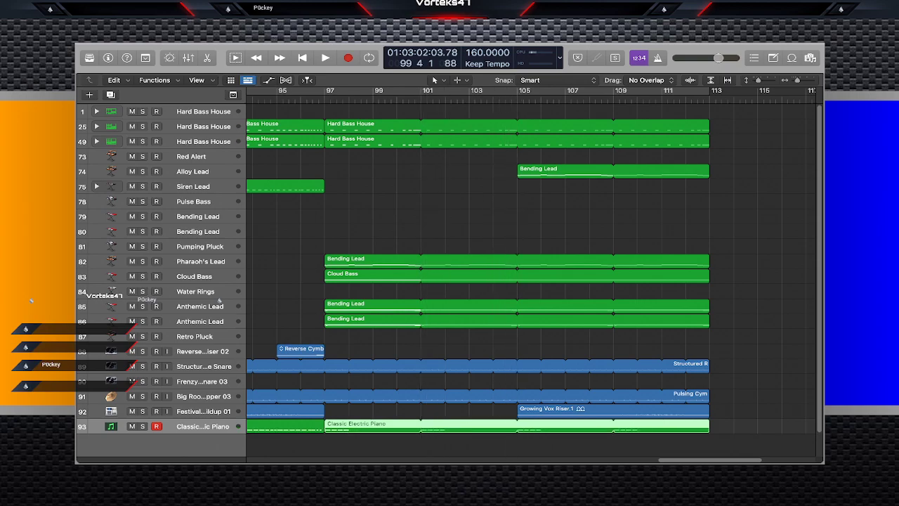
Copy the four one-beat notes of bar 97 in the Classic Electric Piano region and paste them at bar 98.
key("p")
left_click_drag(541, 359, 343, 397)
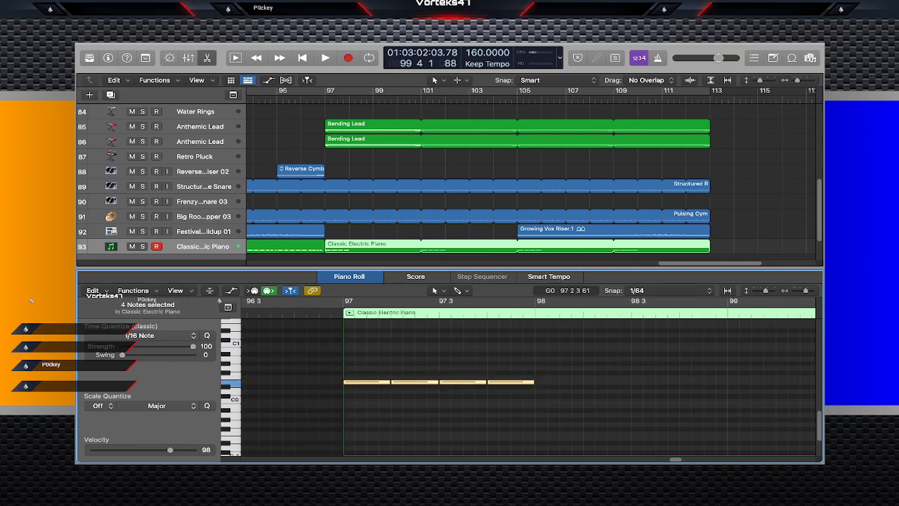
scroll(538, 381, "left", 3)
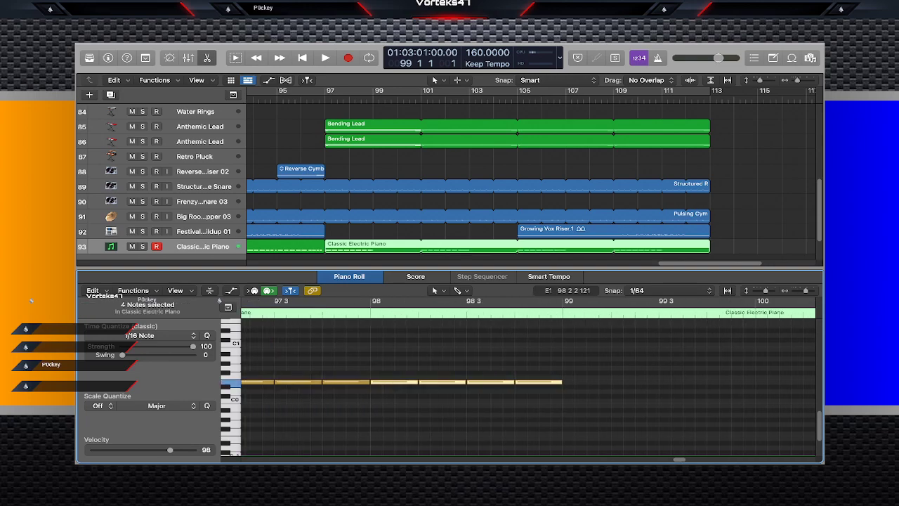
Cycle bars 97 to 101 and play them with the Cloud Bass and Classic Electric Piano tracks soloed.
key("c")
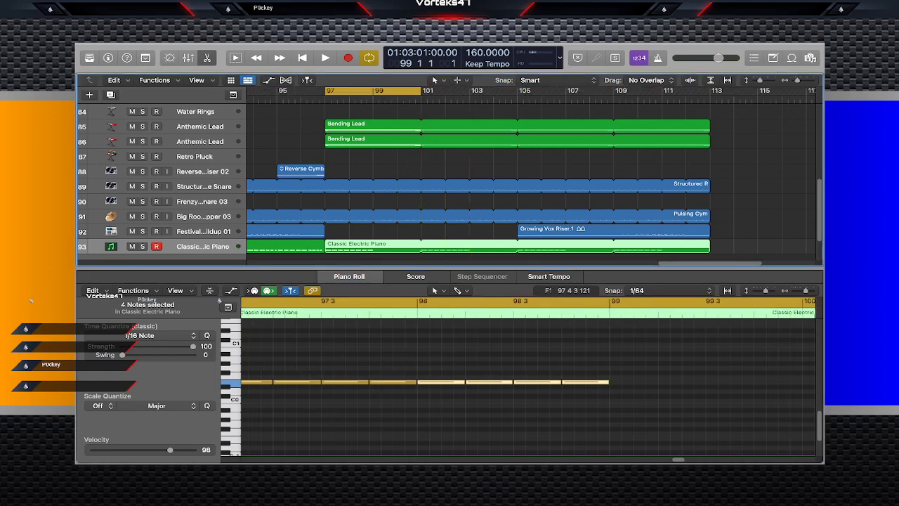
scroll(449, 183, "up", 5)
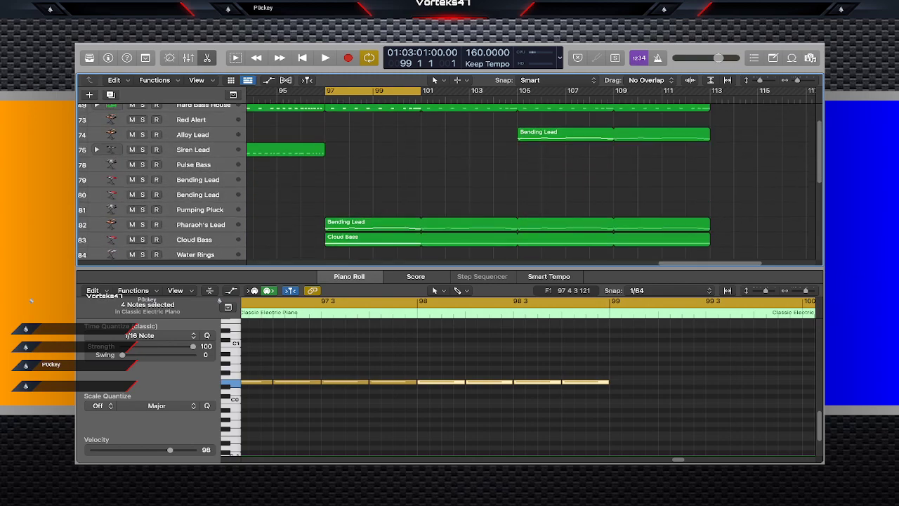
scroll(450, 183, "down", 1)
key("s")
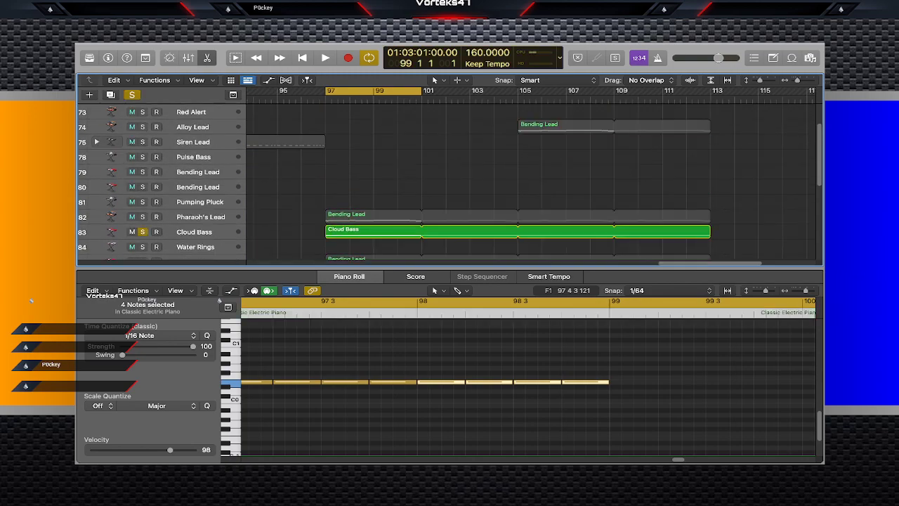
scroll(450, 183, "down", 5)
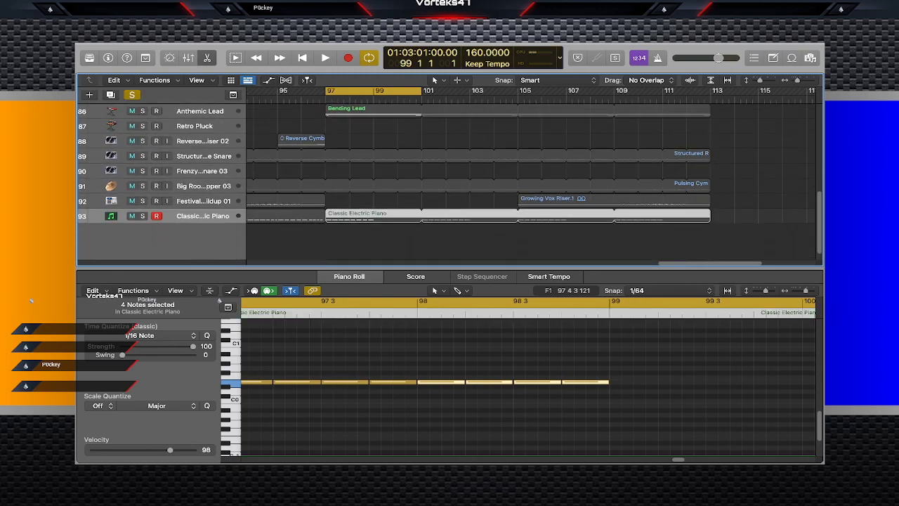
key("s")
key("space")
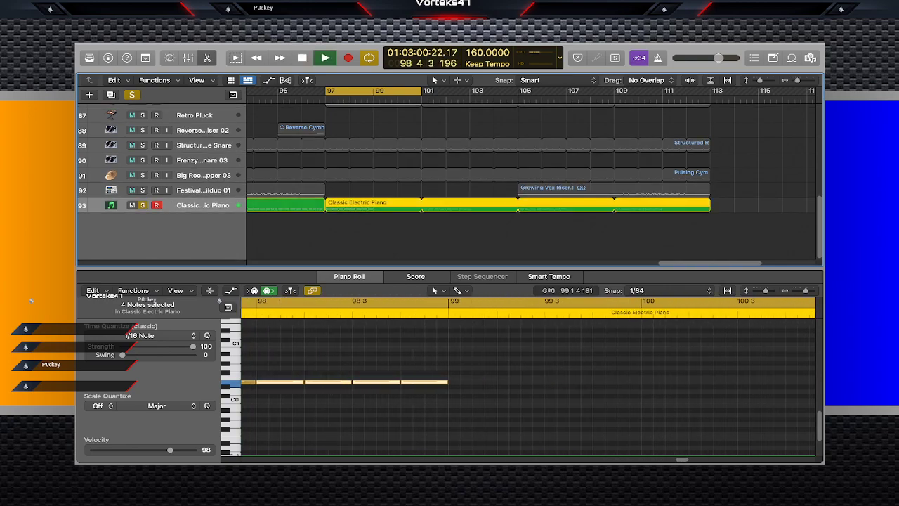
key("space")
Paste the four notes at bar 99, lower them to D0, and play the cycled section.
left_click(450, 305)
key("super+v")
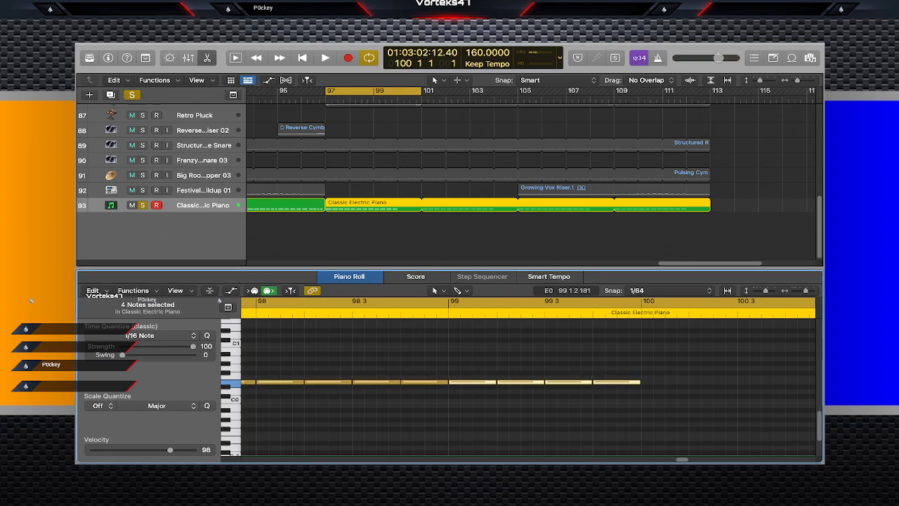
key("alt+Down")
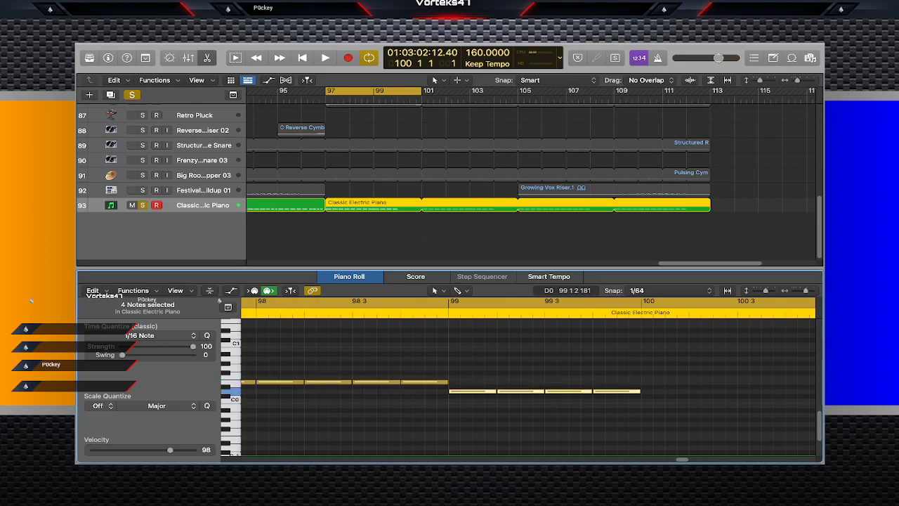
key("space")
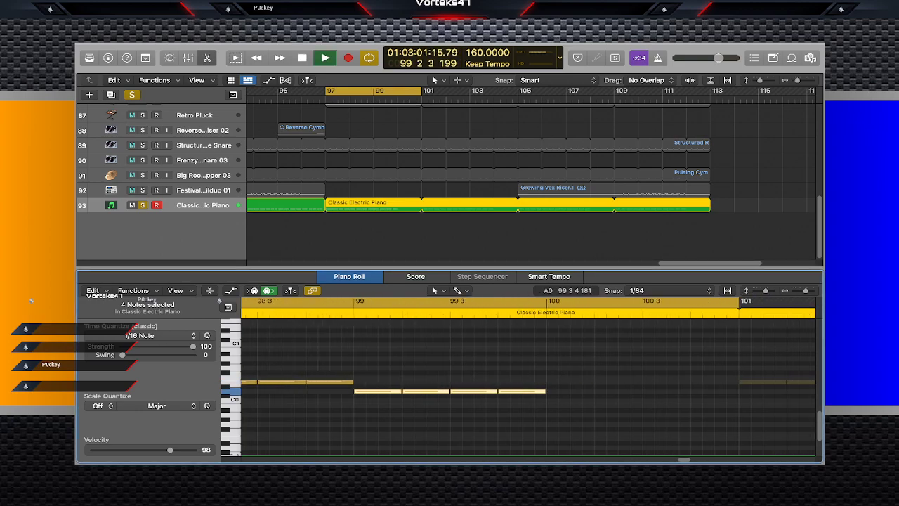
key("space")
Paste the four notes at bar 100, lower them one semitone to D#0, and play the cycled section.
key("super+v")
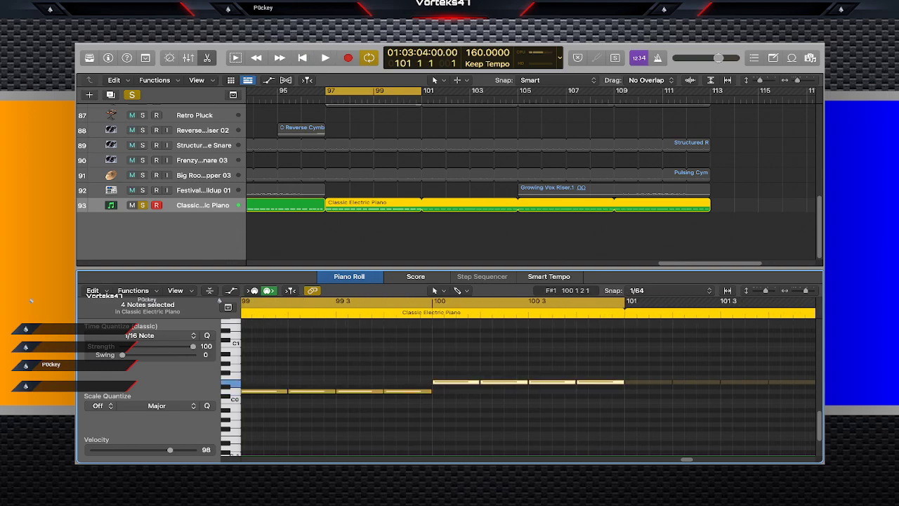
scroll(434, 383, "left", 10)
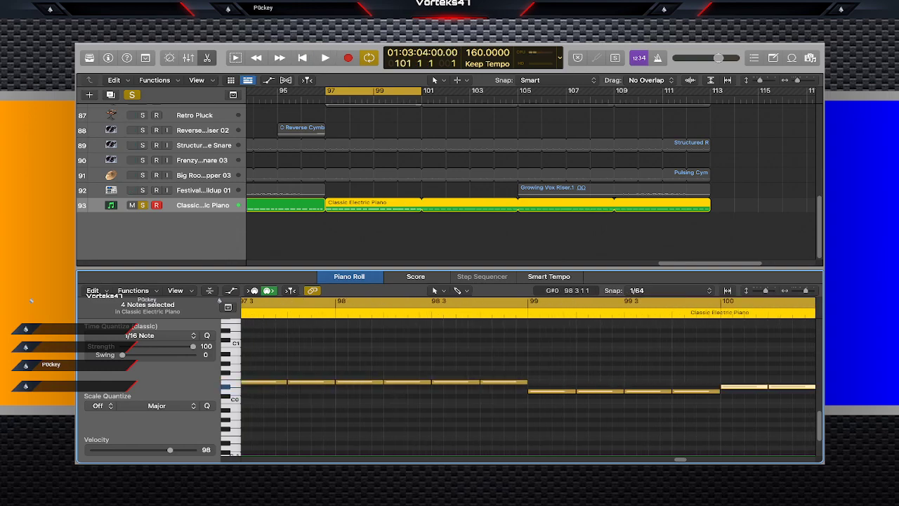
key("space")
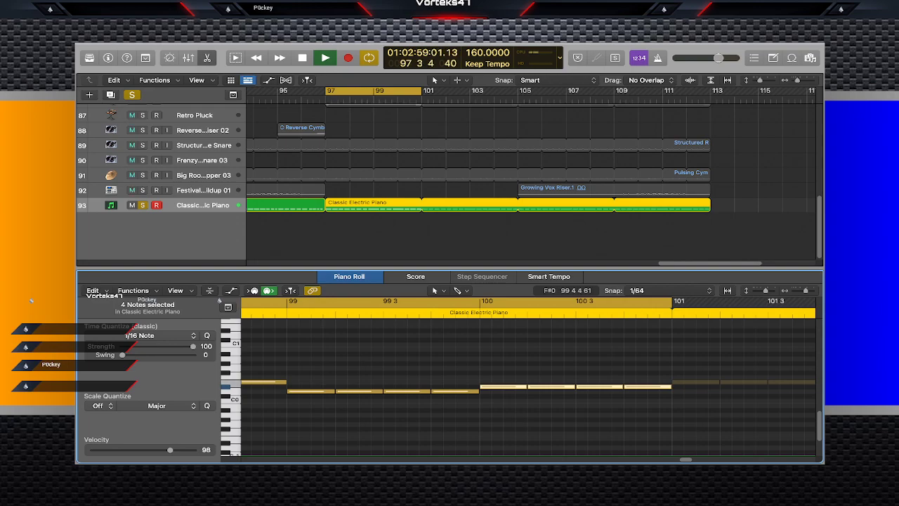
key("space")
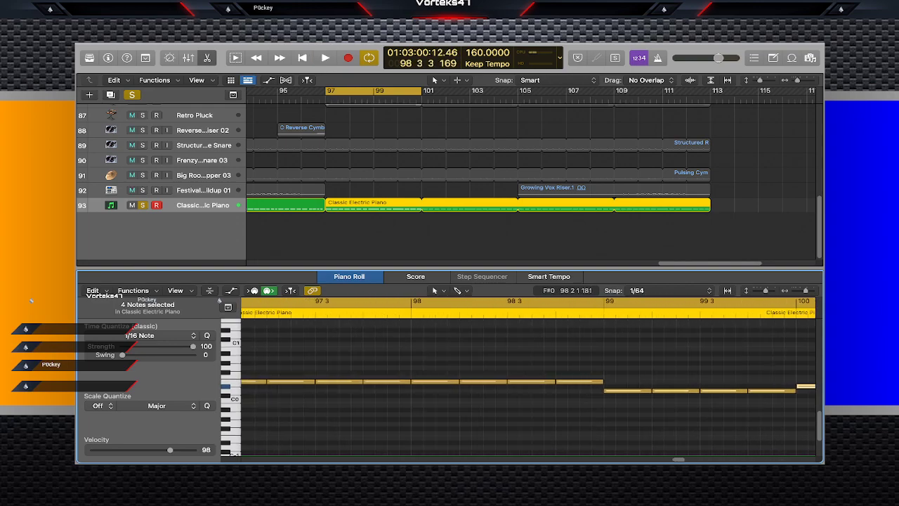
Lower all eight notes in bars 97 and 98 to D0.
scroll(475, 370, "left", 1)
left_click_drag(626, 373, 293, 408)
key("space")
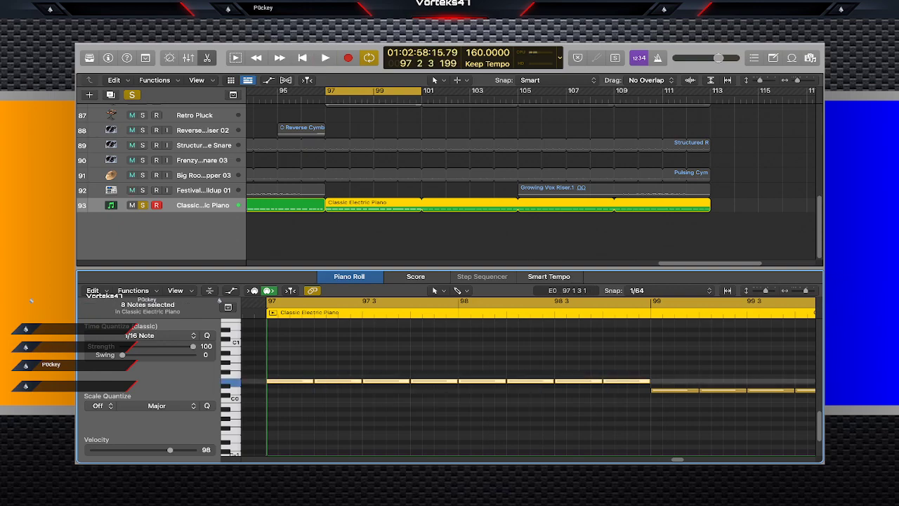
key("alt+Up")
mouse_move(293, 377)
left_mouse_down()
mouse_move(294, 367)
mouse_move(293, 390)
left_mouse_up()
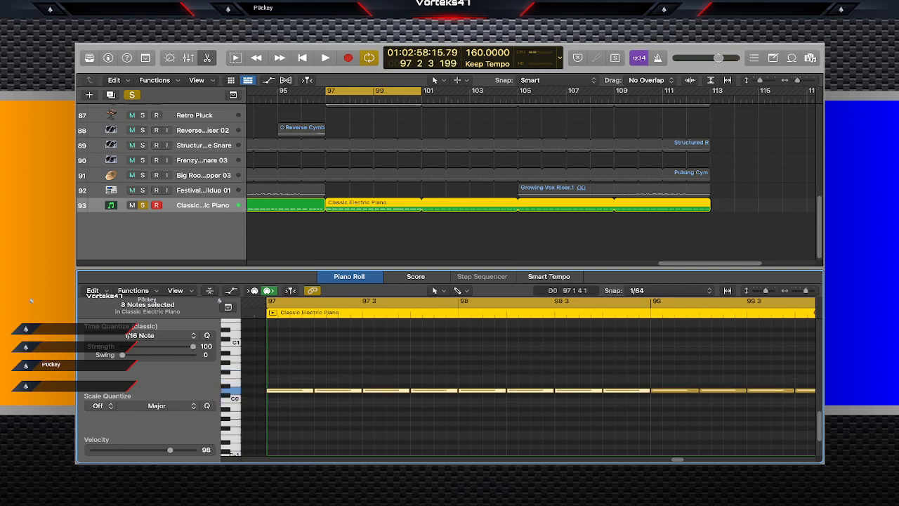
Lower the four notes in bar 99 to the B just below C0, checking the pitch by playback.
scroll(528, 386, "right", 4)
left_click(659, 407)
left_click_drag(656, 397, 538, 417)
left_click(624, 409)
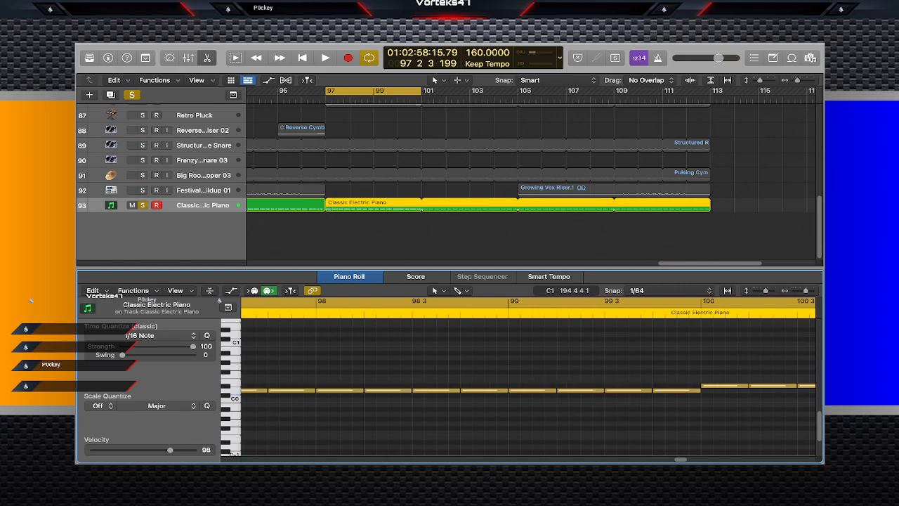
left_click_drag(661, 370, 527, 399)
key("space")
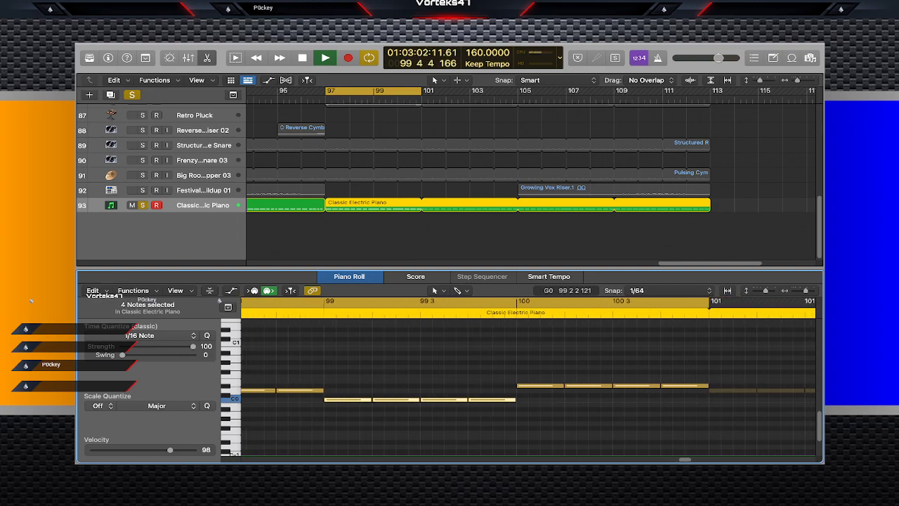
key("space")
left_click_drag(351, 400, 351, 404)
Lower the four notes in bar 100 to C0 and play the cycled four-bar pattern.
left_click_drag(550, 378, 687, 388)
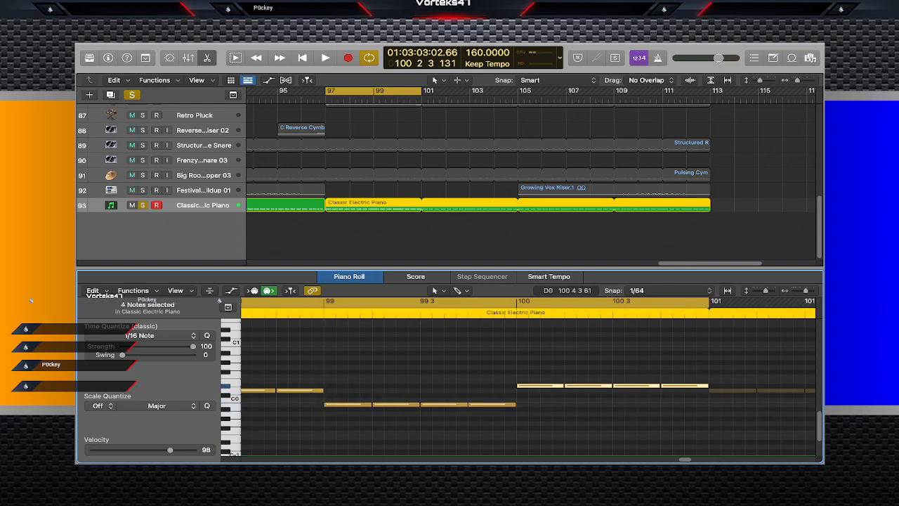
left_click_drag(547, 385, 547, 399)
left_click(531, 372)
key("space")
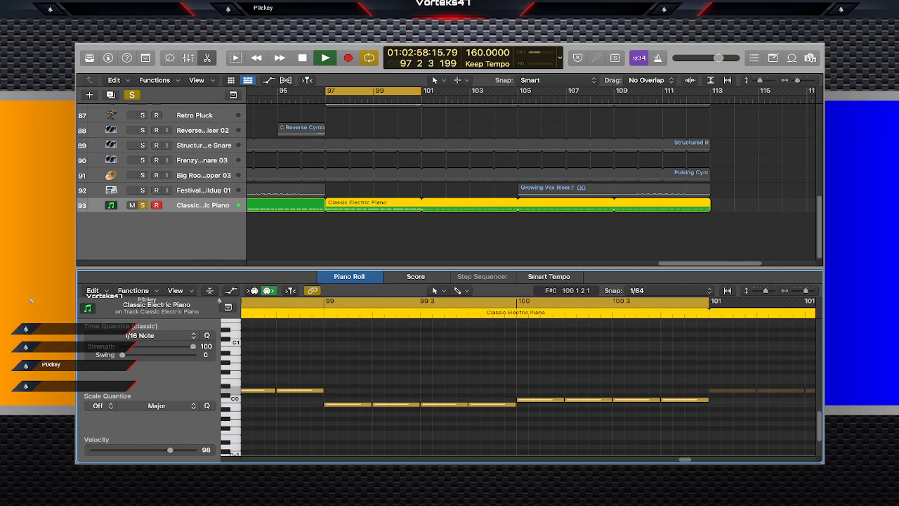
key("space")
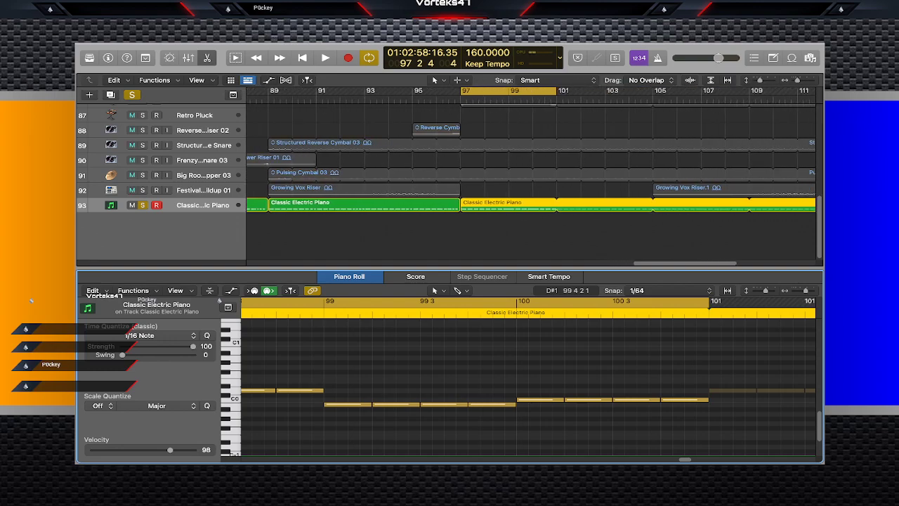
Unsolo the Classic Electric Piano and Cloud Bass tracks, and hide the note editor.
left_click(351, 236)
left_click(143, 206)
scroll(143, 205, "up", 8)
left_click(143, 244)
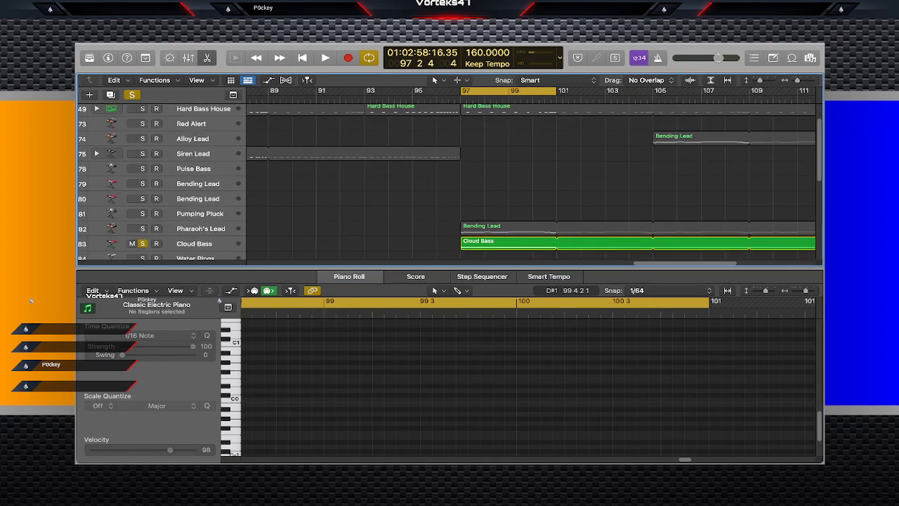
key("s")
scroll(531, 183, "down", 3)
scroll(531, 183, "up", 5)
key("p")
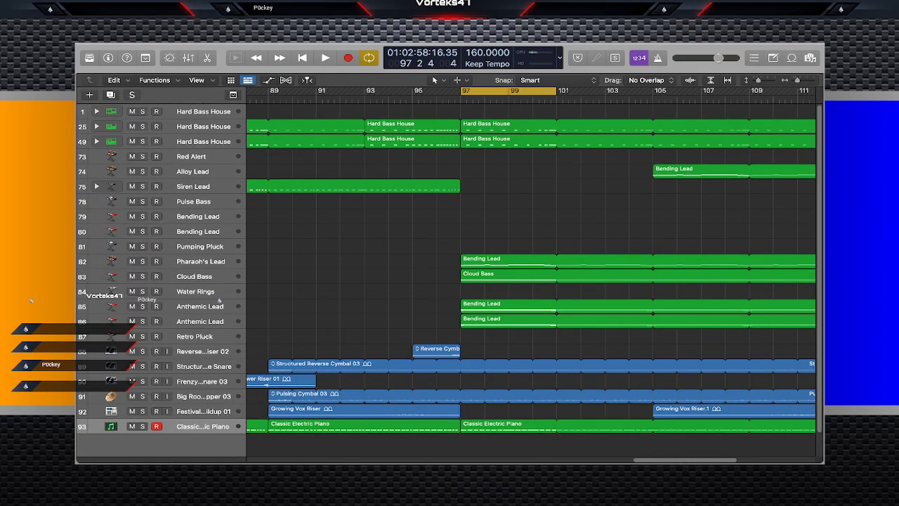
Play the full mix over the cycled bars 97 to 101.
key("space")
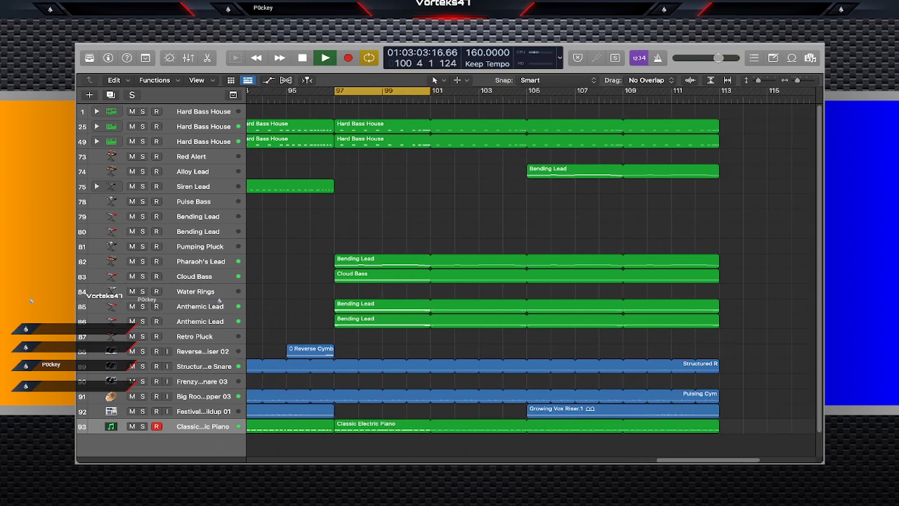
key("space")
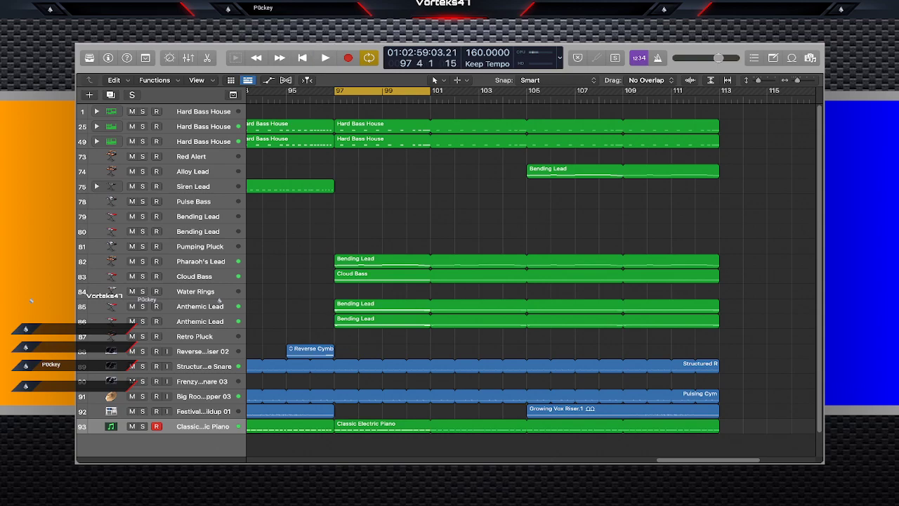
scroll(531, 274, "left", 6)
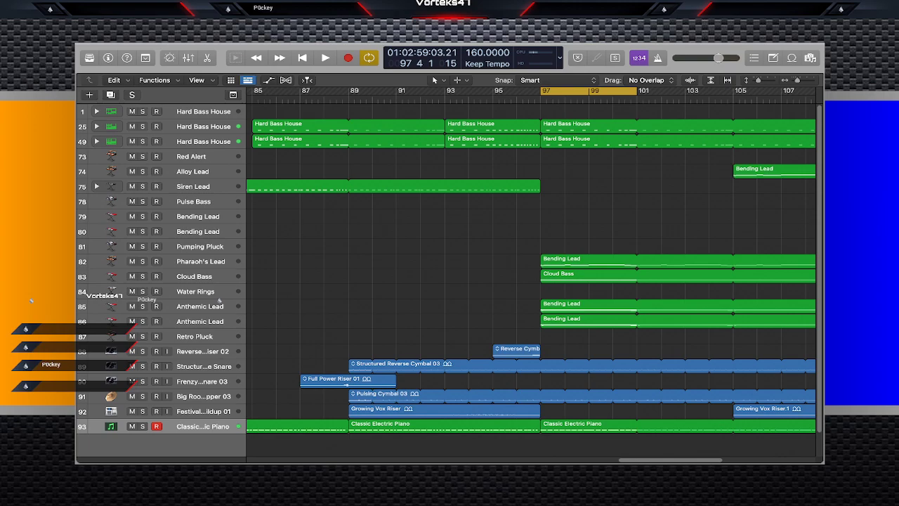
scroll(531, 274, "left", 6)
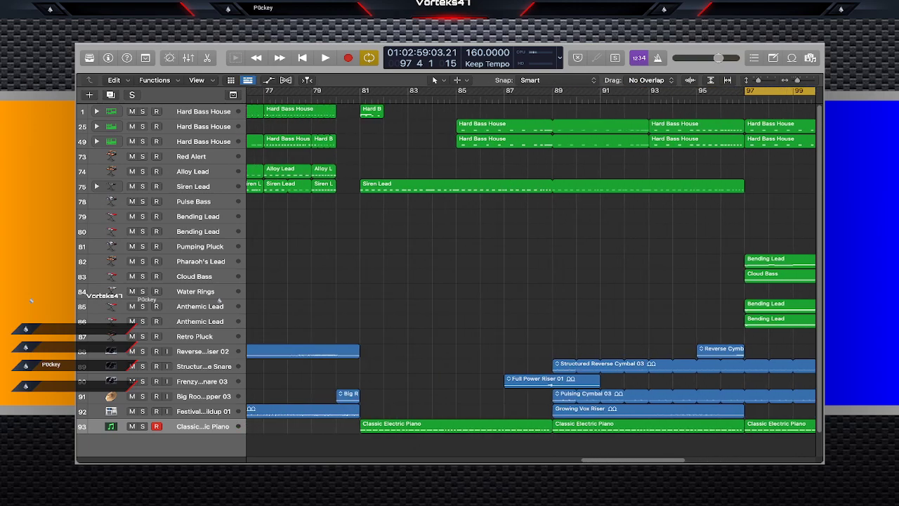
Delete a group of notes from the one-bar Hard Bass House region at bar 81 on track 1.
double_click(372, 110)
left_click_drag(407, 404, 248, 374)
key("Delete")
scroll(290, 365, "up", 2)
left_click(289, 353)
left_click(302, 377)
left_click(403, 229)
Copy the one-bar Hard Bass House region from bar 81 to bar 97 on track 1, and turn off cycling.
left_click(372, 111)
left_click(203, 112)
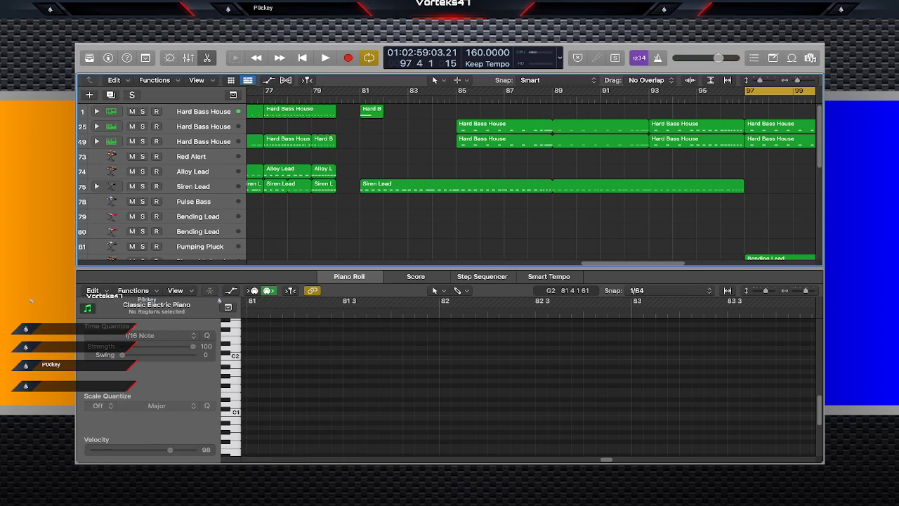
key("p")
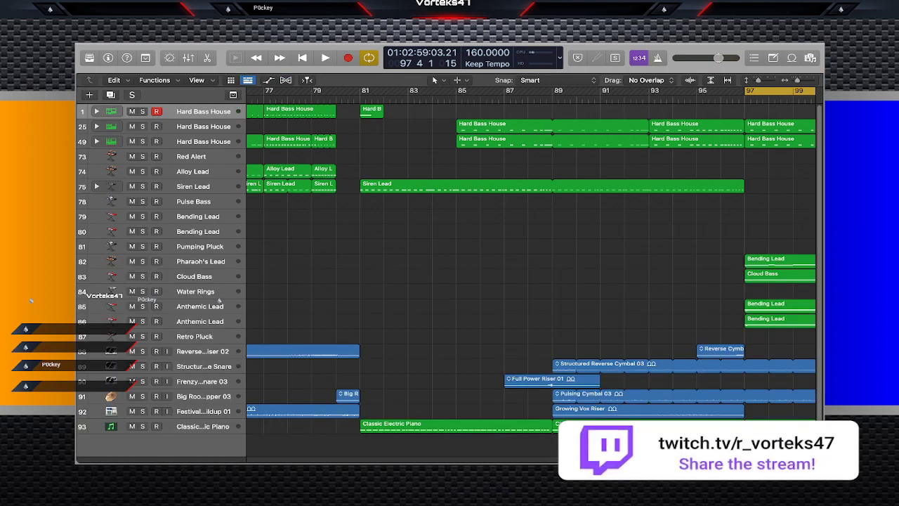
scroll(532, 281, "right", 5)
key("Return")
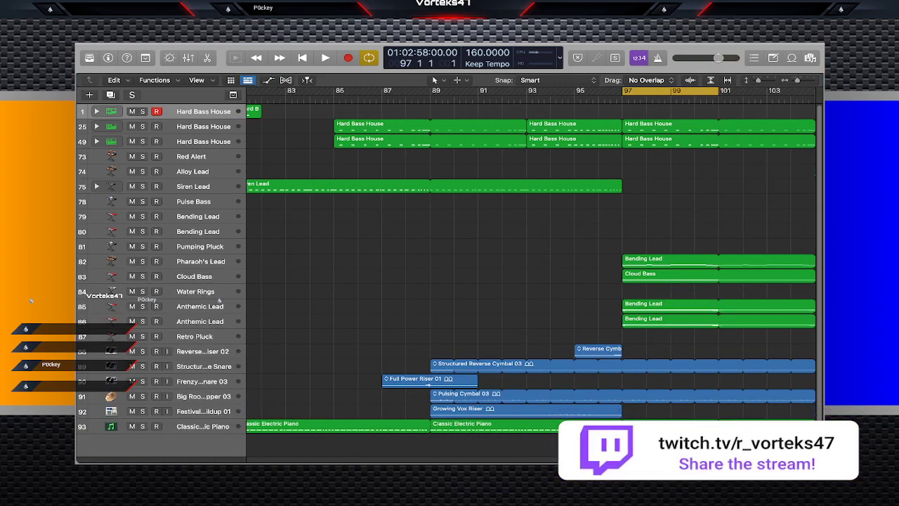
key("super+v")
scroll(531, 281, "left", 4)
key("c")
Play the arrangement from about bar 77 through to its end at bar 113.
scroll(531, 281, "right", 8)
scroll(531, 281, "left", 8)
scroll(531, 281, "left", 4)
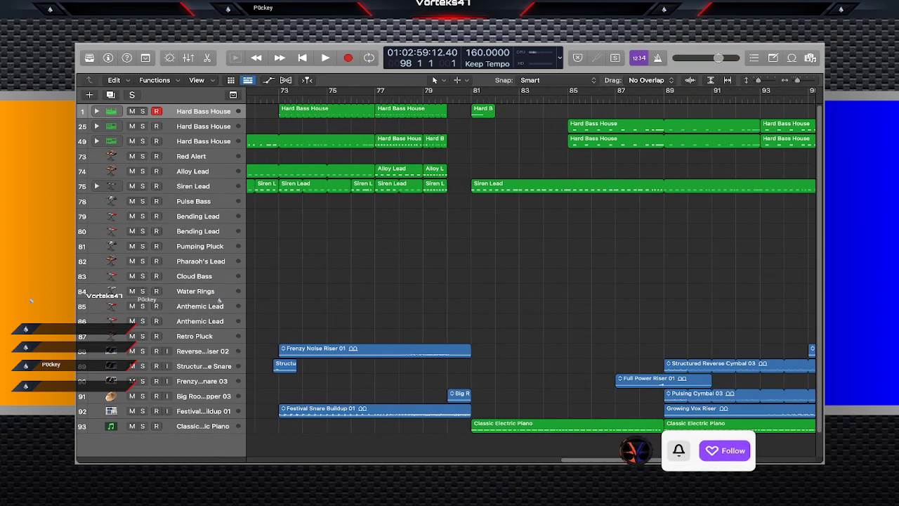
left_click(280, 100)
key("space")
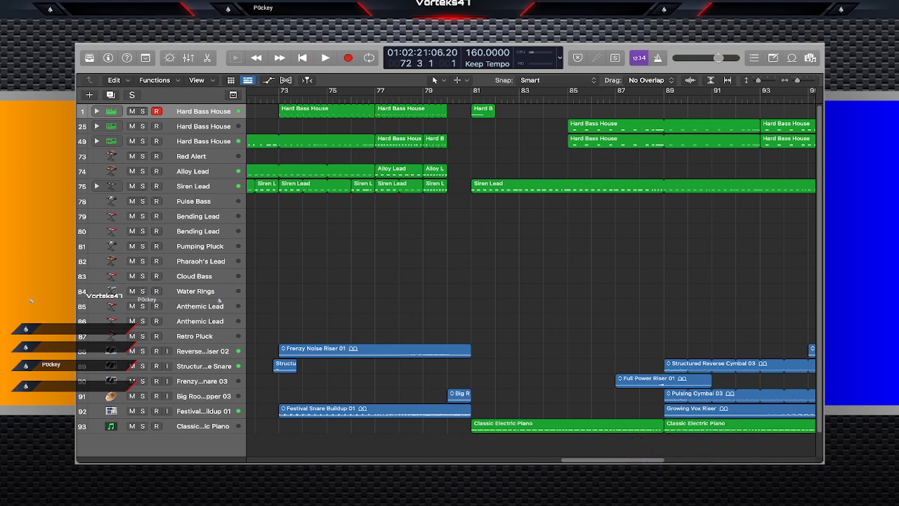
key("space")
scroll(531, 281, "left", 5)
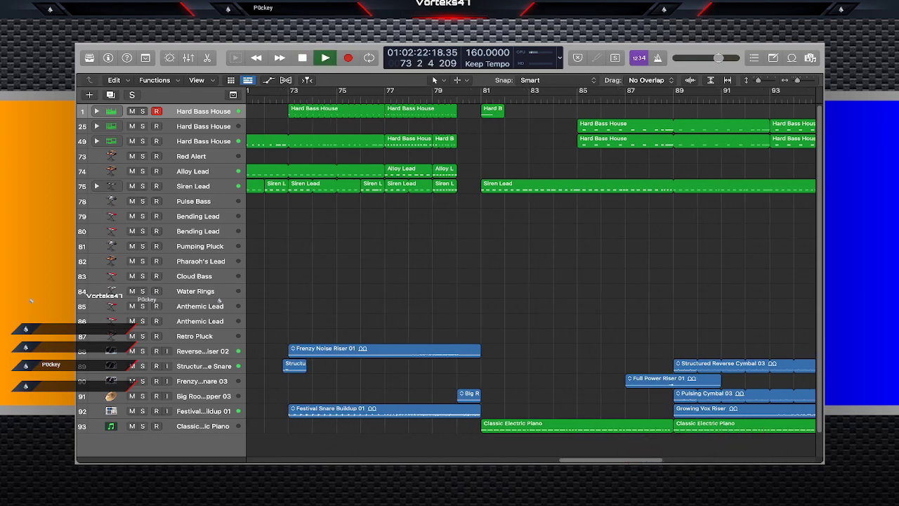
left_click(394, 100)
key("space")
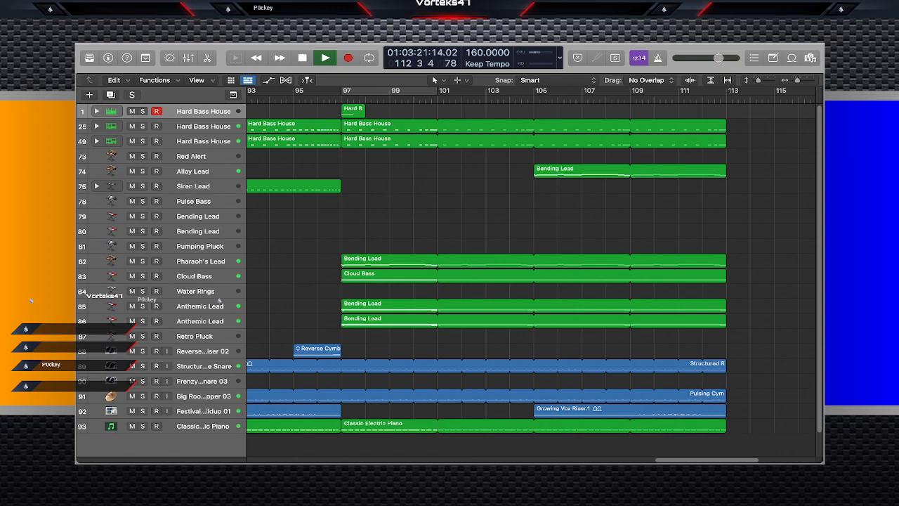
key("space")
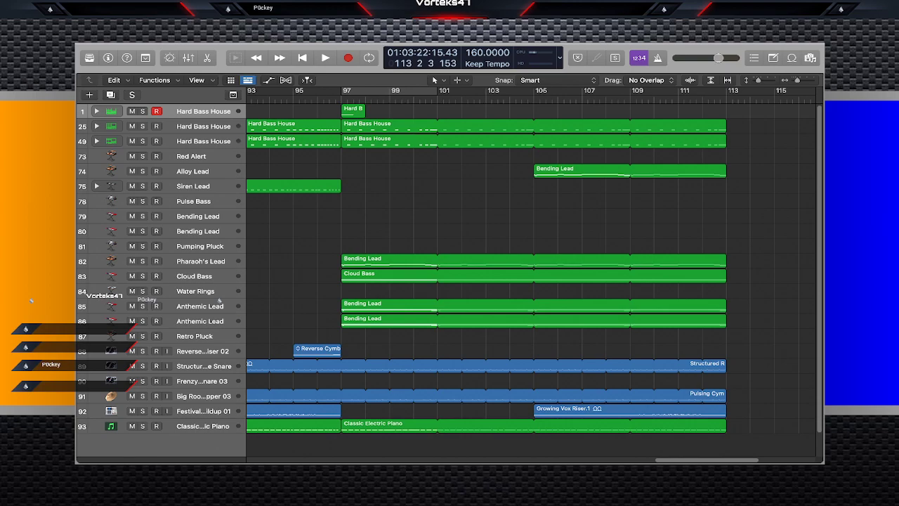
Play the section around bars 81 to 88 and record a one-bar Alloy Lead region at bar 81 on track 74.
scroll(531, 267, "left", 10)
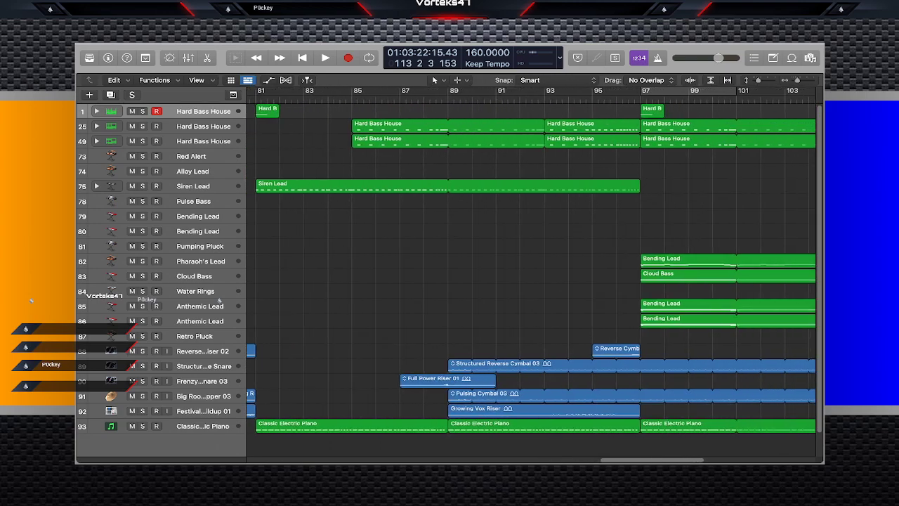
scroll(531, 274, "left", 4)
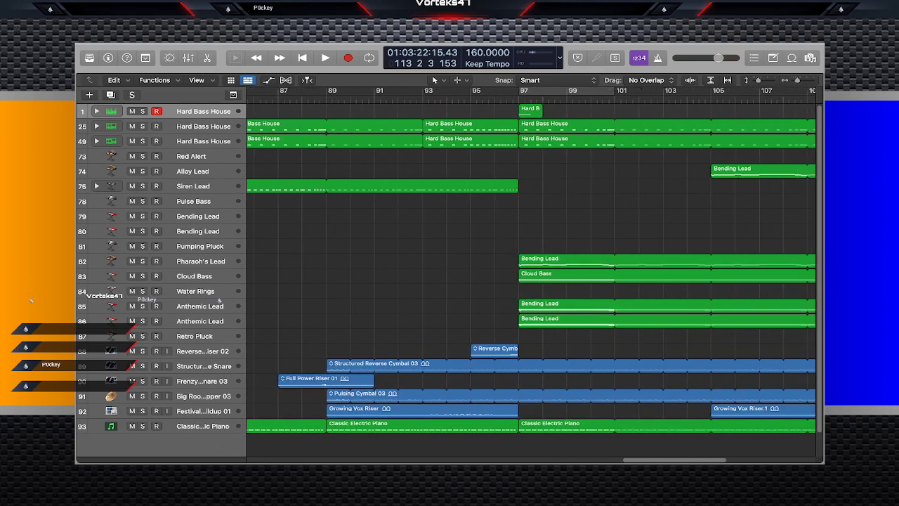
scroll(531, 274, "left", 2)
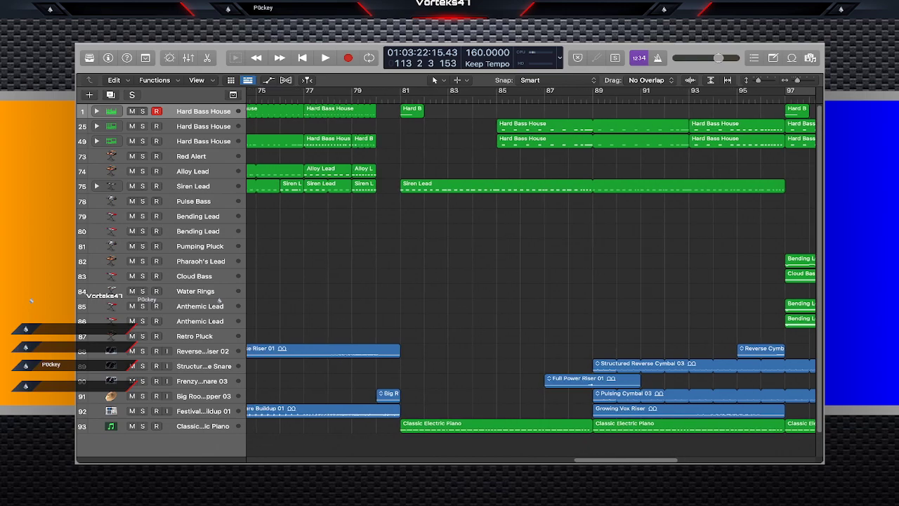
left_click(192, 171)
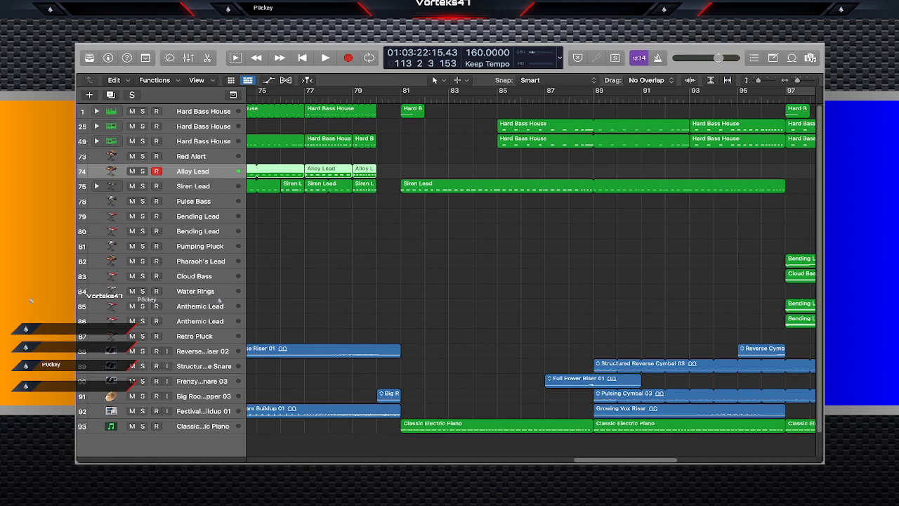
key("space")
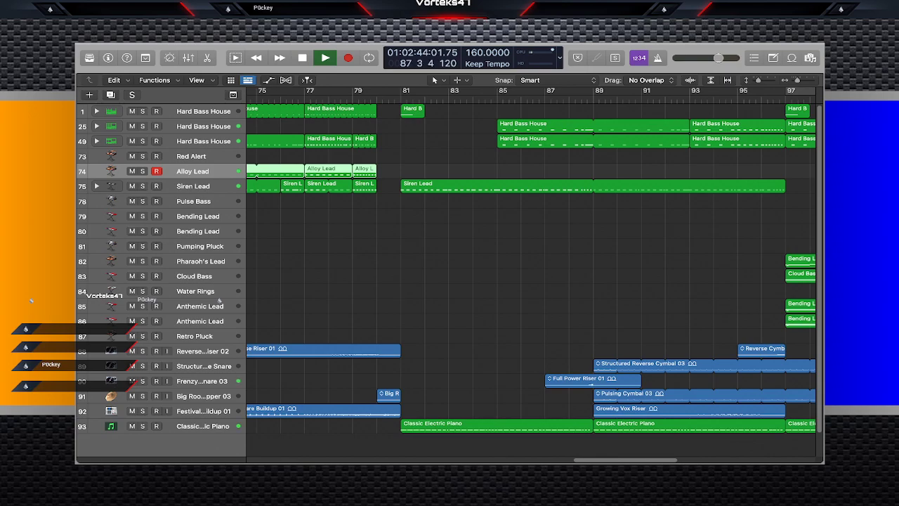
key("space")
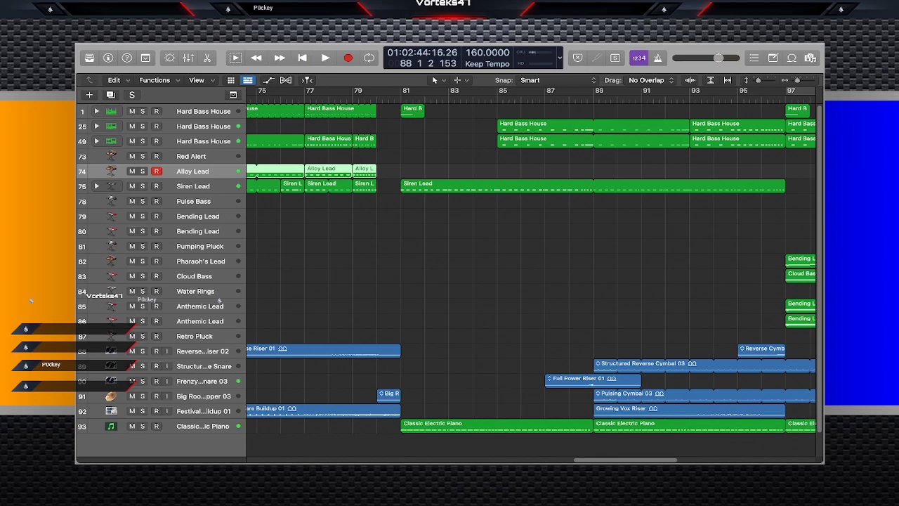
key("r")
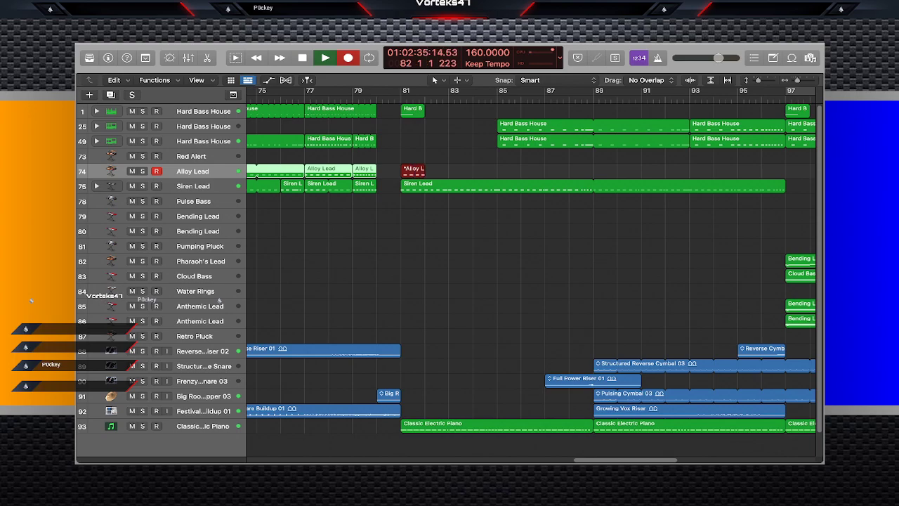
key("space")
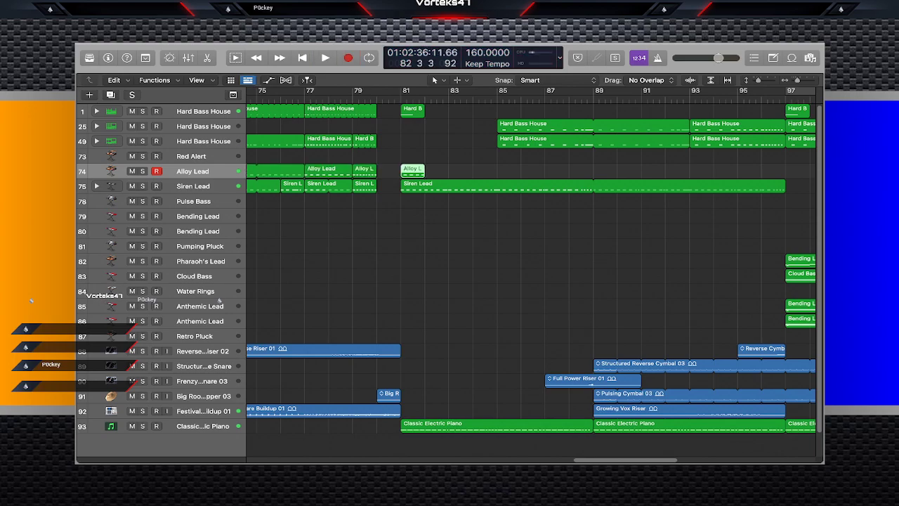
Delete all but the first offbeat note in the recorded Alloy Lead region and paste copies on the remaining three offbeats.
key("p")
left_click_drag(417, 368, 329, 395)
key("Delete")
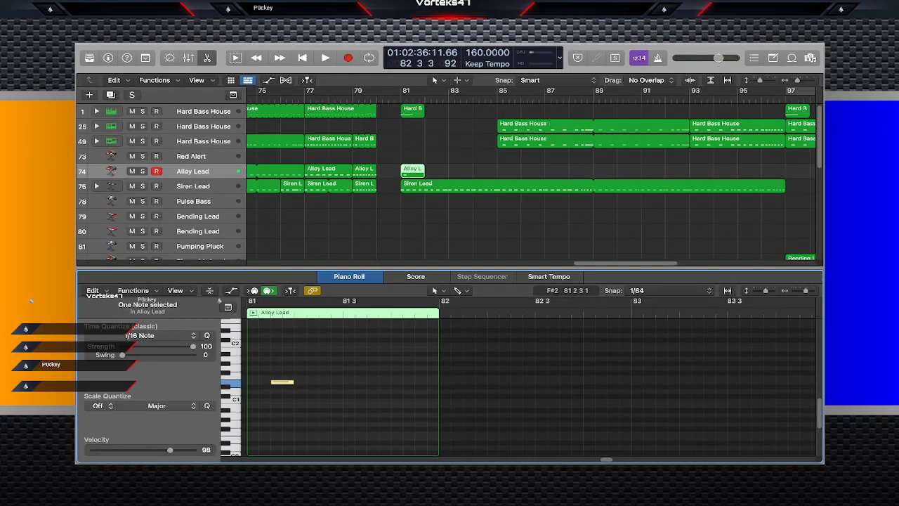
key("super+v")
key("super+v")
key("super+v")
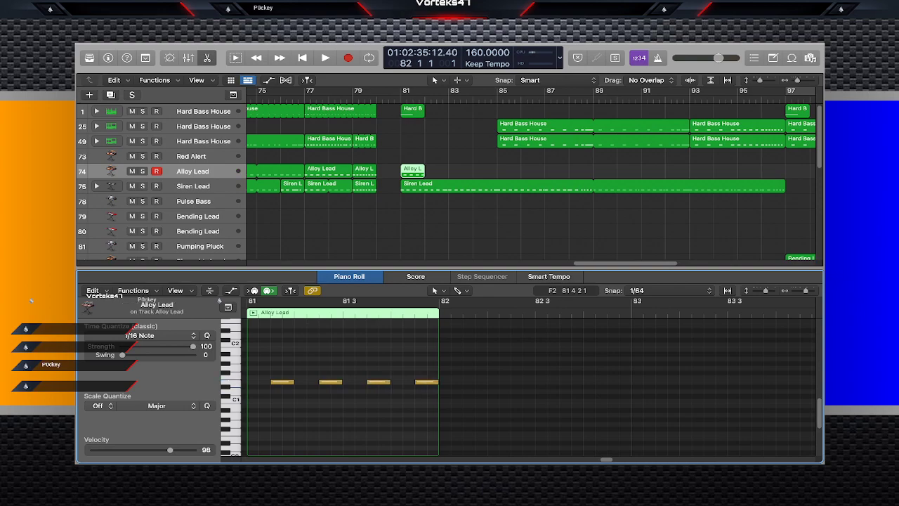
Loop the one-bar Alloy Lead region from bar 81 to bar 97 and play the arrangement from about bar 78 to bar 89.
left_click_drag(423, 167, 786, 167)
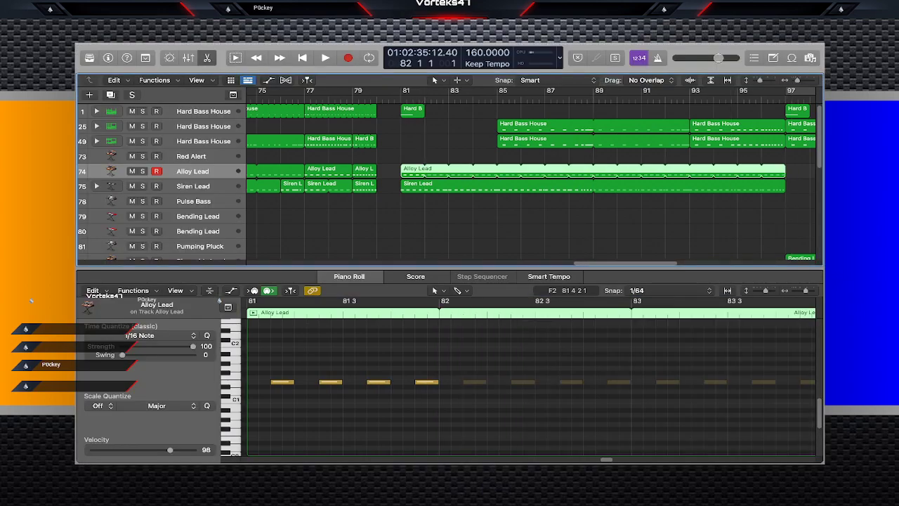
left_click(766, 211)
key("space")
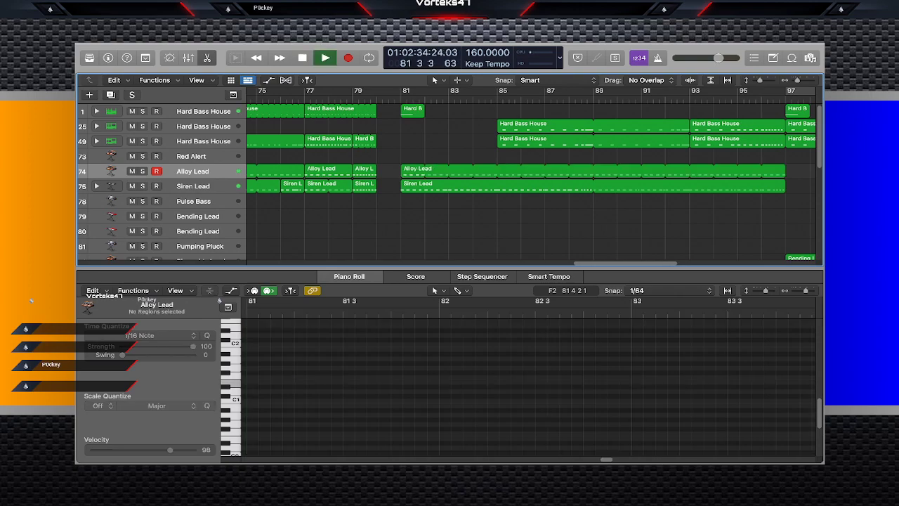
key("e")
left_click(341, 99)
scroll(531, 267, "right", 2)
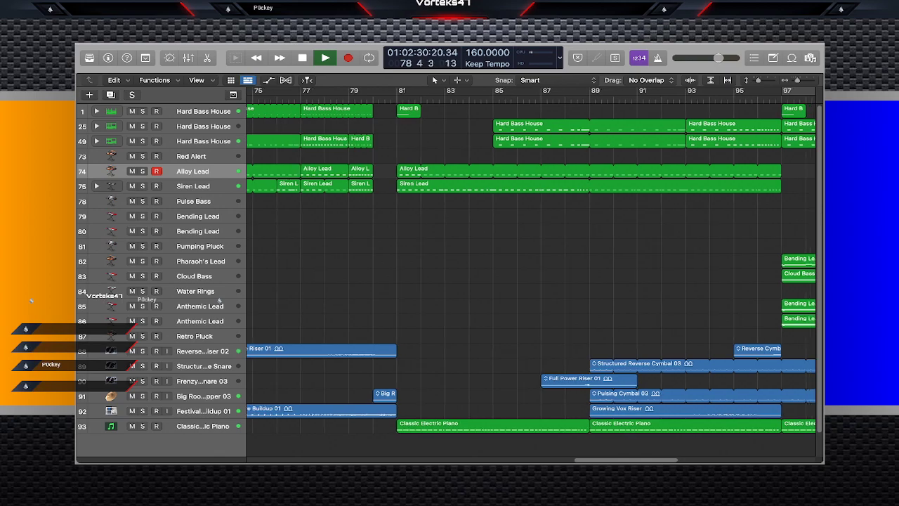
scroll(531, 267, "right", 1)
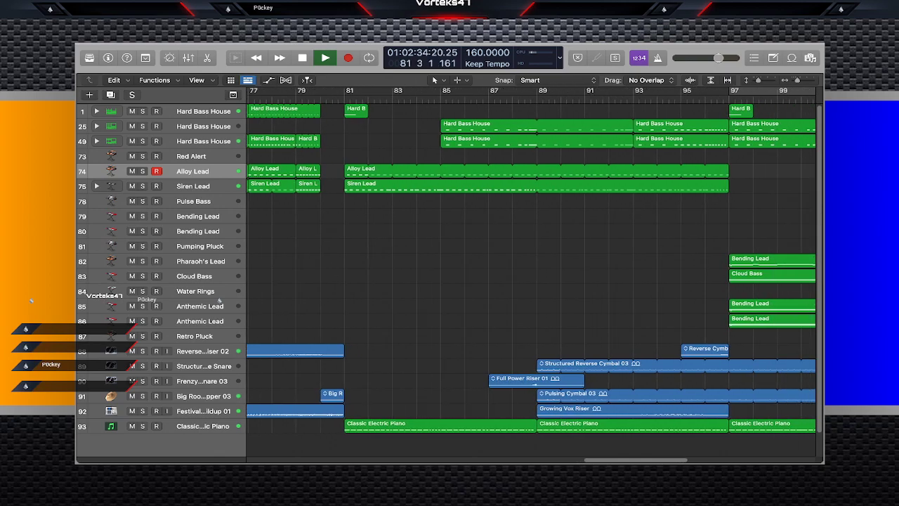
scroll(531, 267, "right", 1)
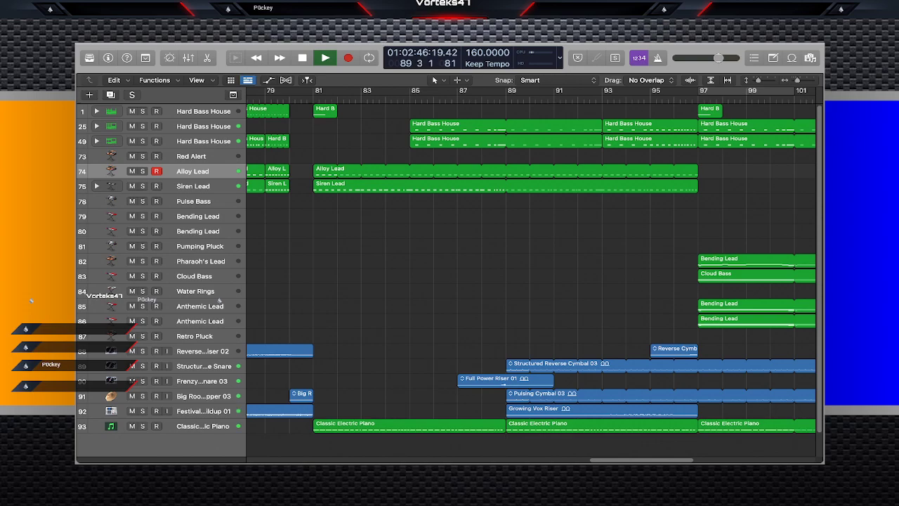
key("space")
Try the looped Alloy Lead region on the Red Alert track at bar 81 and play it in the mix.
left_click_drag(325, 171, 326, 156)
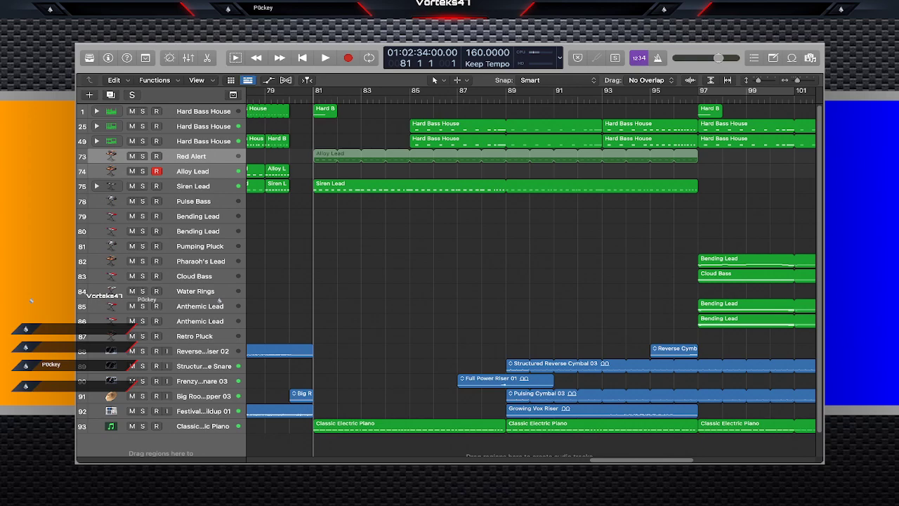
key("a")
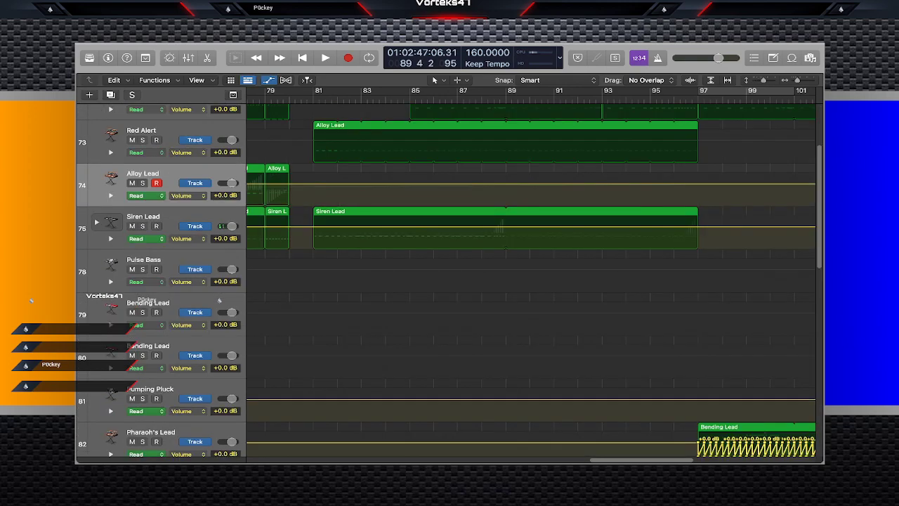
key("a")
key("space")
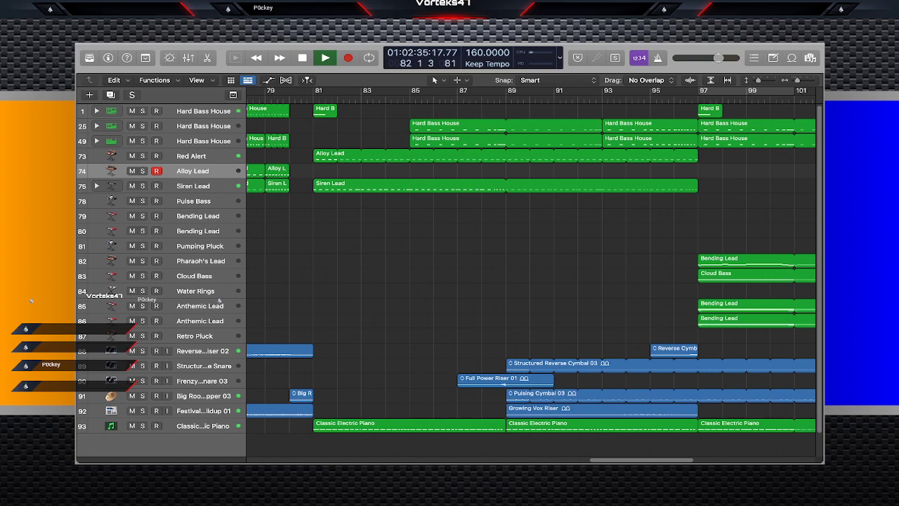
key("space")
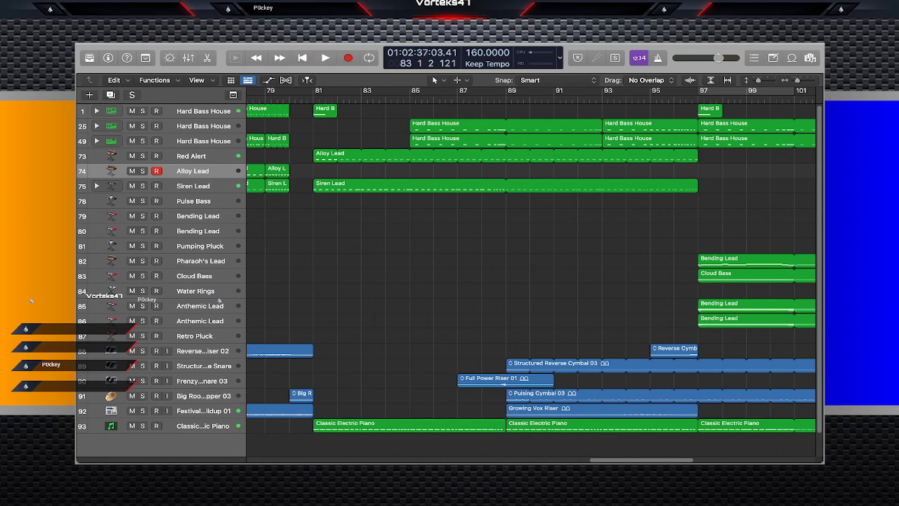
Try the looped region on the Retro Pluck track, play it in the mix, and return it to the Alloy Lead track.
left_click_drag(327, 156, 333, 336)
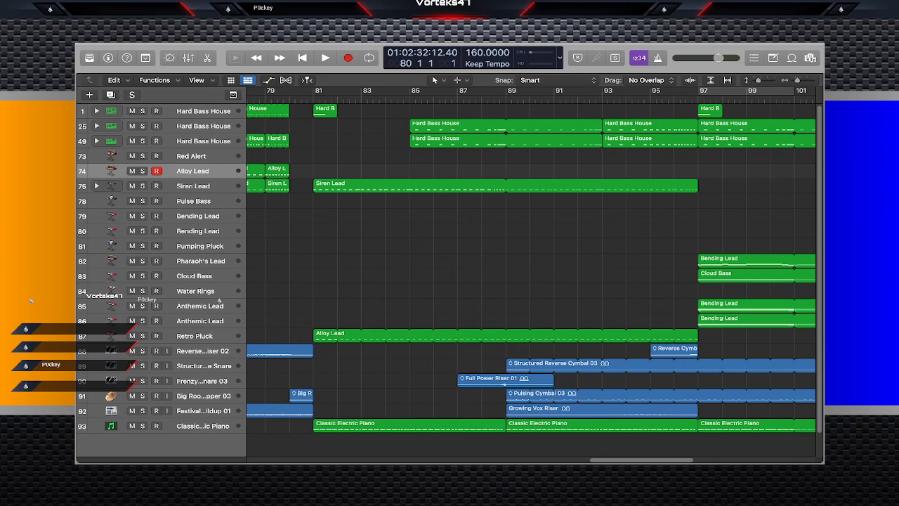
key("space")
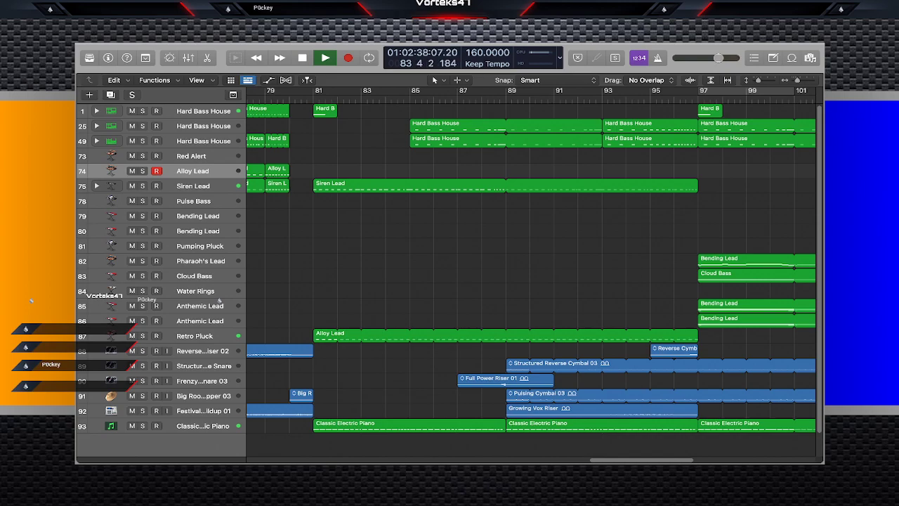
key("space")
left_click_drag(421, 336, 421, 171)
left_click(421, 231)
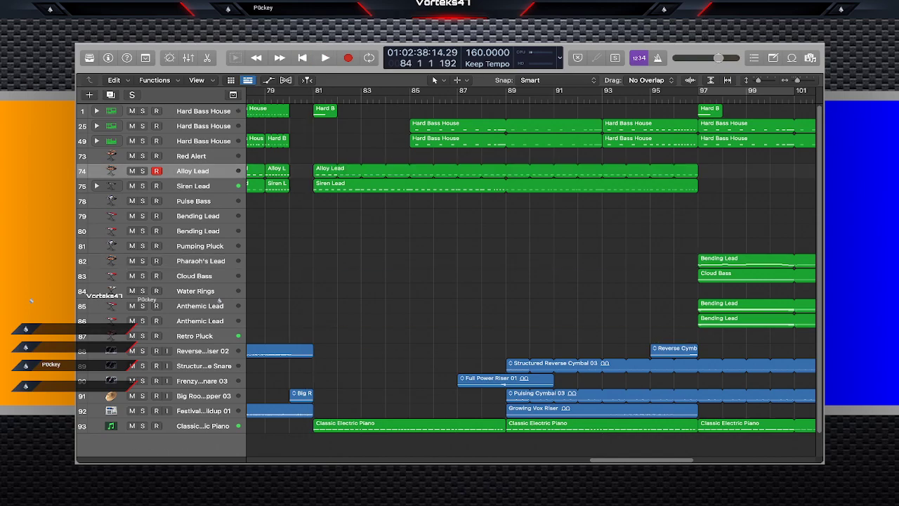
Play the arrangement with the looped Alloy Lead part through to its end at bar 113.
key("space")
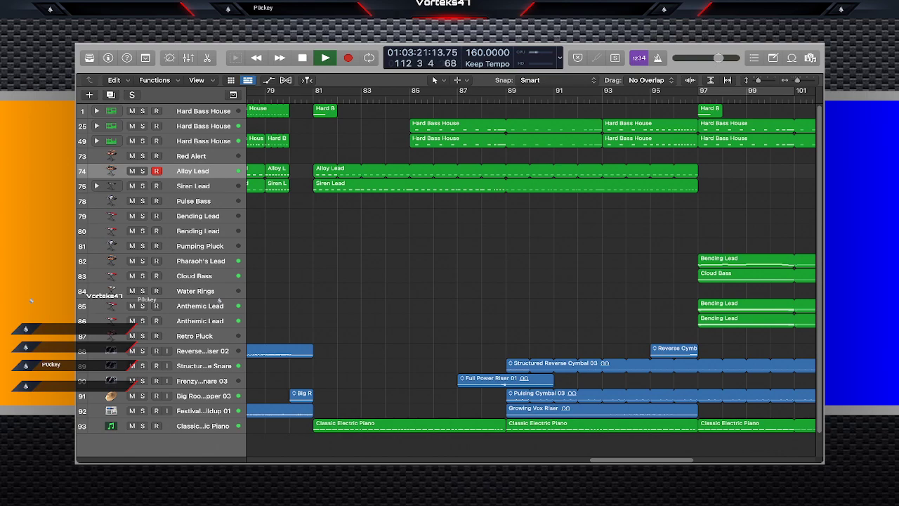
key("space")
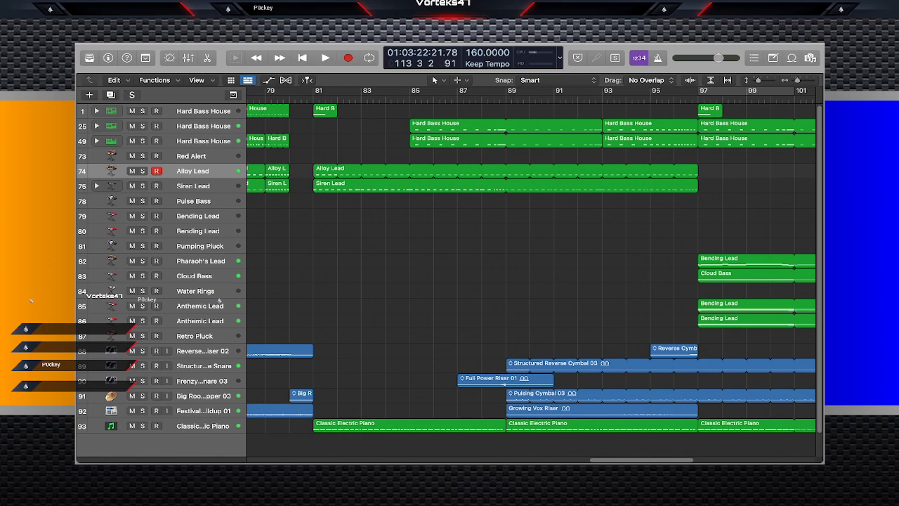
Review the arrangement around bars 51 to 95 and play the transition from bar 79 to about bar 81.
scroll(531, 267, "left", 10)
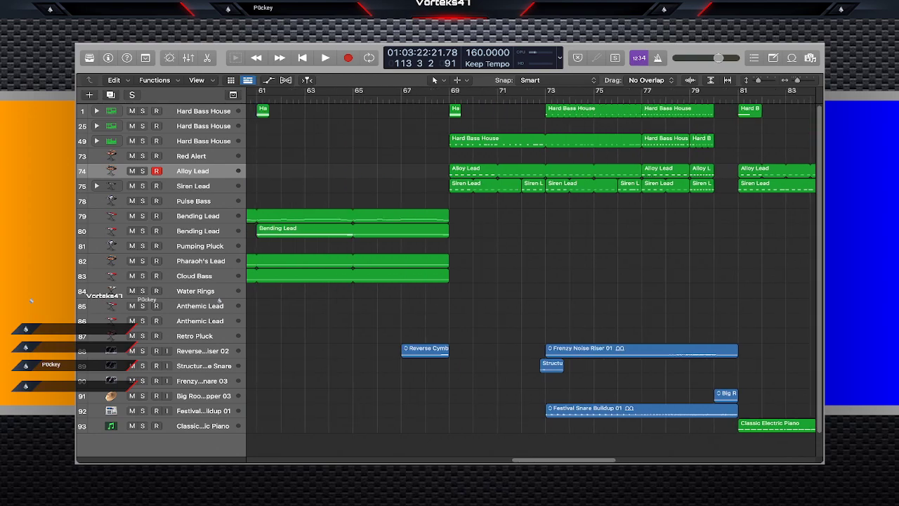
scroll(531, 267, "left", 10)
scroll(531, 267, "right", 10)
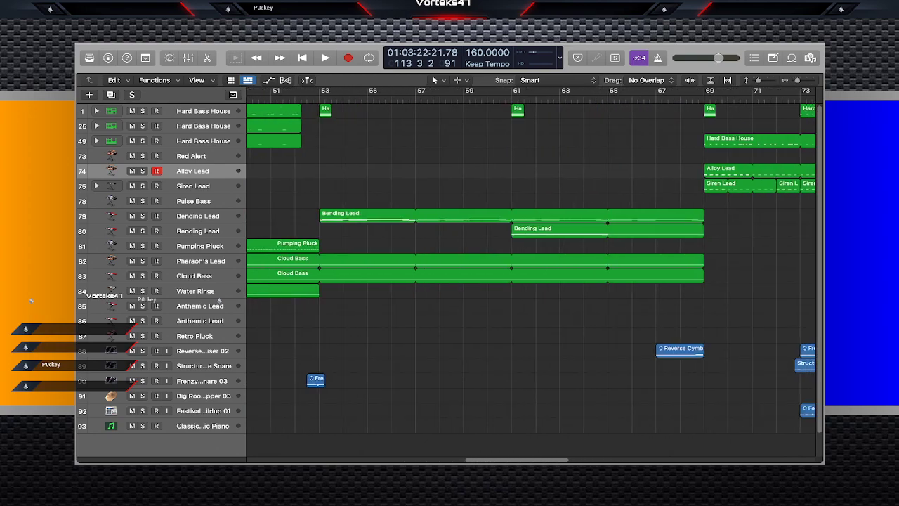
scroll(531, 267, "right", 3)
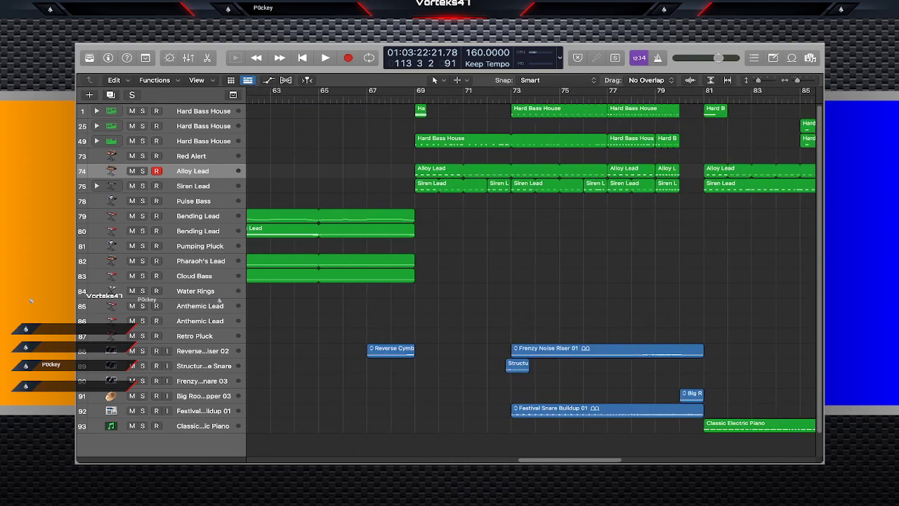
scroll(531, 267, "right", 5)
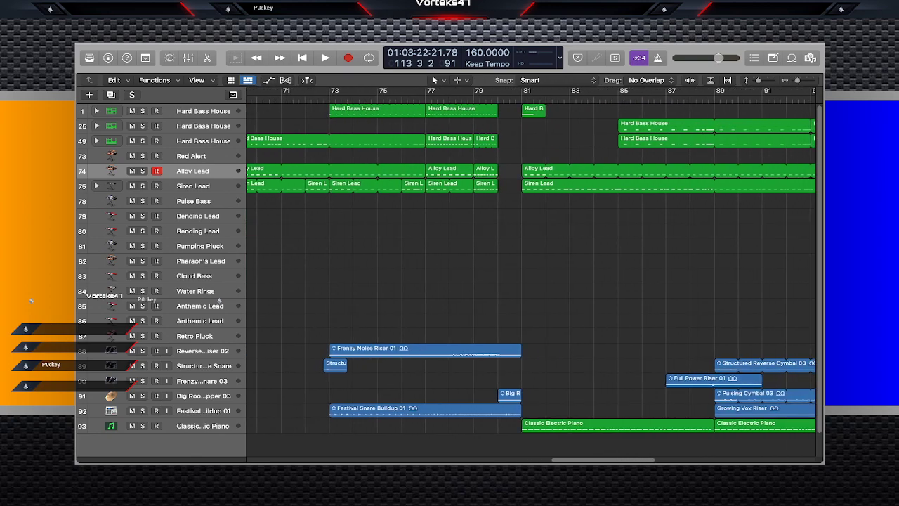
scroll(531, 267, "right", 3)
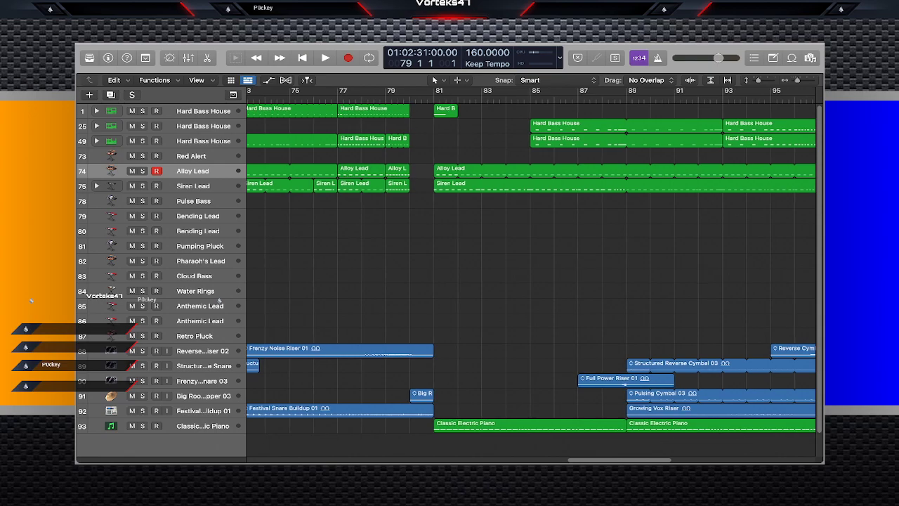
key("space")
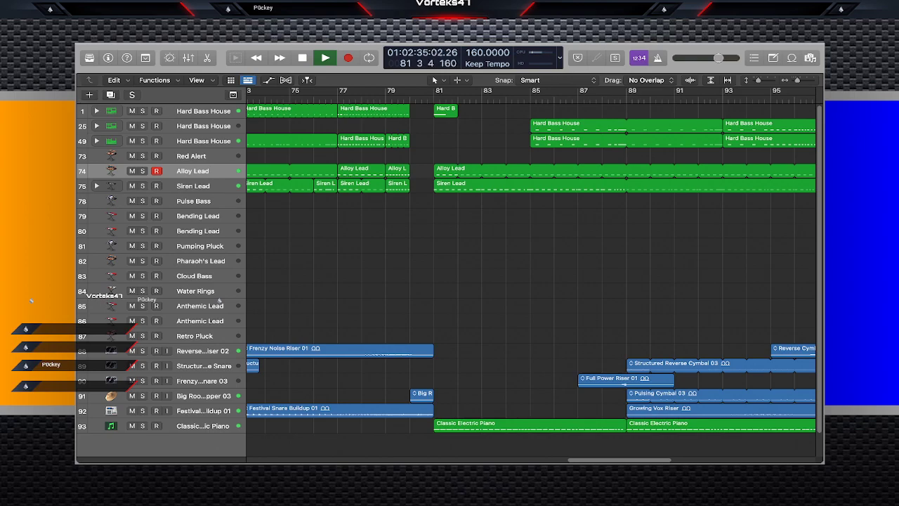
key("space")
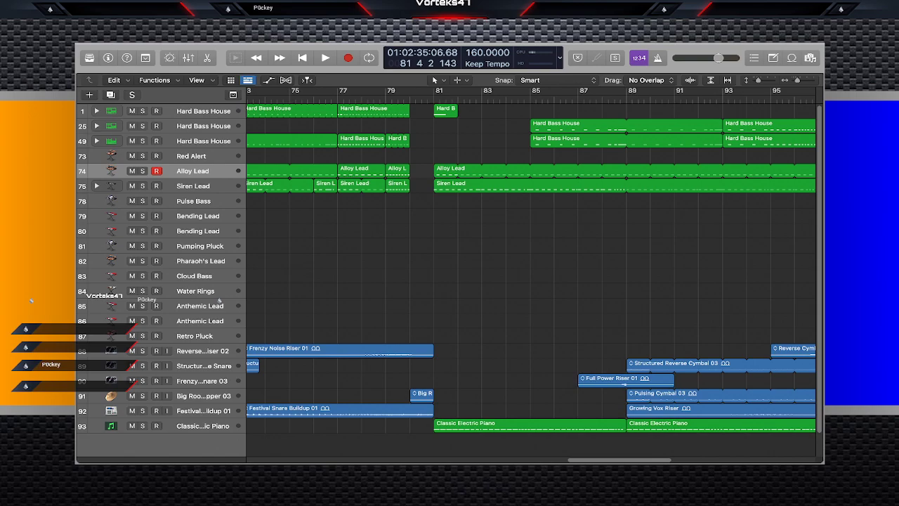
Select the looped Water Rings region starting at bar 21 and open the Smart Controls EQ view.
scroll(531, 267, "left", 15)
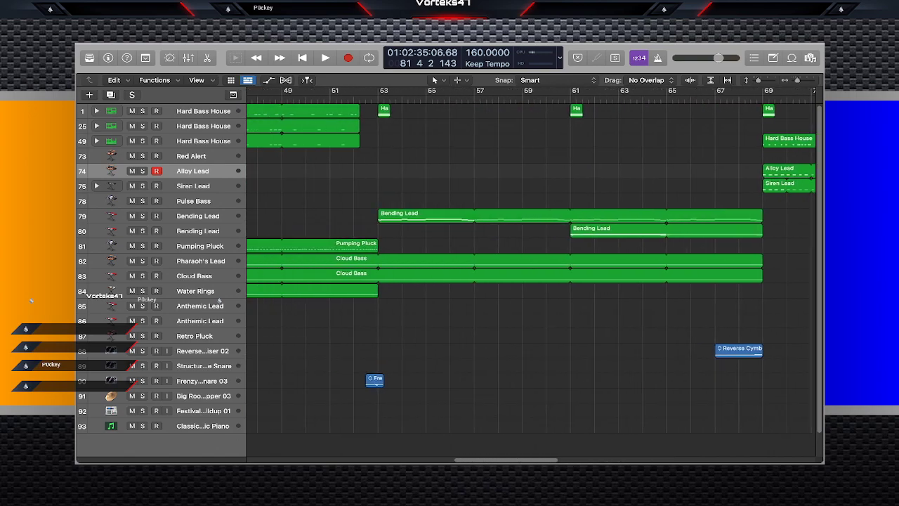
scroll(531, 267, "left", 6)
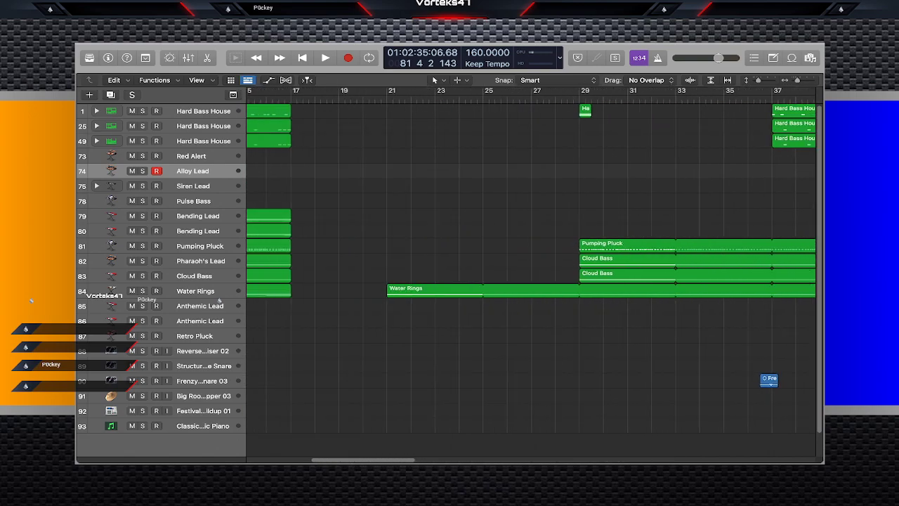
left_click(492, 290)
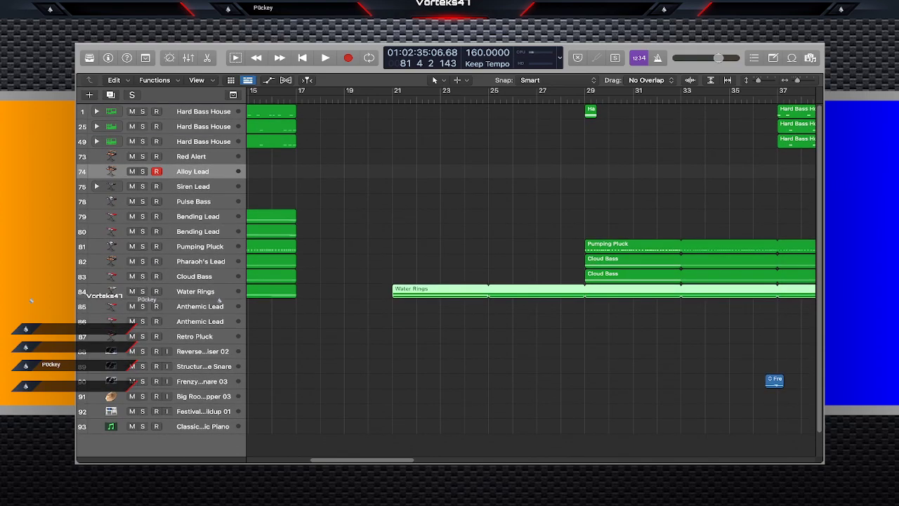
scroll(531, 267, "right", 4)
scroll(531, 267, "left", 2)
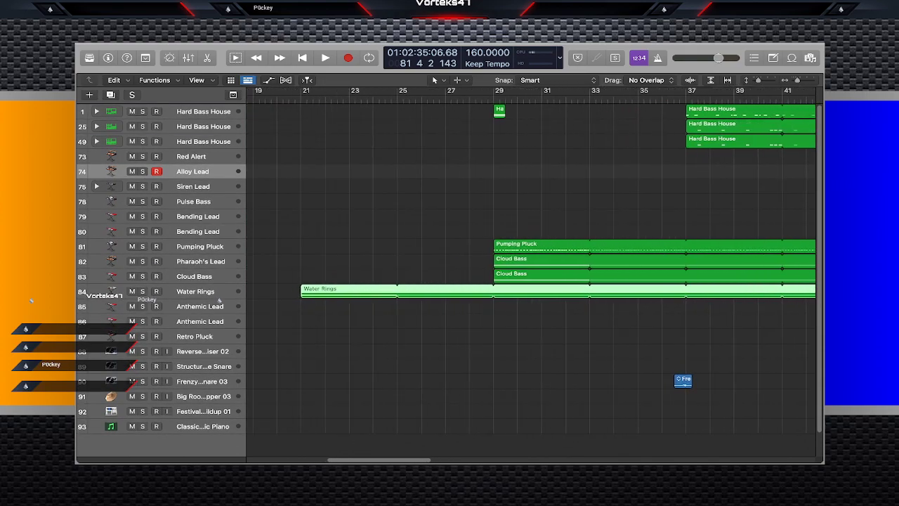
key("b")
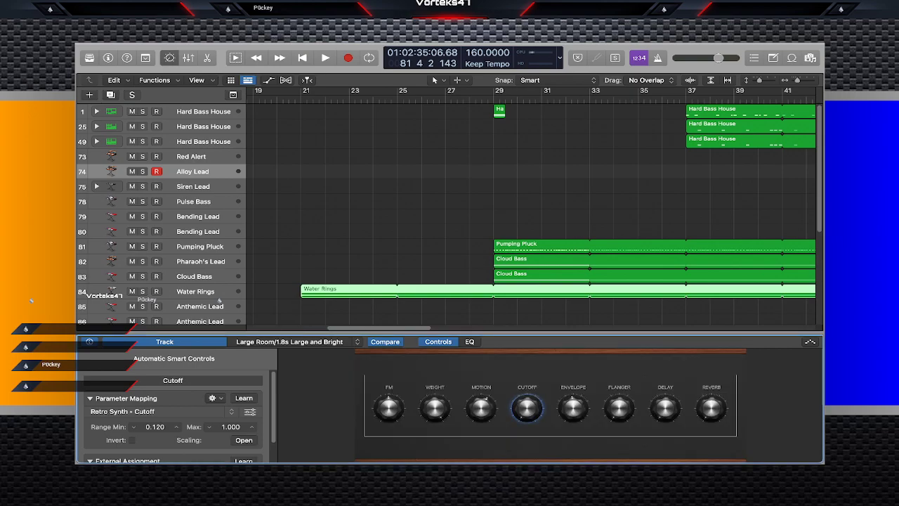
left_click(470, 342)
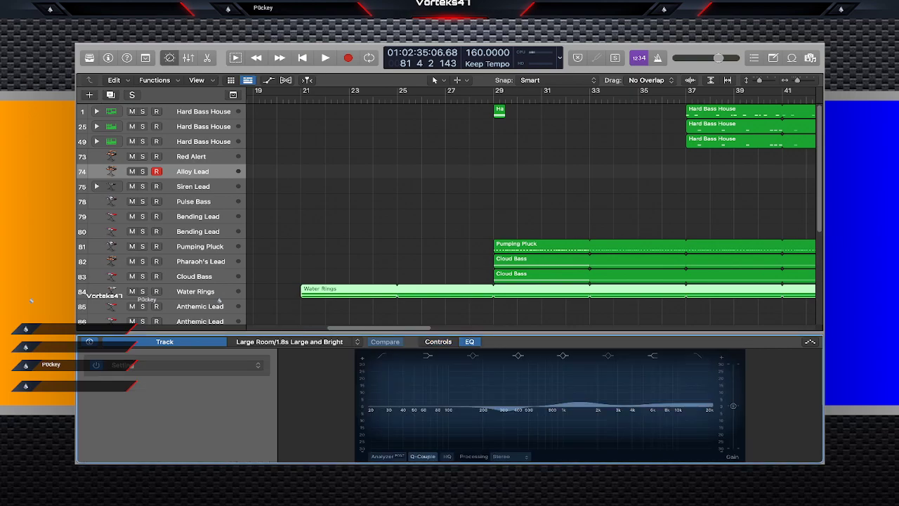
Play the part from bar 21 and apply the Basscut EQ setting to the Water Rings track.
left_click(302, 99)
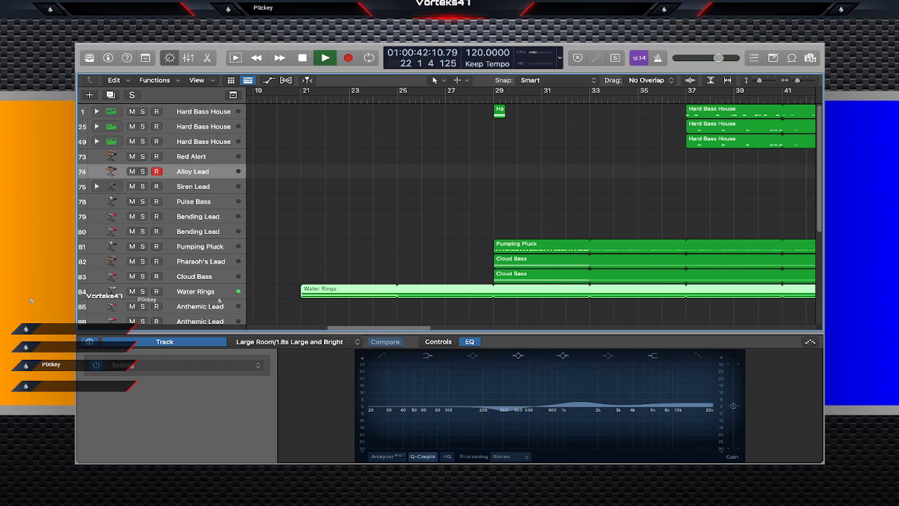
left_click(219, 297)
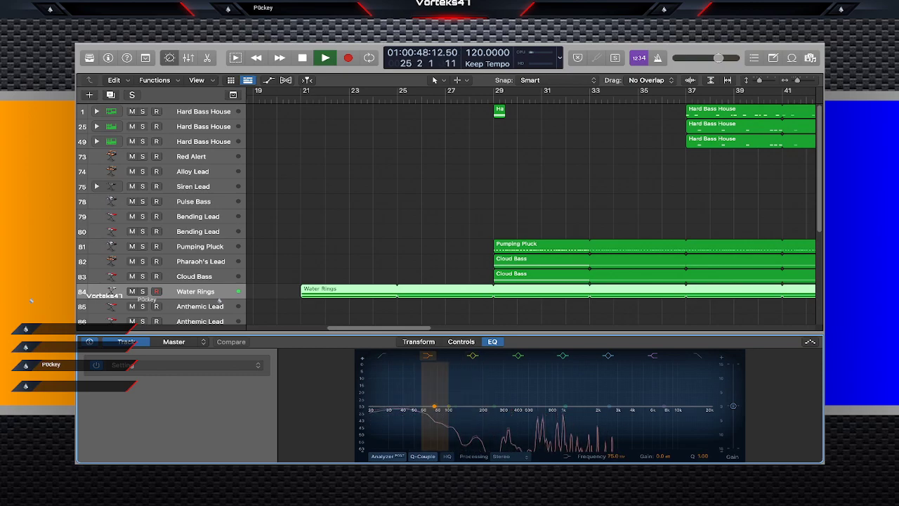
key("space")
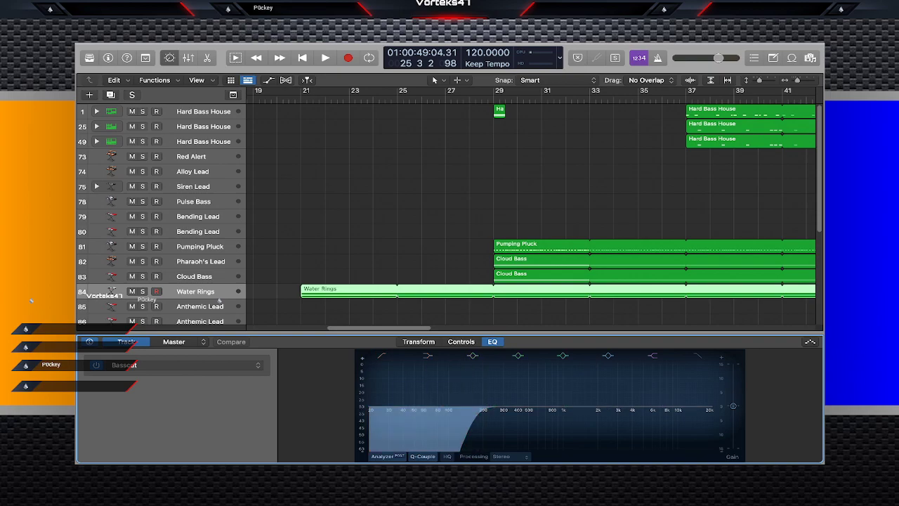
Continue playback into the Hard Bass House section and insert an EQ on the Cloud Bass track 83.
key("space")
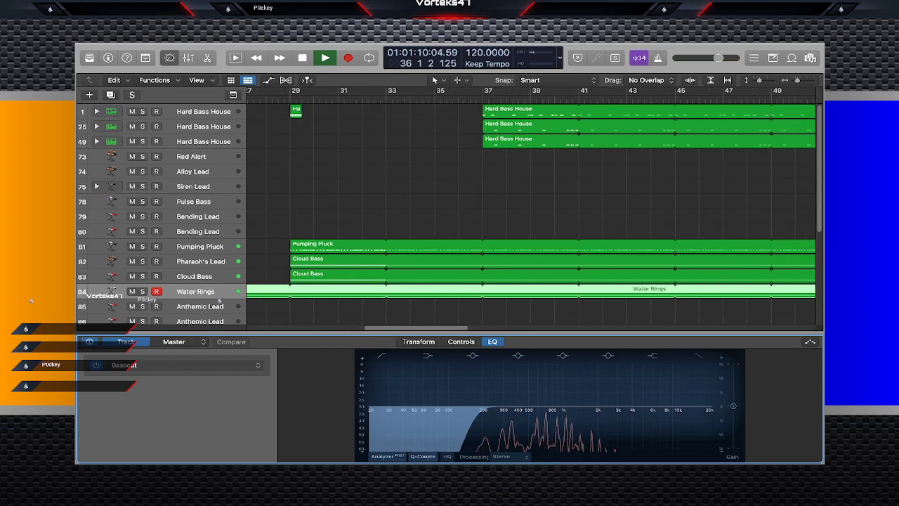
left_click(485, 276)
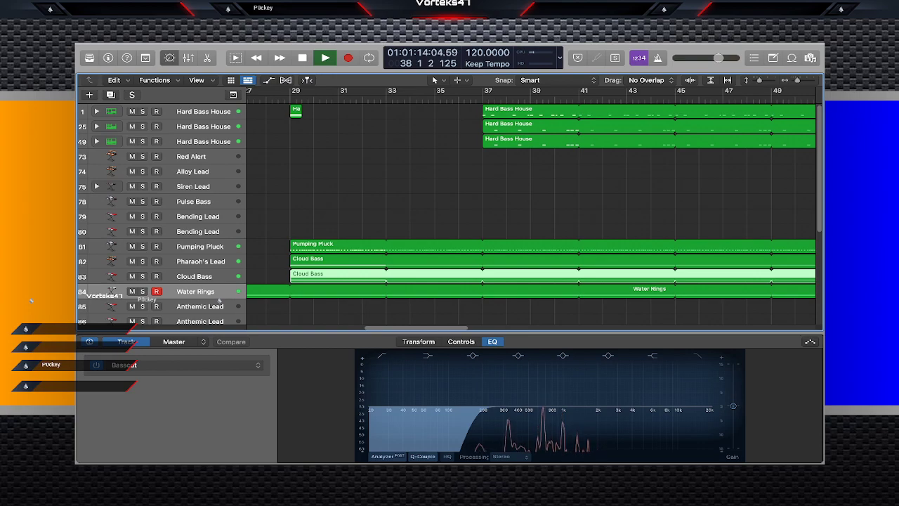
key("Up")
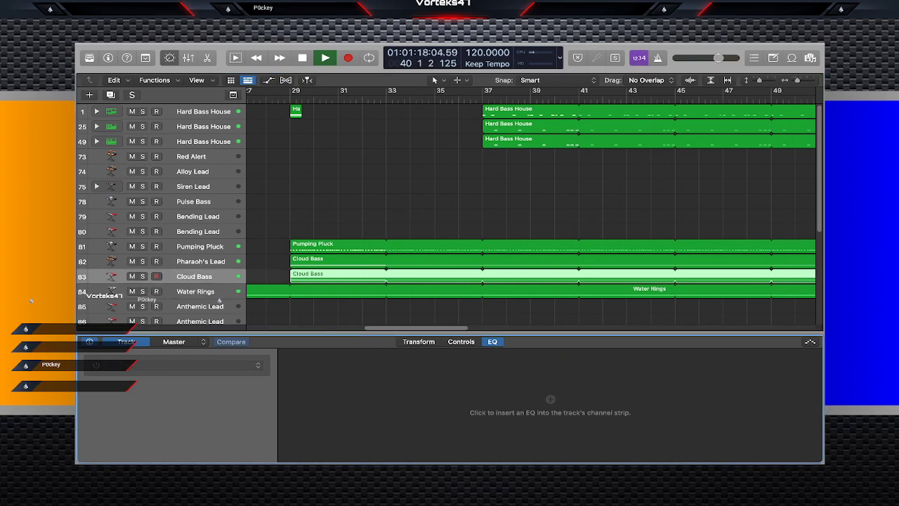
left_click(550, 400)
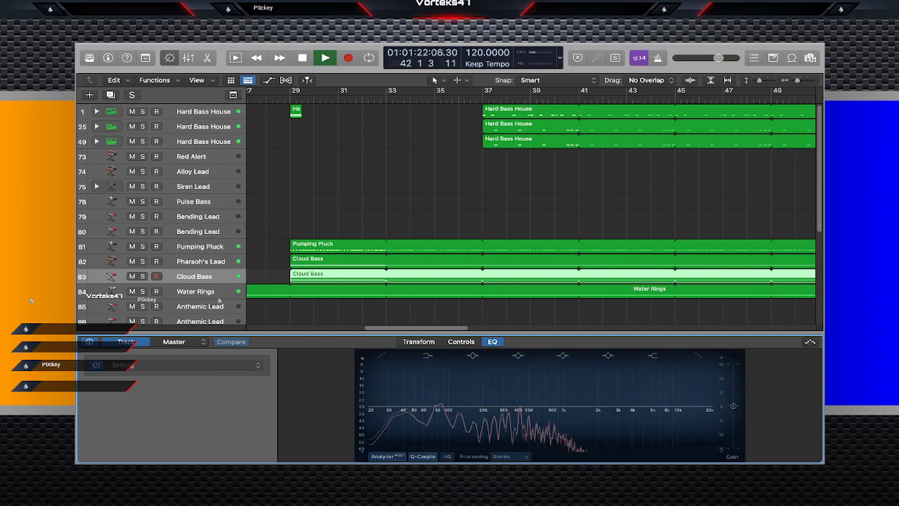
Compare the EQ spectra of the Pharaoh's Lead and Cloud Bass tracks during playback, with the analyzer on for Pharaoh's Lead.
key("Up")
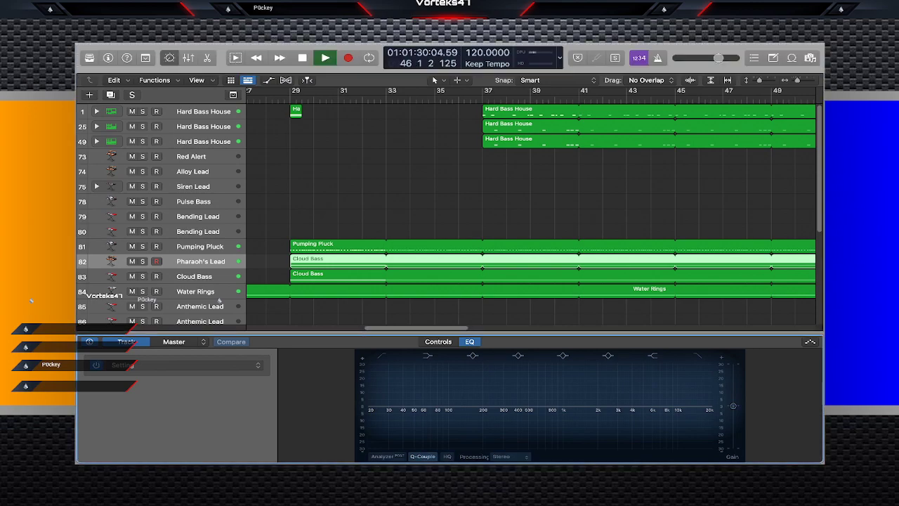
key("Down")
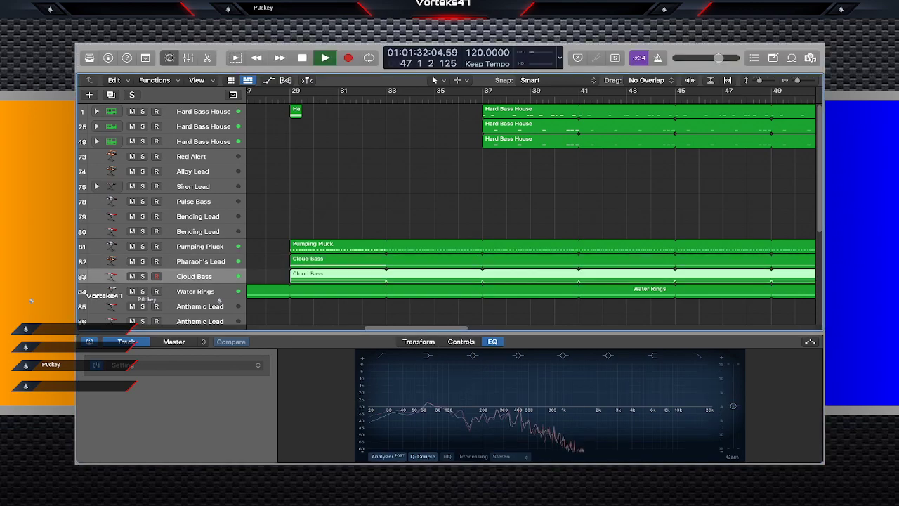
key("Up")
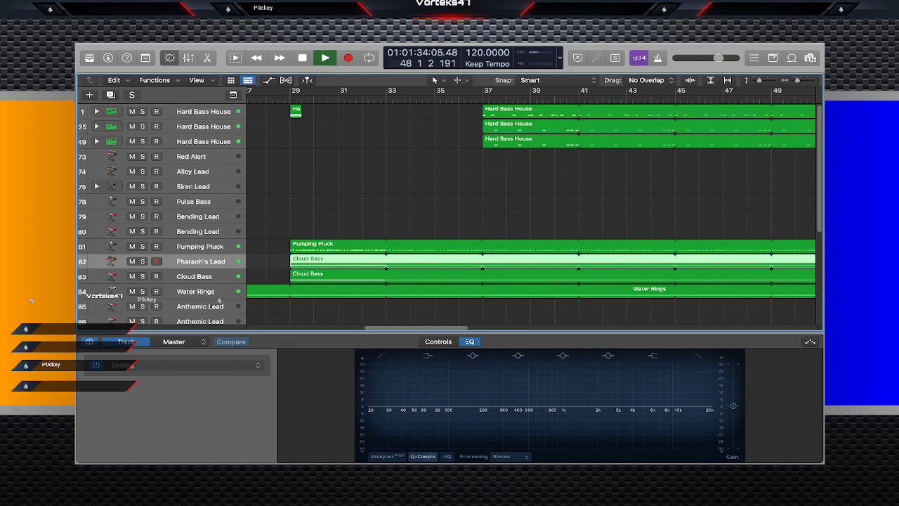
key("Down")
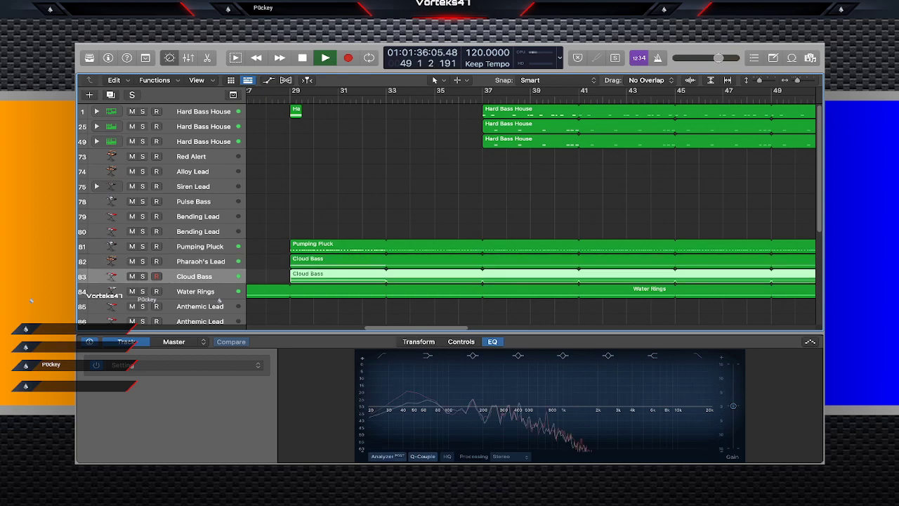
key("Up")
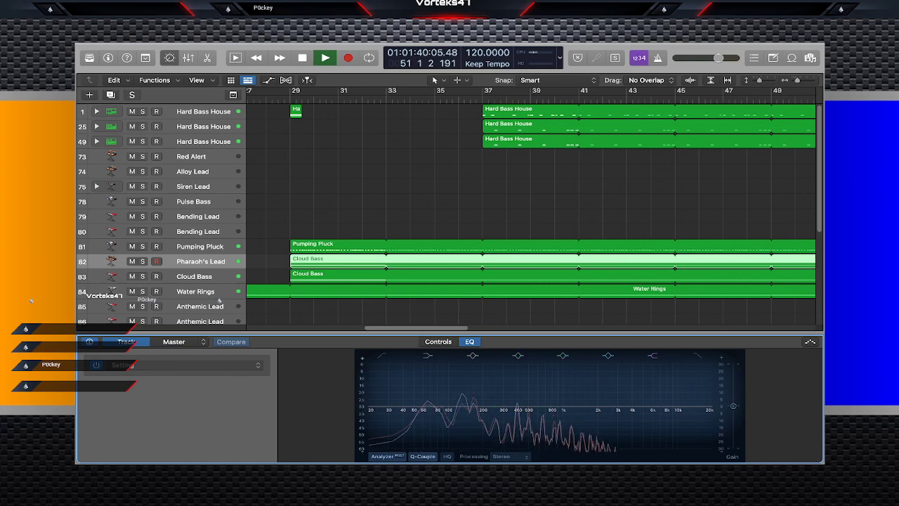
Play from bar 29 and examine the Pumping Pluck EQ curve against Pharaoh's Lead, using the analyzer.
key("Up")
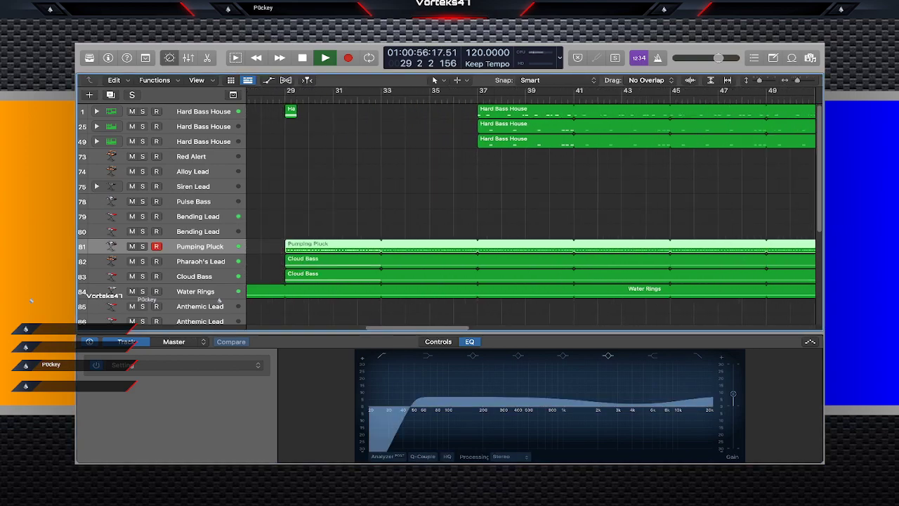
key("Down")
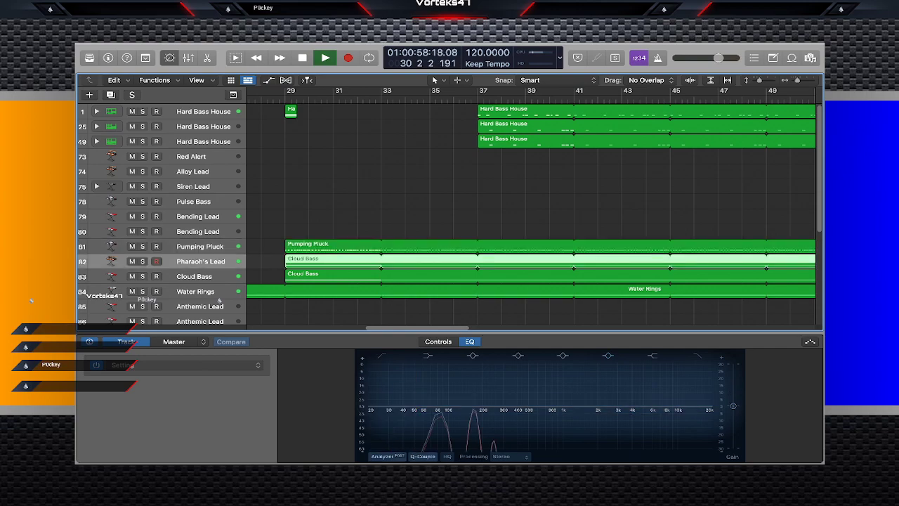
key("Up")
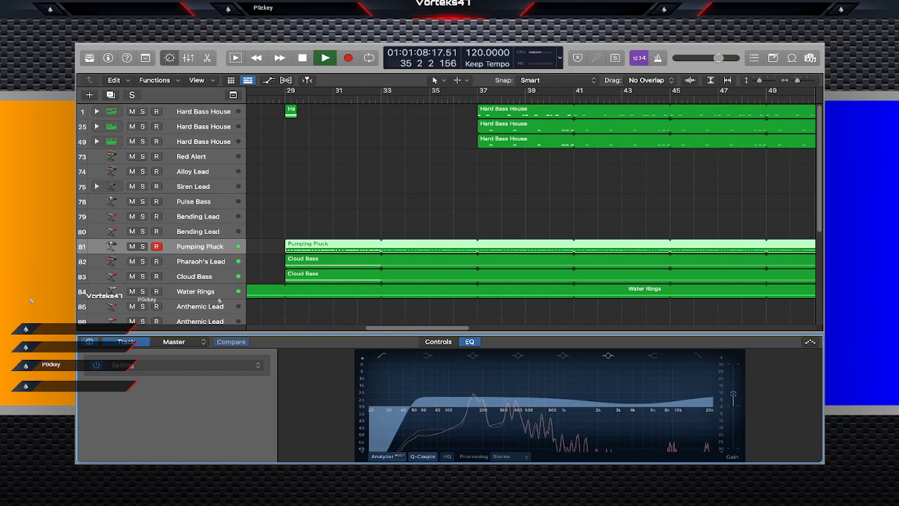
key("space")
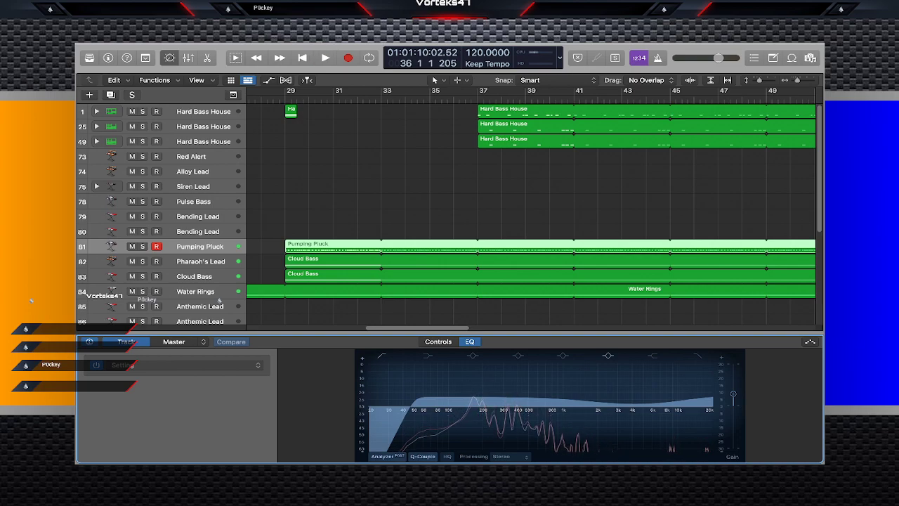
Insert an EQ with the Basscut setting on the Bending Lead track 79 while playing its part after bar 53.
scroll(531, 211, "right", 4)
scroll(220, 300, "right", 2)
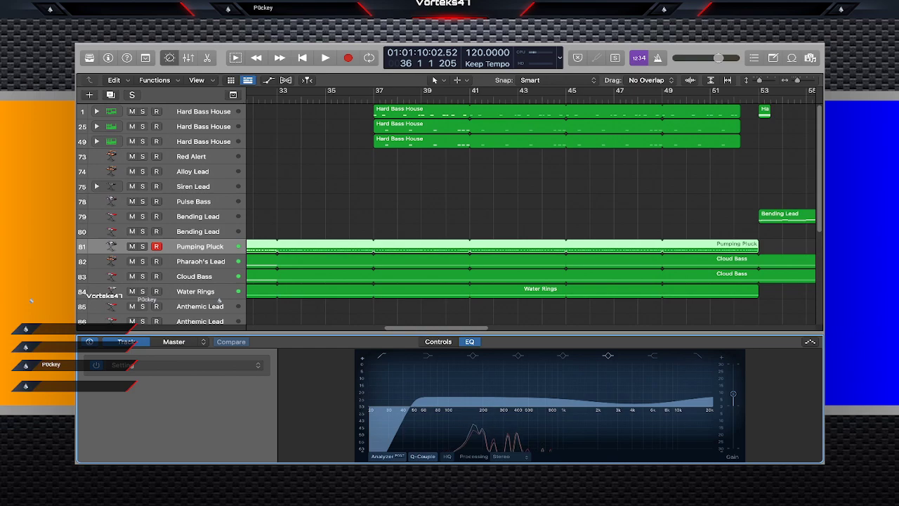
scroll(220, 300, "down", 10)
scroll(220, 300, "down", 2)
scroll(220, 300, "right", 7)
scroll(220, 300, "up", 5)
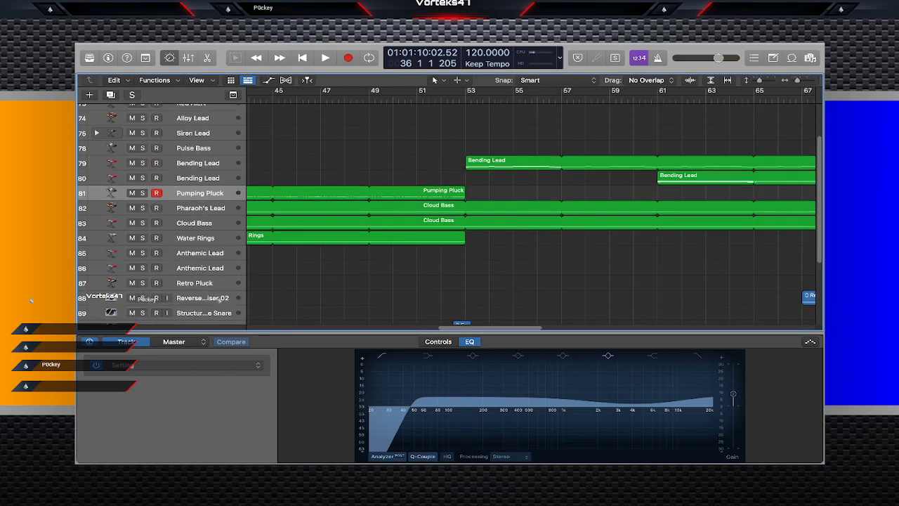
scroll(220, 299, "right", 4)
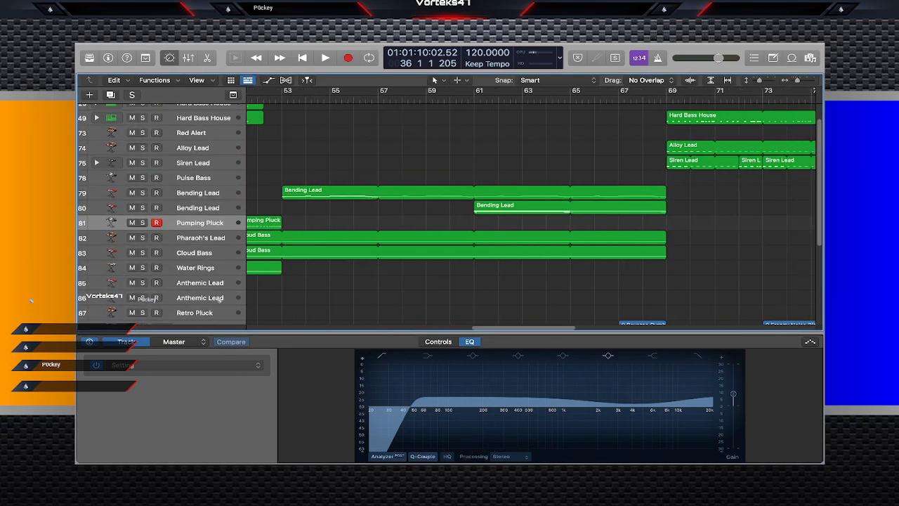
key("Up")
key("Up")
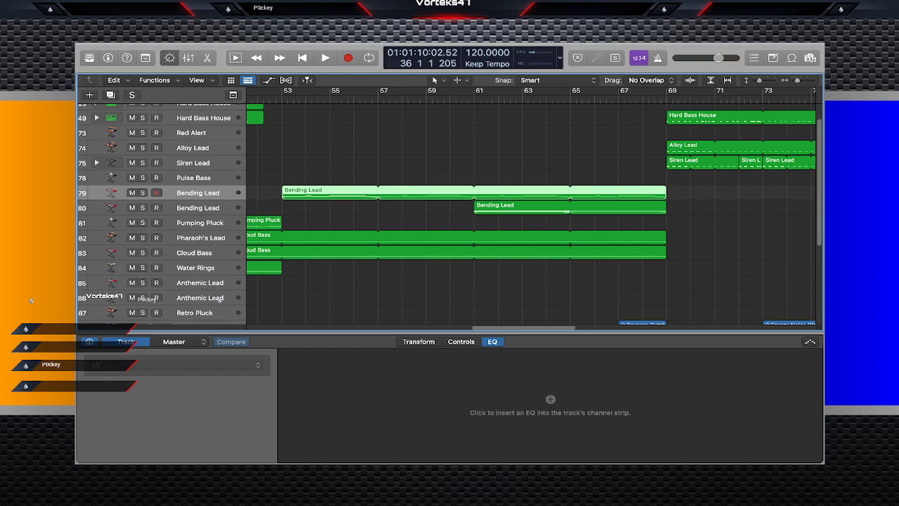
key("space")
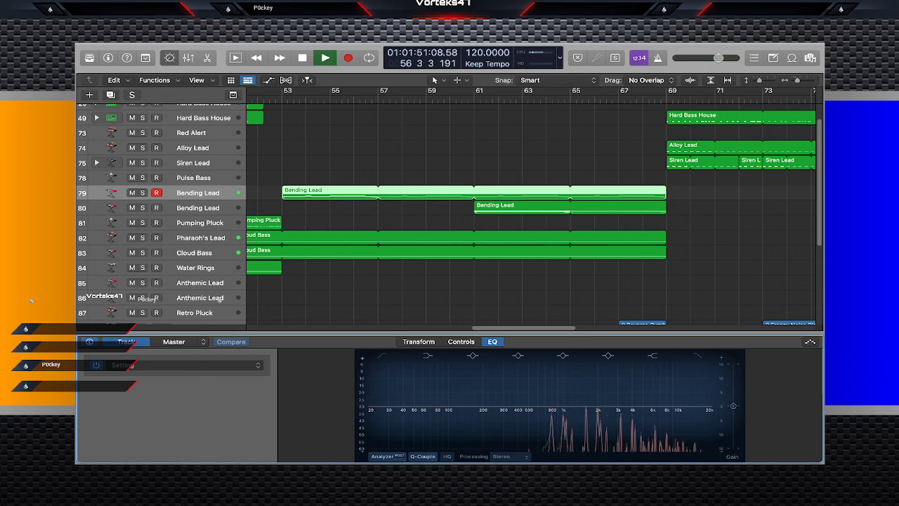
left_click(186, 366)
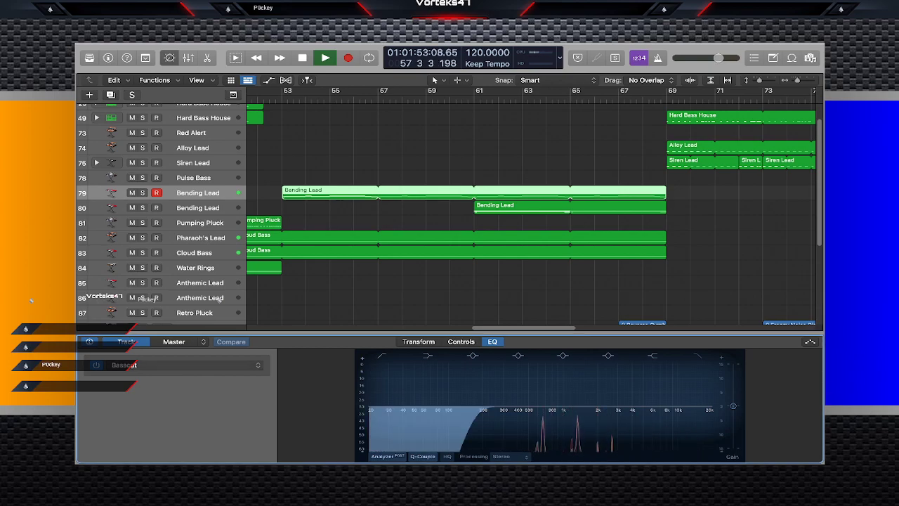
Apply the Basscut EQ setting to the second Bending Lead track 80 and let the arrangement play past bar 69.
left_click(198, 208)
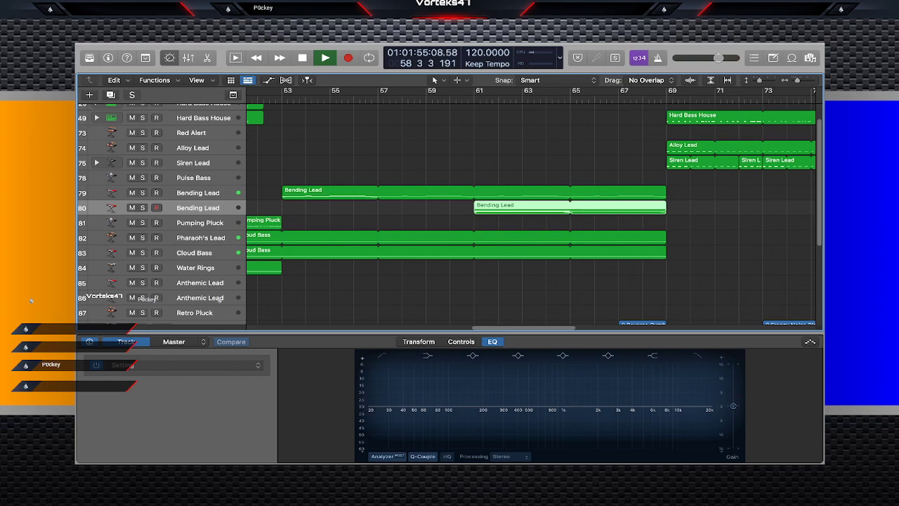
left_click(365, 207)
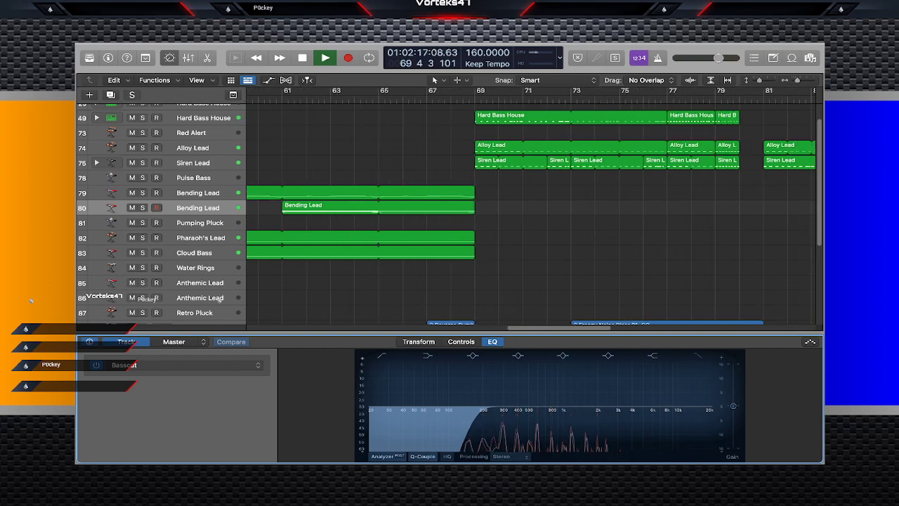
Apply the Basscut EQ setting to the Siren Lead track and check the Alloy Lead EQ with its analyzer on.
scroll(217, 298, "up", 2)
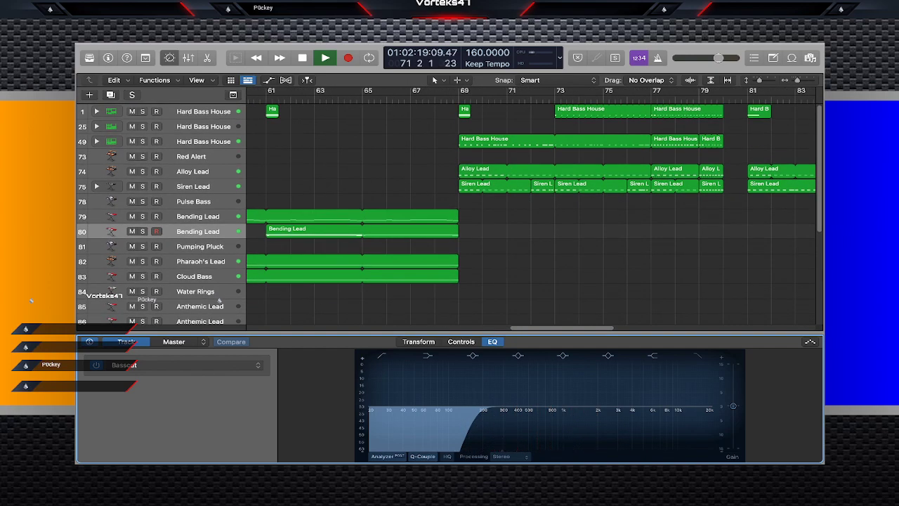
key("Up")
key("Up")
key("Up")
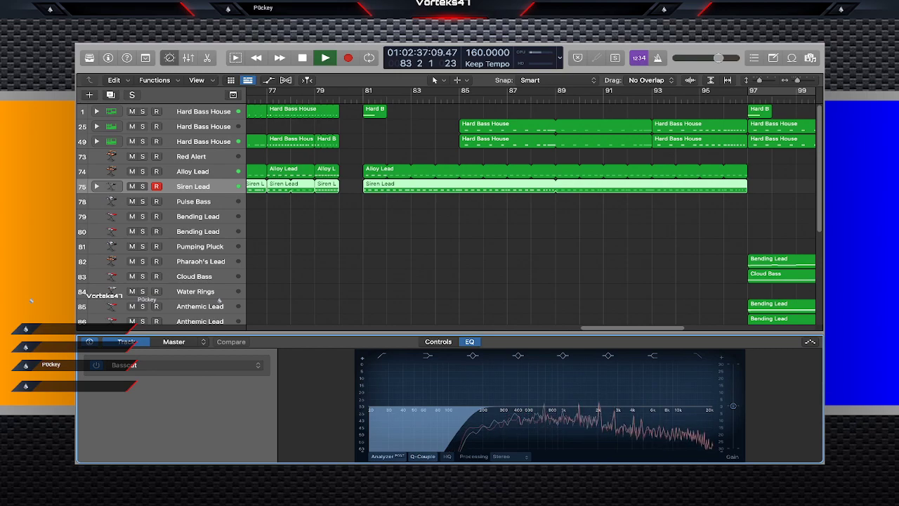
key("Up")
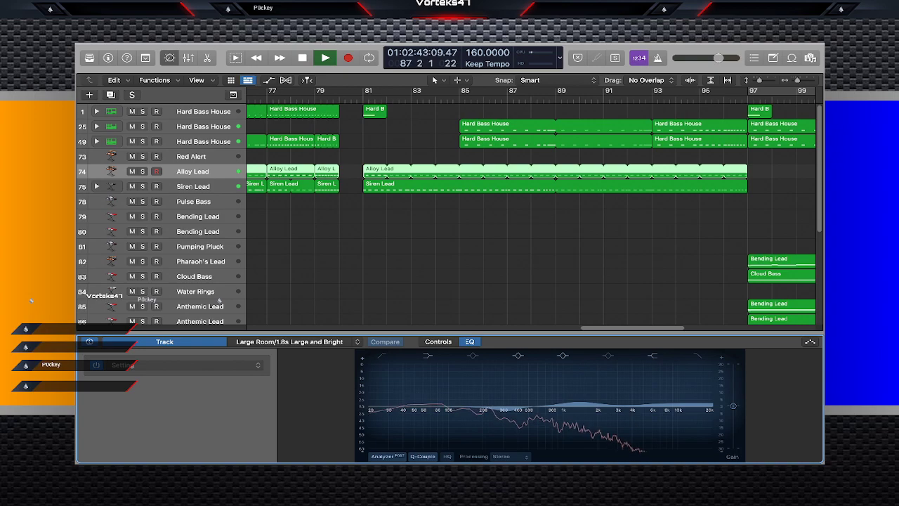
Insert an EQ on the Classic Electric Piano track while its part plays.
scroll(219, 300, "down", 10)
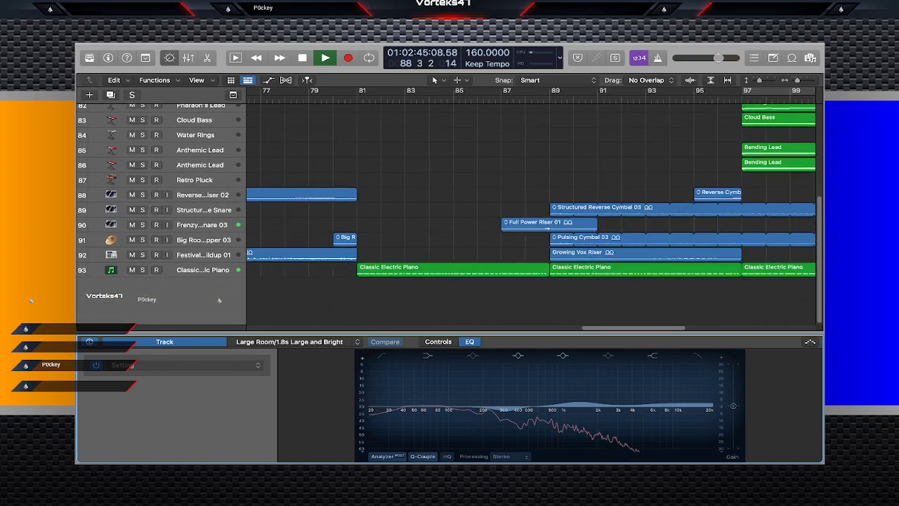
scroll(531, 216, "right", 3)
left_click(203, 270)
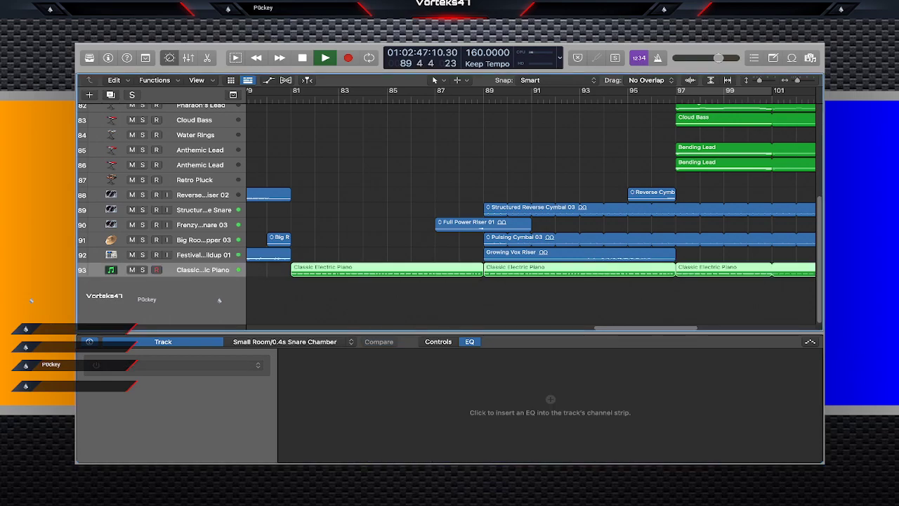
left_click(546, 404)
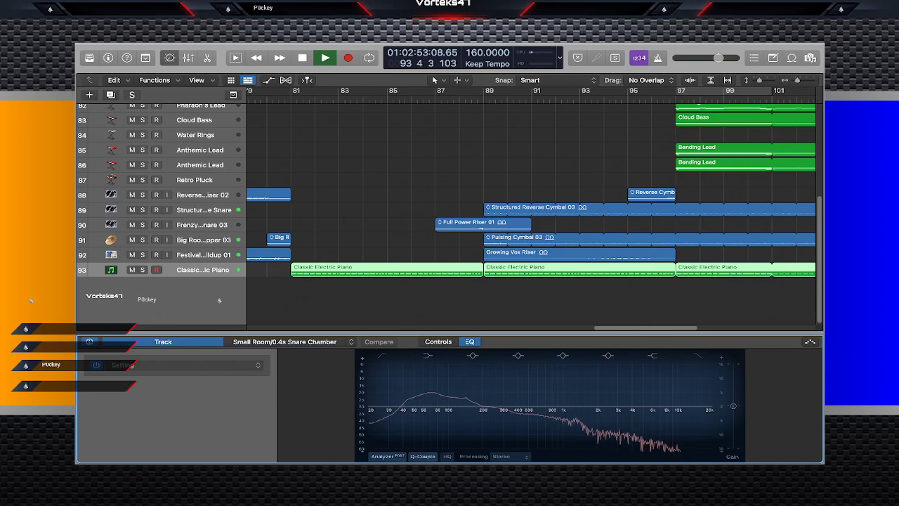
Let playback continue past bar 97 and review the closing section's tracks and the Classic Electric Piano's smart controls.
scroll(219, 300, "up", 10)
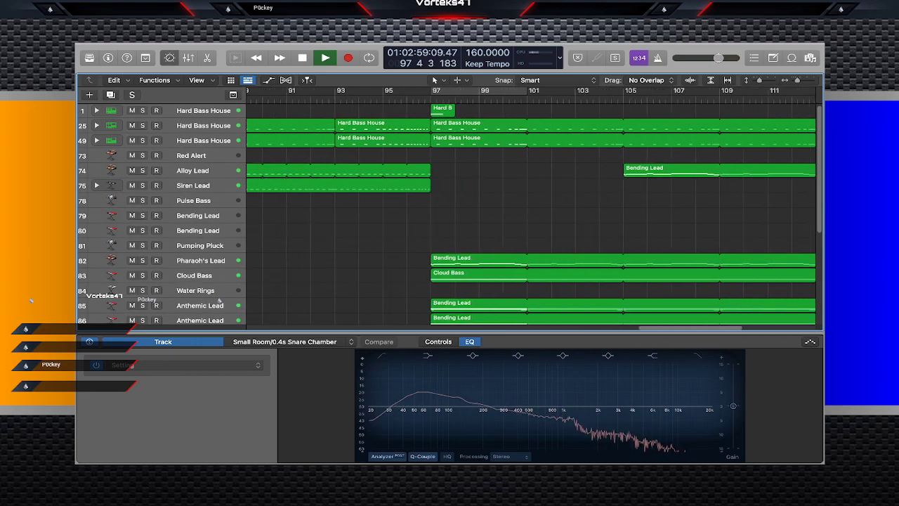
scroll(220, 300, "down", 5)
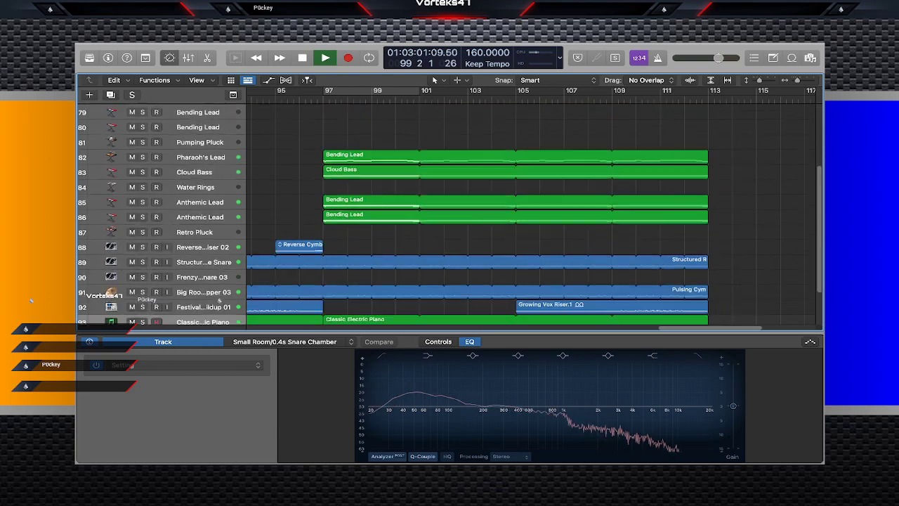
scroll(220, 300, "up", 5)
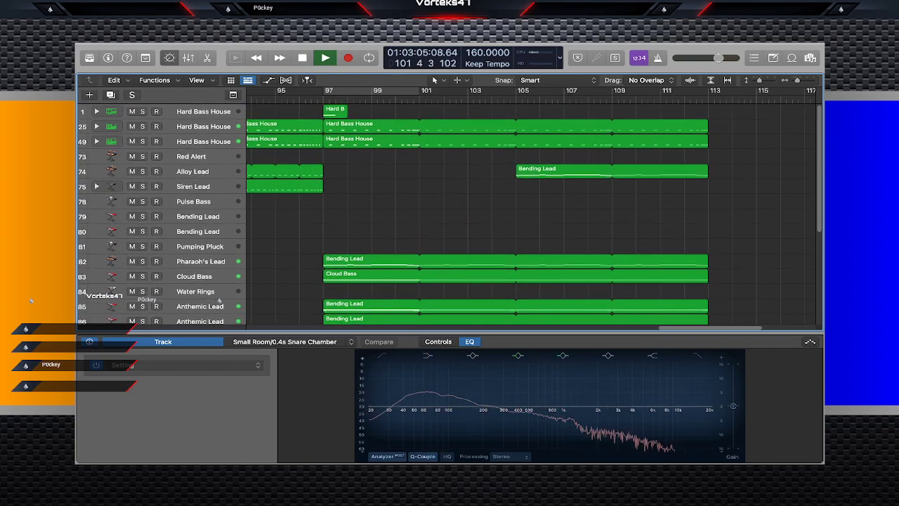
left_click(439, 341)
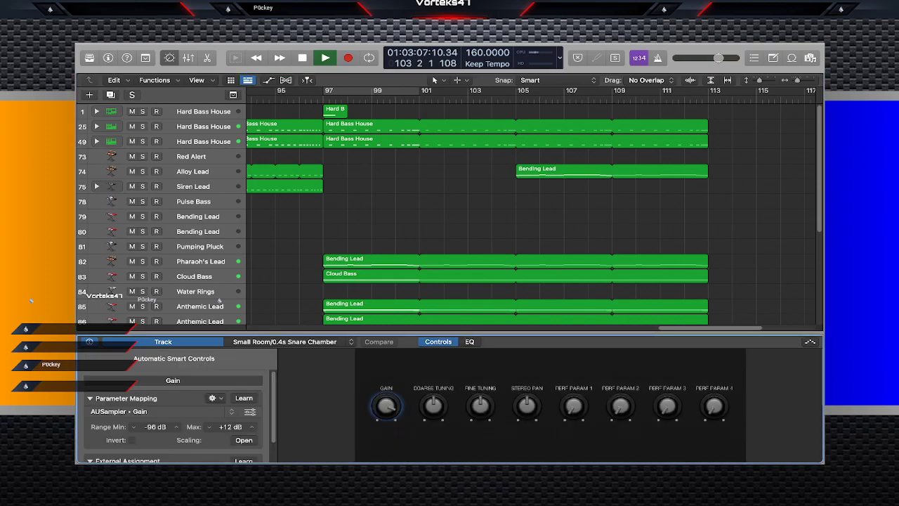
scroll(220, 300, "down", 4)
scroll(220, 300, "up", 4)
Open the EQ of the master output, starting from the Siren Lead track.
left_click(194, 186)
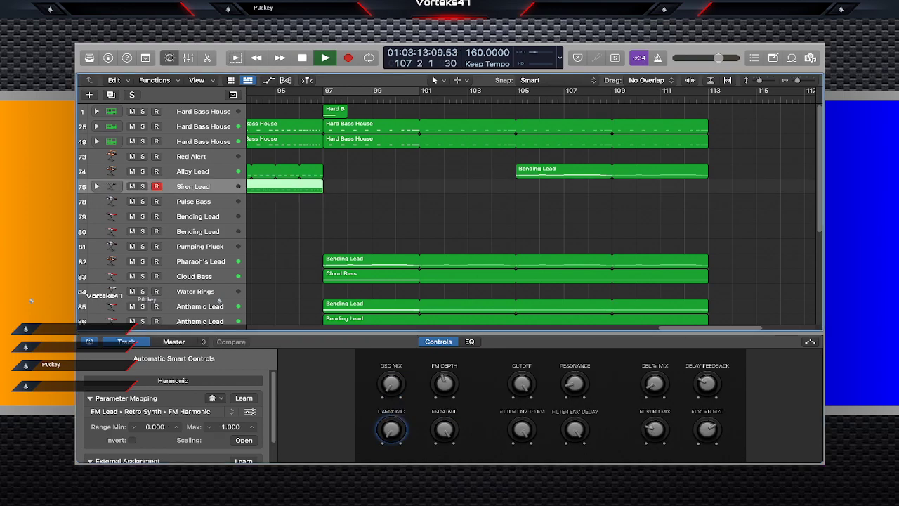
left_click(174, 341)
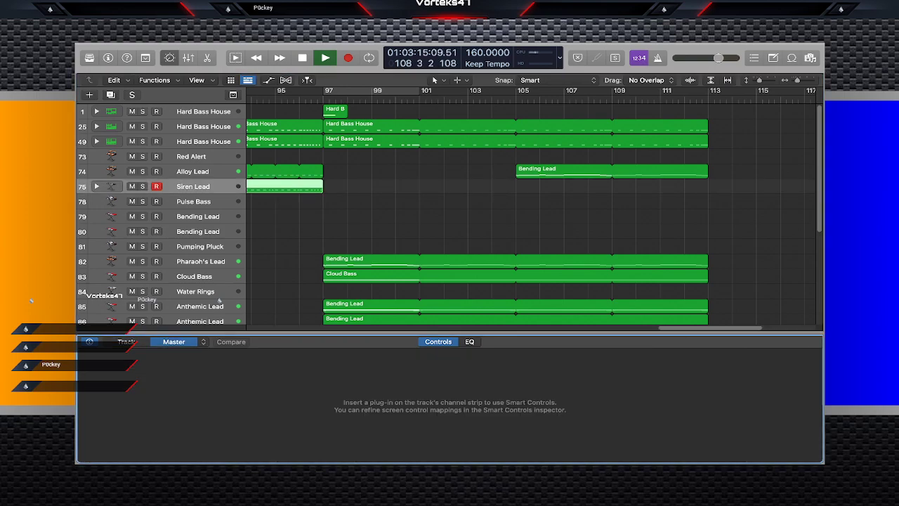
left_click(469, 341)
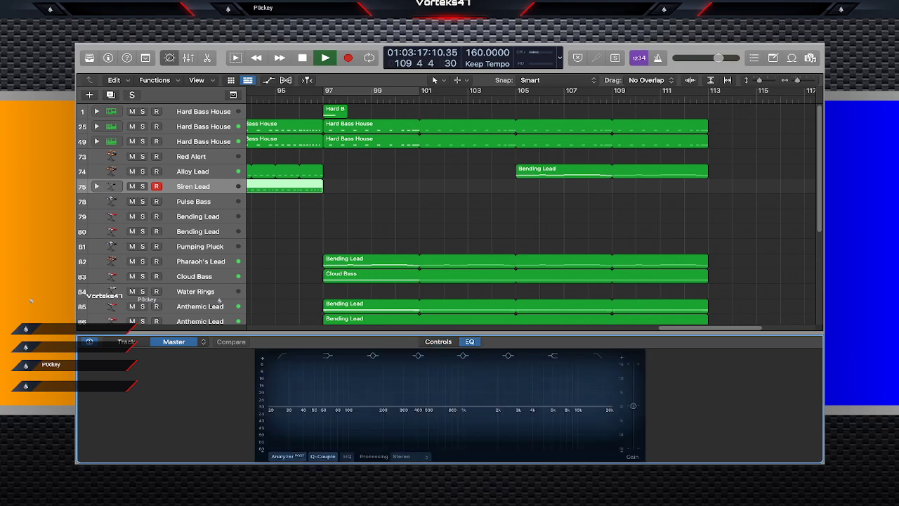
Play the arrangement to its end at bar 113, look over its tracks and stop playback.
scroll(219, 300, "down", 5)
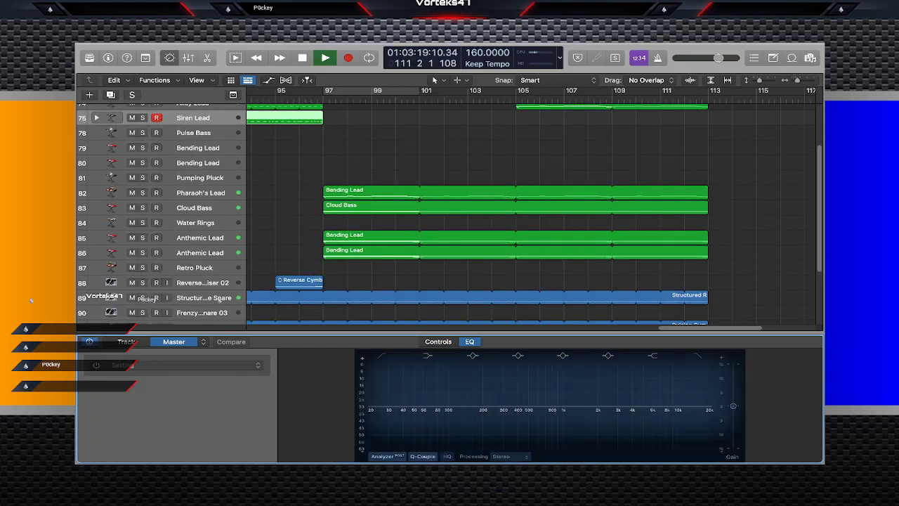
scroll(219, 300, "down", 3)
scroll(220, 300, "up", 5)
scroll(219, 300, "up", 3)
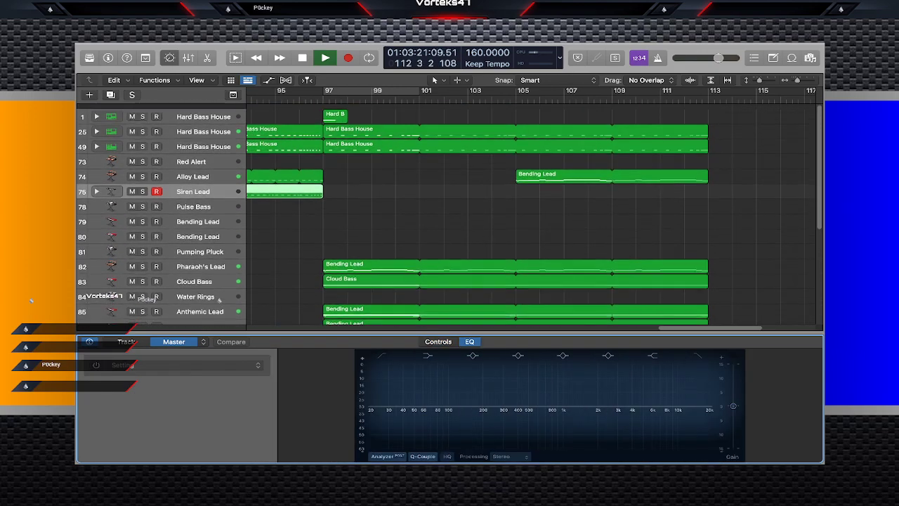
key("space")
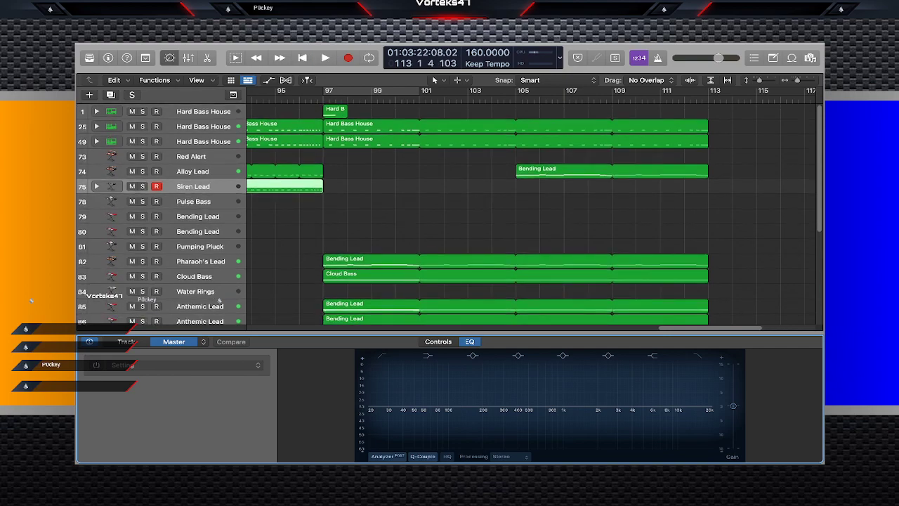
Turn on cycle mode and extend the cycle range to run from bar 21 to bar 113.
key("c")
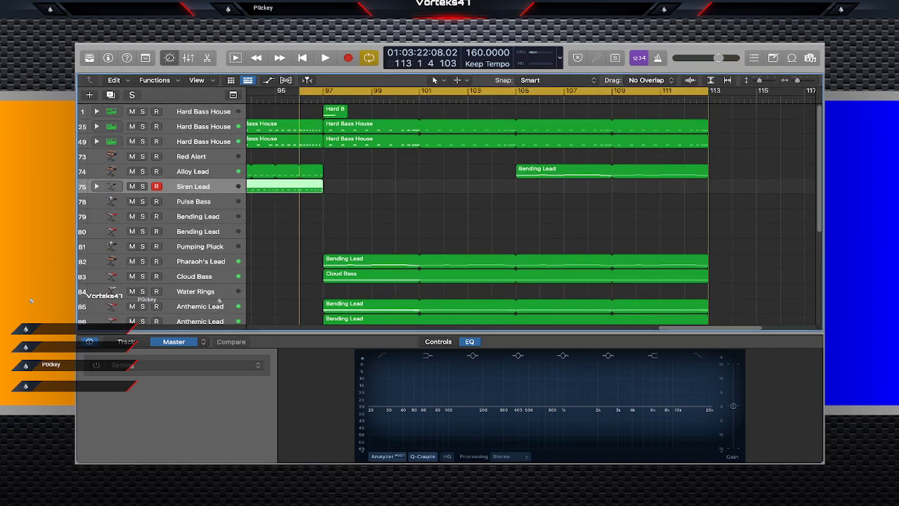
scroll(220, 300, "left", 5)
scroll(219, 300, "left", 10)
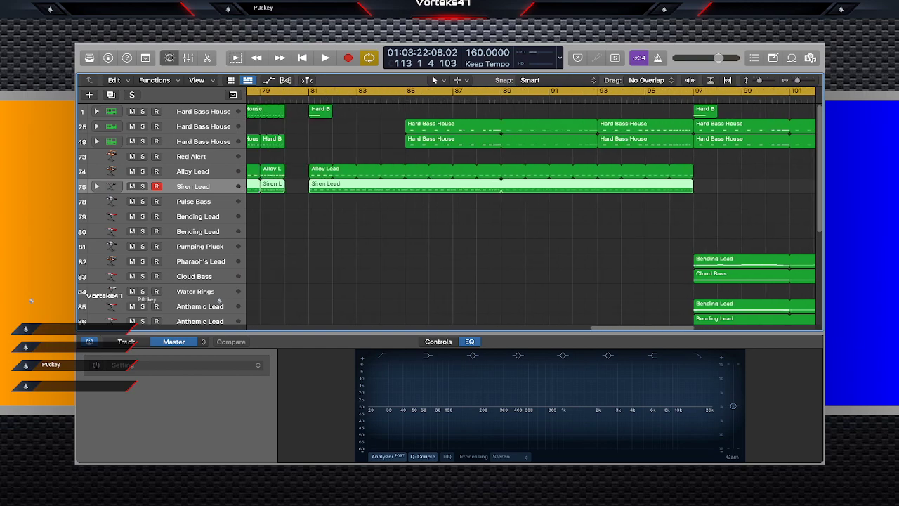
scroll(219, 300, "left", 15)
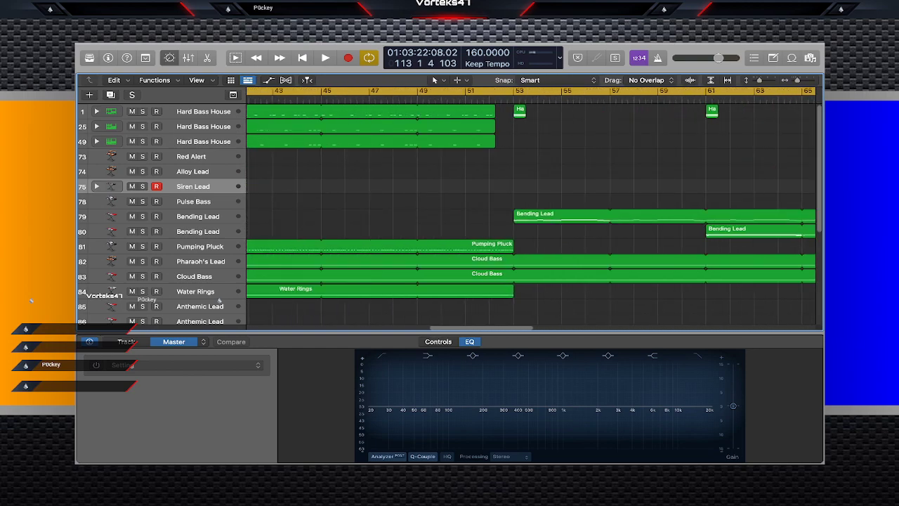
scroll(219, 300, "left", 3)
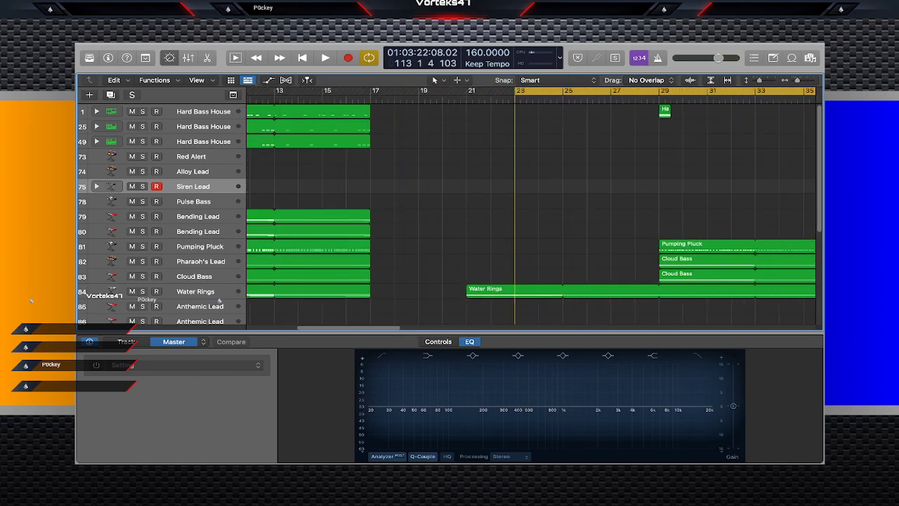
scroll(219, 300, "down", 5)
scroll(219, 300, "up", 5)
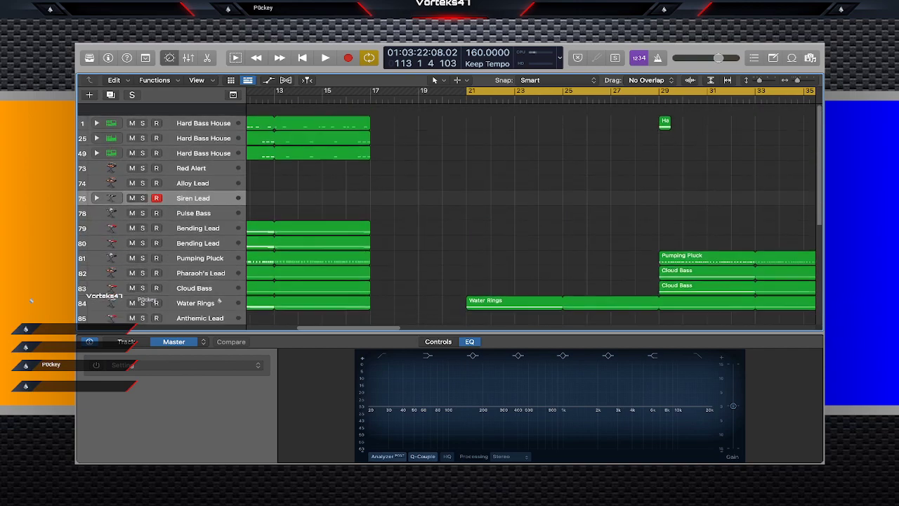
scroll(219, 300, "right", 16)
scroll(220, 300, "right", 3)
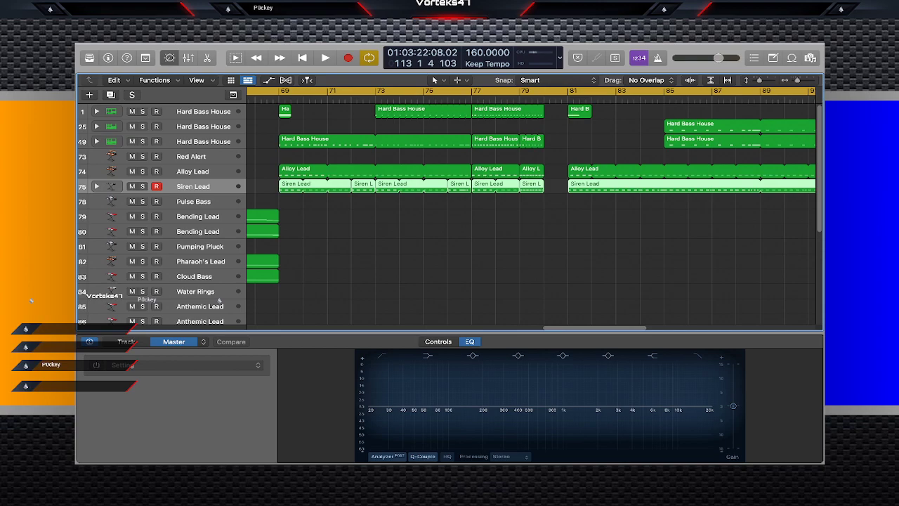
Enable the master EQ and choose the Kwispy setting for it while playing from the start of the cycle range.
left_click(96, 365)
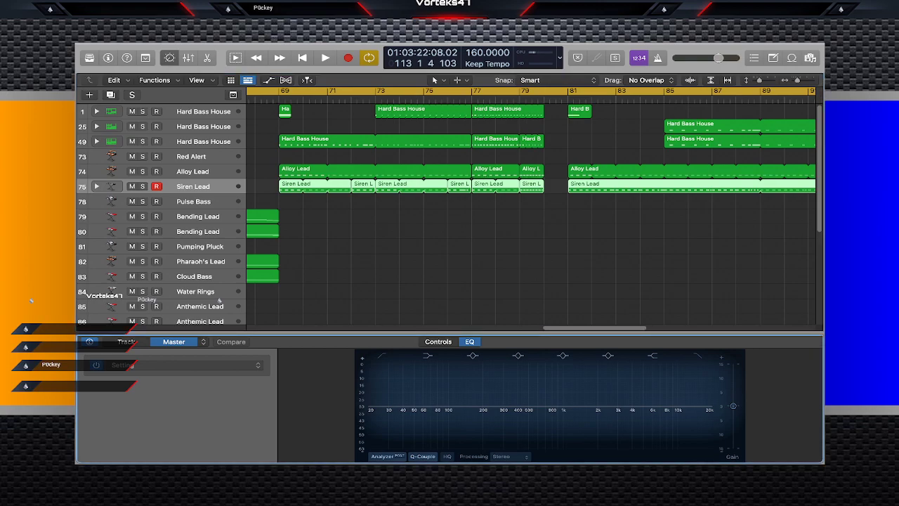
left_click(394, 256)
key("space")
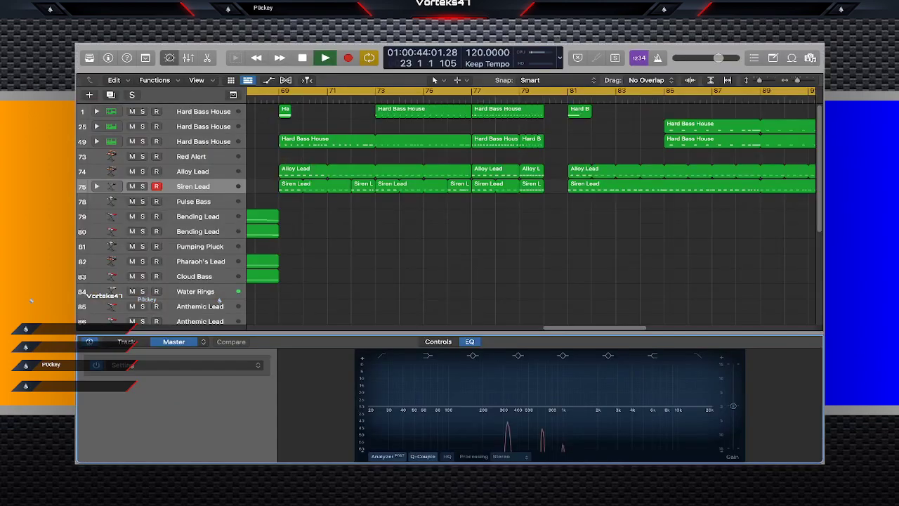
left_click(186, 365)
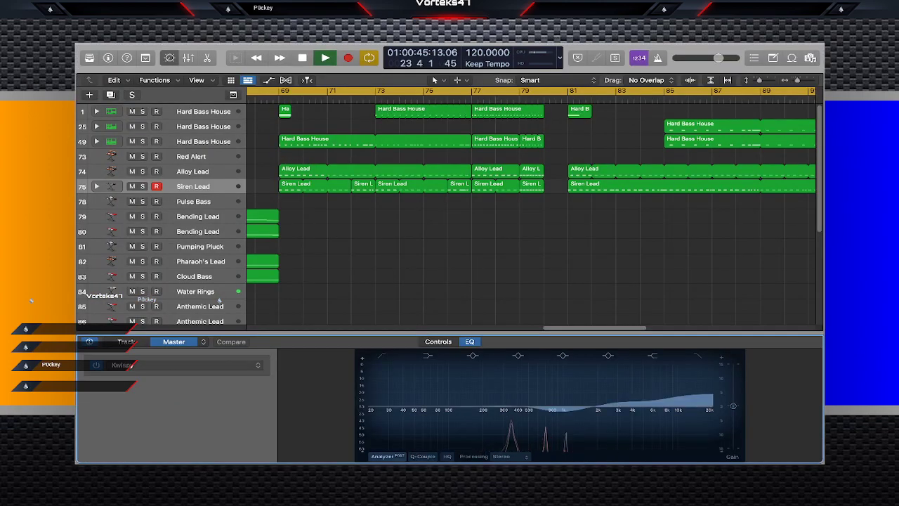
Compare the mix with the master EQ bypassed and active during playback, then stop with the EQ on.
scroll(531, 211, "left", 5)
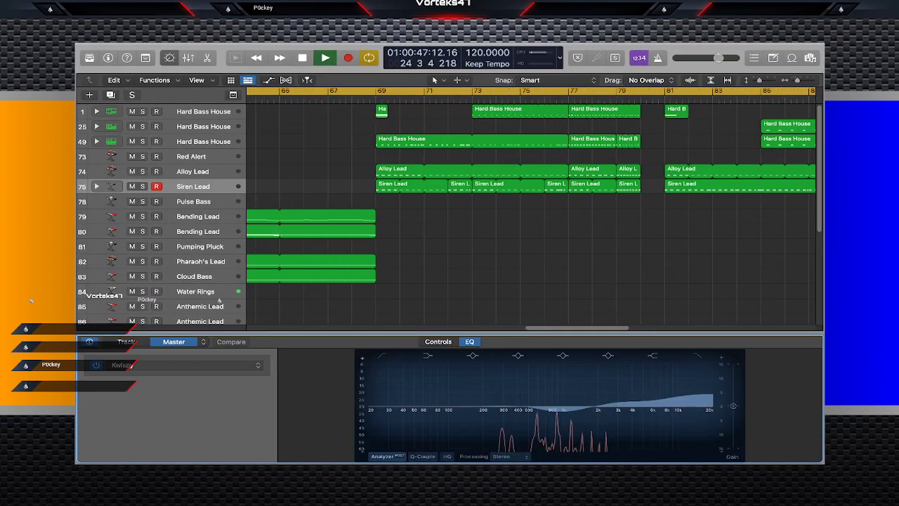
scroll(531, 211, "left", 5)
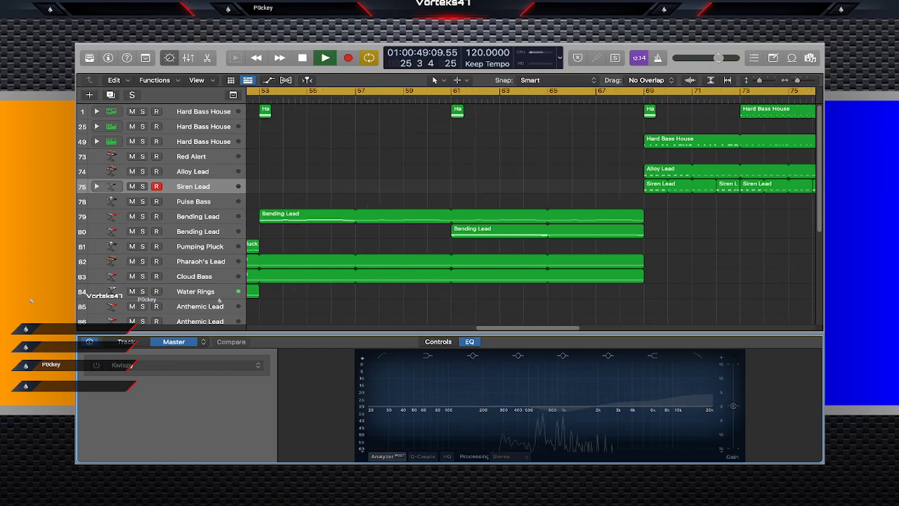
scroll(531, 211, "left", 5)
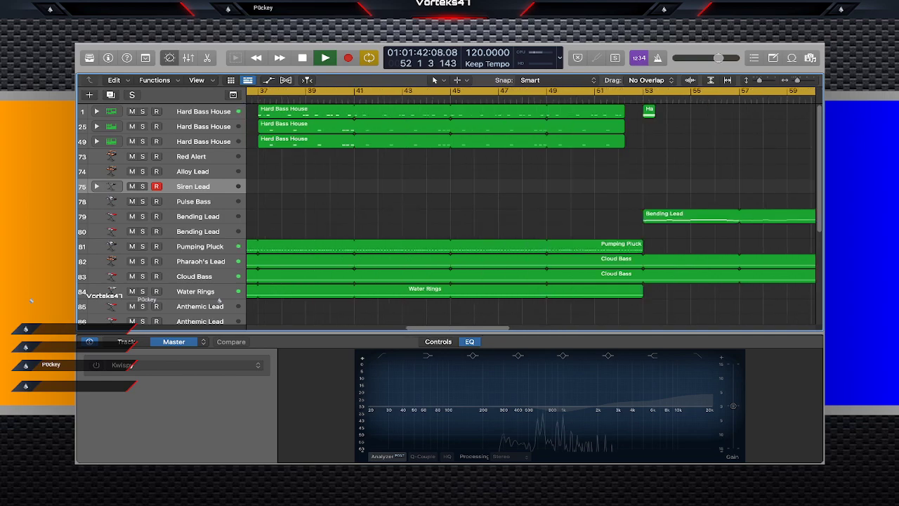
scroll(219, 300, "left", 2)
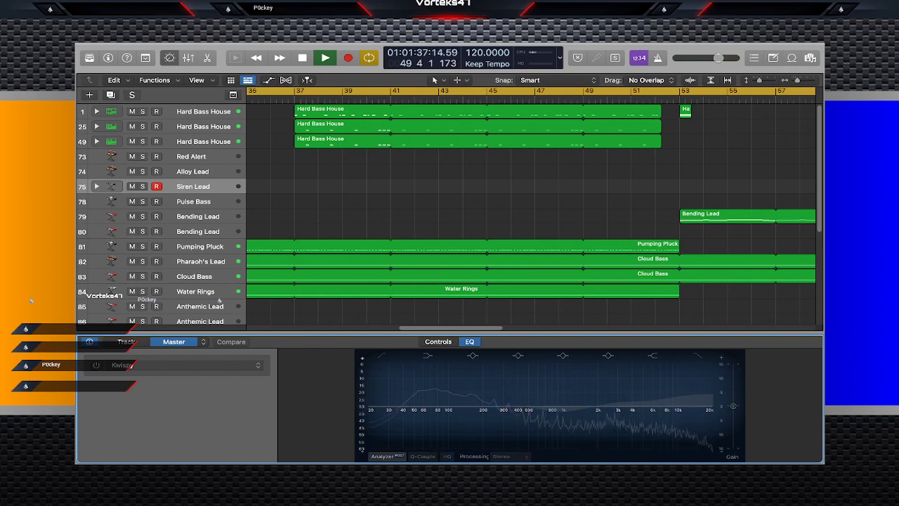
key("space")
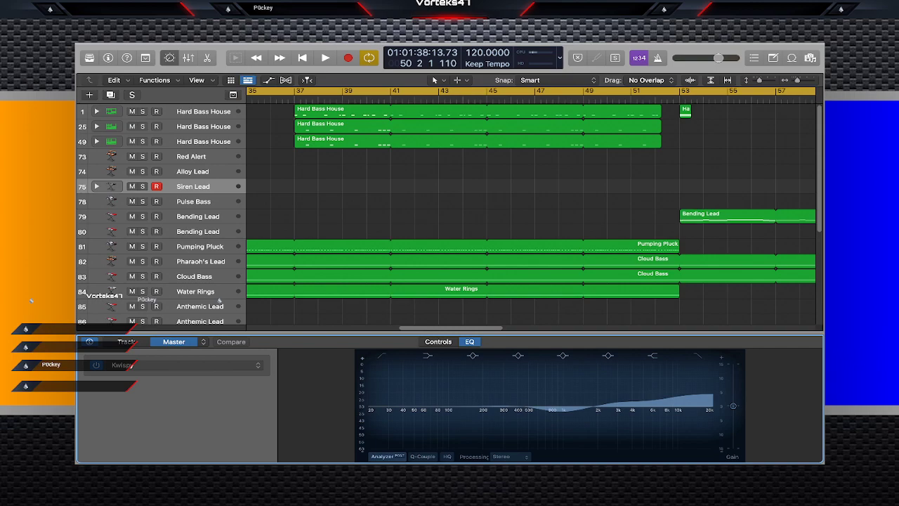
Hide the smart controls and play the whole cycle range from bar 21 with the view following the playhead, stopping after it loops.
key("b")
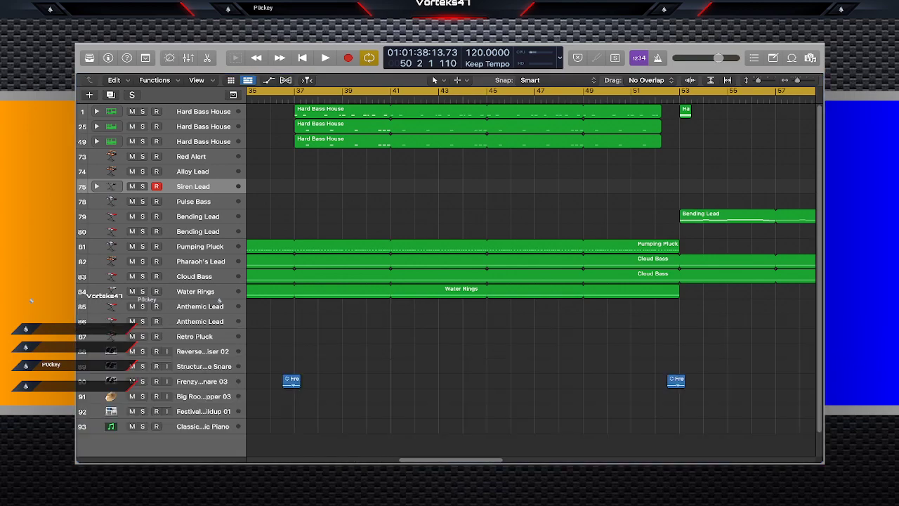
scroll(531, 267, "right", 4)
scroll(531, 266, "right", 2)
key("space")
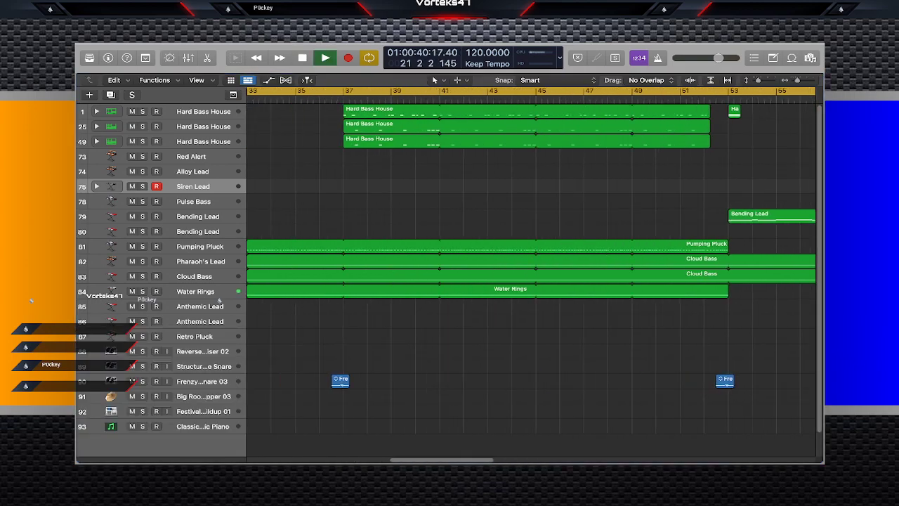
scroll(531, 267, "right", 8)
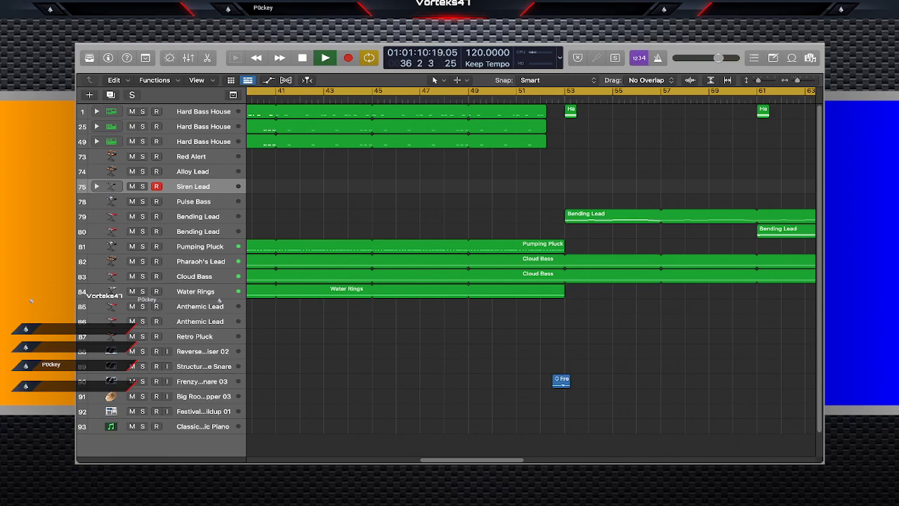
scroll(531, 274, "left", 5)
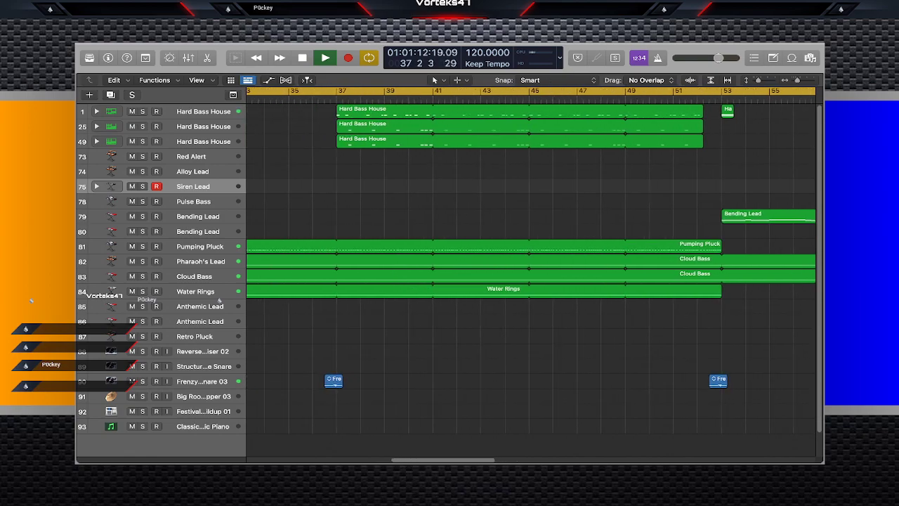
scroll(531, 274, "left", 2)
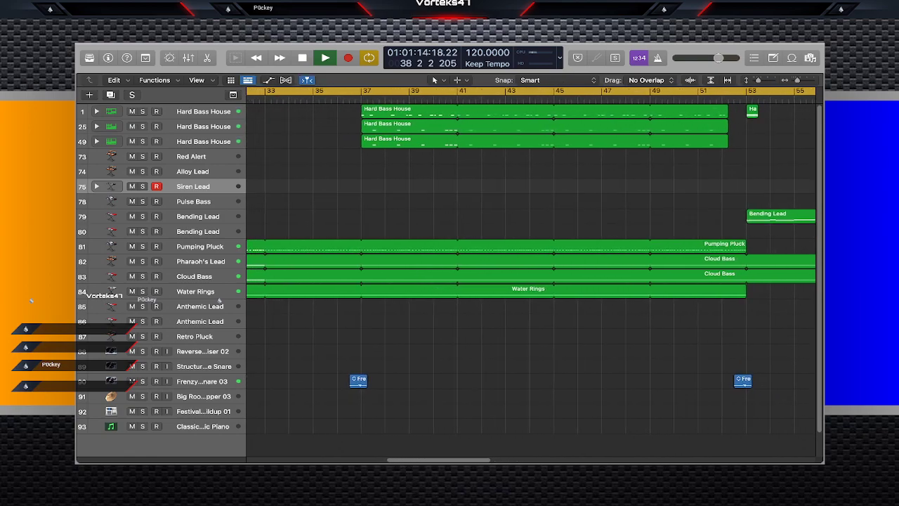
scroll(531, 274, "left", 2)
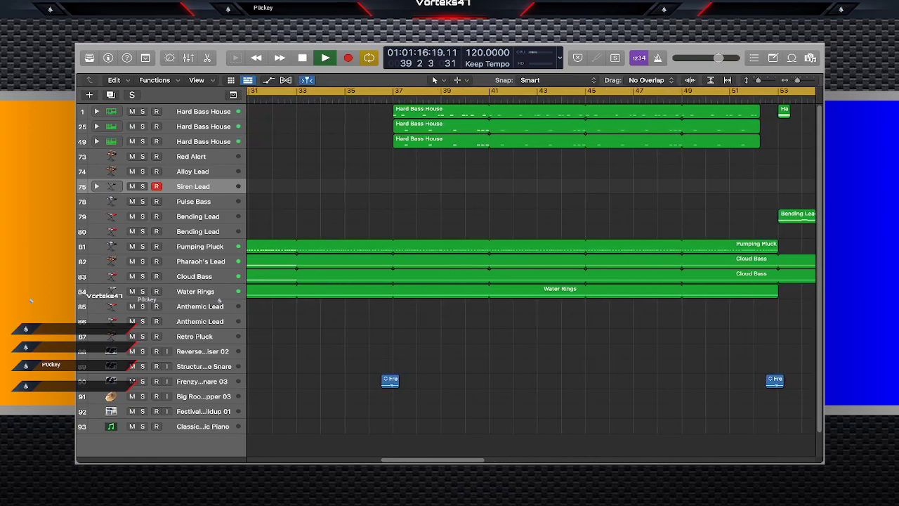
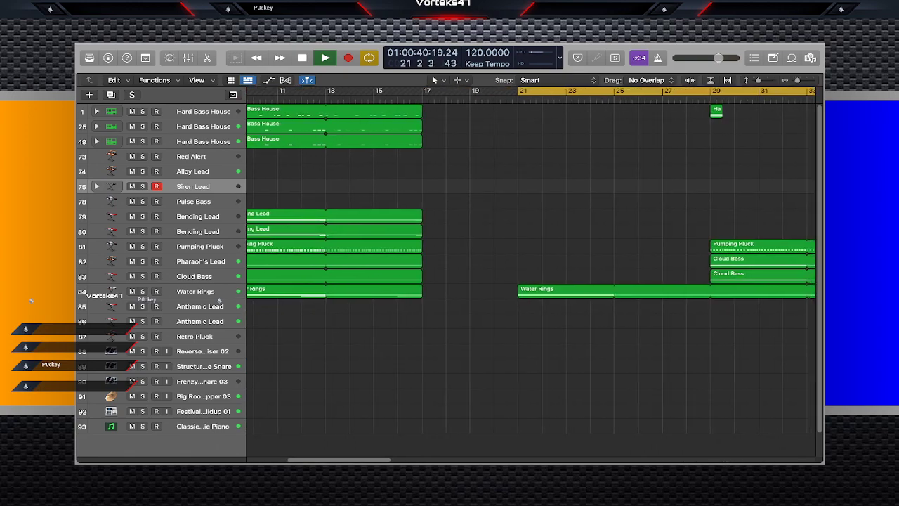
key("space")
scroll(530, 267, "right", 10)
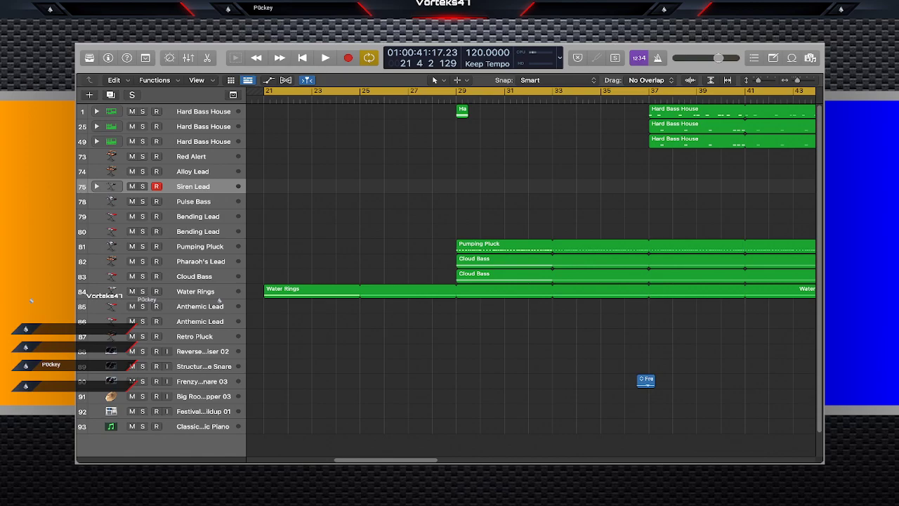
Delete all regions between bar 1 and bar 17, ahead of the Water Rings region that starts at bar 21.
scroll(534, 260, "right", 5)
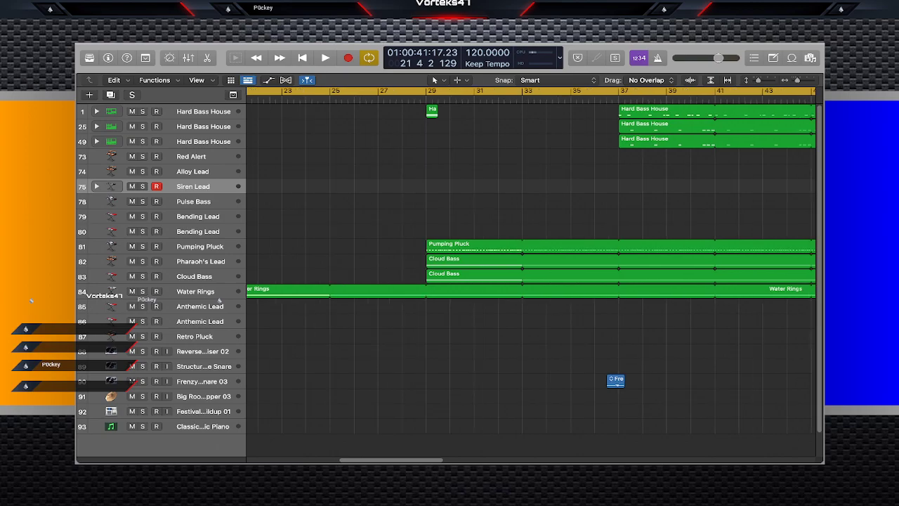
scroll(534, 260, "right", 5)
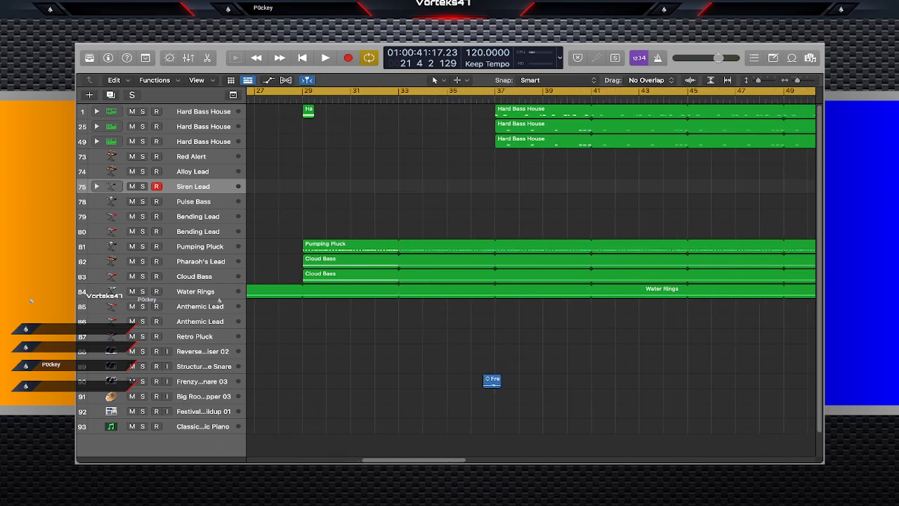
scroll(534, 260, "right", 3)
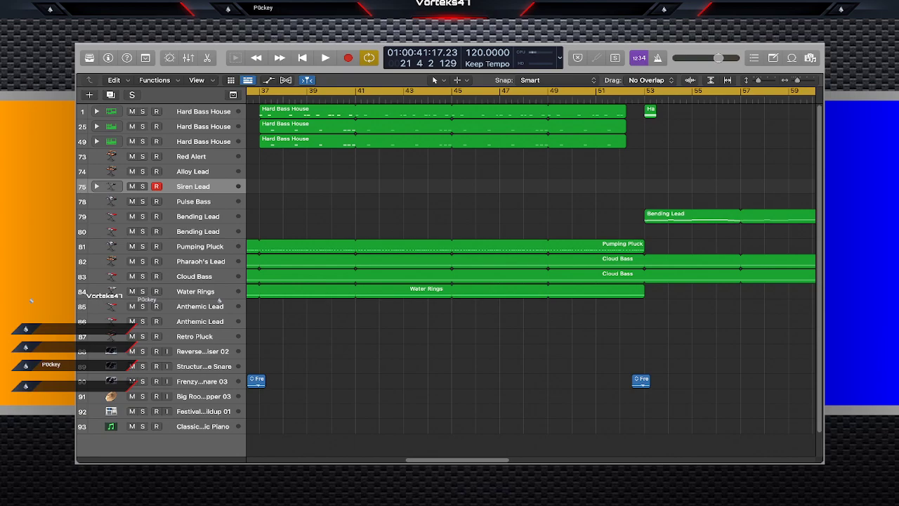
scroll(531, 274, "right", 10)
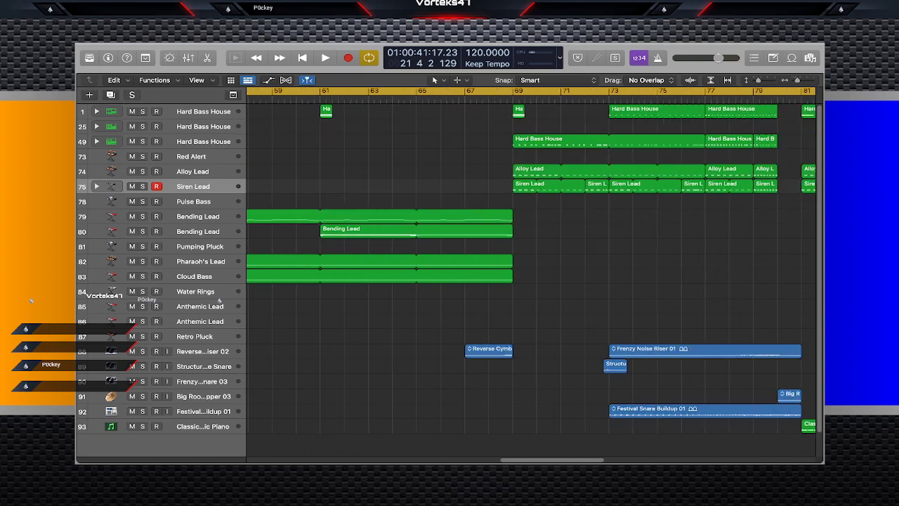
scroll(531, 274, "left", 20)
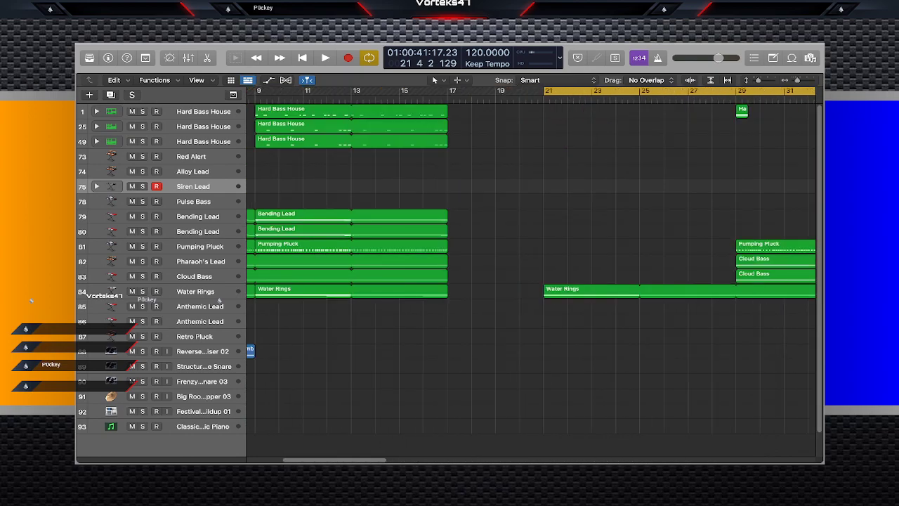
left_click_drag(501, 321, 249, 105)
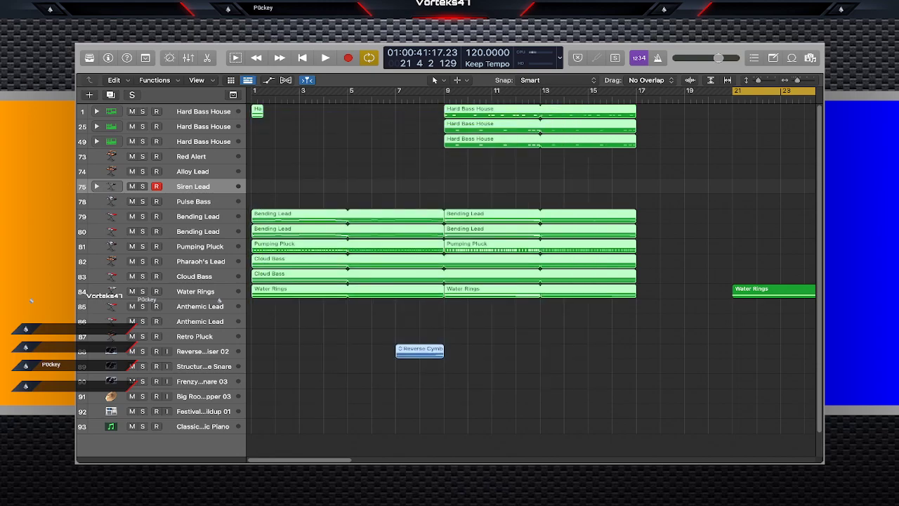
key("Delete")
Select all remaining regions through bar 113 and move them together so the Water Rings region starts at bar 1.
key("a")
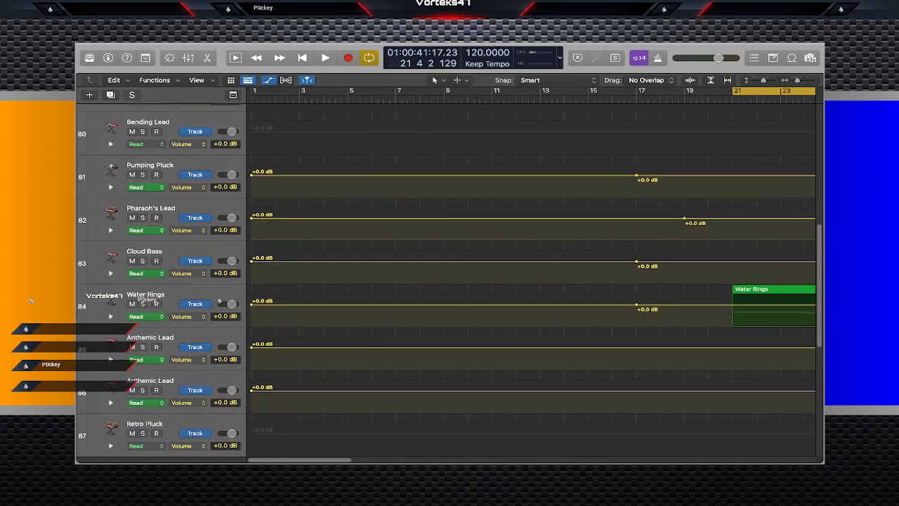
key("a")
scroll(531, 281, "up", 1)
scroll(531, 281, "right", 13)
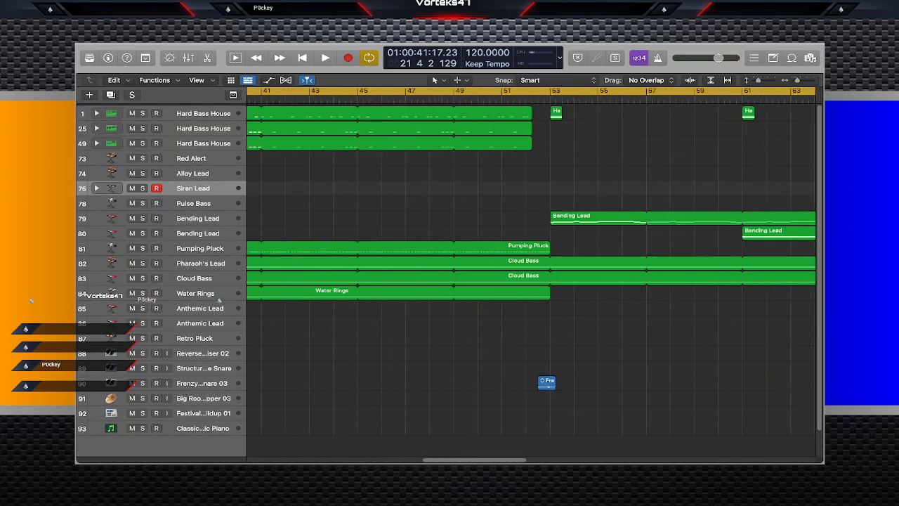
scroll(531, 281, "right", 20)
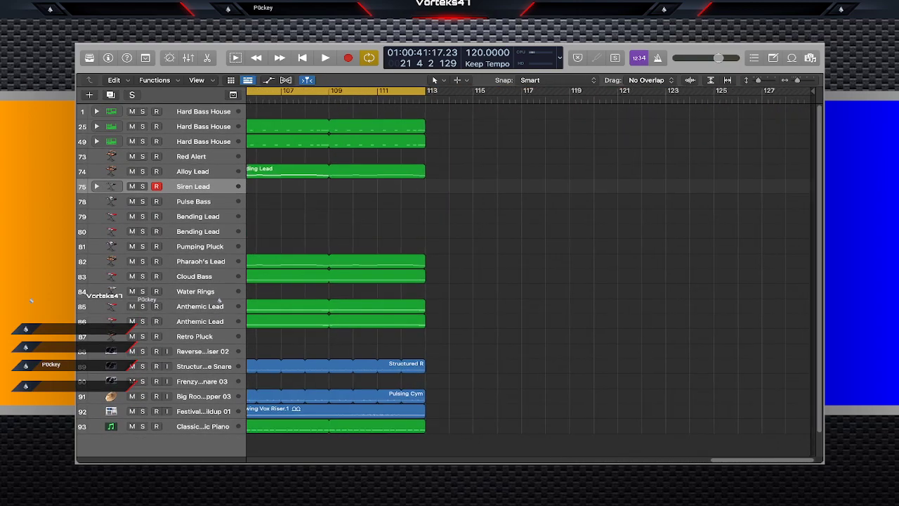
left_click_drag(492, 437, 243, 102)
scroll(531, 267, "left", 5)
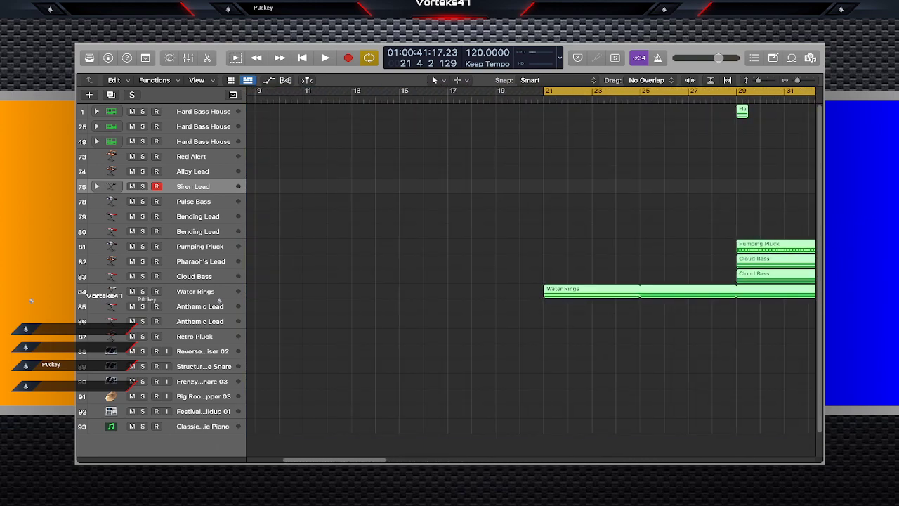
left_click_drag(726, 291, 247, 290)
scroll(531, 281, "left", 3)
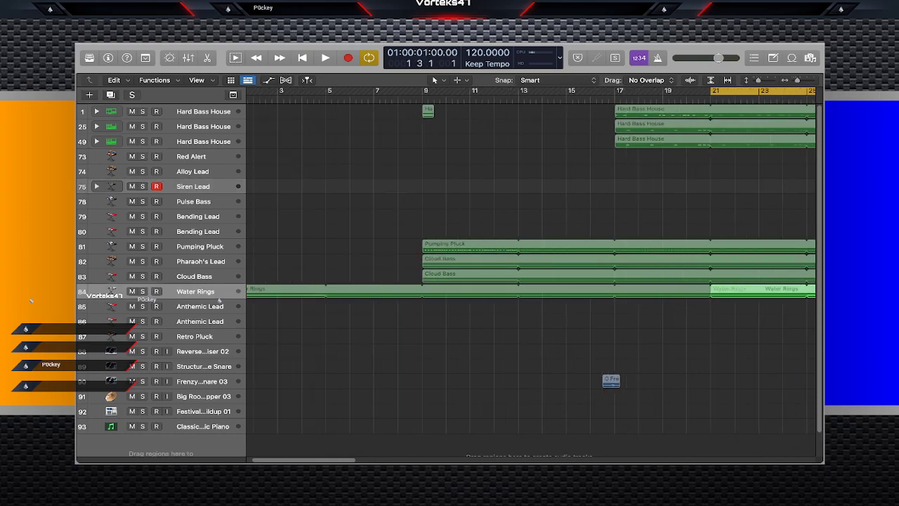
left_click_drag(247, 291, 253, 291)
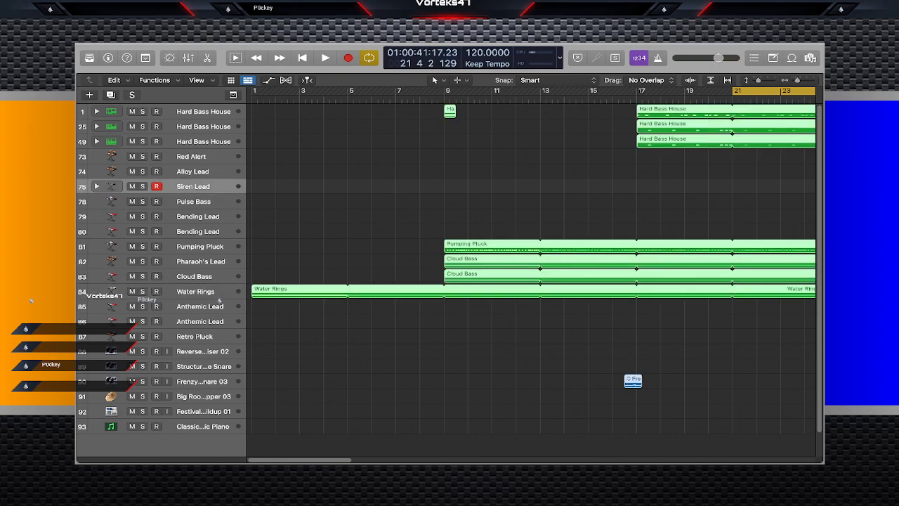
Show the automation and examine the volume curves on all tracks through the end of the song, then hide it.
key("a")
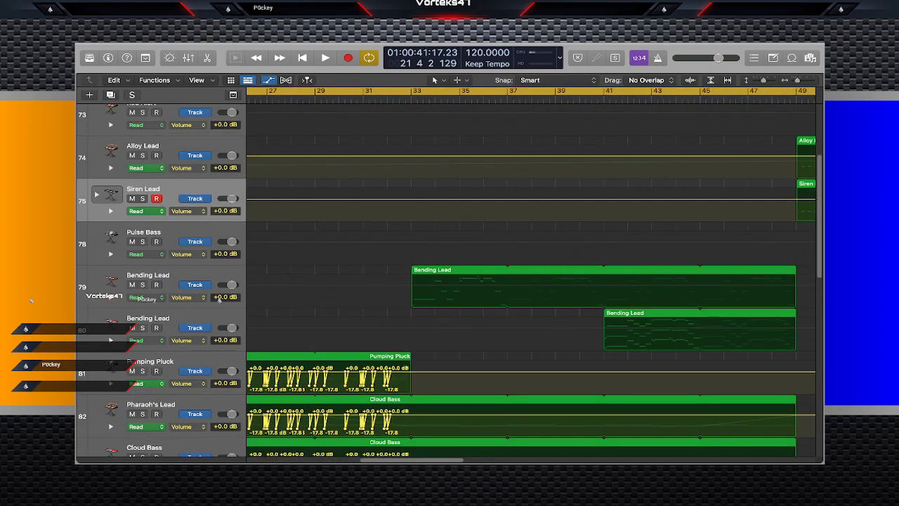
scroll(531, 281, "down", 2)
scroll(531, 281, "right", 10)
scroll(219, 301, "right", 15)
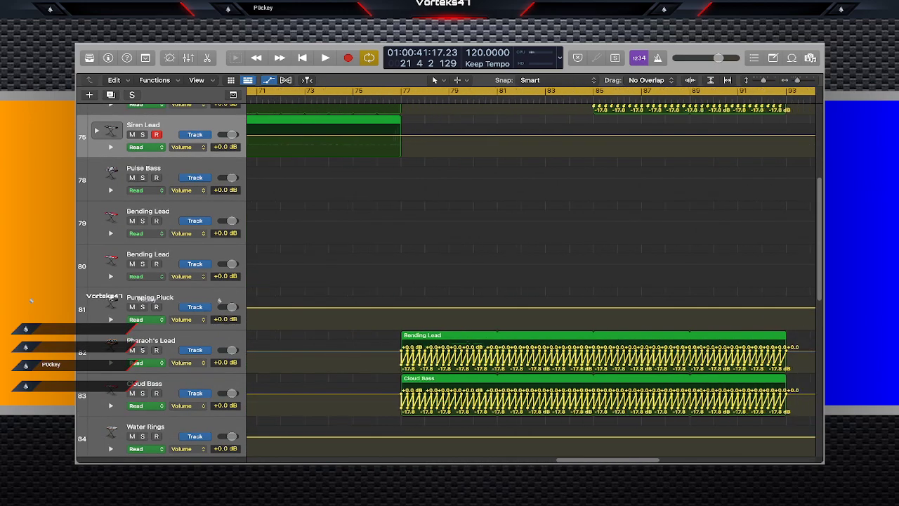
scroll(219, 301, "down", 5)
scroll(219, 301, "down", 1)
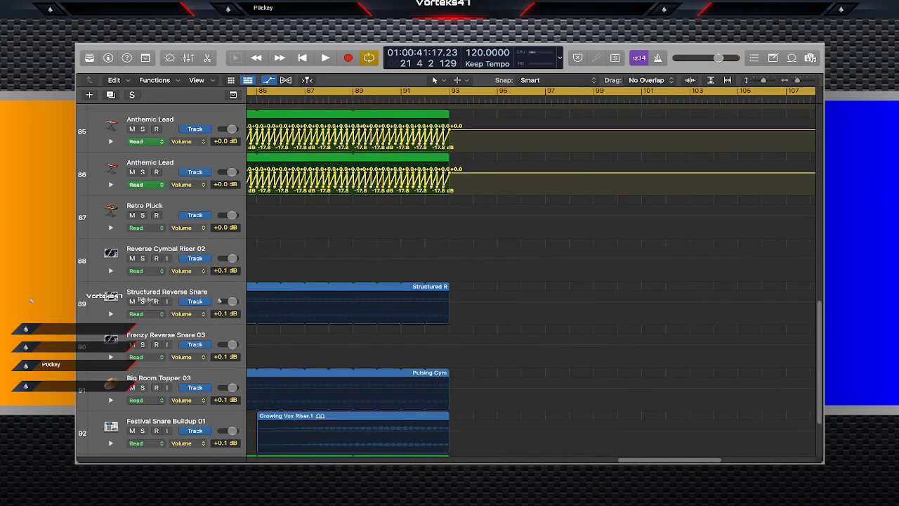
scroll(219, 301, "up", 15)
scroll(219, 299, "right", 6)
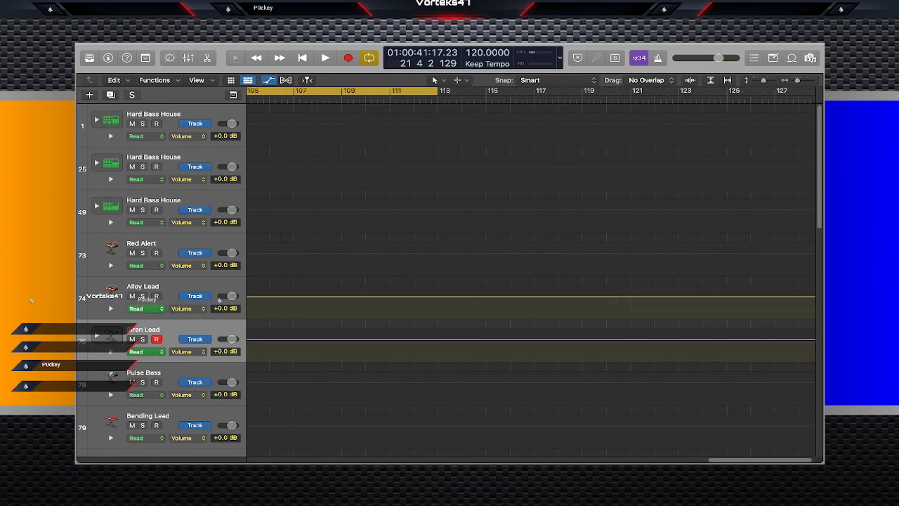
scroll(219, 300, "down", 5)
scroll(219, 300, "up", 3)
scroll(219, 300, "up", 1)
scroll(219, 301, "left", 1)
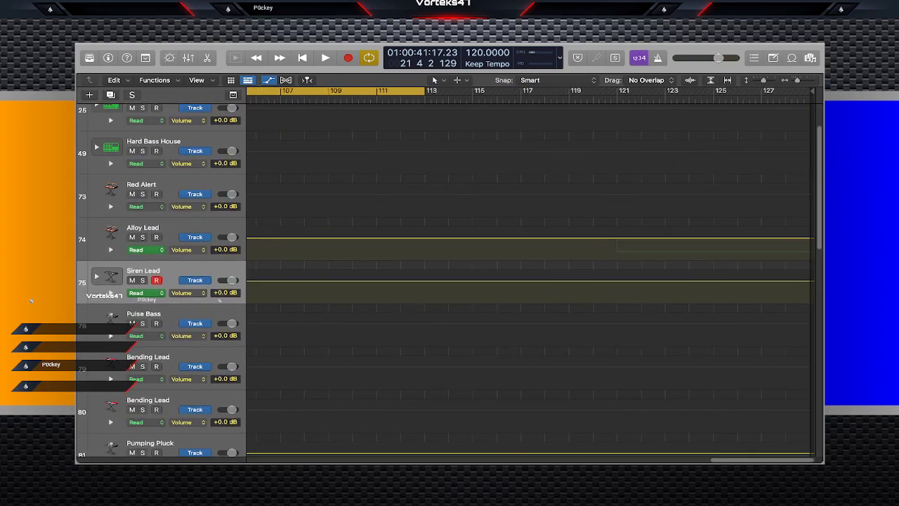
scroll(219, 300, "right", 1)
scroll(219, 300, "left", 1)
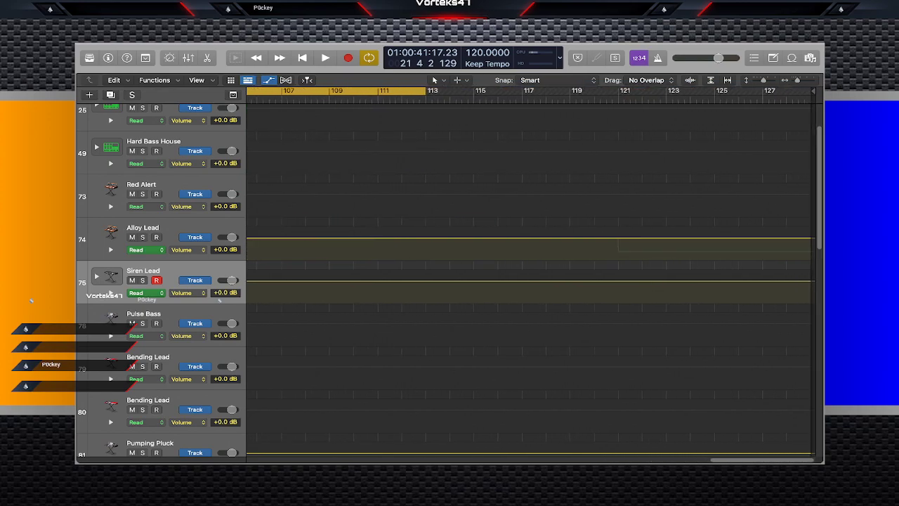
scroll(219, 300, "down", 15)
scroll(219, 301, "up", 5)
scroll(219, 301, "right", 1)
scroll(219, 300, "up", 10)
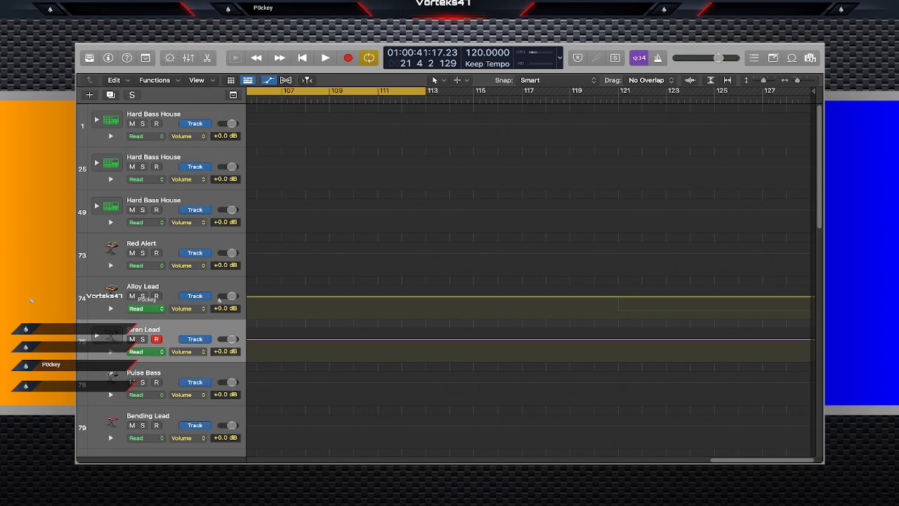
scroll(219, 300, "left", 10)
scroll(531, 281, "left", 2)
key("a")
Set the cycle range to run from bar 1 to bar 93, covering the whole moved arrangement.
scroll(531, 281, "left", 15)
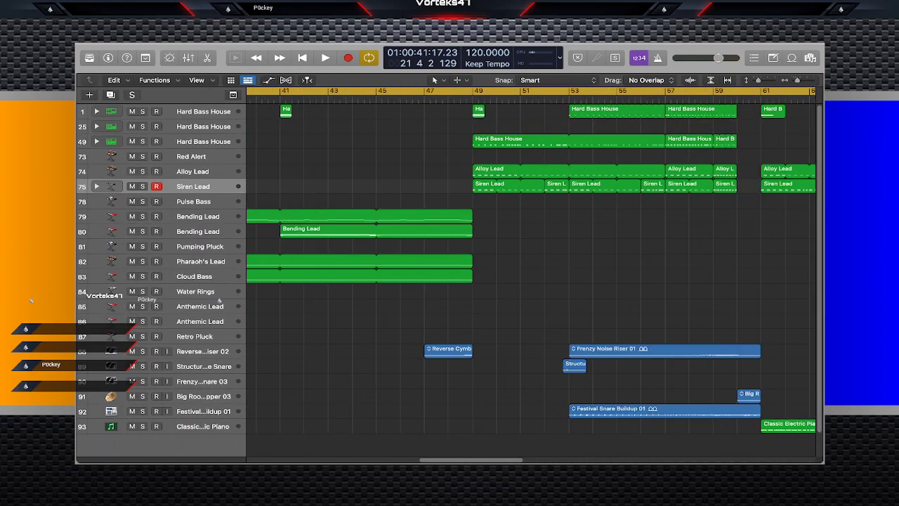
scroll(219, 300, "left", 12)
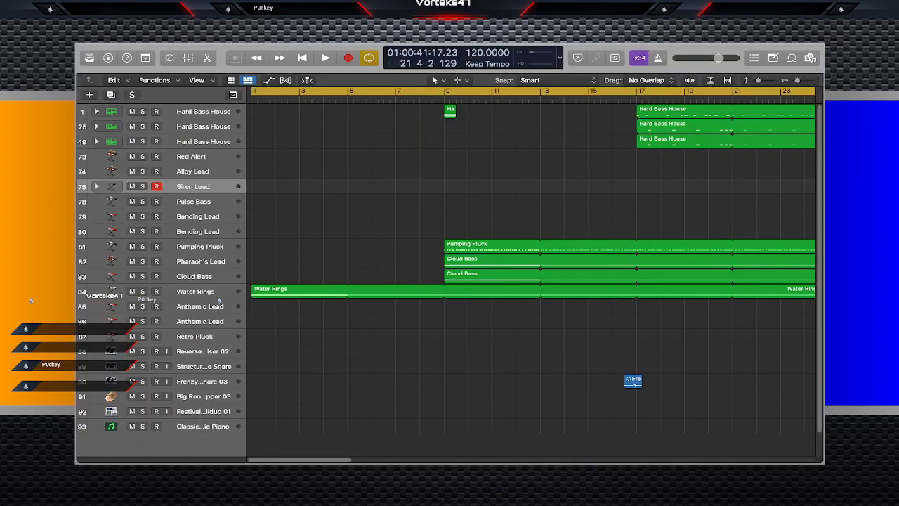
scroll(219, 299, "right", 20)
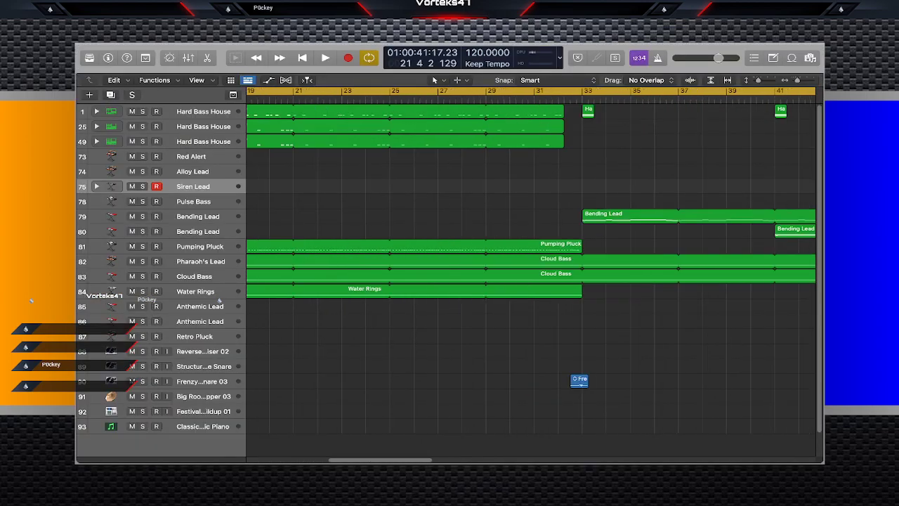
scroll(220, 300, "right", 8)
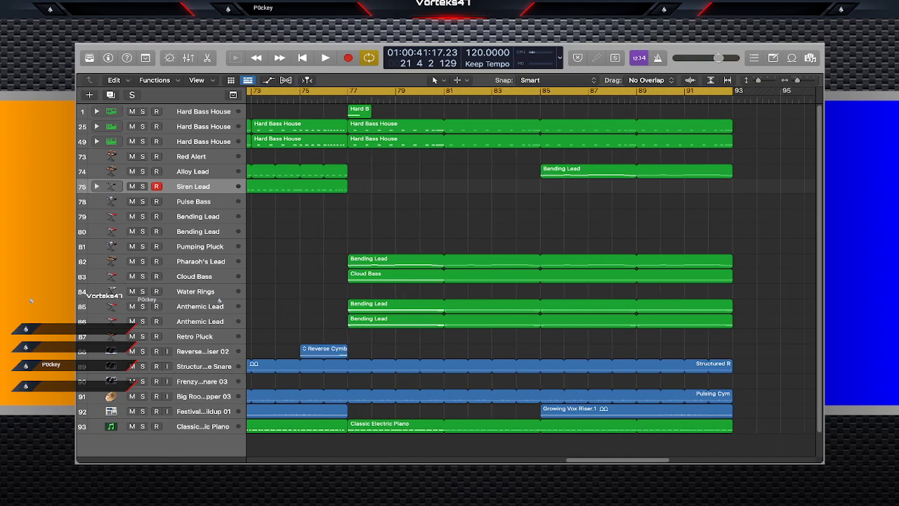
scroll(220, 300, "left", 13)
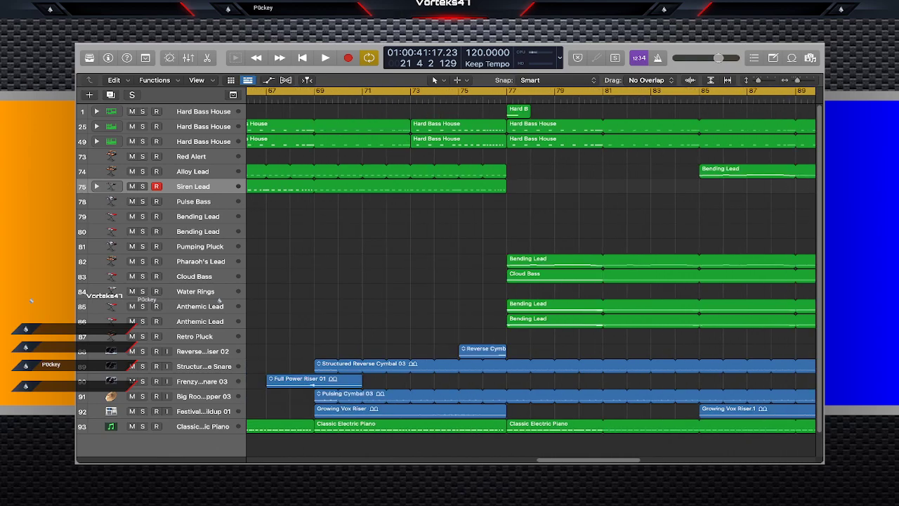
With the playhead at bar 57 and cycling off, solo the first Hard Bass House track and show its HCFrOn automation parameter.
scroll(219, 300, "left", 1)
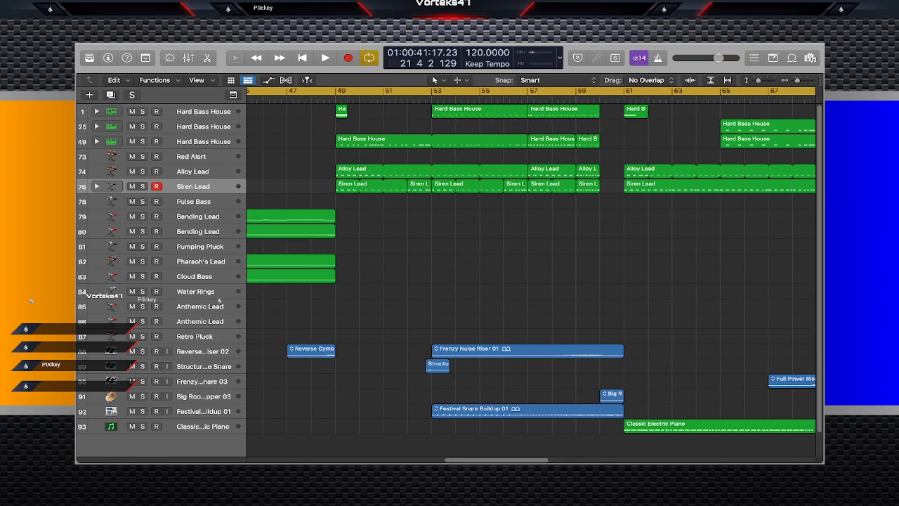
key("alt+period")
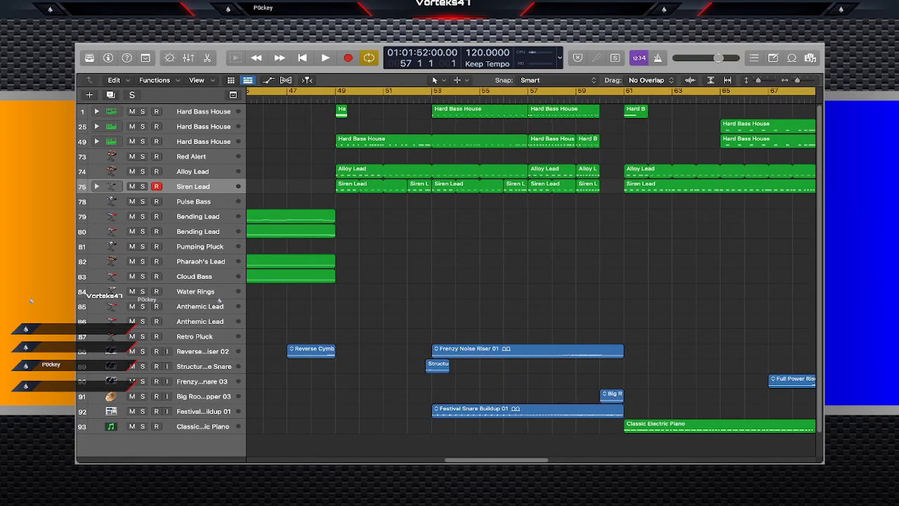
left_click(204, 112)
left_click(491, 281)
scroll(492, 280, "right", 5)
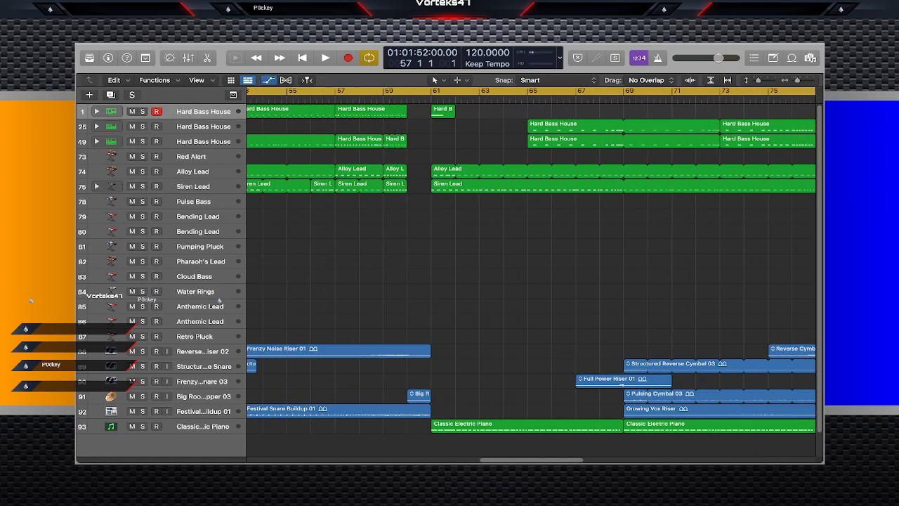
key("a")
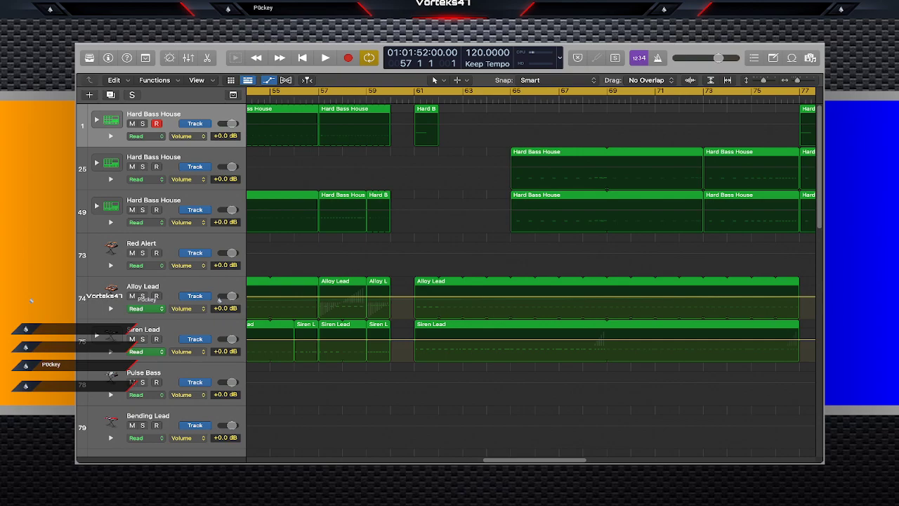
left_click(189, 136)
key("a")
key("a")
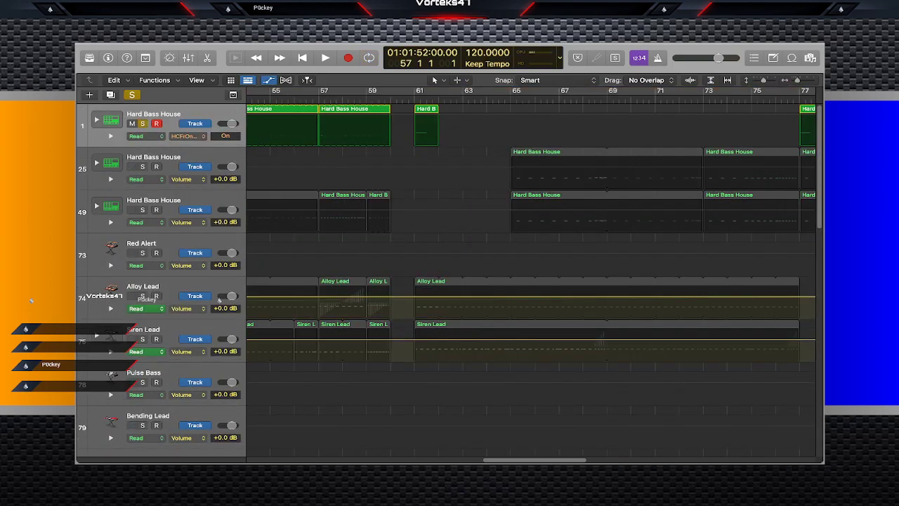
Add an automation point set to On at bar 57 on the first Hard Bass House track.
key("super+z")
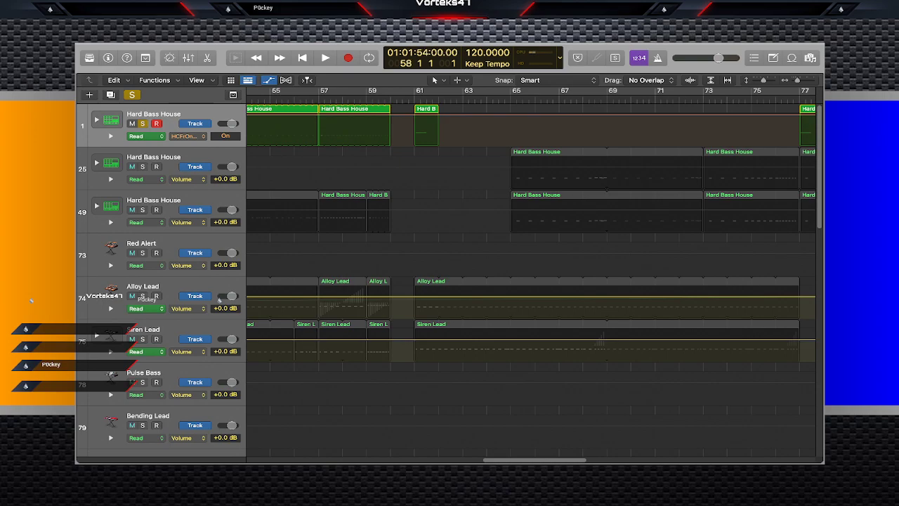
left_click(318, 114)
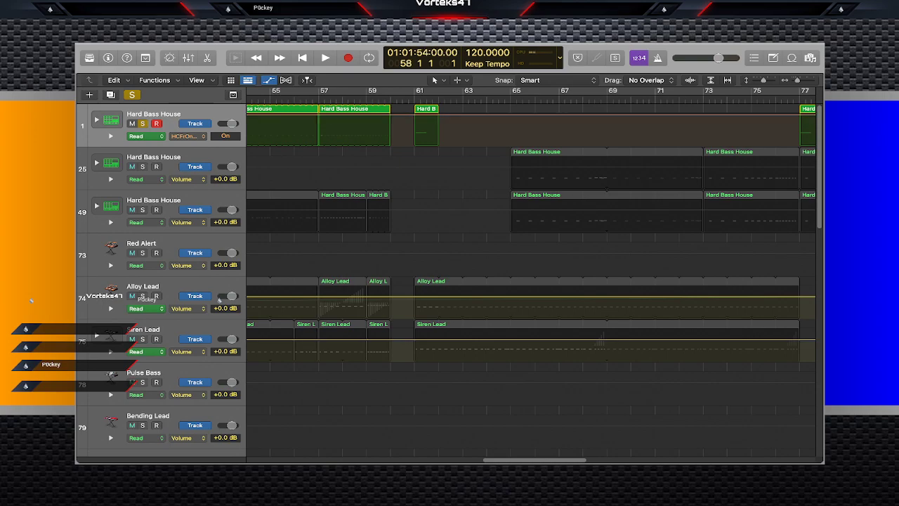
key("space")
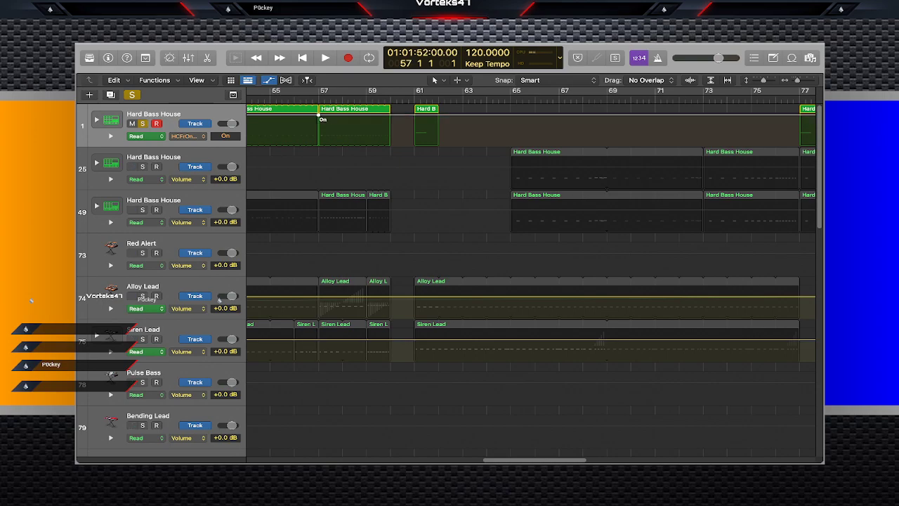
Add another On automation point at bar 60 beat 3, between the first Hard Bass House track's regions.
key("period")
key("period")
key("period")
scroll(531, 274, "right", 5)
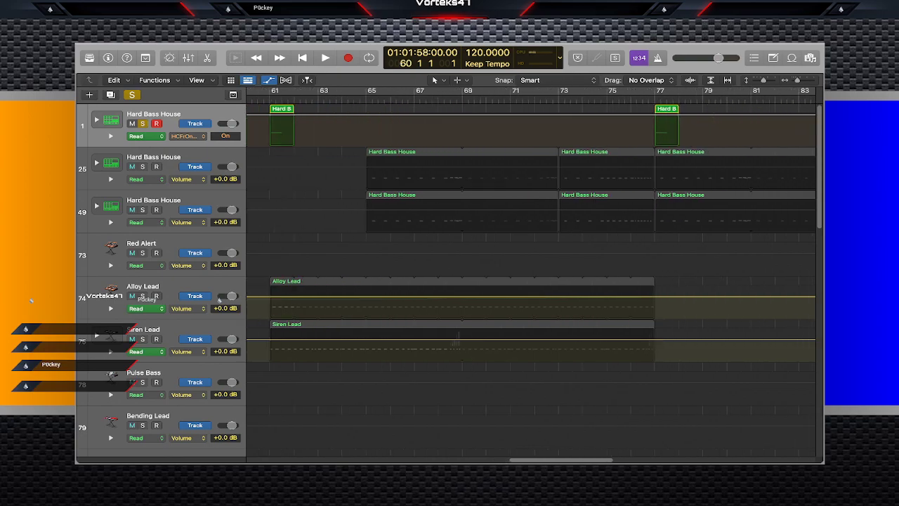
scroll(531, 274, "left", 2)
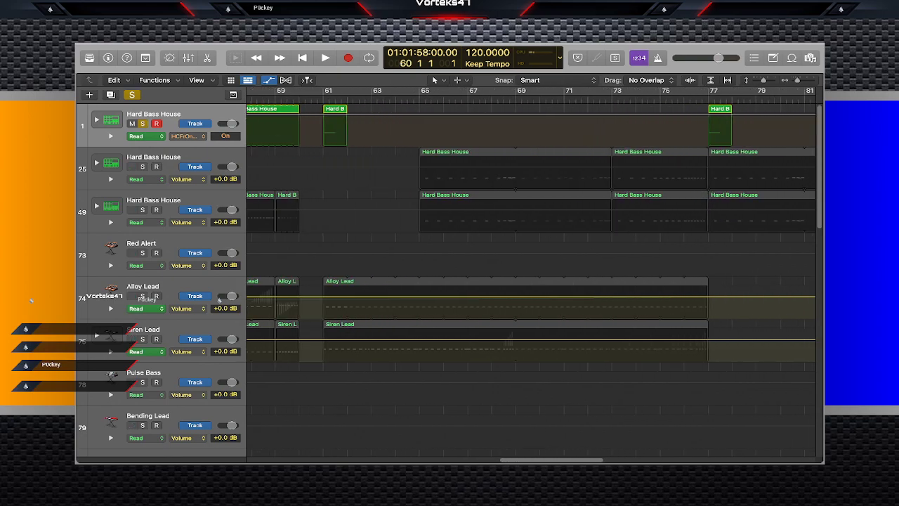
left_click(311, 99)
left_click(311, 115)
scroll(311, 114, "left", 1)
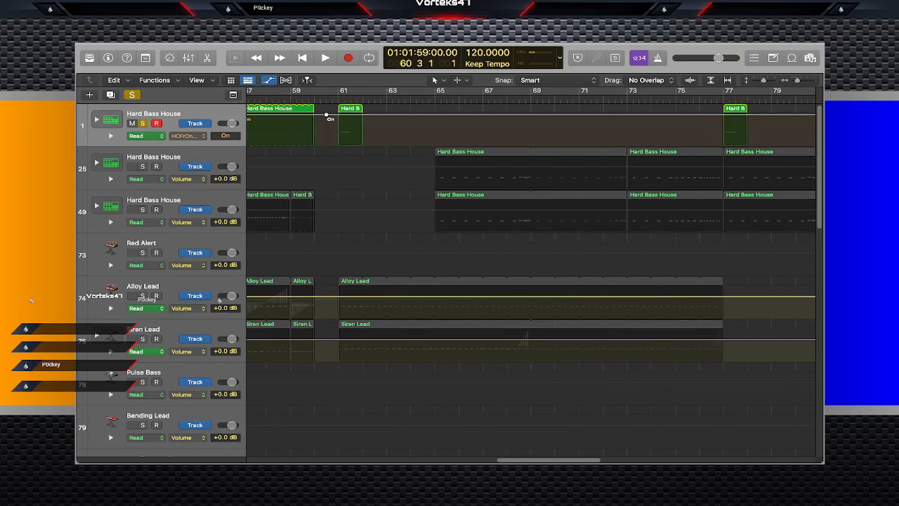
Add an automation point at bar 60 beat 2 on the first Hard Bass House track, switch HCFrOn to Off from there and play.
mouse_move(326, 115)
left_mouse_down()
mouse_move(314, 114)
mouse_move(326, 115)
left_mouse_up()
left_click(321, 115)
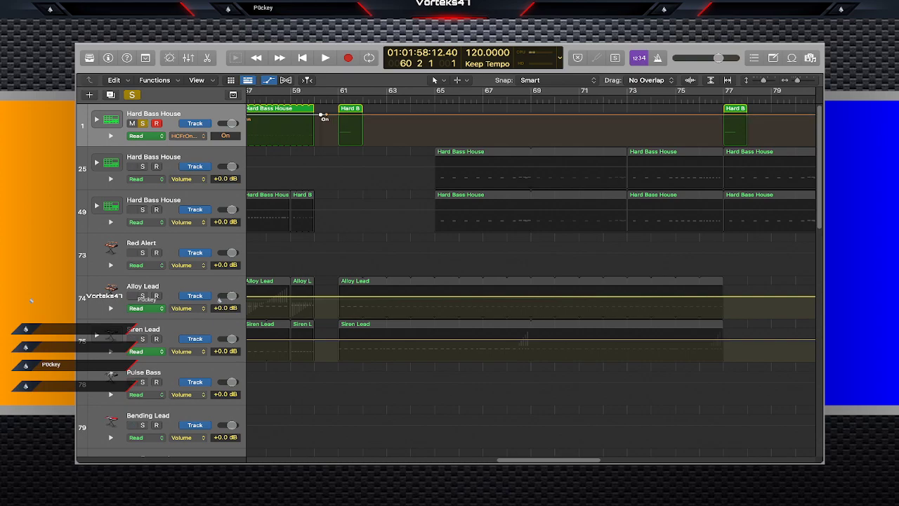
scroll(321, 114, "left", 1)
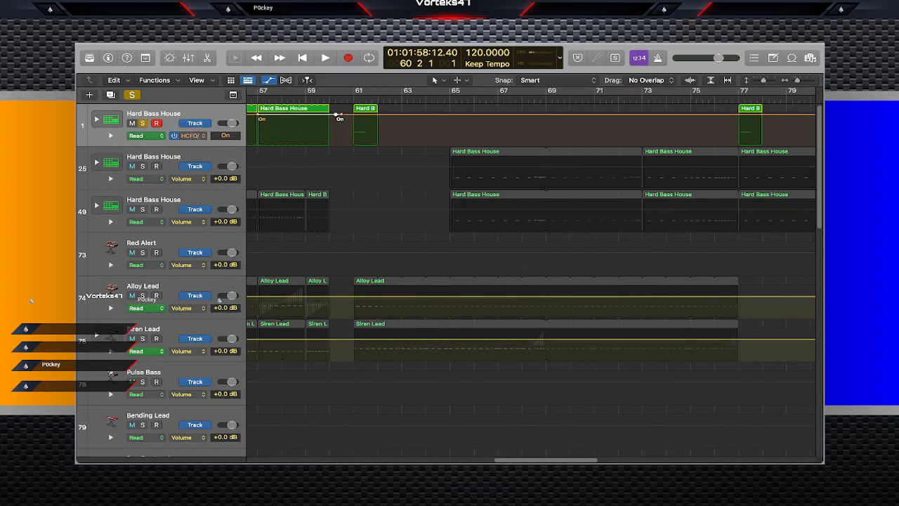
left_click_drag(338, 115, 339, 142)
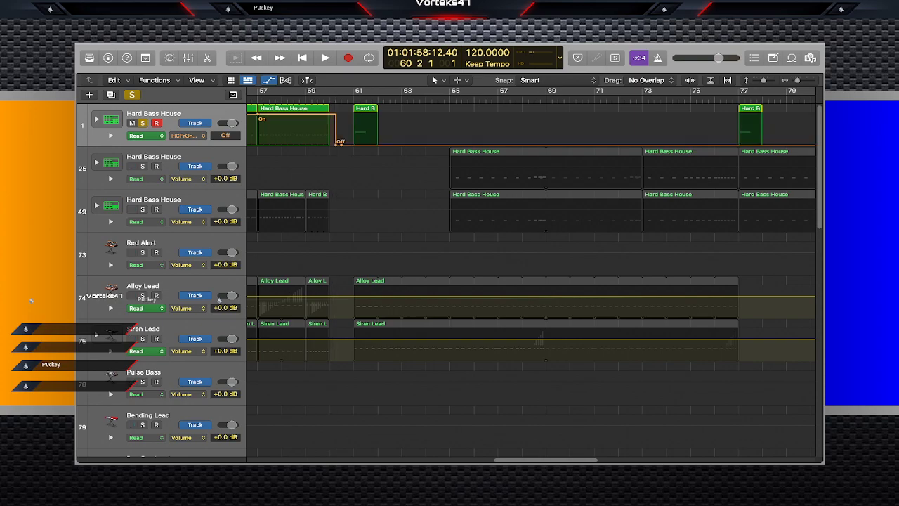
key("space")
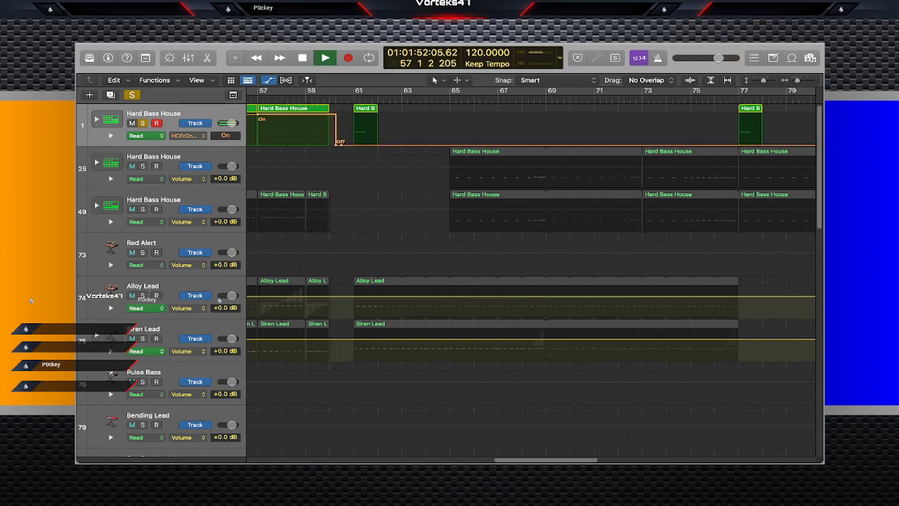
Stop playback, undo the HCFrOn automation edits and show the Hi Cut Filter frequency parameter on the first Hard Bass House track.
key("space")
key("super+z")
key("super+z")
key("super+z")
key("super+z")
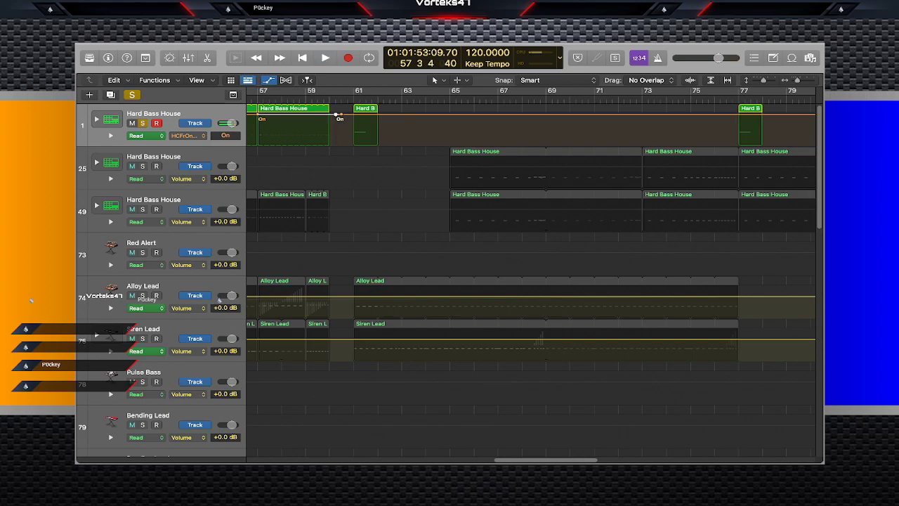
scroll(340, 142, "left", 7)
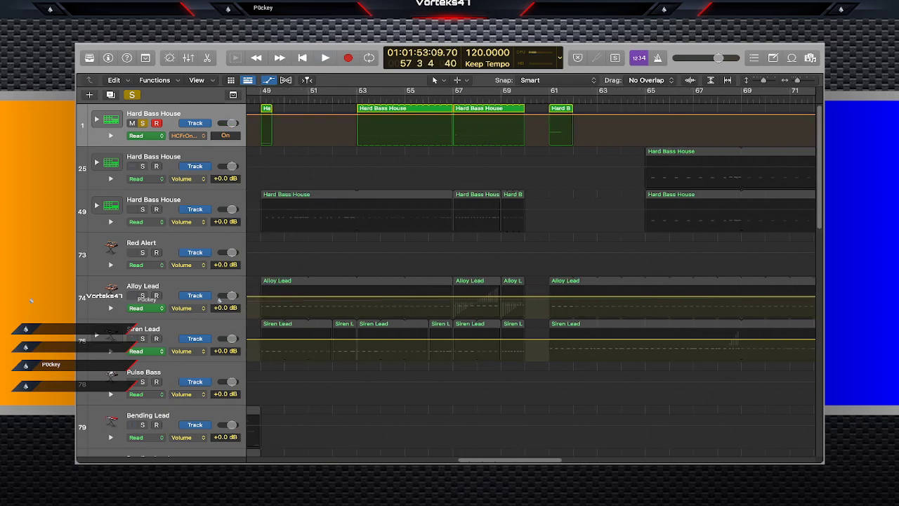
scroll(339, 142, "right", 5)
key("super+z")
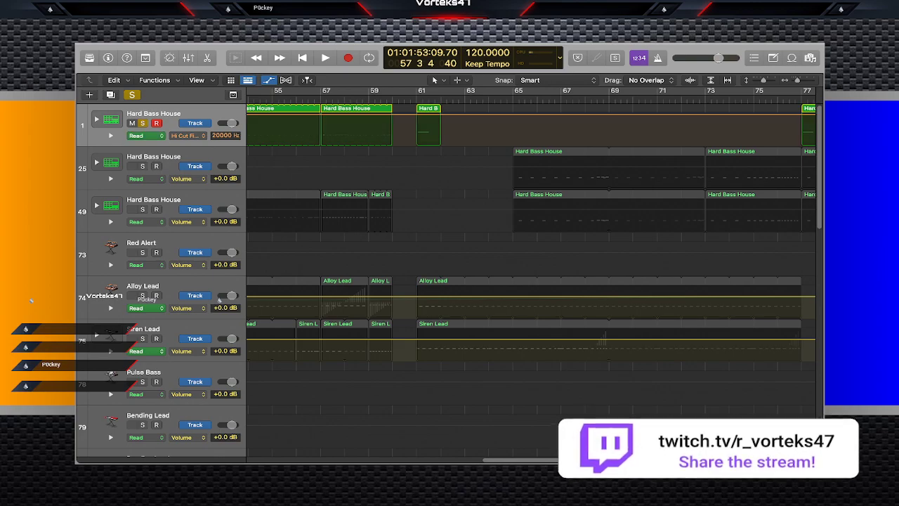
Automate the first Hard Bass House track's Hi Cut Filter from 20000 Hz at bar 57 to 20 Hz at bar 60 beat 3, returning to 20000 Hz at beat 4.
key("comma")
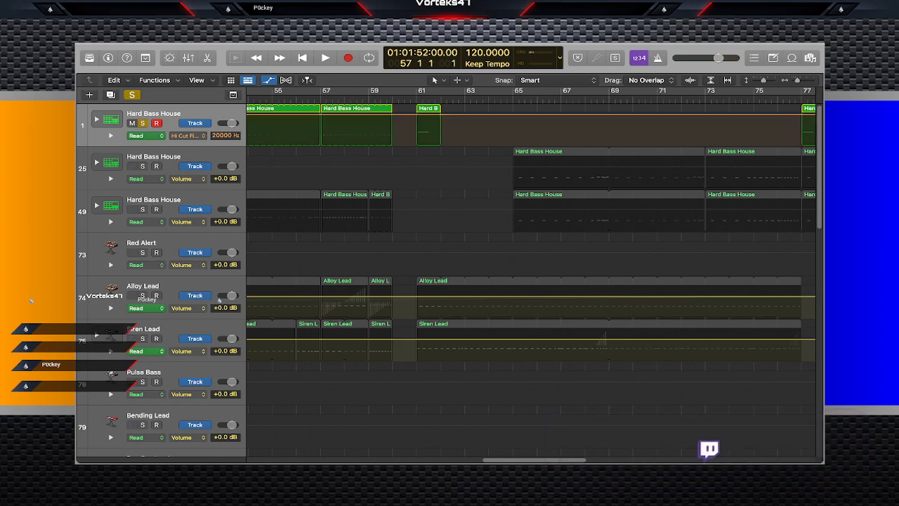
left_click(417, 100)
left_click(411, 99)
left_click(411, 113)
left_click(405, 99)
left_click(405, 113)
left_click_drag(404, 114, 405, 144)
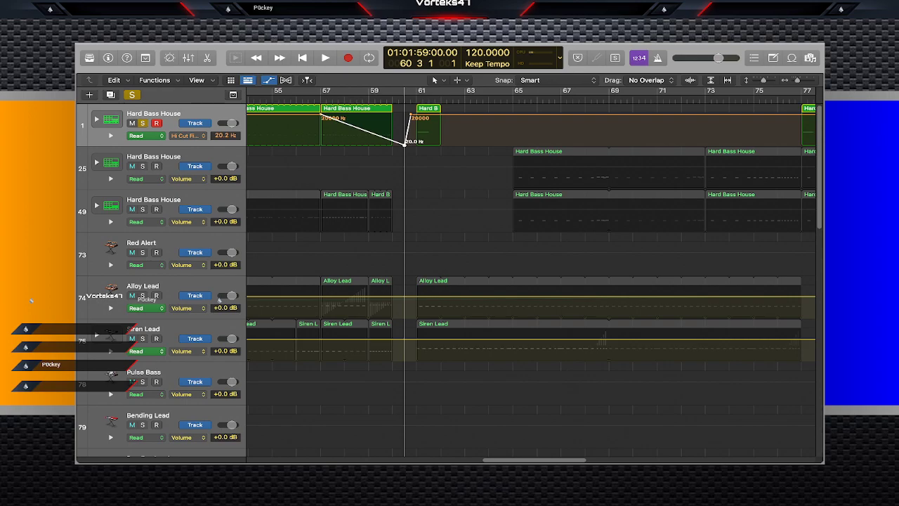
Play from bar 57 with the first Hard Bass House track soloed, and again from bar 57 with solo off.
left_click(321, 99)
key("space")
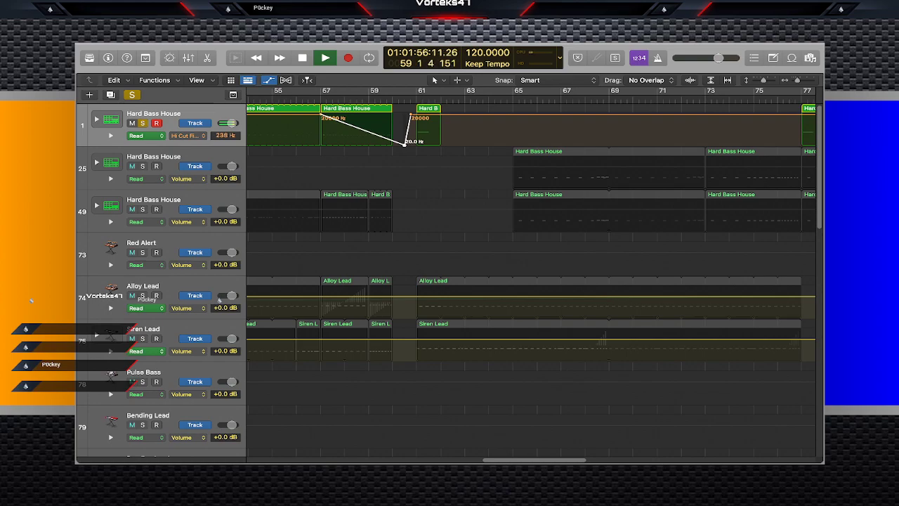
key("space")
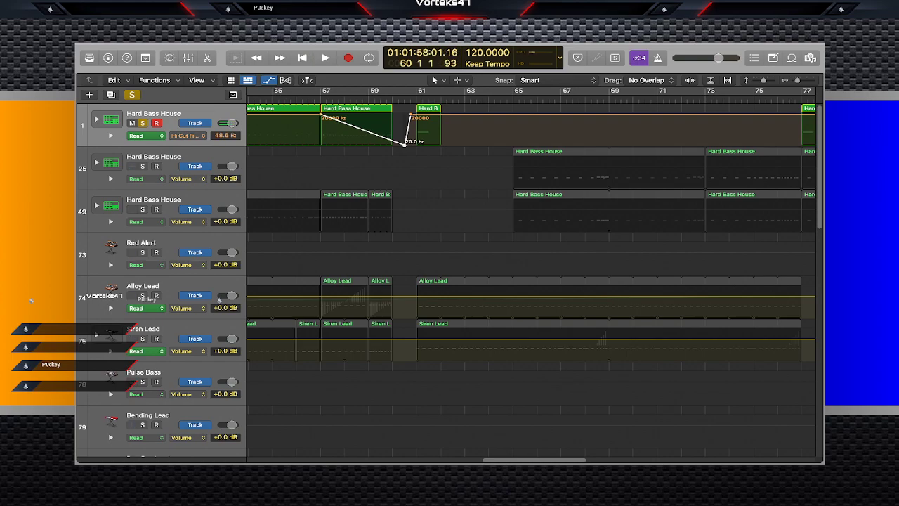
key("s")
left_click(321, 100)
key("space")
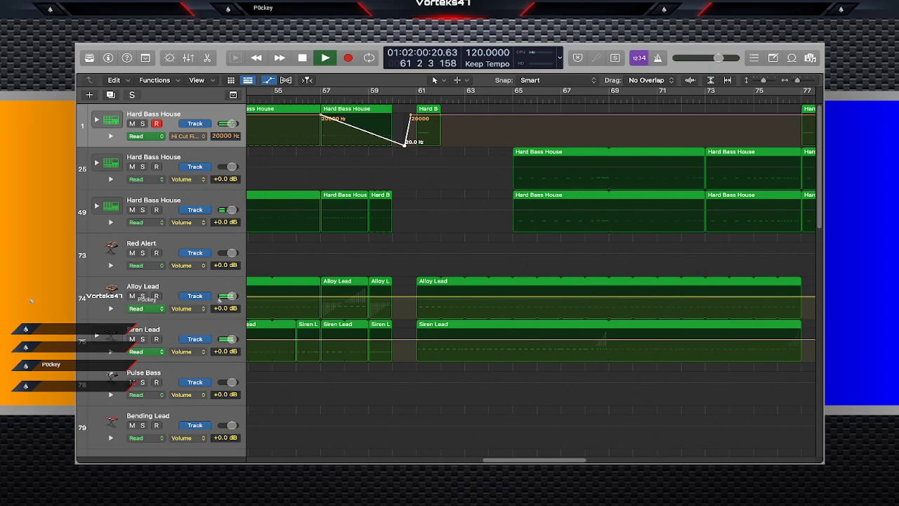
key("space")
Hide the automation, show the global tracks and move the 160 BPM tempo change to bar 49.
key("a")
key("super+Up")
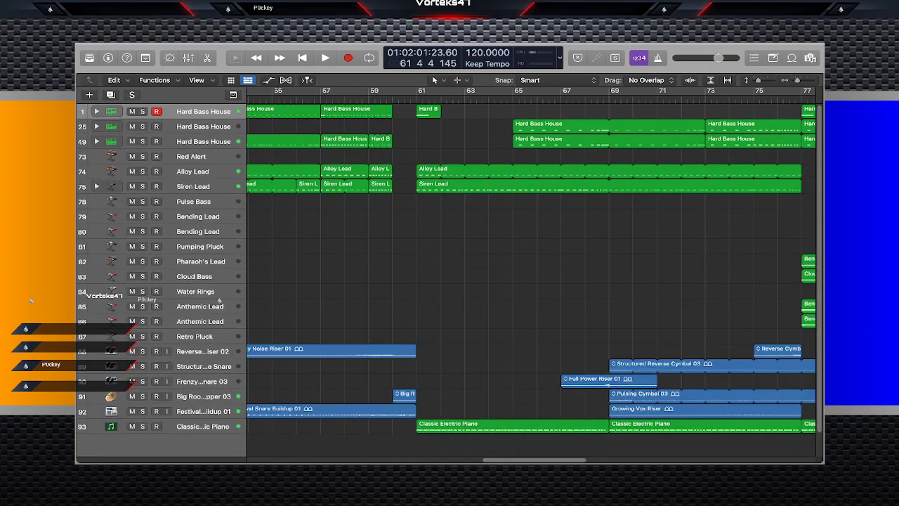
key("super+Down")
key("super+Down")
key("super+Down")
key("super+Up")
key("super+Up")
key("g")
scroll(531, 281, "right", 8)
scroll(531, 281, "left", 10)
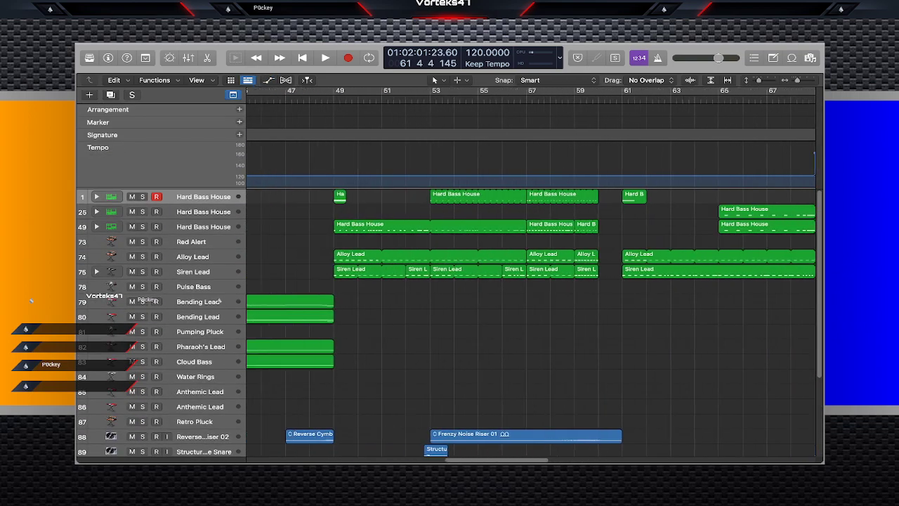
scroll(531, 281, "left", 3)
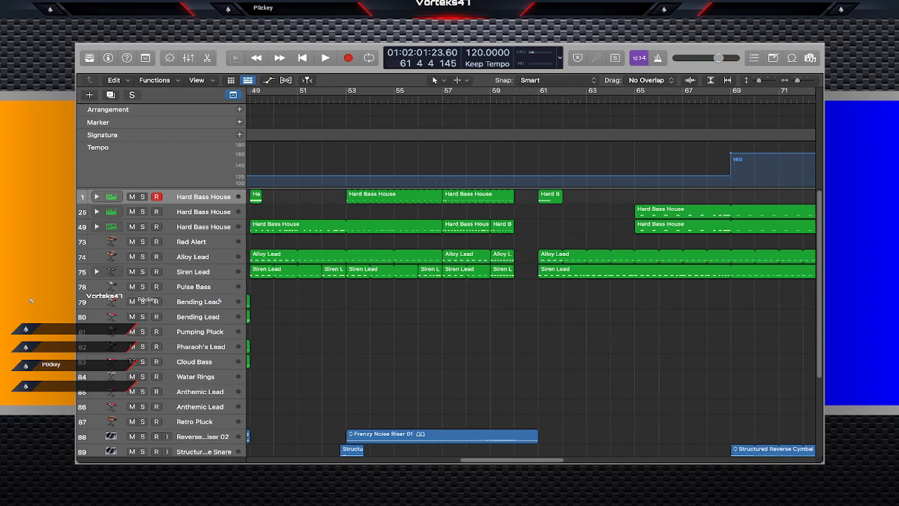
left_click_drag(739, 153, 260, 153)
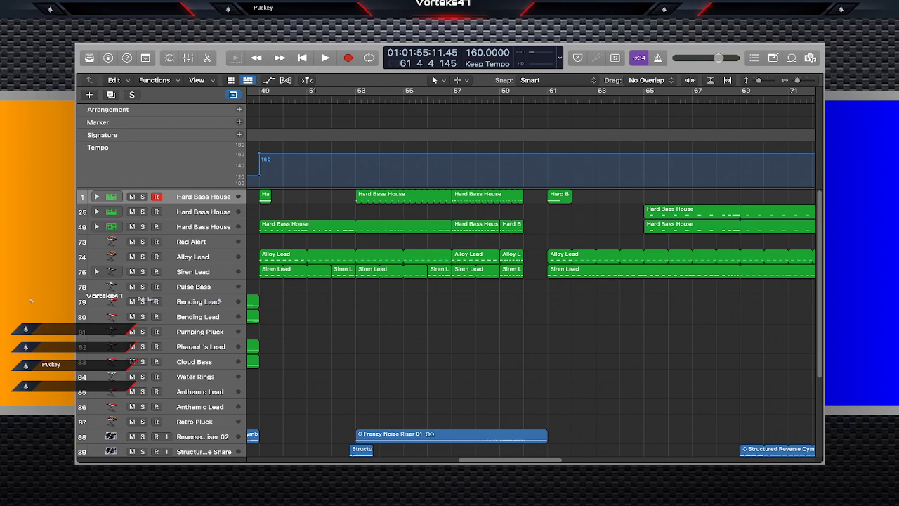
Hide the global tracks, show the track automation again and play the section through the filter sweep.
key("a")
key("a")
key("g")
key("a")
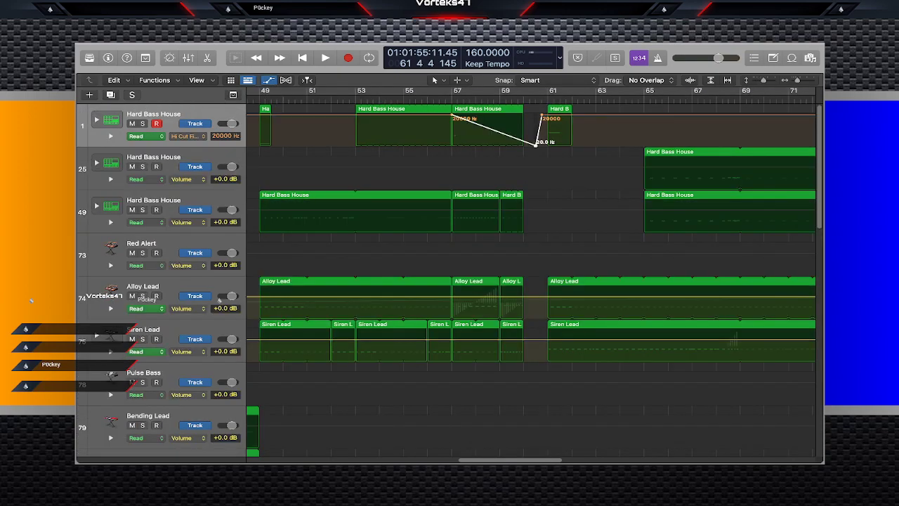
key("space")
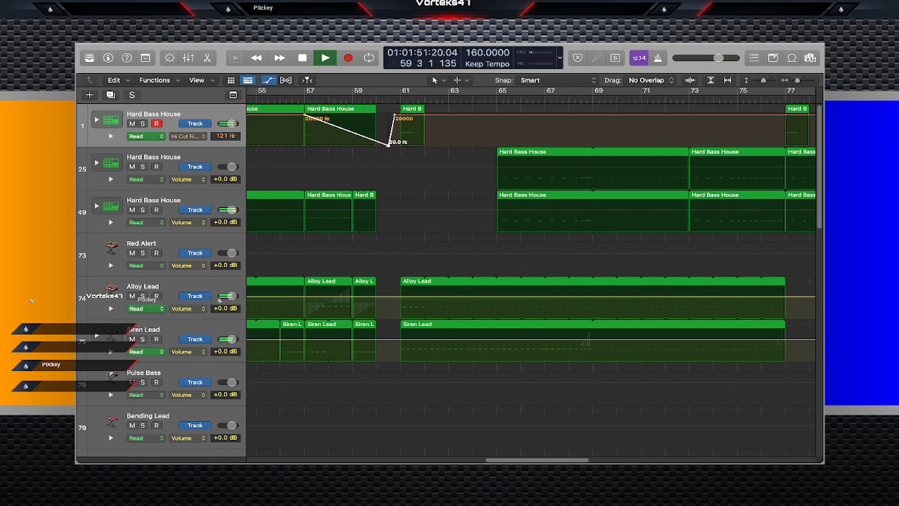
key("space")
Delete the Hi Cut Filter automation points between bars 57 and 61 and show the Lo Cut Filter frequency on the first Hard Bass House track.
left_click_drag(420, 145, 295, 116)
key("Delete")
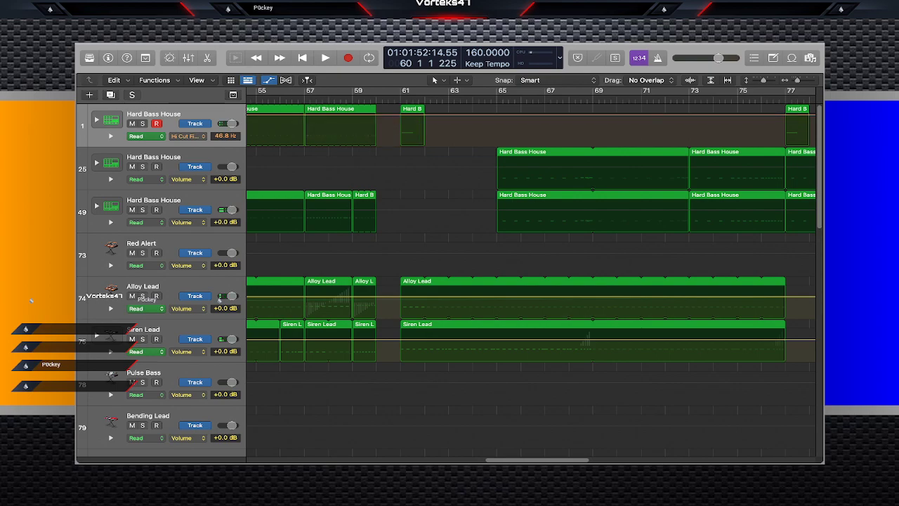
scroll(531, 281, "left", 17)
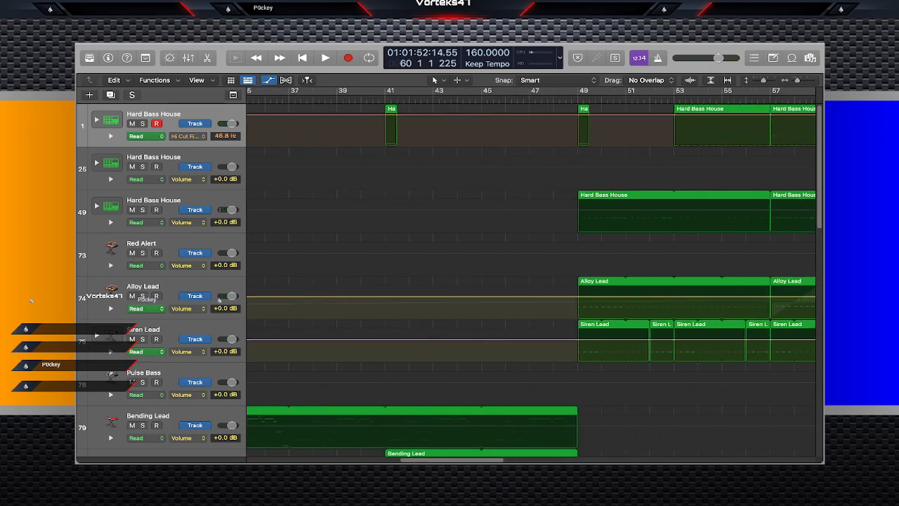
scroll(531, 274, "right", 17)
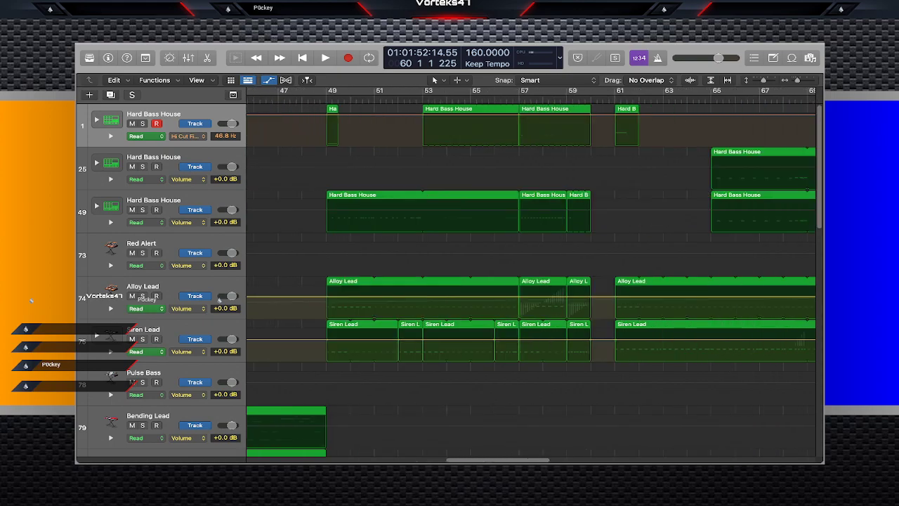
scroll(531, 281, "up", 1)
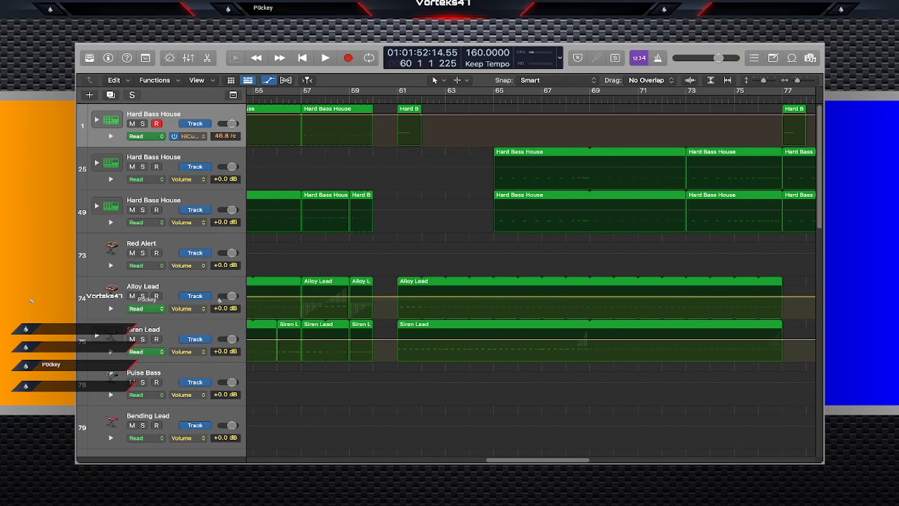
left_click(188, 137)
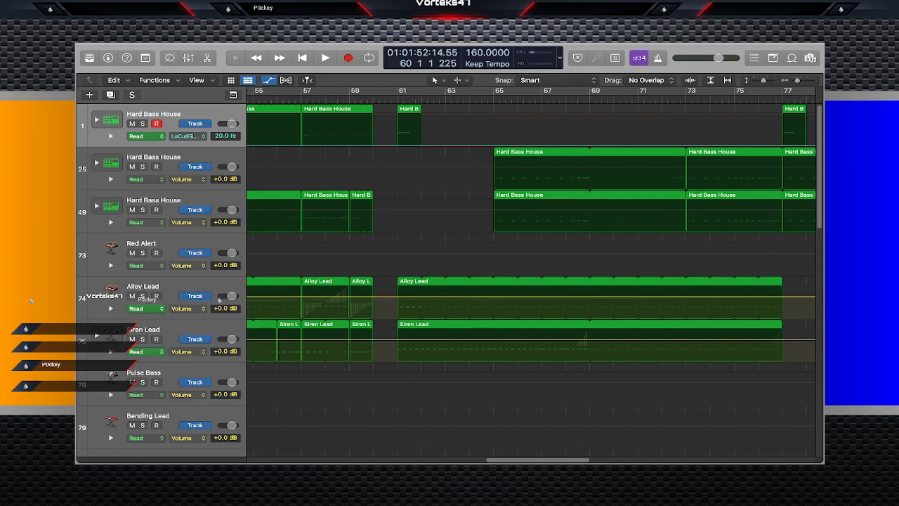
Automate the Lo Cut Filter from 20 Hz at bar 57 up to 20000 Hz at bar 60 beat 3 and back to 20 Hz at beat 4.
left_click(303, 100)
left_click(386, 100)
left_click(392, 100)
left_click(391, 146)
left_click_drag(392, 100, 385, 100)
left_click(385, 145)
left_click_drag(385, 146, 385, 116)
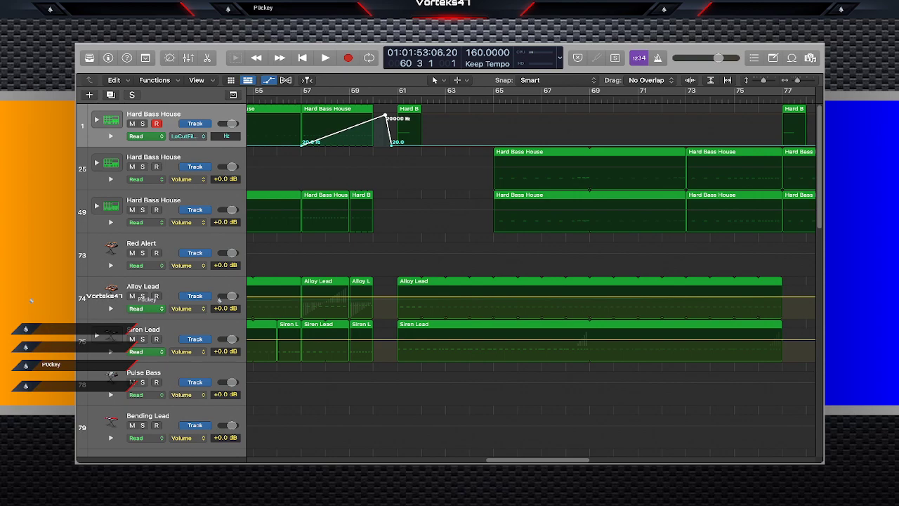
Solo the first Hard Bass House track, lower the Lo Cut Filter peak at bar 60 beat 3 to 1340 Hz and play the sweep.
key("s")
key("space")
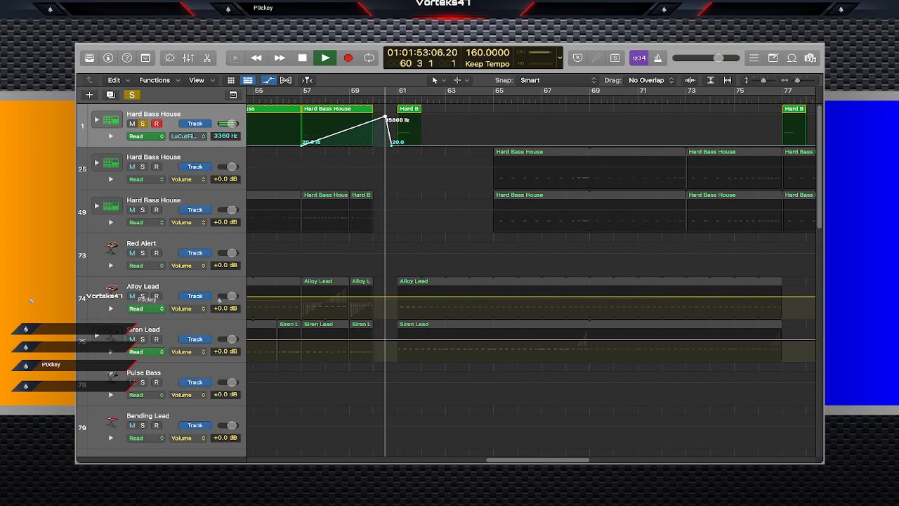
left_click_drag(385, 127, 385, 128)
key("space")
key("space")
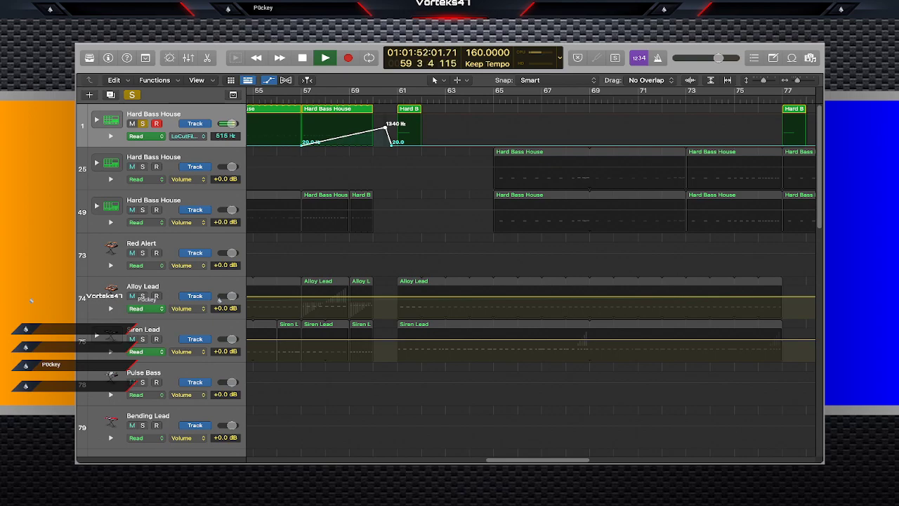
key("space")
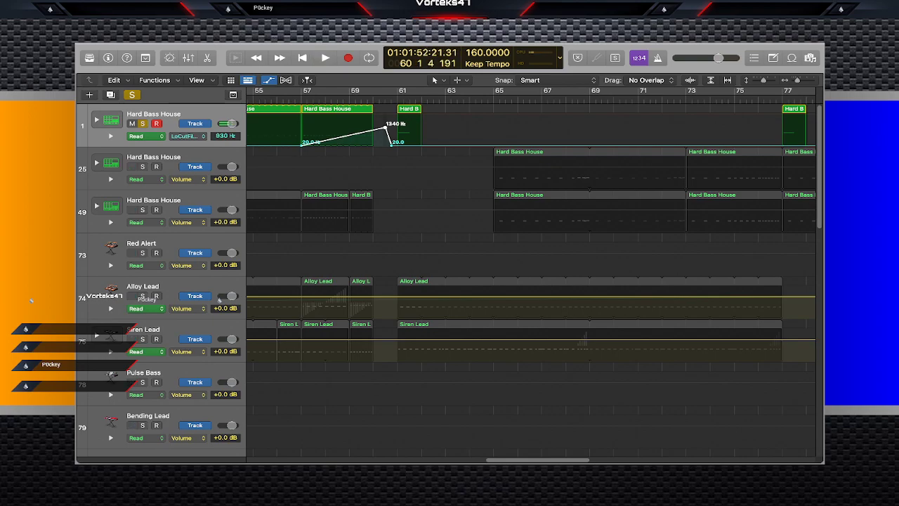
Turn solo off and play the Lo Cut Filter sweep with the full arrangement.
key("s")
key("space")
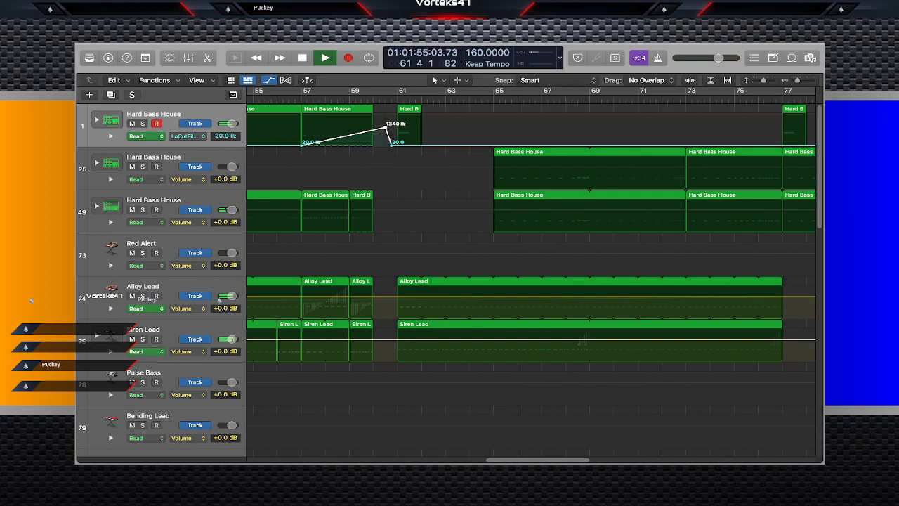
key("space")
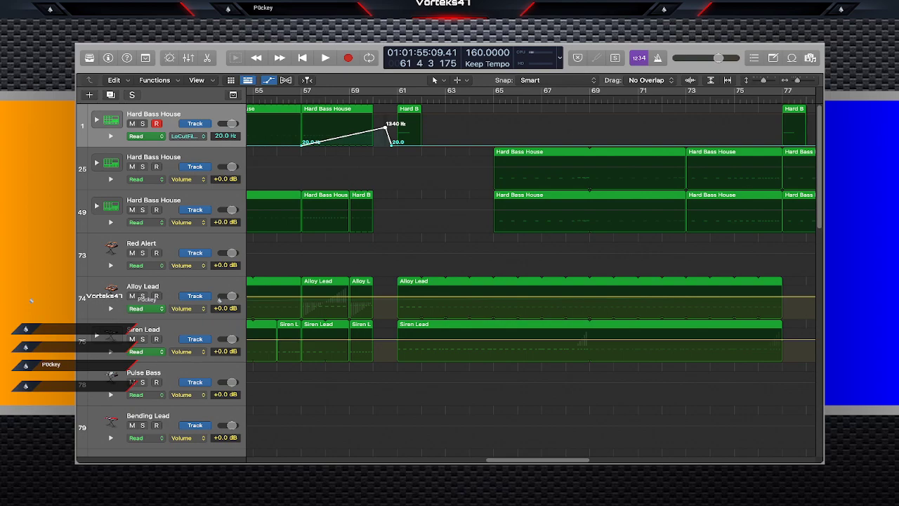
Show the Lo Cut Filter parameter on the third Hard Bass House track and copy the first track's sweep there, starting at bar 57.
left_click(188, 222)
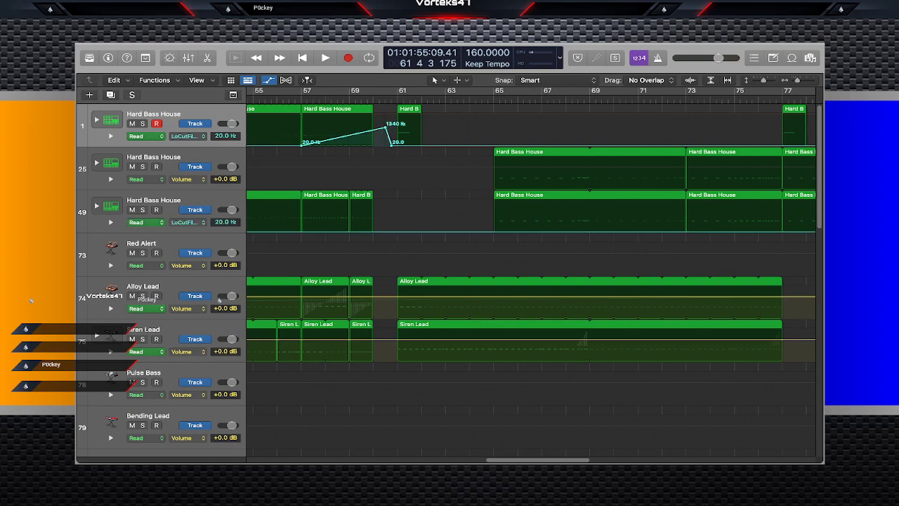
left_click_drag(412, 113, 293, 147)
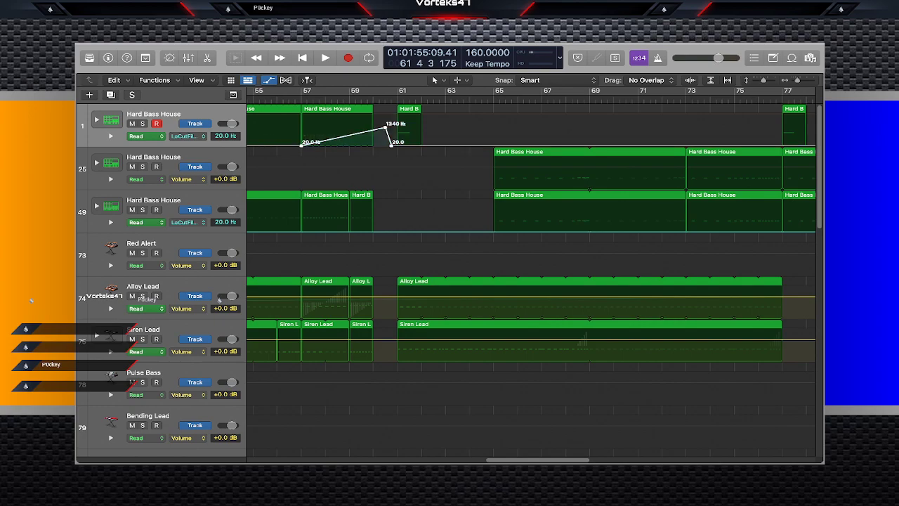
left_click(302, 99)
left_click(166, 200)
key("super+v")
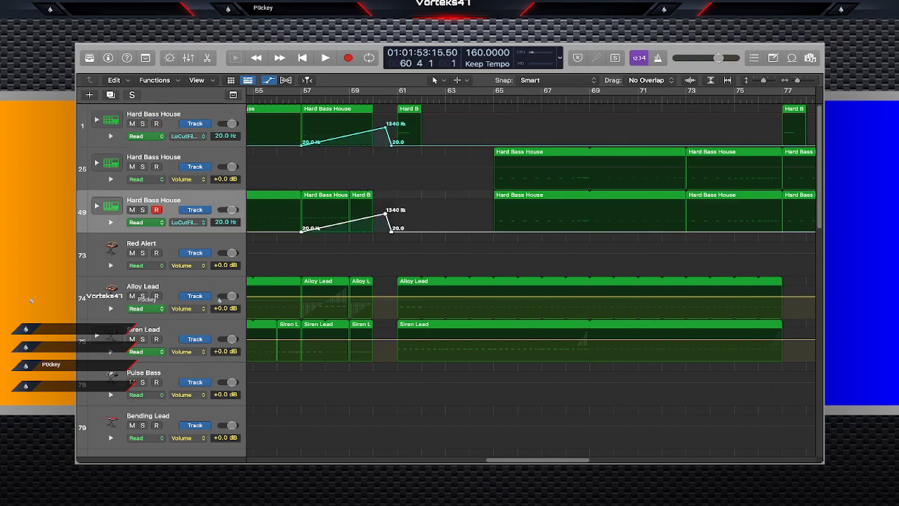
Play the arrangement around bars 57 to 61 with the Lo Cut Filter sweep on both Hard Bass House tracks.
key("space")
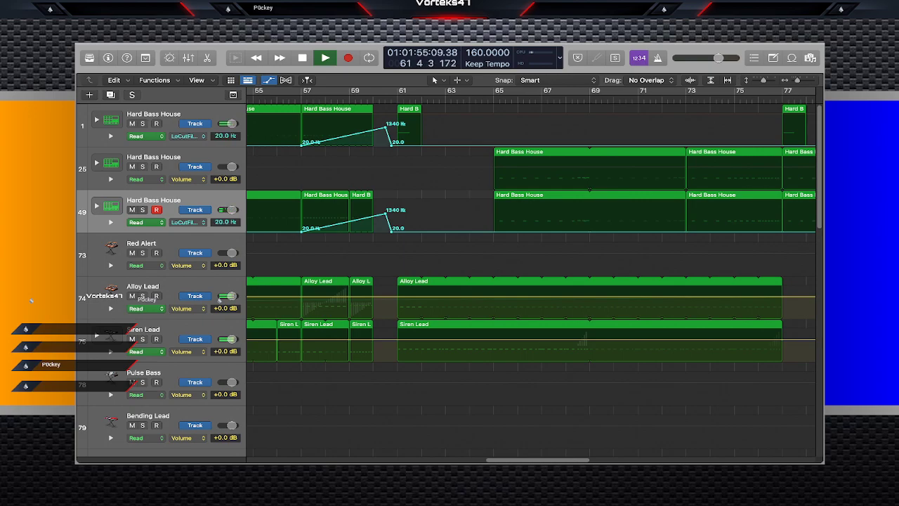
key("space")
key("space")
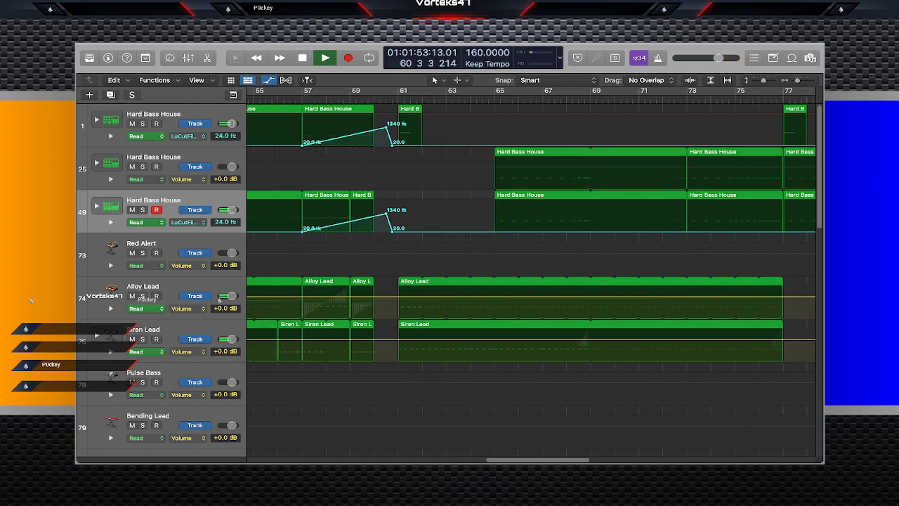
key("space")
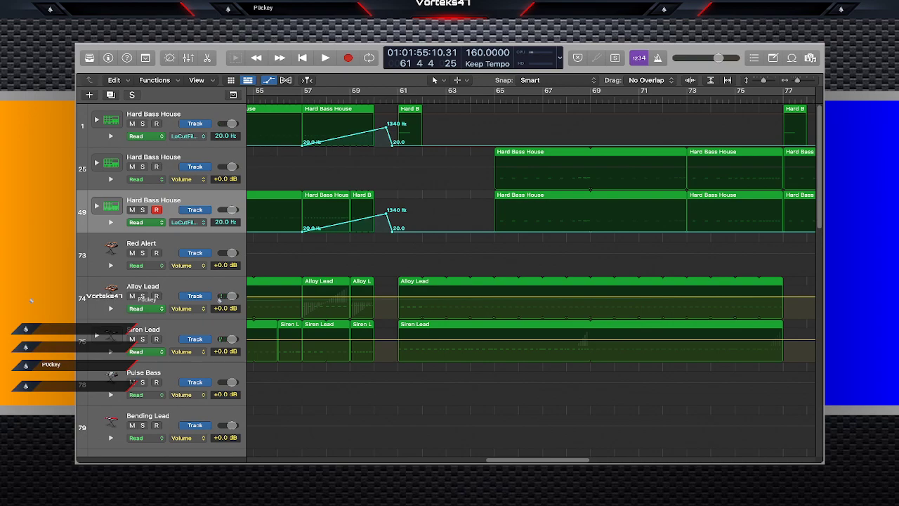
Select the Alloy Lead track and play the full arrangement from bar 56 beat 3.
left_click(290, 99)
left_click(217, 299)
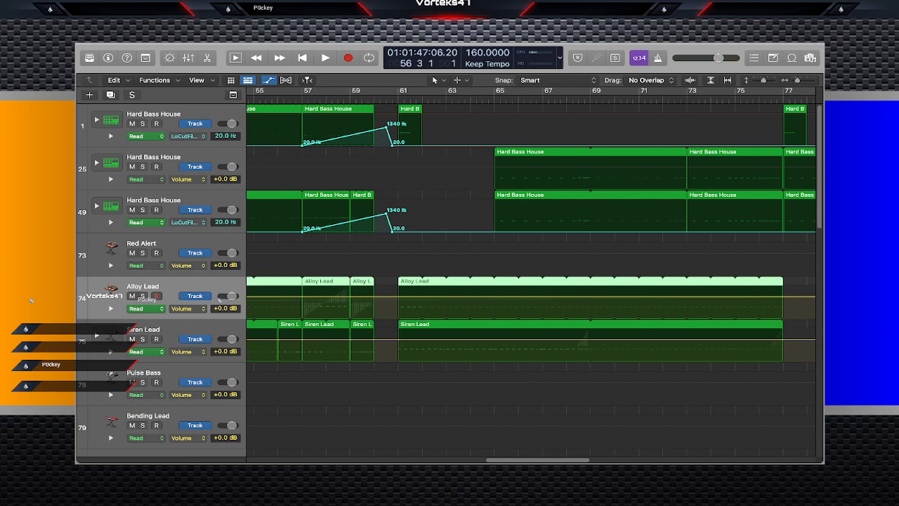
key("space")
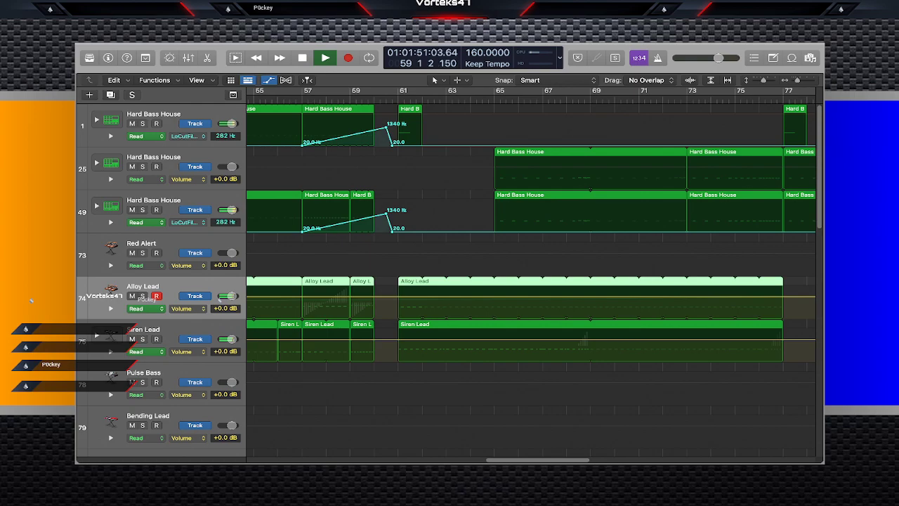
key("space")
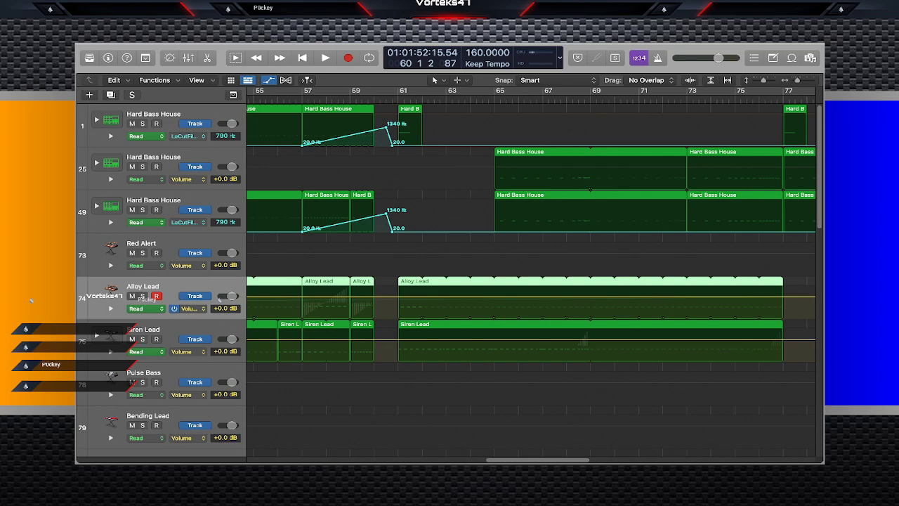
Show the Lo Cut Filter parameter on the Alloy Lead track, solo the track and play it from bar 56 beat 3.
left_click(188, 308)
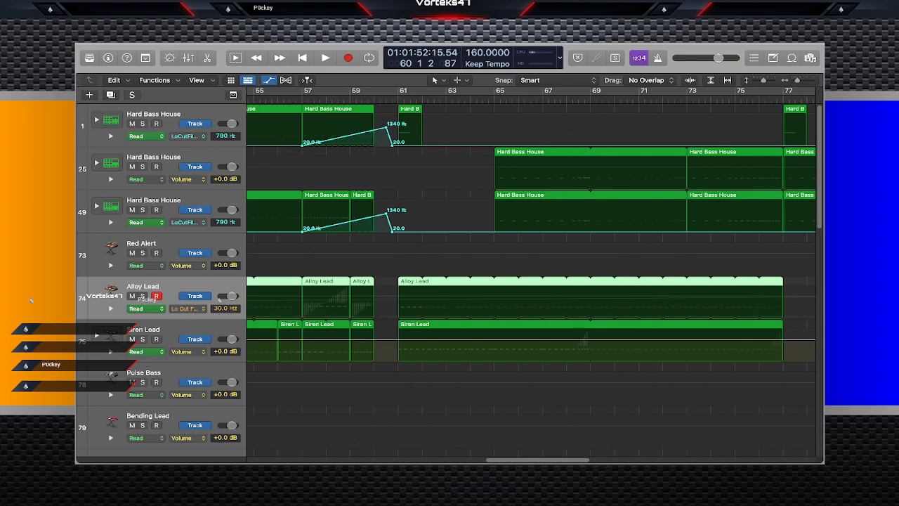
left_click(303, 316)
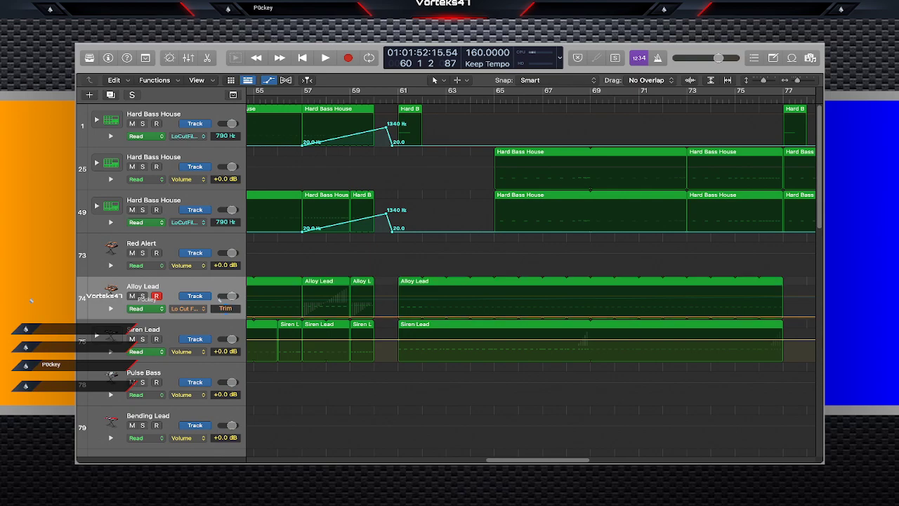
left_click(291, 99)
key("s")
key("space")
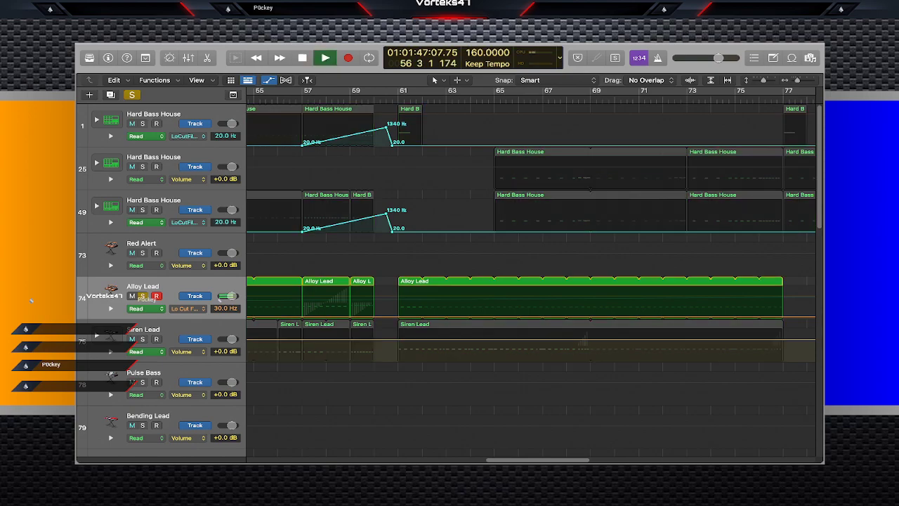
Try raising the Alloy Lead's Lo Cut Filter automation to 20000 during playback, and undo the change.
left_click_drag(303, 317, 303, 288)
key("space")
key("space")
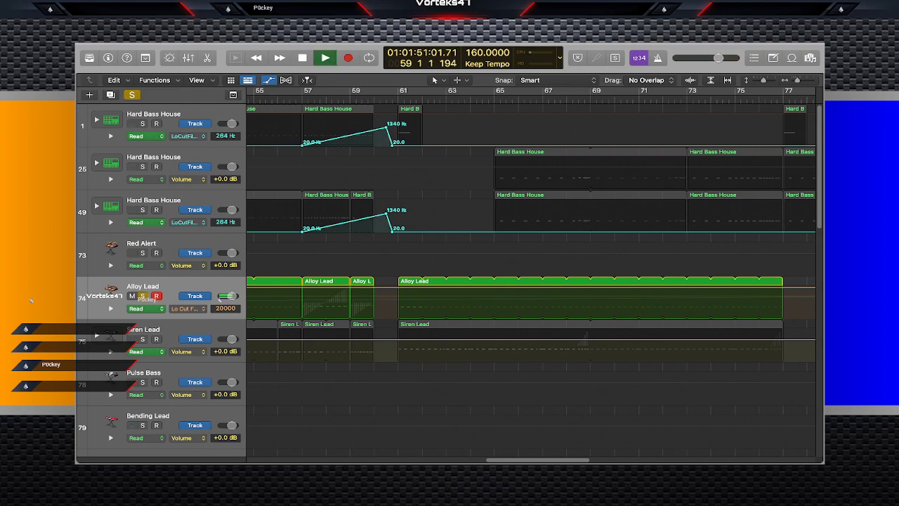
key("space")
key("super+z")
Try Low Cut automation on the soloed Alloy Lead track, playing it at 730 Hz and 20 Hz, and undo it.
key("space")
key("space")
key("space")
key("space")
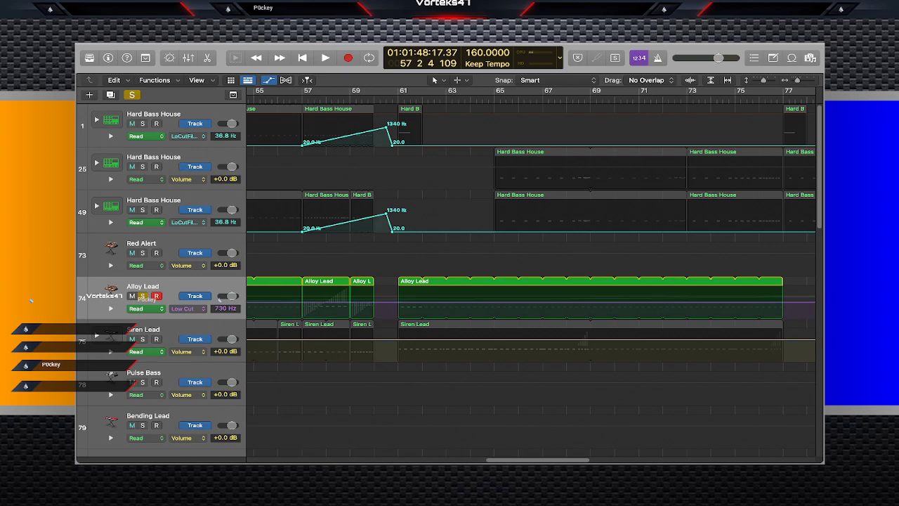
key("space")
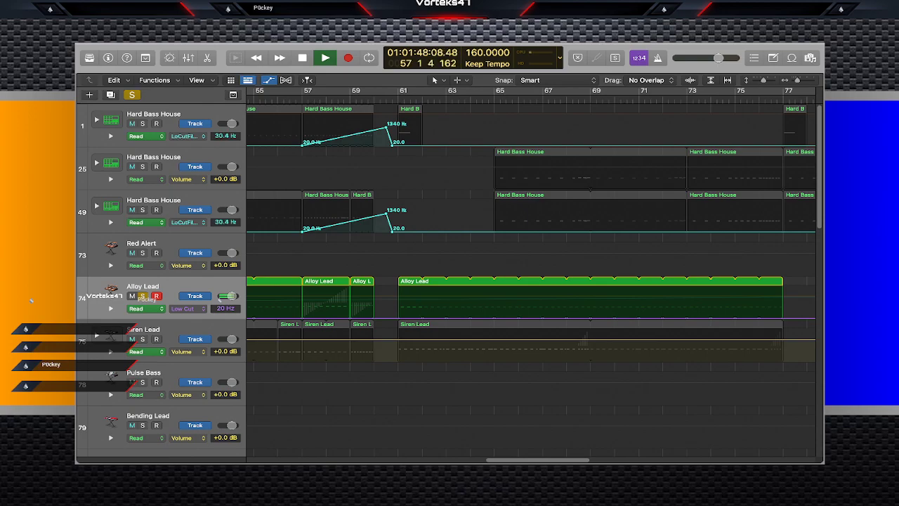
key("space")
key("super+z")
key("super+z")
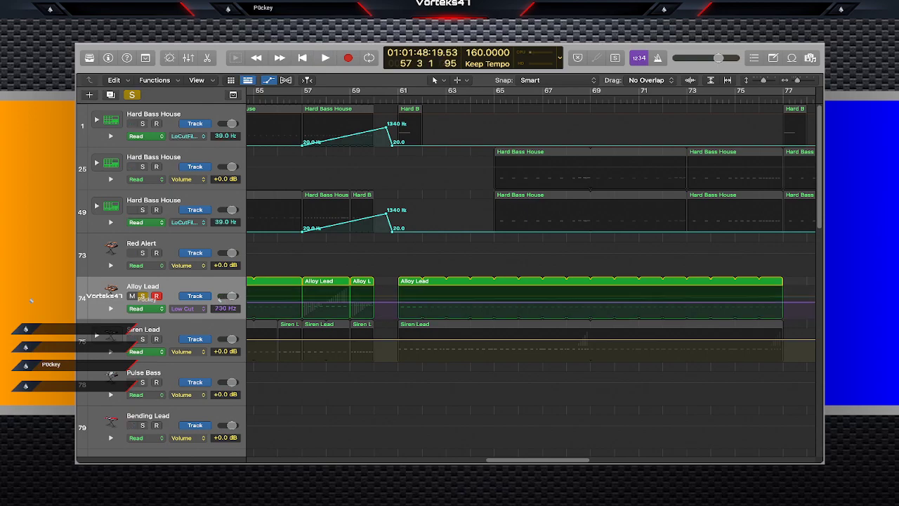
key("space")
key("space")
key("super+z")
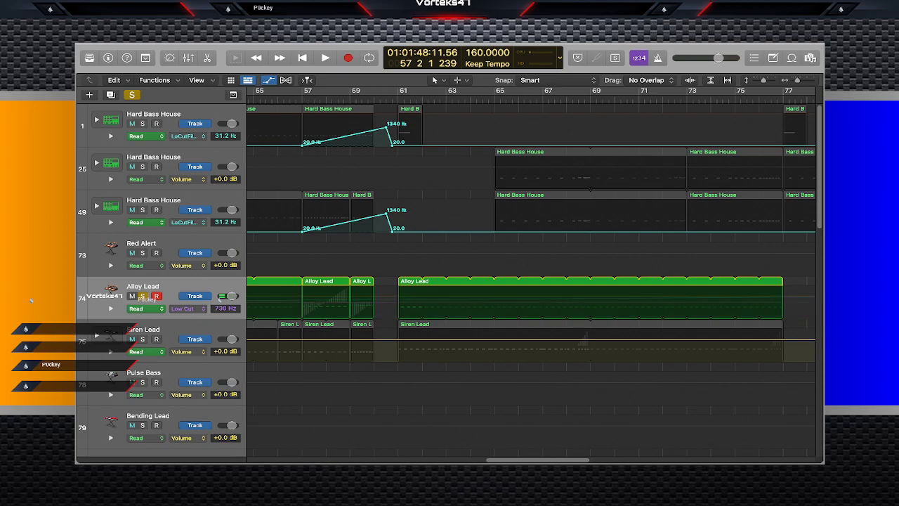
key("super+z")
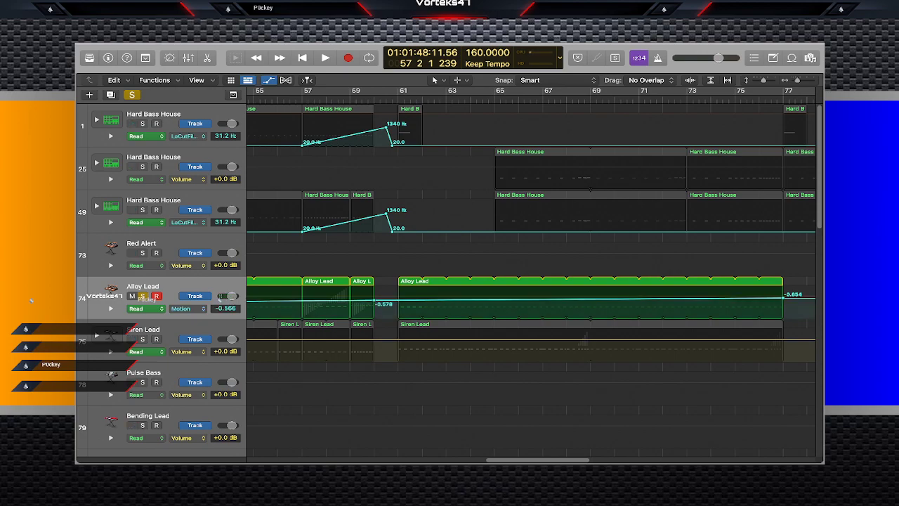
Remove the Motion automation points from the Alloy Lead track across the arrangement, up to the ones at bar 121.
scroll(531, 281, "left", 10)
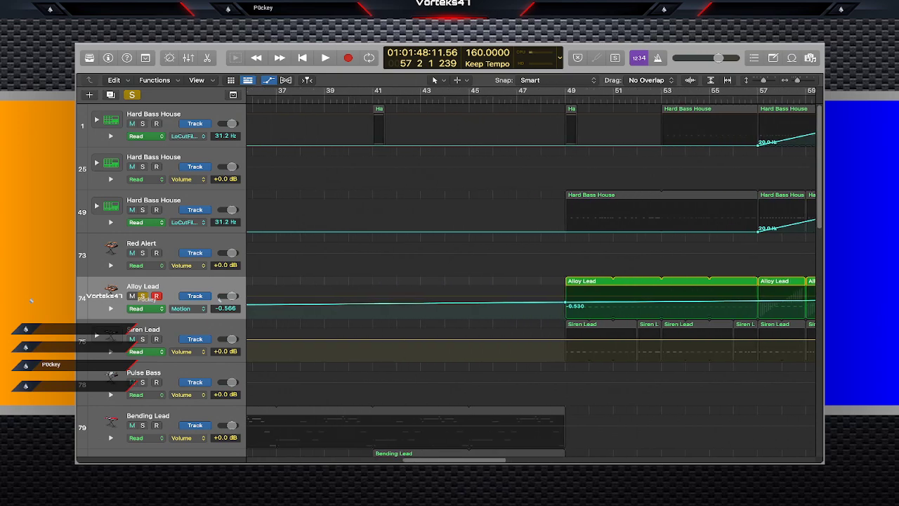
scroll(531, 280, "left", 10)
scroll(531, 281, "down", 1)
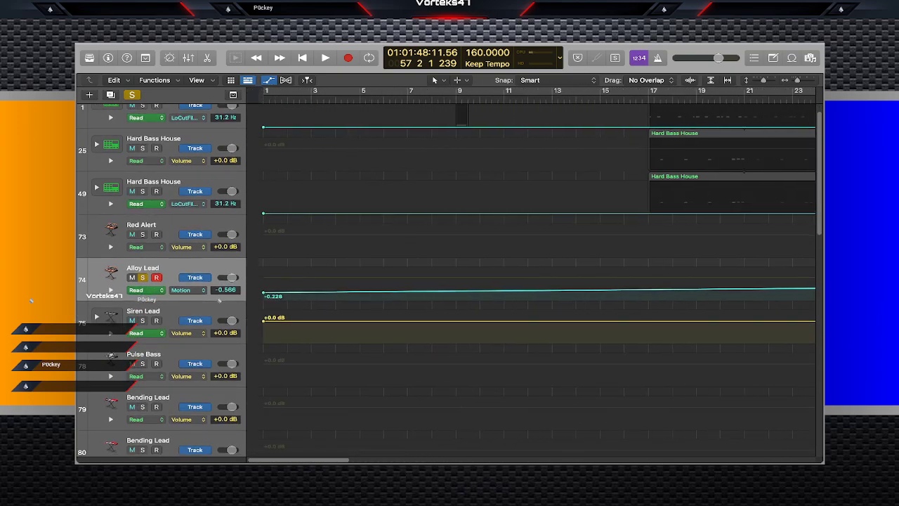
scroll(531, 281, "right", 20)
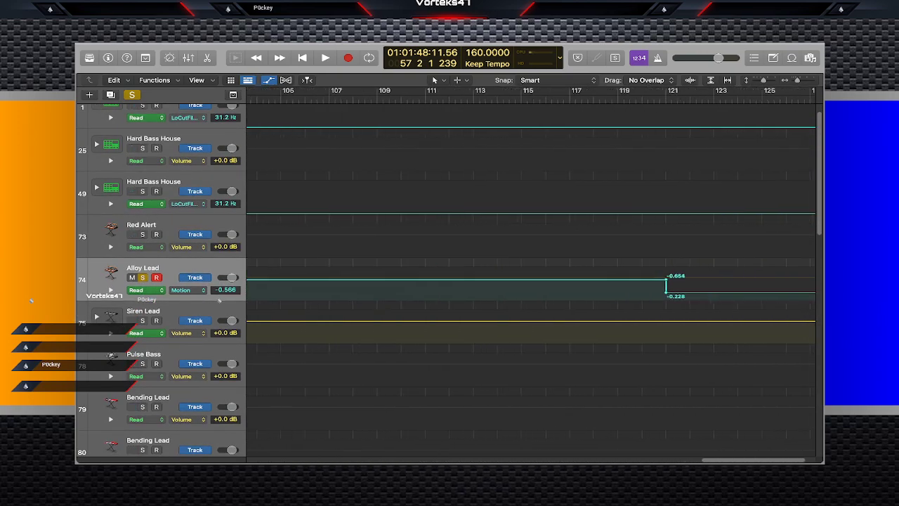
left_click_drag(662, 266, 612, 302)
scroll(531, 281, "left", 20)
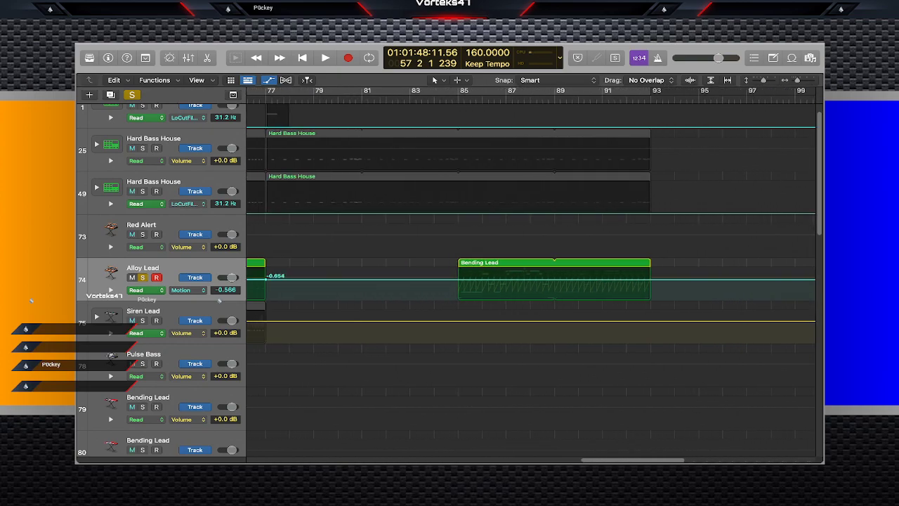
scroll(531, 281, "left", 2)
left_click_drag(631, 279, 281, 268)
key("ctrl+z")
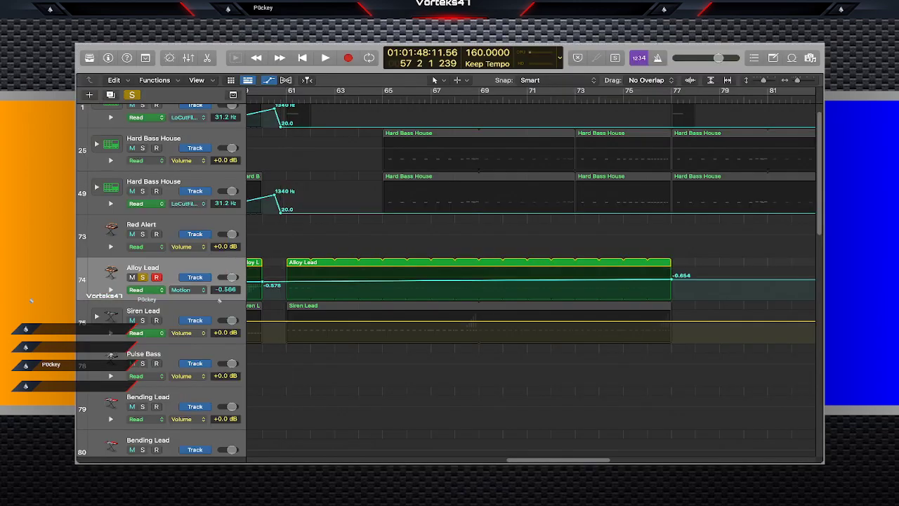
left_click_drag(700, 266, 219, 300)
scroll(531, 281, "right", 20)
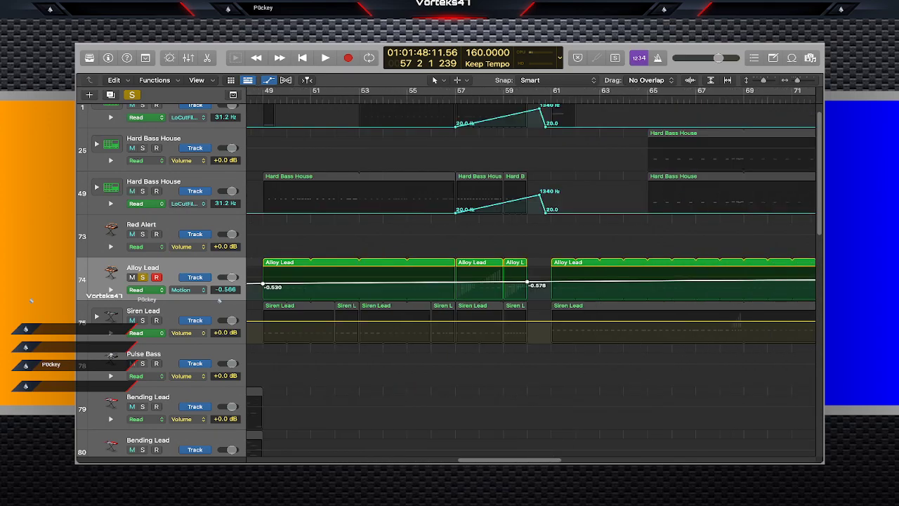
scroll(219, 300, "right", 10)
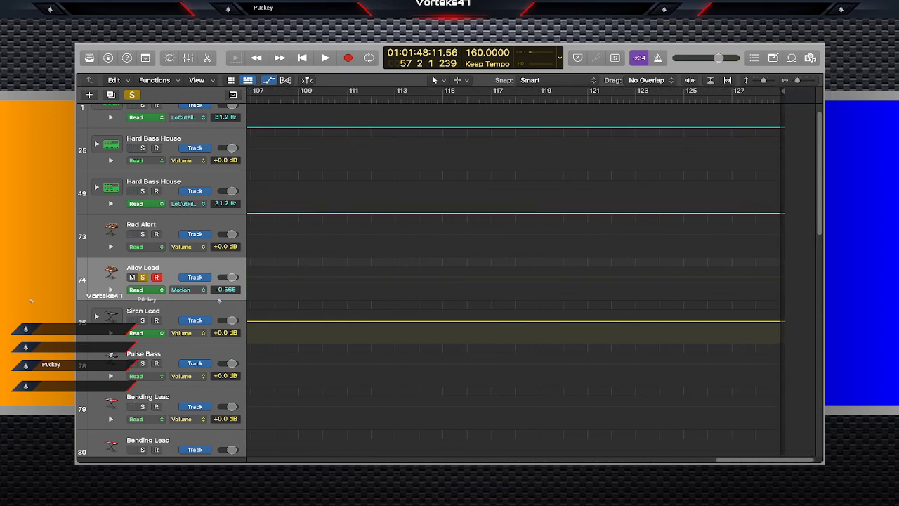
scroll(219, 301, "left", 15)
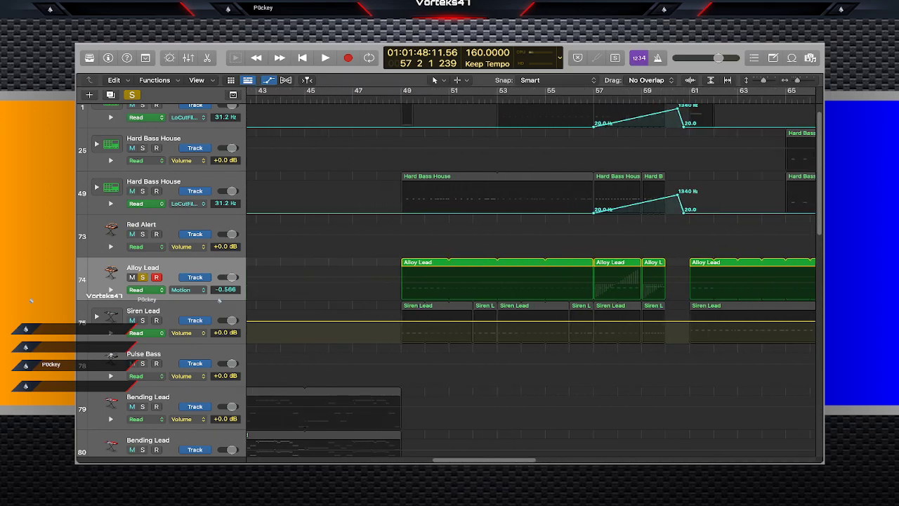
Show the Cutoff parameter on the Alloy Lead track and audition it at 0% and 45%.
key("space")
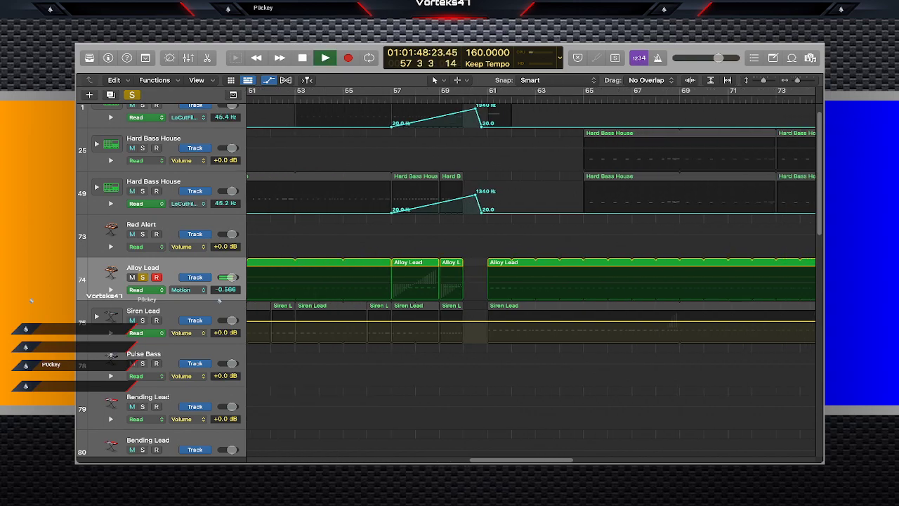
key("space")
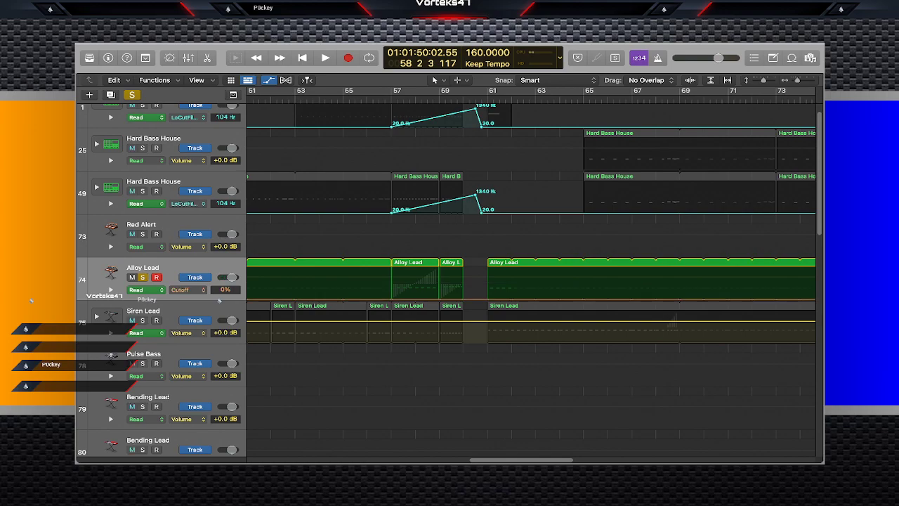
key("comma")
key("space")
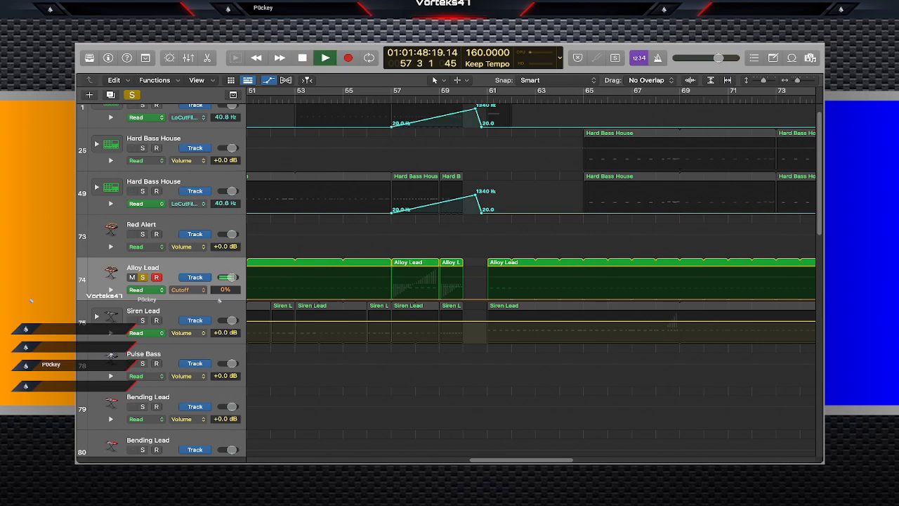
key("Return")
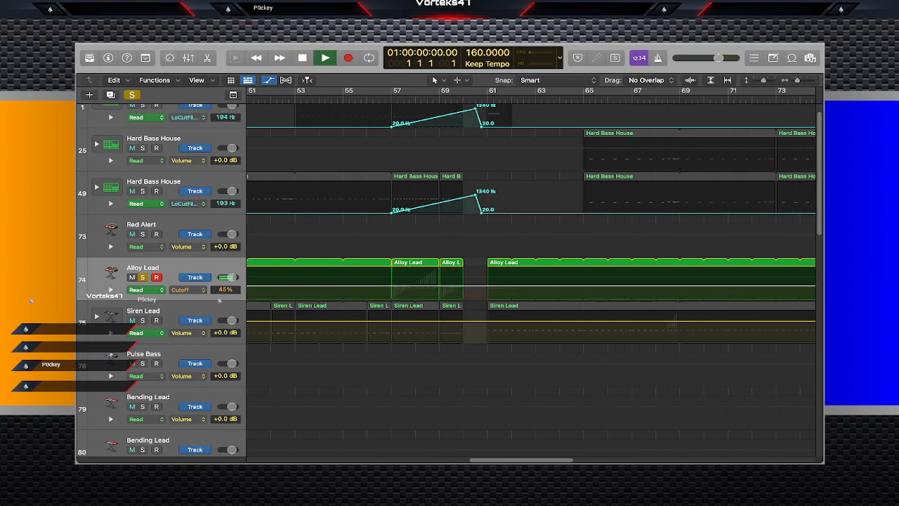
key("space")
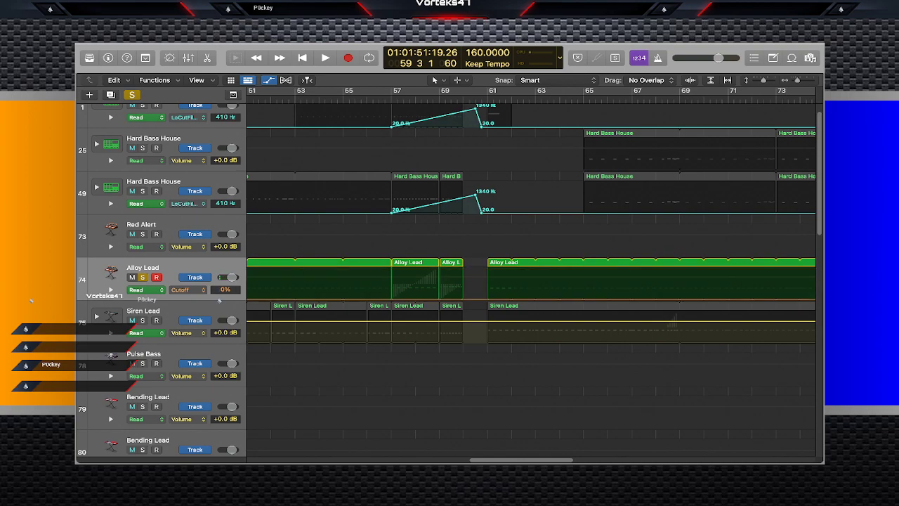
Draw a Cutoff sweep on the Alloy Lead track from 0% at bar 57 to 44% at bar 60 beat 3, dropping back to 0%.
left_click(392, 99)
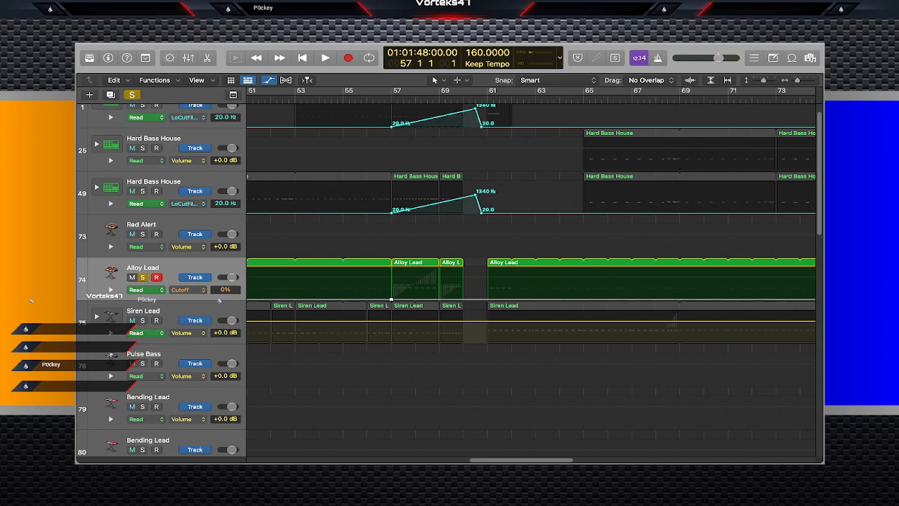
left_click_drag(482, 99, 476, 99)
left_click(481, 299)
left_click(476, 300)
left_click_drag(476, 299, 475, 284)
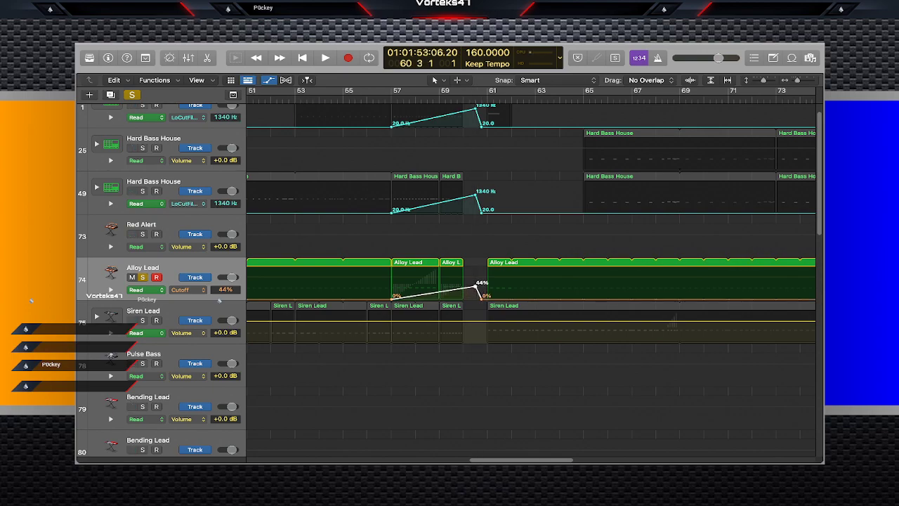
Turn solo off and play the Alloy Lead's Cutoff sweep with the full arrangement from bar 57.
key("s")
left_click(391, 99)
key("space")
scroll(531, 278, "right", 1)
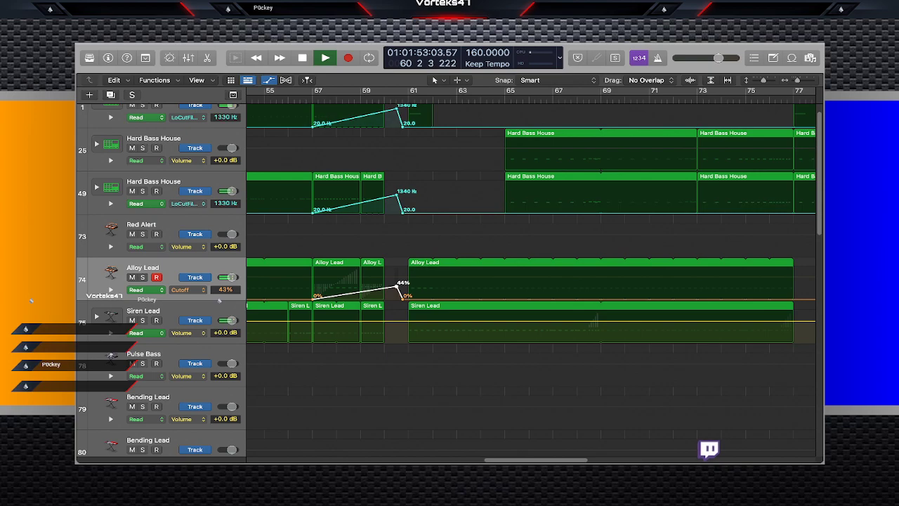
key("space")
Raise the Alloy Lead's Cutoff peak at bar 60 beat 3 to 100% and play the arrangement from bar 56 beat 3.
left_click_drag(396, 276, 396, 268)
left_click(300, 99)
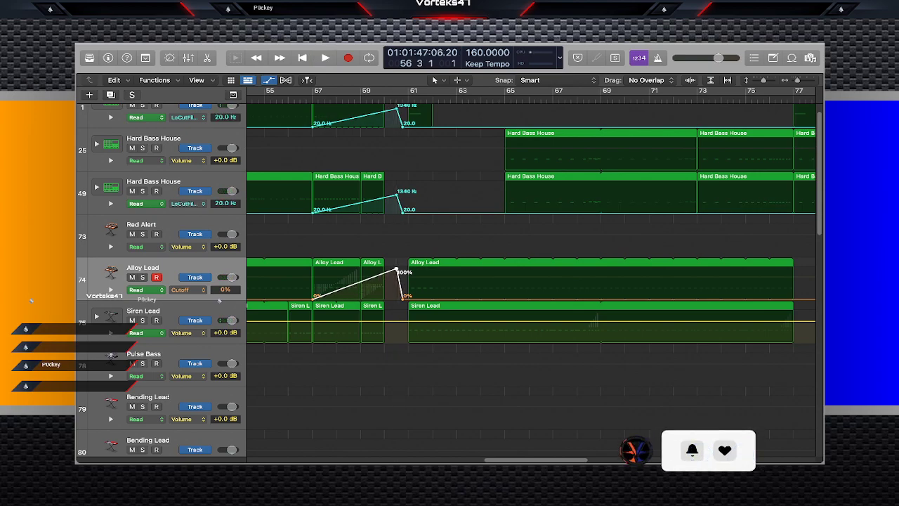
key("space")
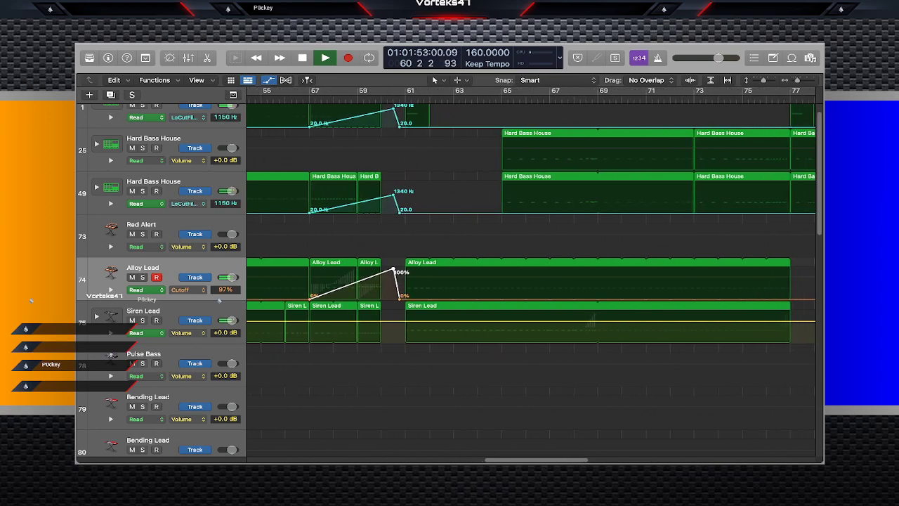
Solo the Alloy Lead track and play through its Cutoff sweep around bars 57 to 61.
key("s")
key("space")
key("space")
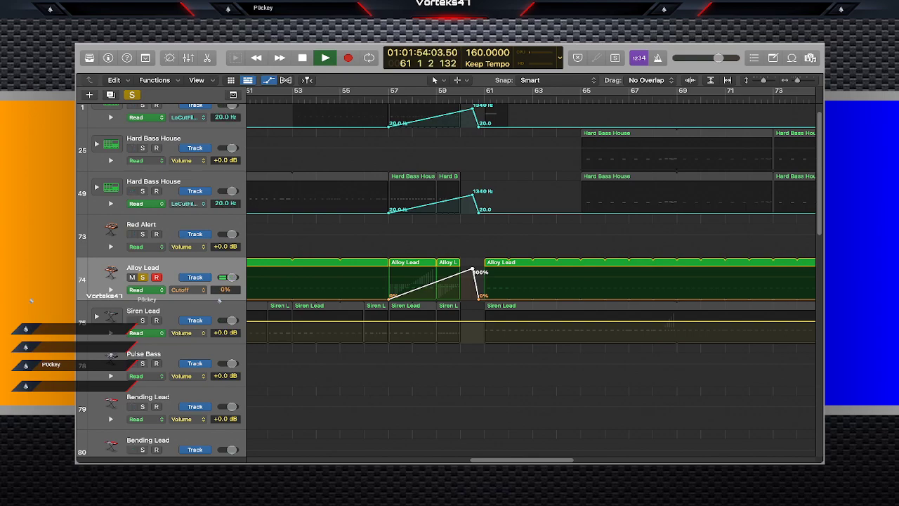
key("space")
Add a Cutoff rise on the Alloy Lead track from 0% at bar 83 to 100% at about bar 84, before the Bending Lead region.
scroll(531, 281, "right", 10)
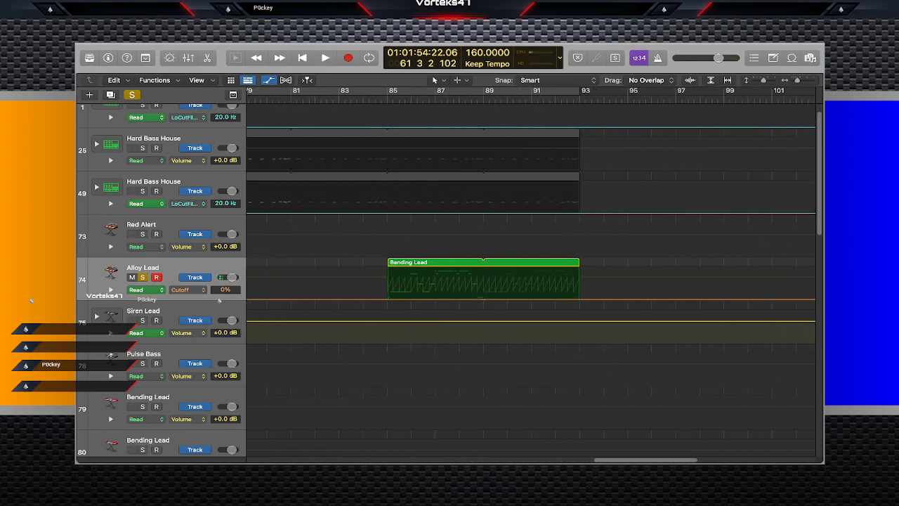
scroll(531, 281, "left", 4)
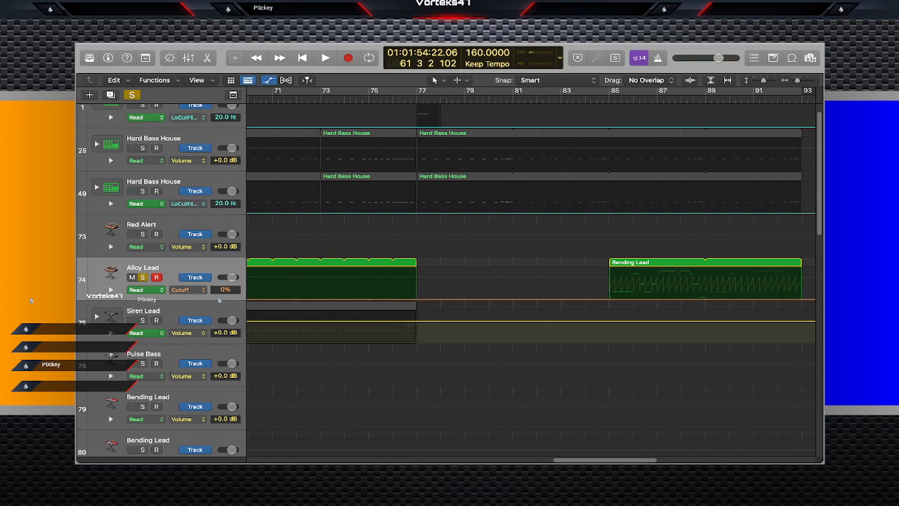
scroll(531, 281, "right", 2)
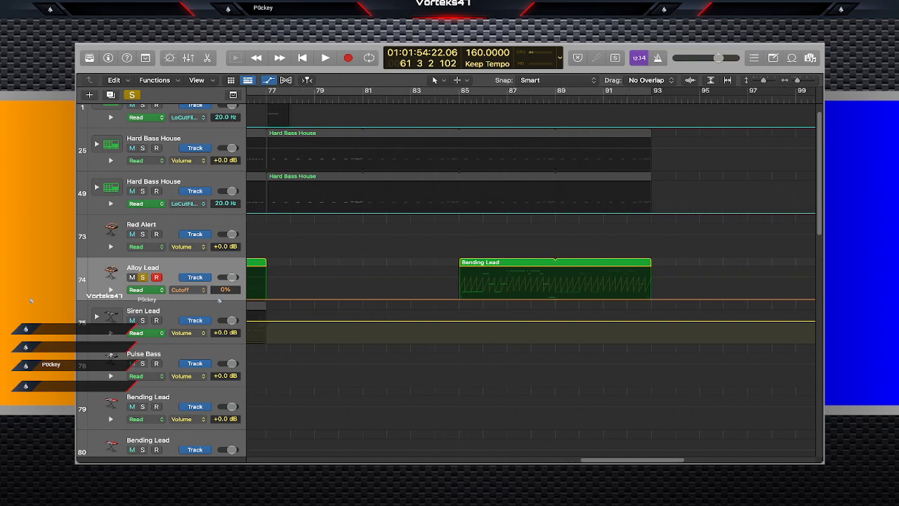
left_click(412, 299)
left_click_drag(433, 300, 433, 269)
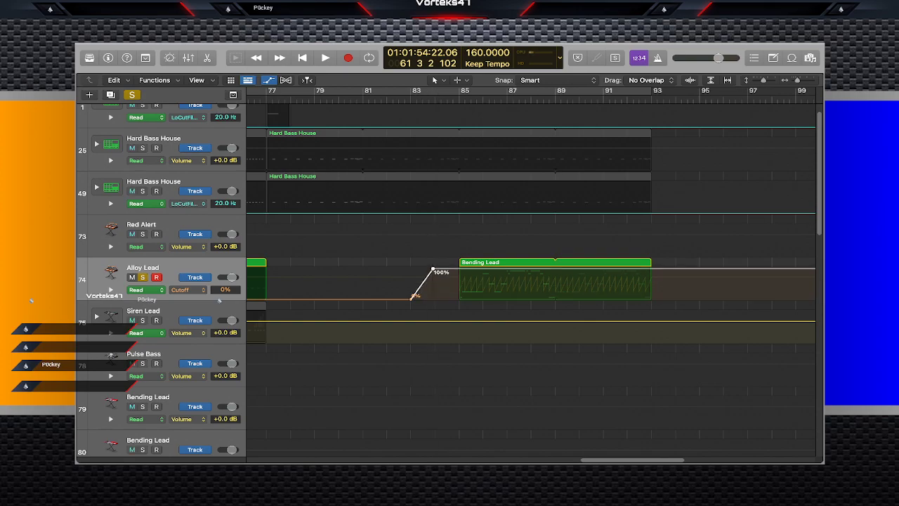
Replace the Alloy Lead's Cutoff rise before the Bending Lead region with one from 0% at bar 84 beat 4 to 100% at bar 85.
left_click_drag(452, 264, 396, 301)
key("Delete")
left_click(459, 99)
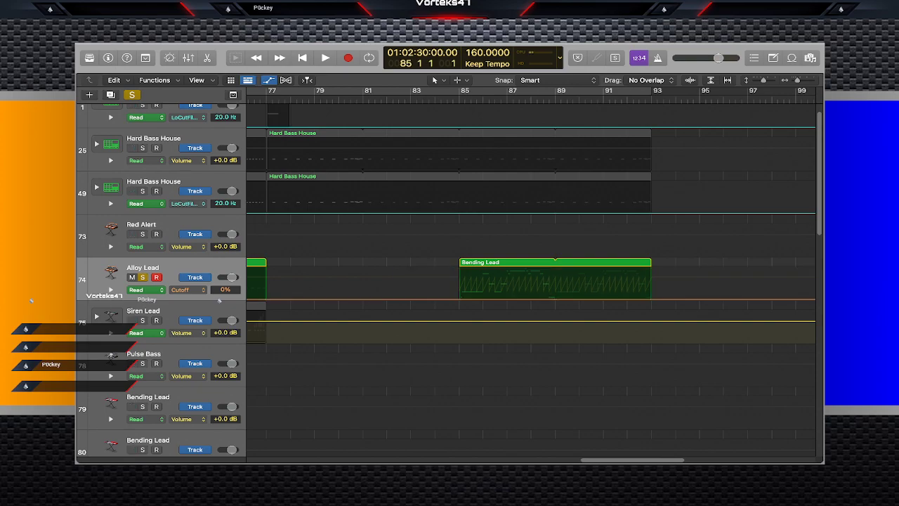
left_click(459, 299)
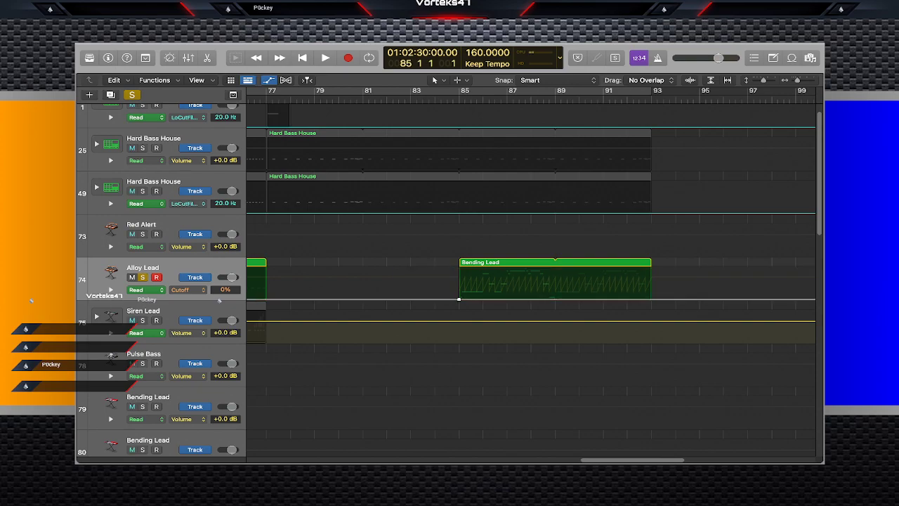
left_click(453, 300)
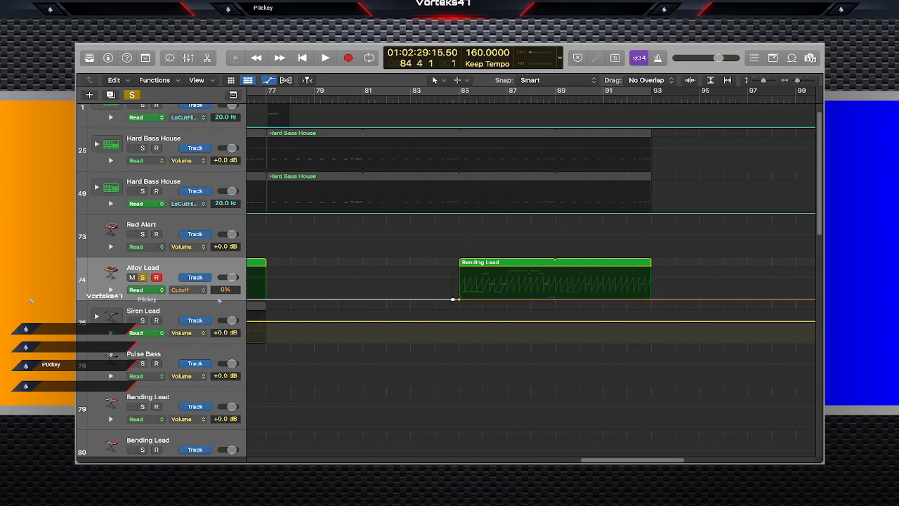
left_click_drag(458, 299, 460, 270)
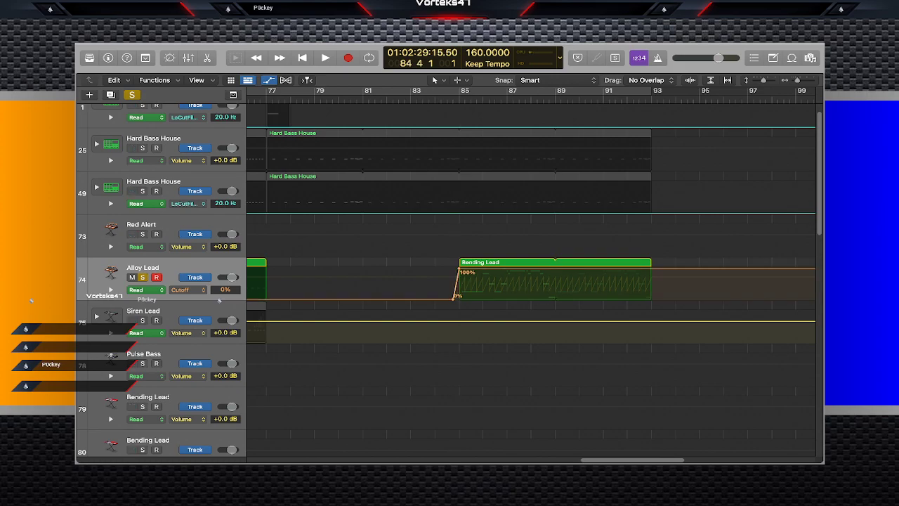
Play the soloed Alloy Lead track through its Cutoff rise at the start of the Bending Lead region.
key("space")
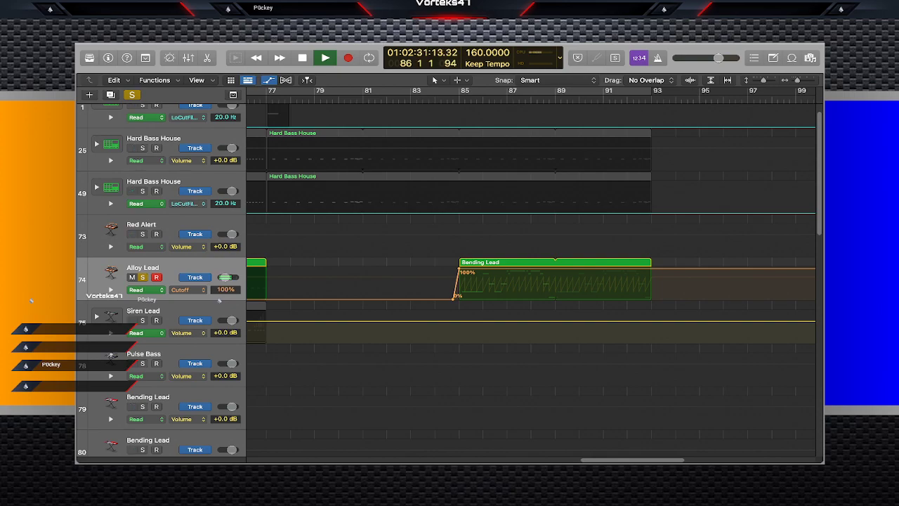
key("space")
key("space")
key("space")
Turn solo off and play the Cutoff rise around bar 85 with the full arrangement.
left_click(449, 283)
key("s")
key("space")
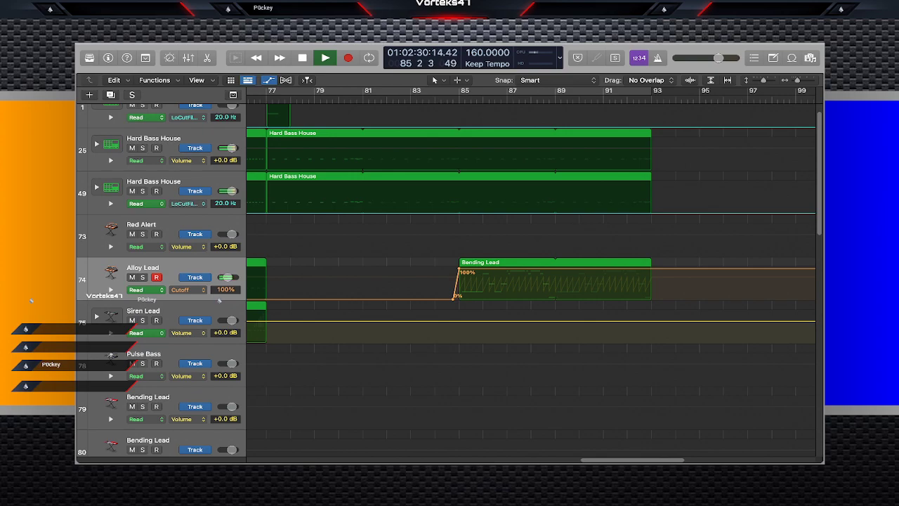
key("space")
key("space")
key("space")
Switch the Siren Lead track's displayed automation from Volume to Lo Cut frequency.
scroll(531, 281, "left", 10)
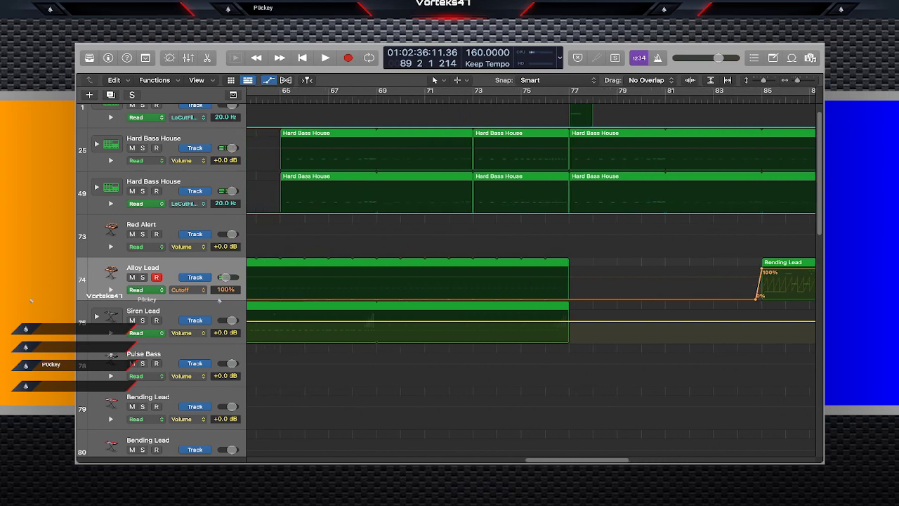
scroll(531, 281, "left", 15)
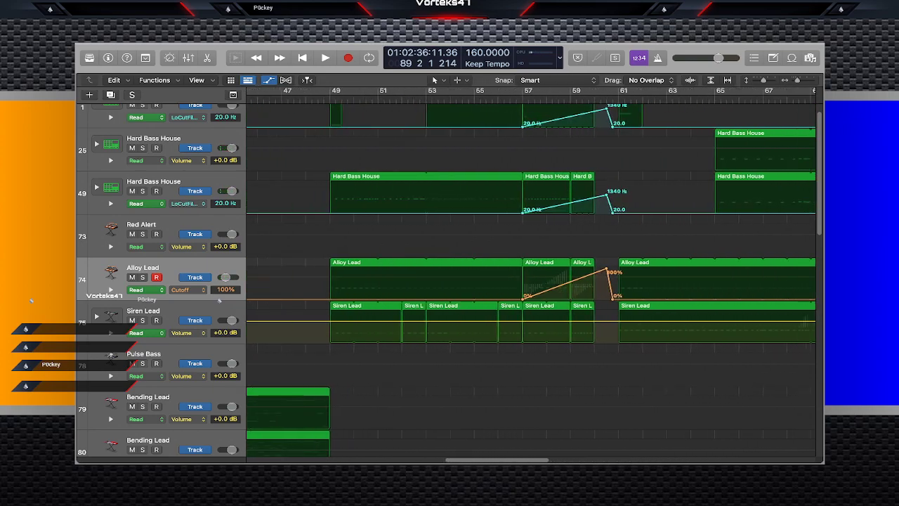
scroll(531, 281, "right", 2)
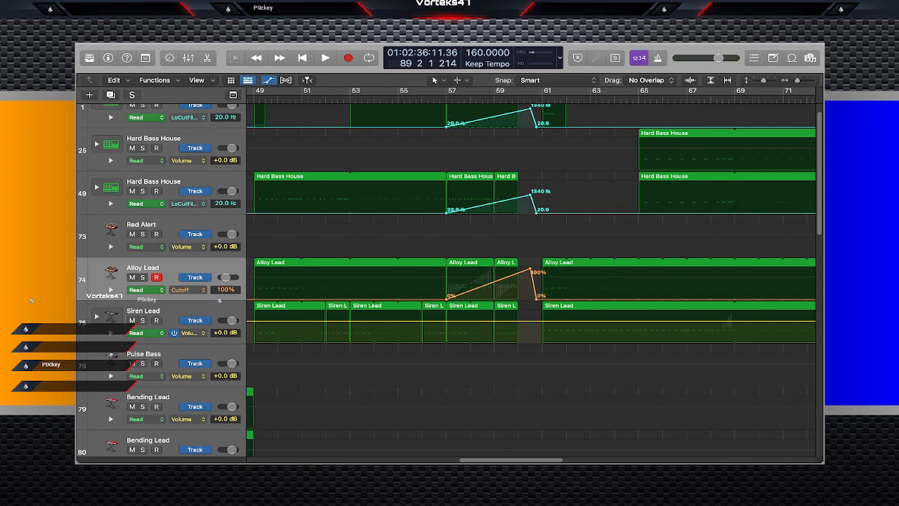
left_click(188, 333)
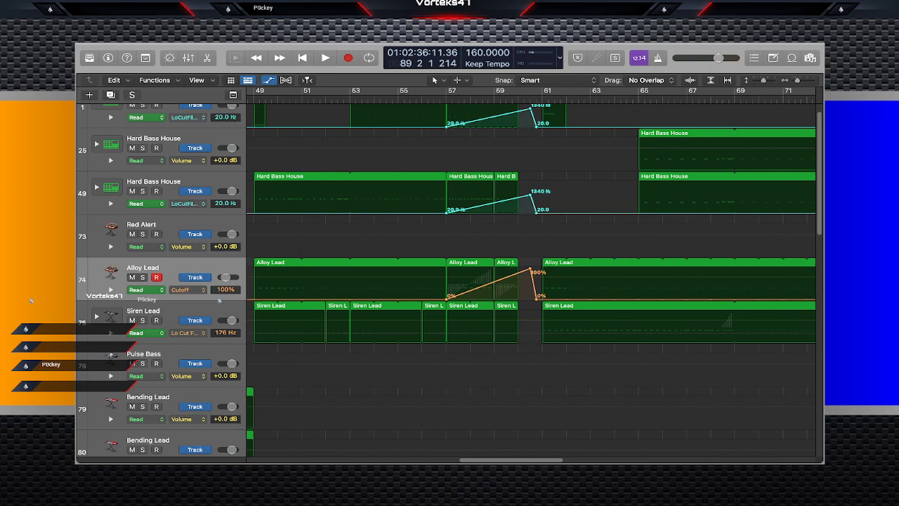
Switch the Alloy Lead track's displayed automation from Cutoff to Lo Cut frequency.
left_click(184, 267)
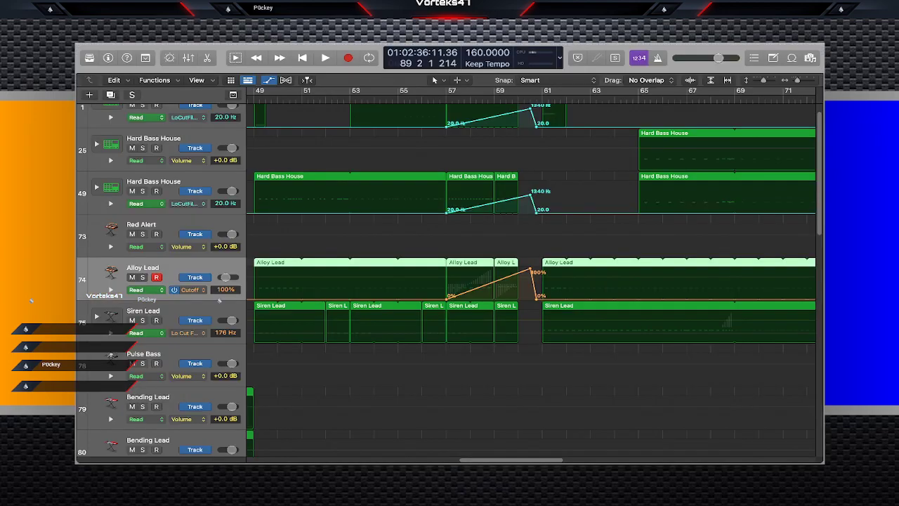
left_click(189, 289)
left_click(450, 288)
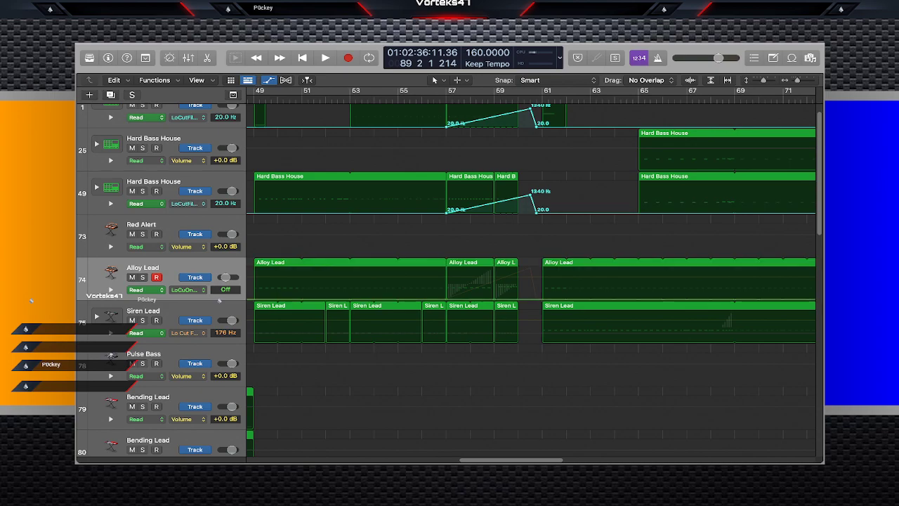
left_click_drag(450, 300, 450, 268)
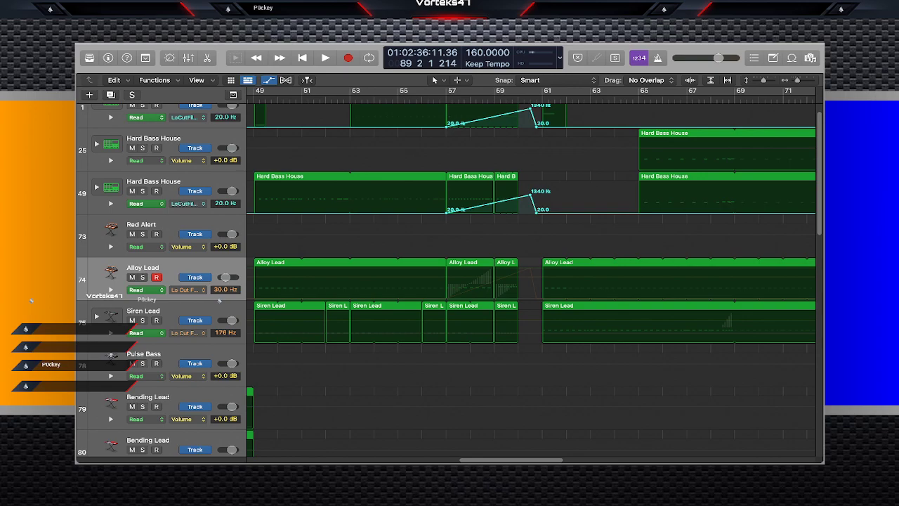
Add Lo Cut frequency points on the Alloy Lead track at bar 57, bar 60 beat 3 and bar 60 beat 4.
scroll(531, 274, "right", 3)
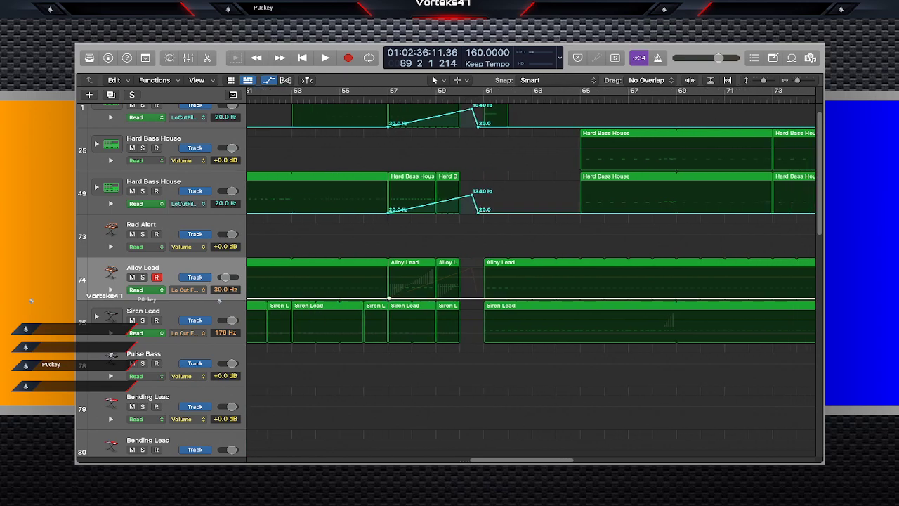
left_click(388, 98)
left_click(472, 98)
left_click(471, 298)
key("comma")
key("period")
key("period")
left_click(478, 298)
Solo the Alloy Lead, raise its Lo Cut frequency point at bar 60 beat 3 to 20000 Hz and play the sweep.
key("s")
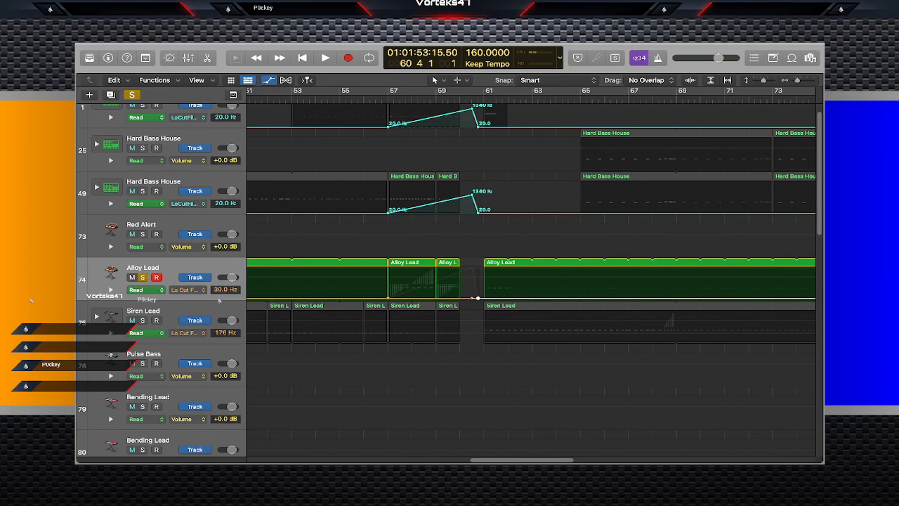
left_click_drag(471, 298, 472, 269)
key("space")
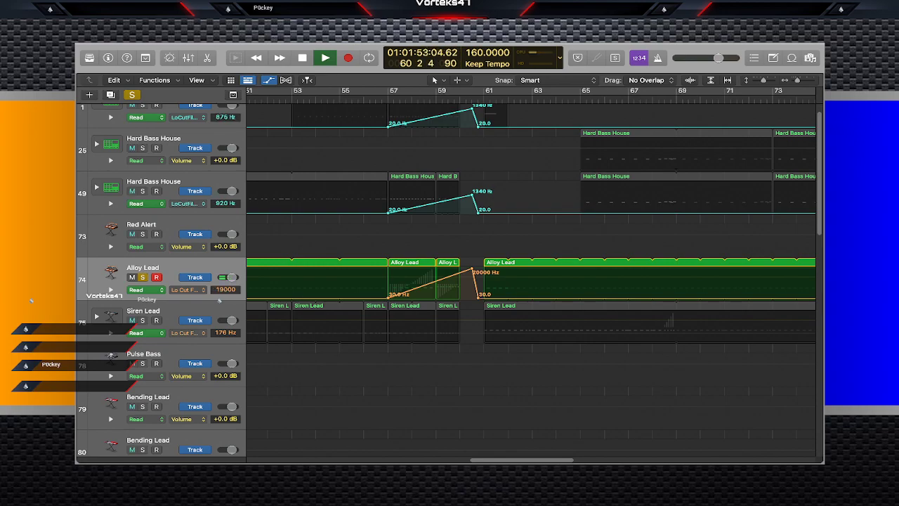
key("space")
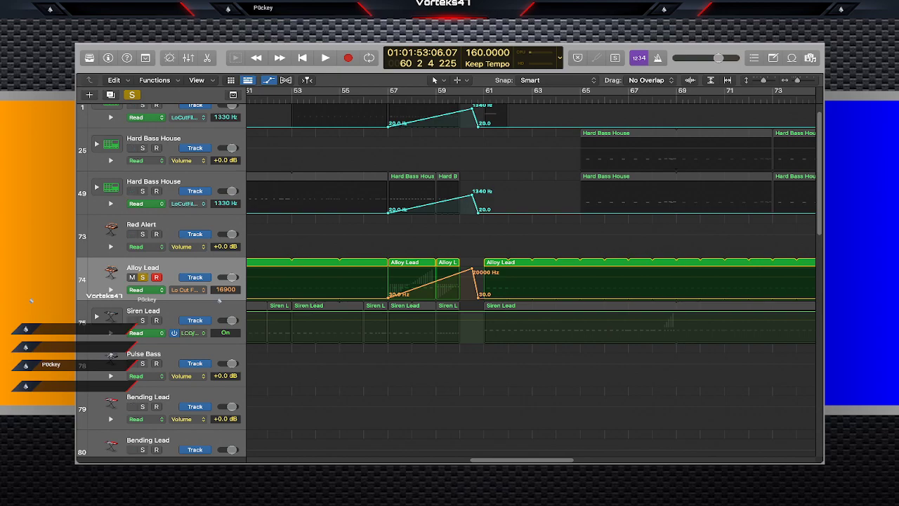
Display the Siren Lead's Lo Cut frequency automation again and turn off the Alloy Lead's solo.
left_click(188, 333)
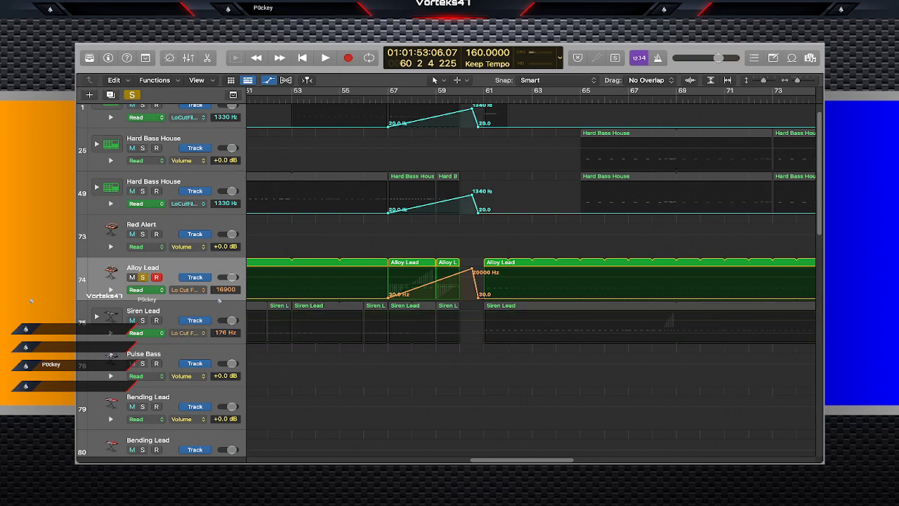
left_click_drag(490, 282, 381, 282)
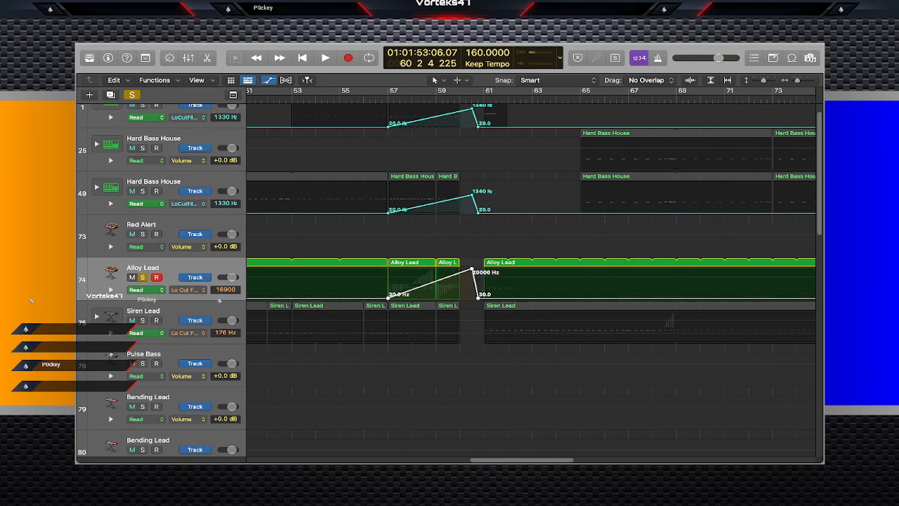
left_click(382, 283)
key("s")
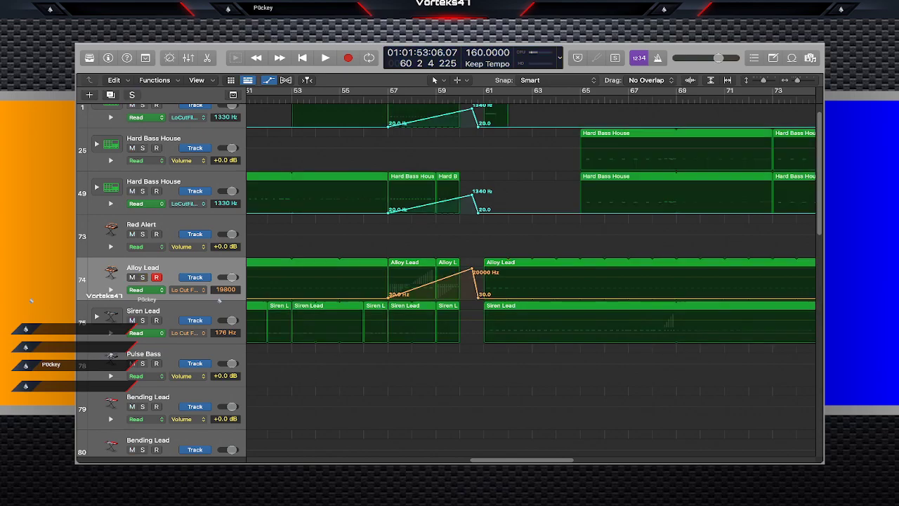
Solo the Siren Lead track and add a Lo Cut Frequency automation point of 176 Hz at bar 57.
key("Down")
key("s")
left_click(389, 95)
left_click(389, 333)
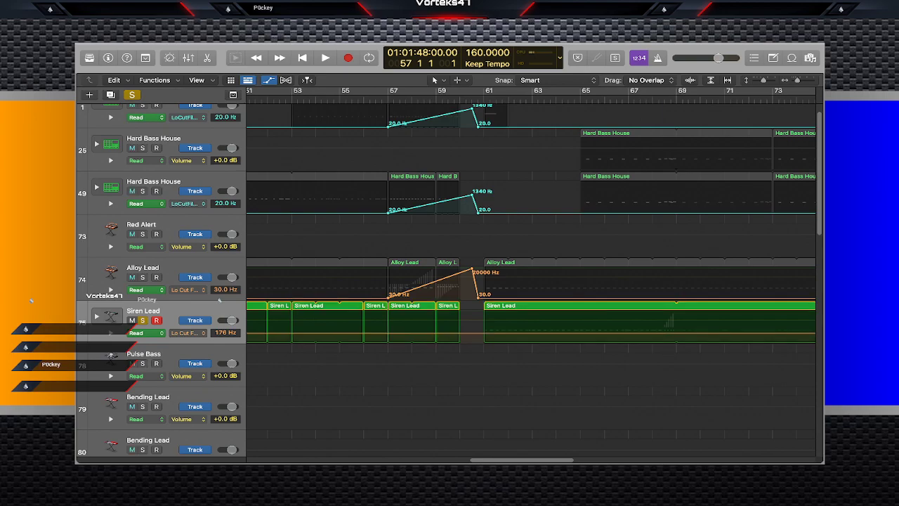
left_click(395, 333)
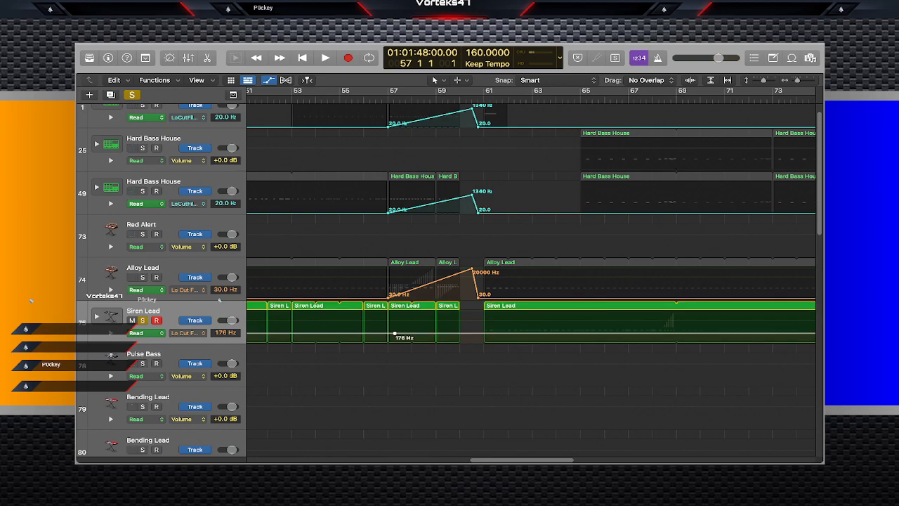
left_click_drag(395, 333, 388, 333)
Shape the Siren Lead low-cut automation to rise to 20000 Hz at bar 60 beat 3 and drop straight back to 176 Hz.
left_click(484, 99)
left_click(484, 333)
key("super+z")
left_click(478, 333)
left_click_drag(478, 333, 472, 311)
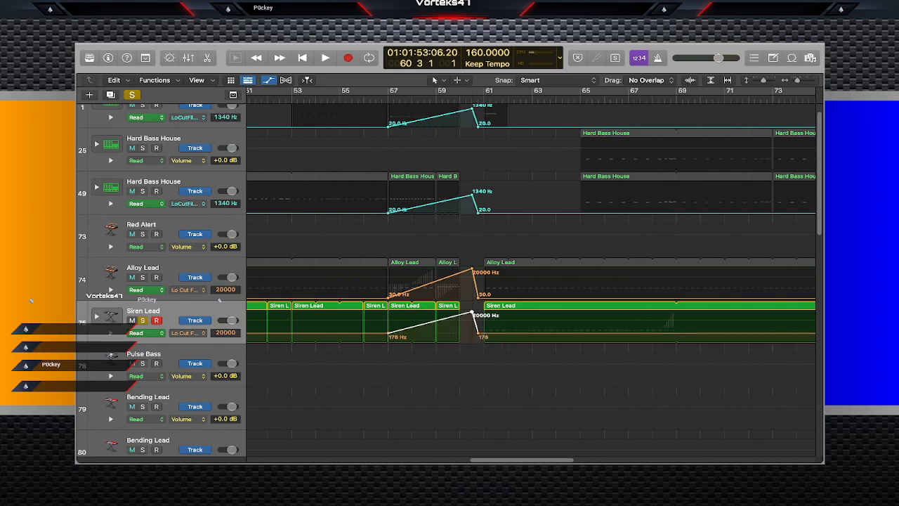
Play the soloed Siren Lead through its low-cut sweep into bar 61.
key("space")
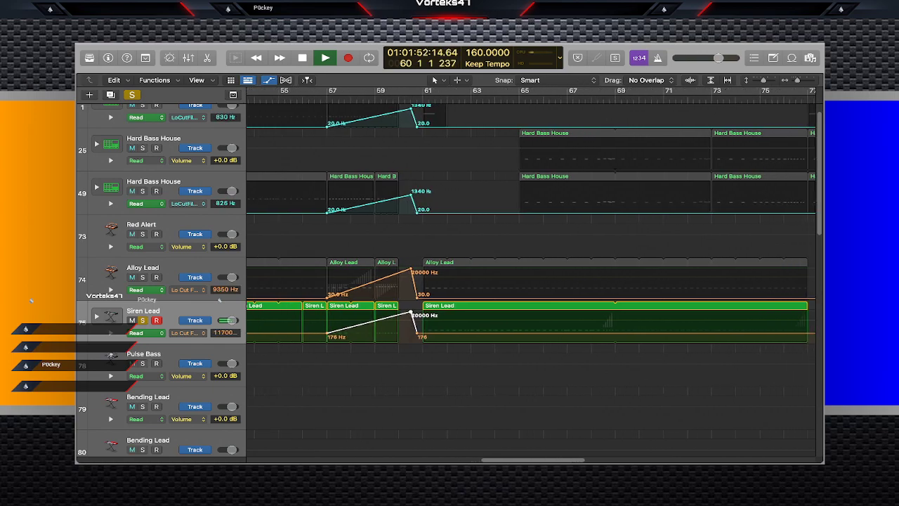
scroll(531, 281, "up", 2)
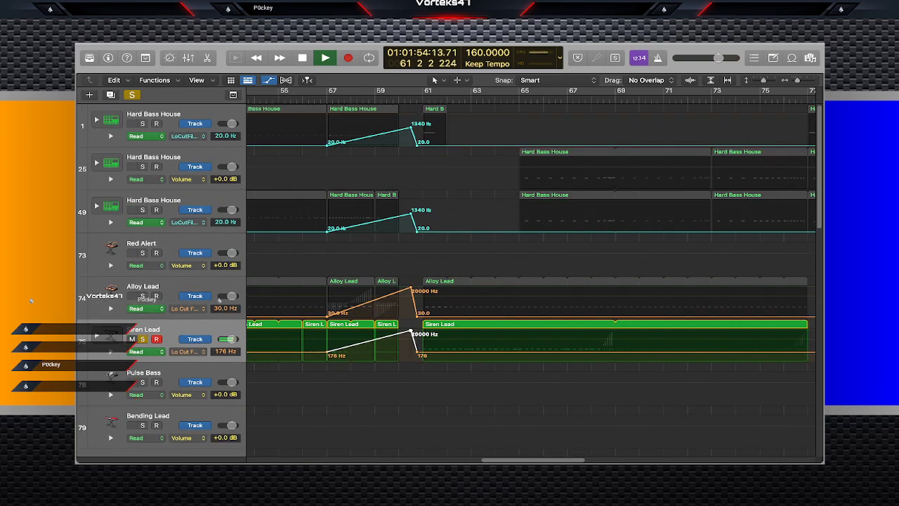
key("space")
Unsolo the Siren Lead track and play the sweep into bar 61 with all tracks.
key("s")
key("space")
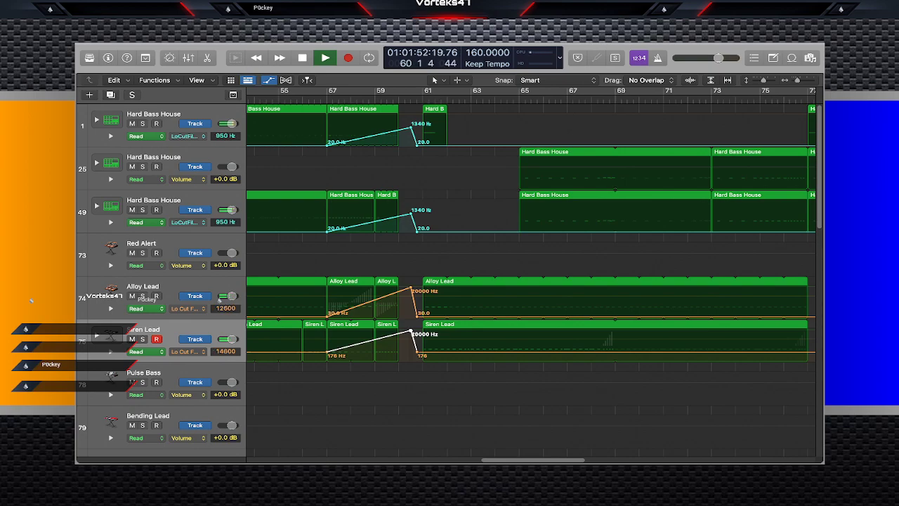
key("space")
Select the Festival Snare Buildup 01 track and hide the automation lanes in the track area.
scroll(219, 299, "down", 6)
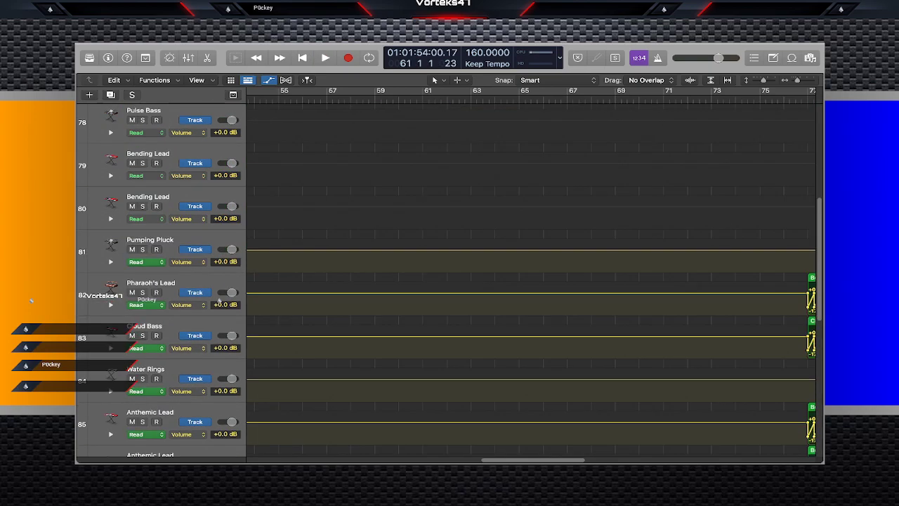
scroll(219, 301, "down", 5)
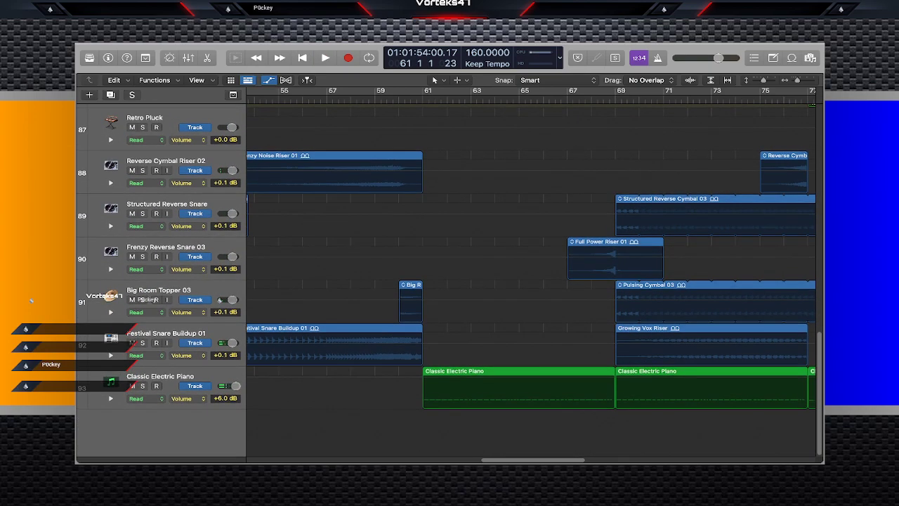
left_click(167, 333)
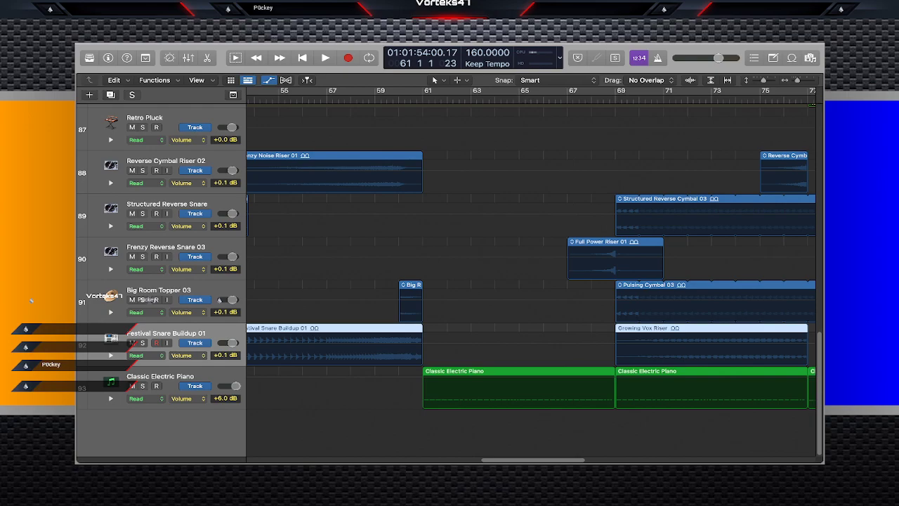
scroll(449, 281, "up", 15)
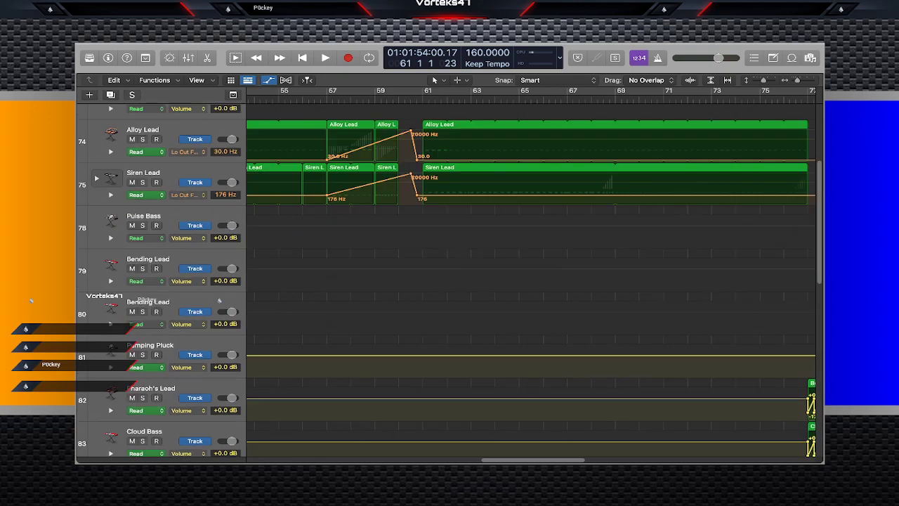
scroll(450, 281, "up", 5)
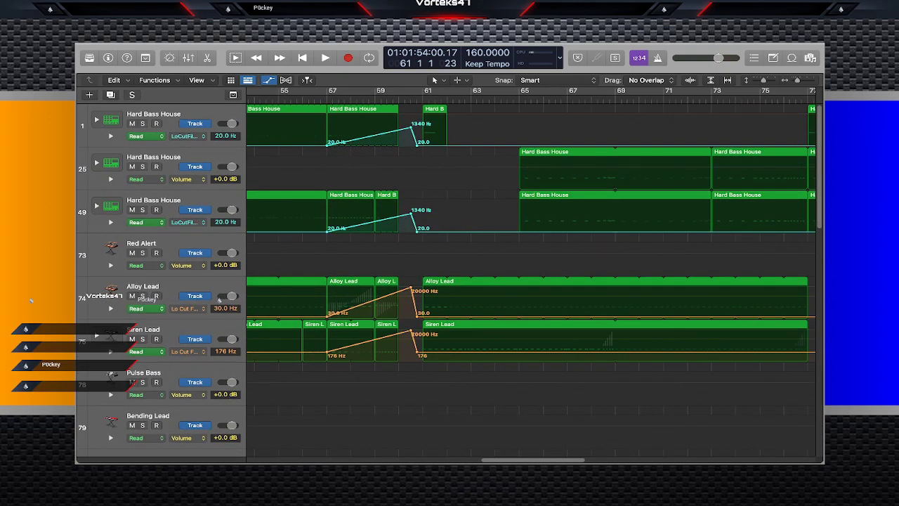
key("super+Up")
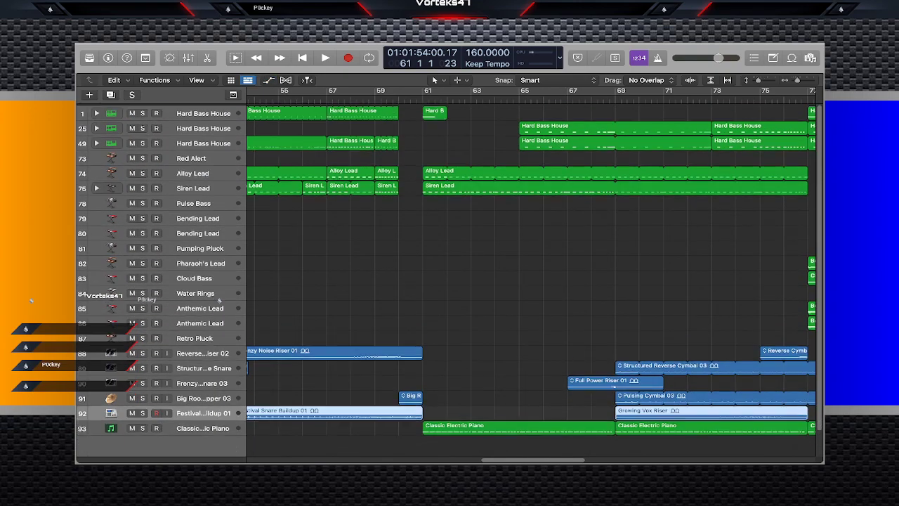
Play the buildup into bar 61 and deselect all regions.
key("space")
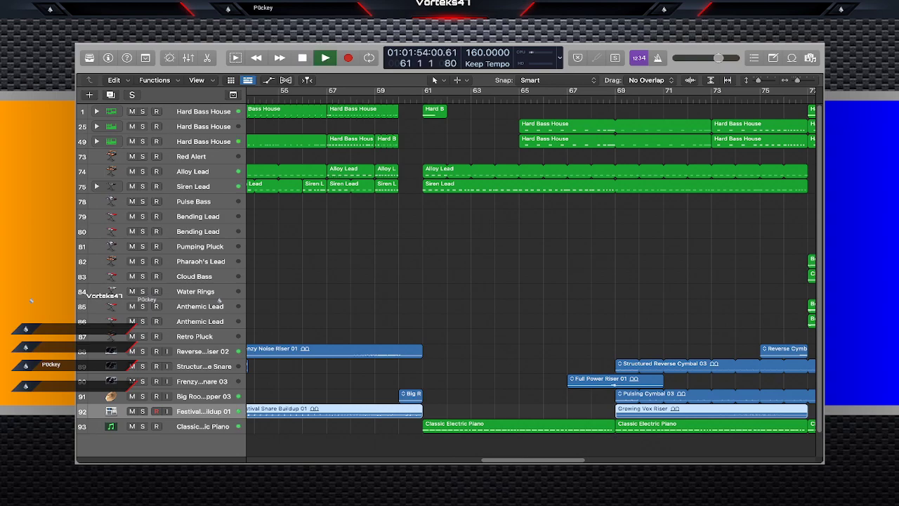
key("alt+shift+d")
key("space")
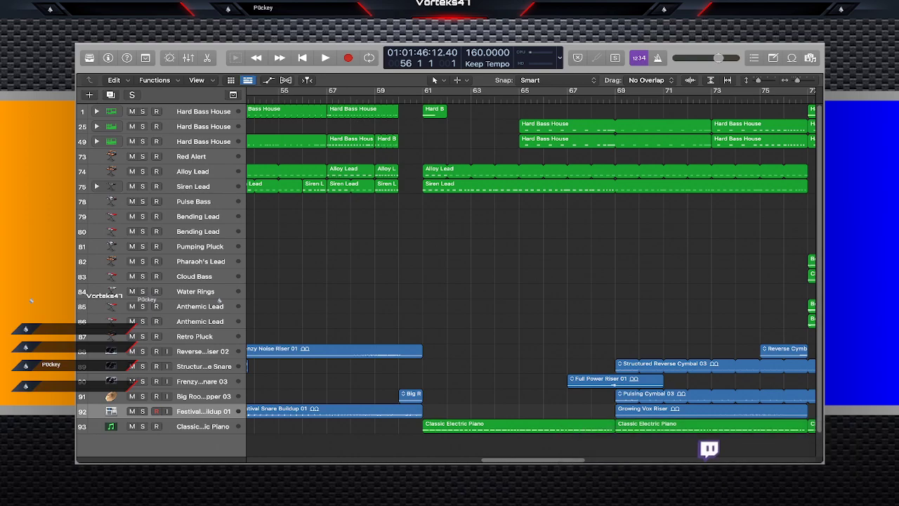
Play the arrangement from bar 48 through the buildup and past bar 68.
scroll(532, 277, "left", 5)
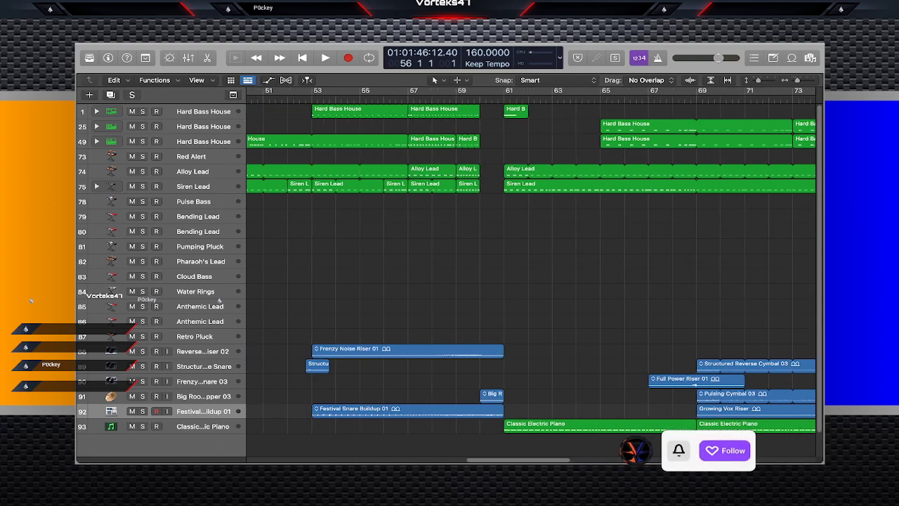
scroll(531, 277, "left", 3)
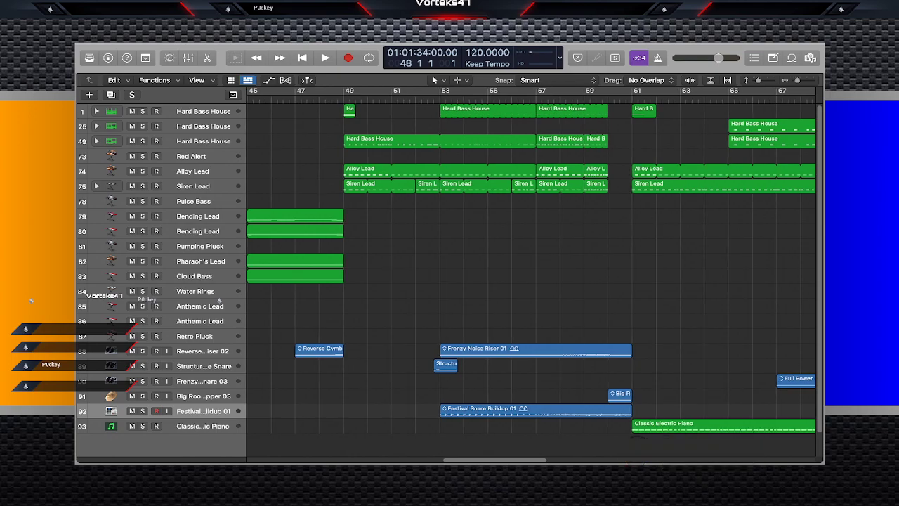
key("space")
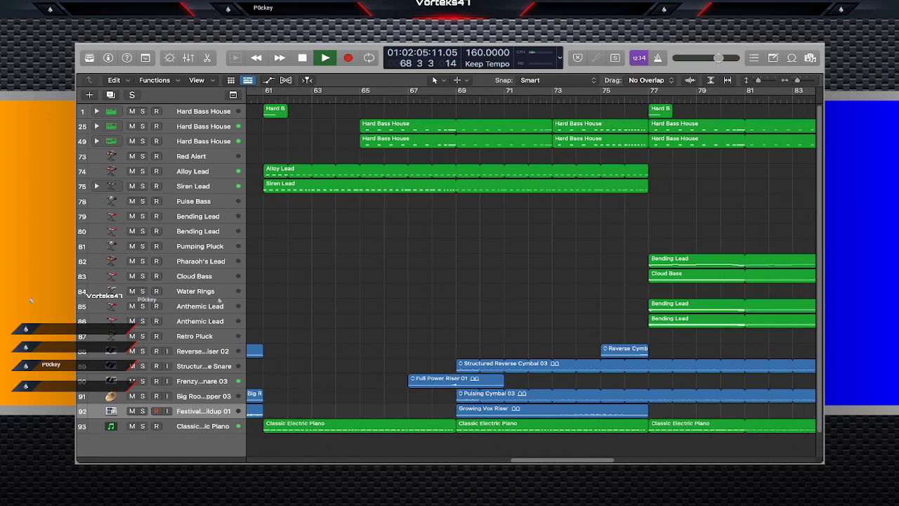
key("space")
Replay the snare and riser buildup and stop at the start of bar 61.
scroll(531, 267, "left", 8)
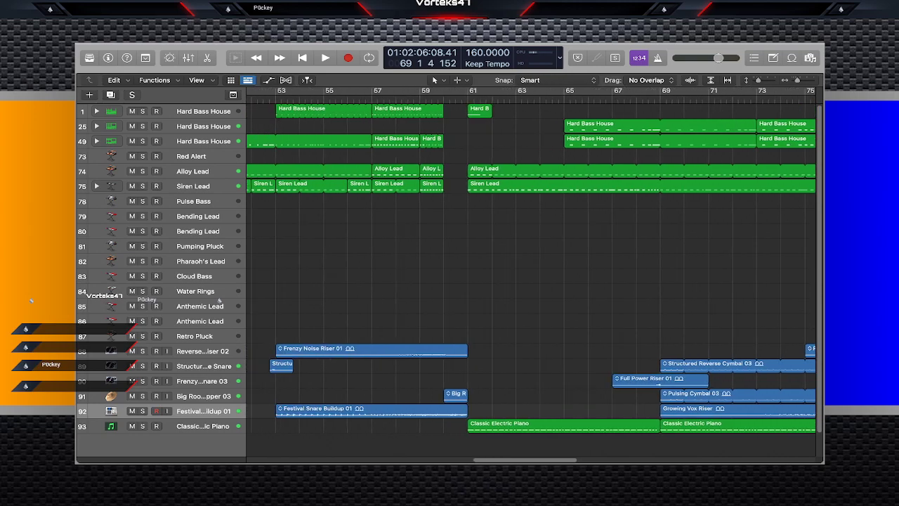
scroll(531, 261, "left", 3)
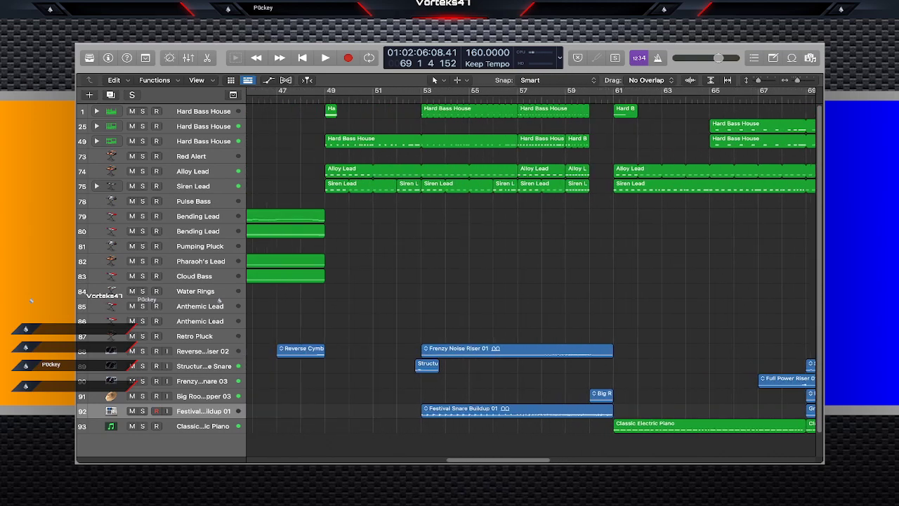
key("space")
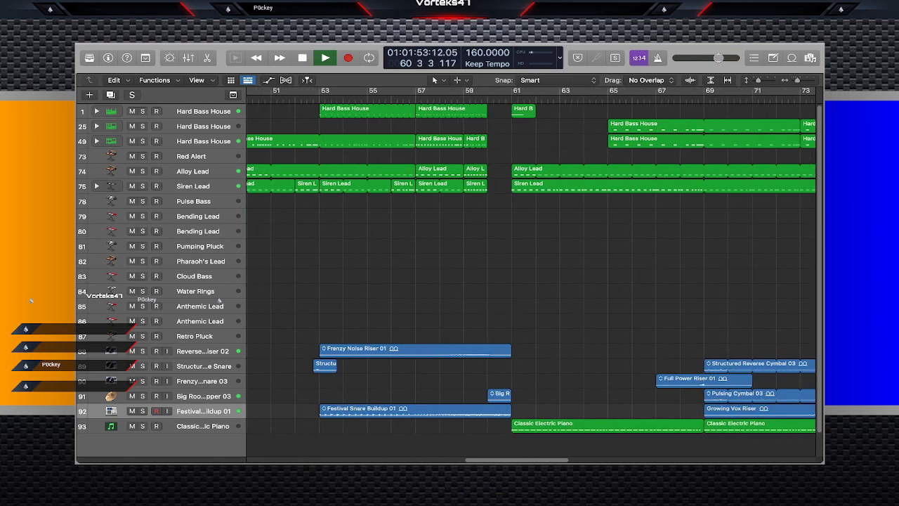
key("space")
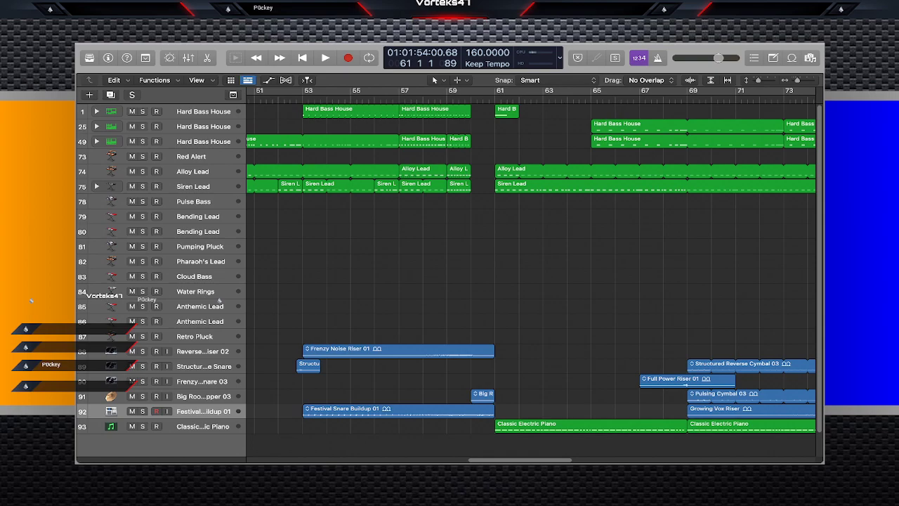
Move the playhead to bar 58 beat 3 and examine the track automation lanes around the buildup.
left_click(437, 99)
key("a")
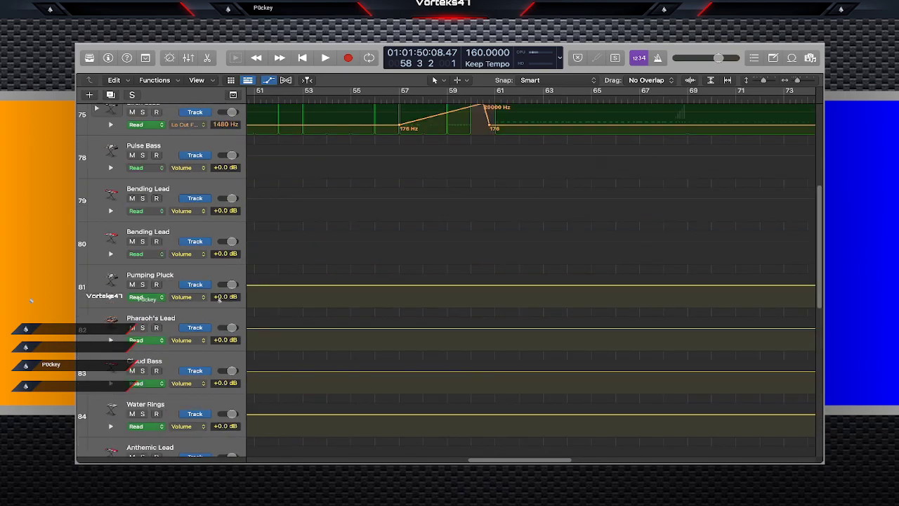
key("a")
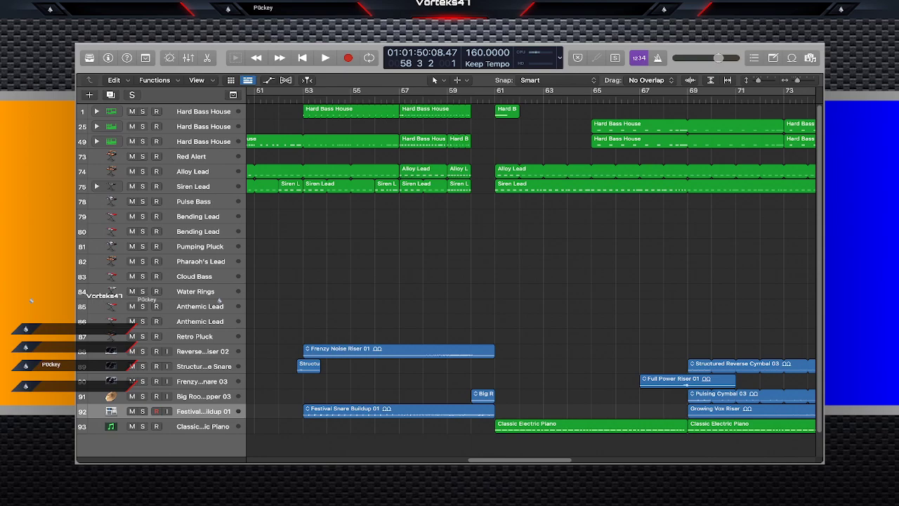
Return the playhead to bar 1 and turn on cycle mode over the arrangement.
scroll(531, 274, "left", 5)
scroll(531, 274, "left", 15)
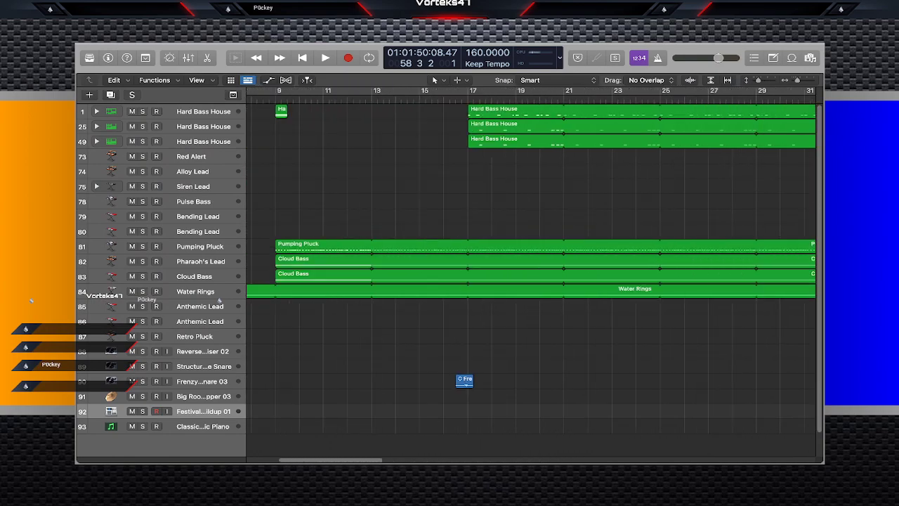
scroll(531, 274, "left", 4)
key("Return")
key("c")
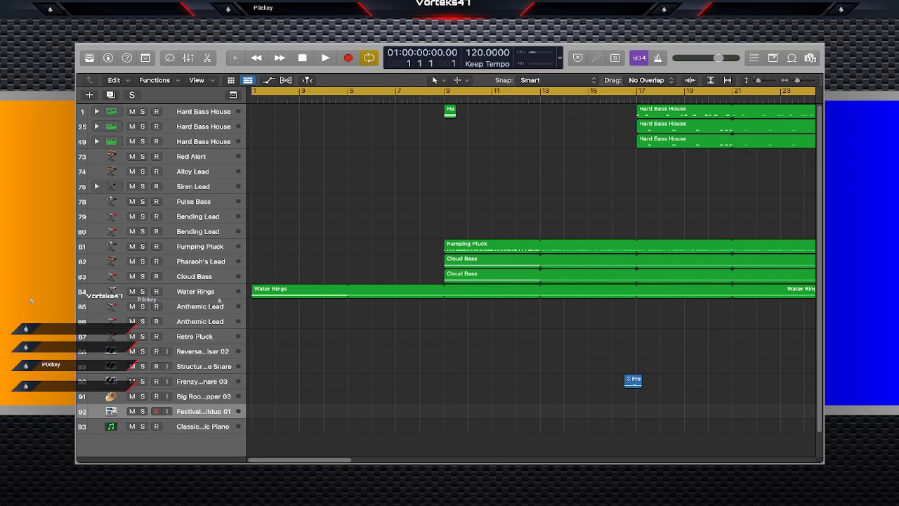
Play the arrangement from bar 1 through to its end at bar 93.
key("space")
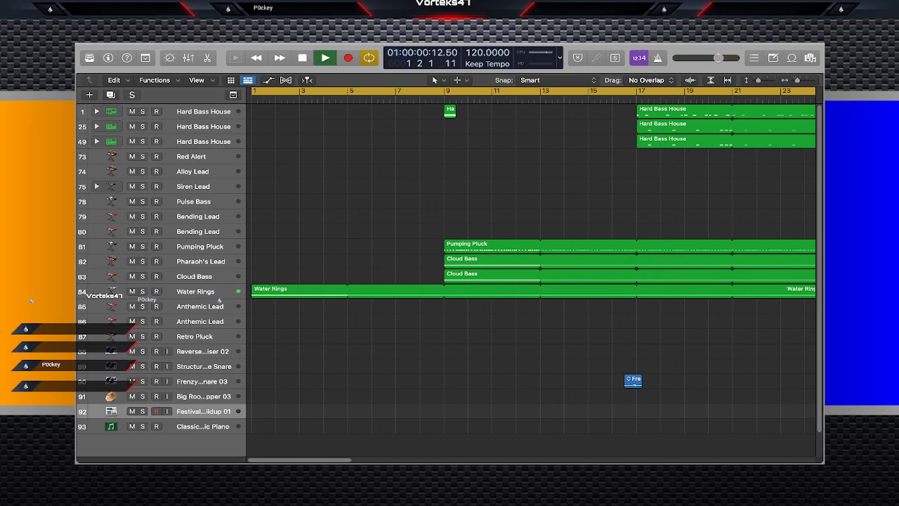
key("space")
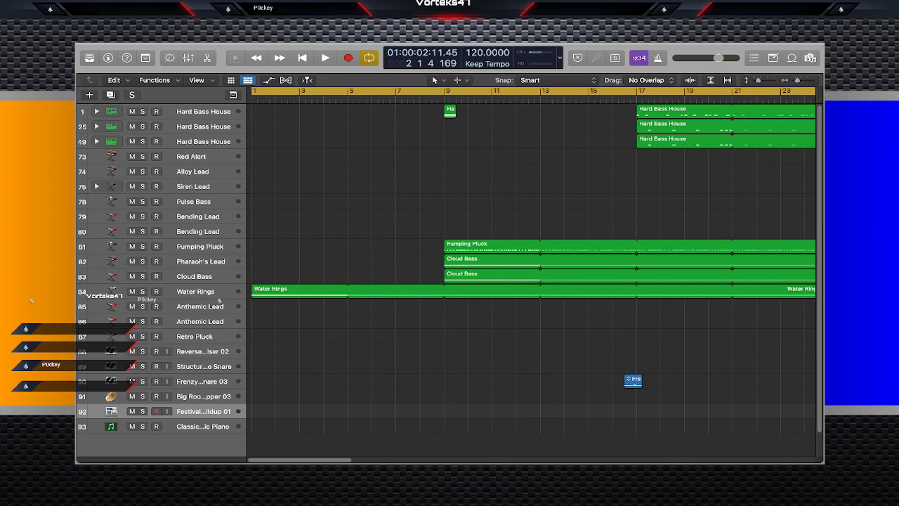
key("Return")
key("space")
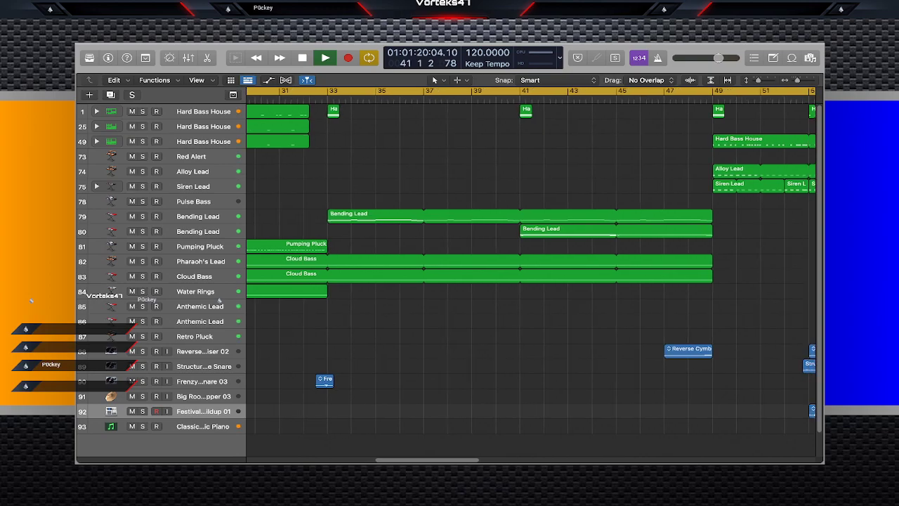
key("space")
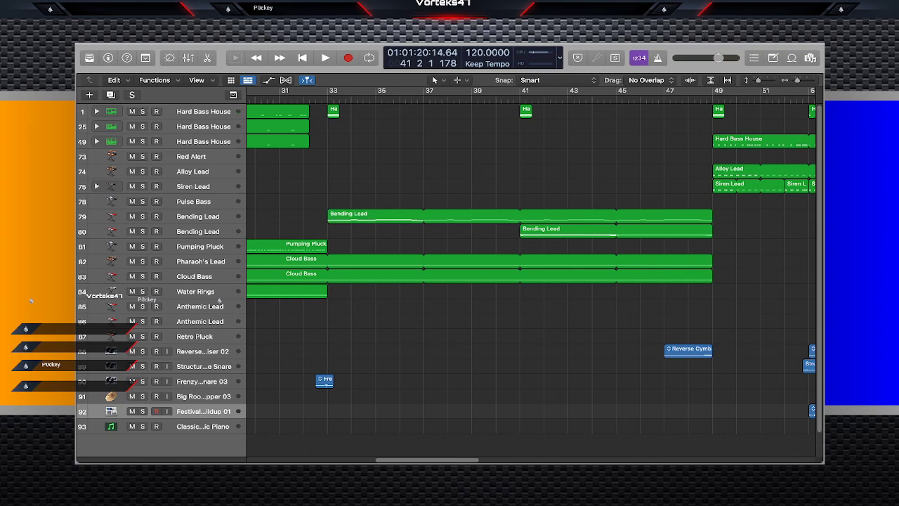
key("space")
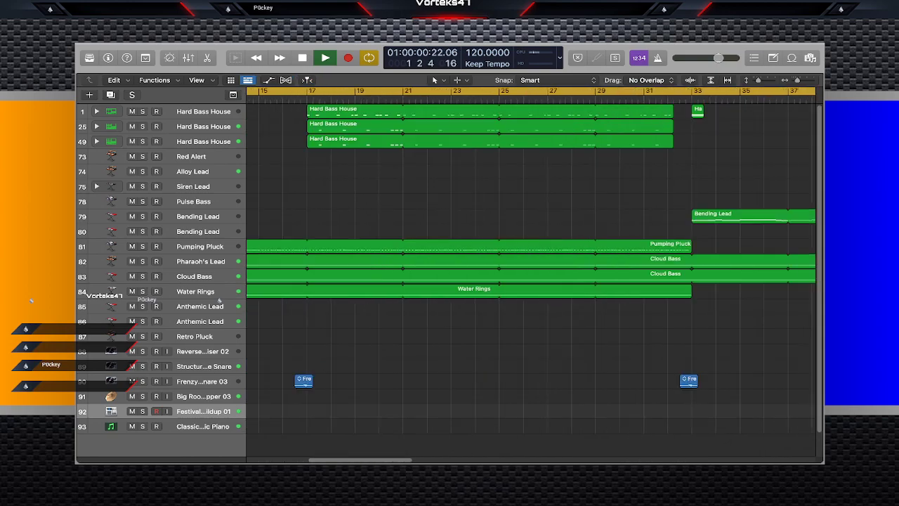
key("space")
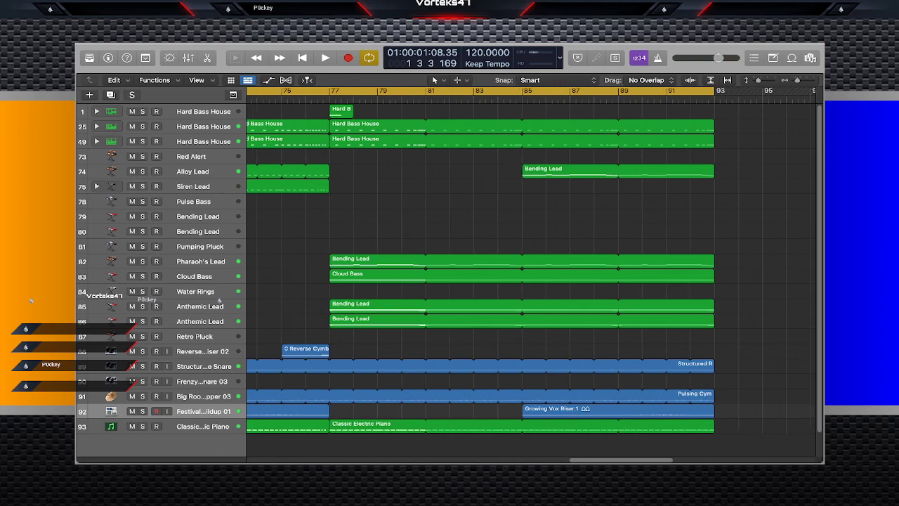
Duplicate the Alloy Lead track and move the Bending Lead regions at bars 85 to 93 onto the new track.
left_click(193, 172)
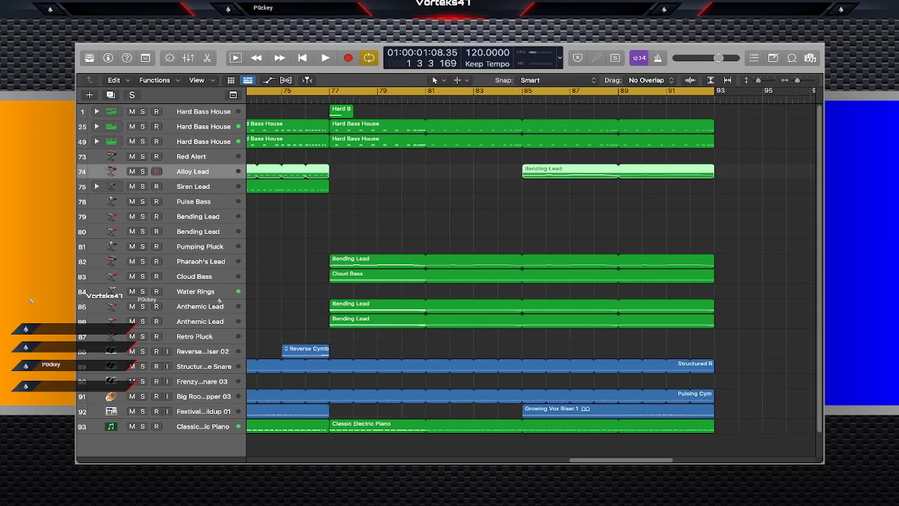
key("super+d")
left_click_drag(570, 172, 570, 186)
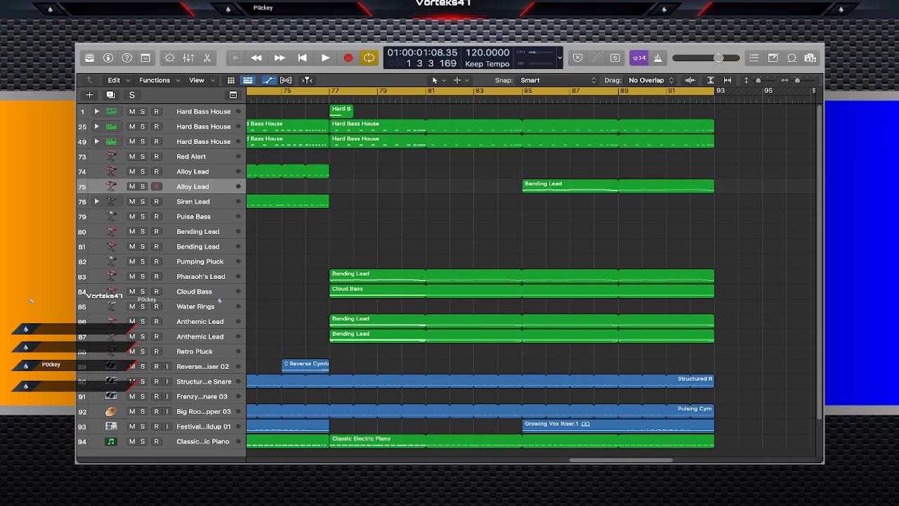
key("a")
key("a")
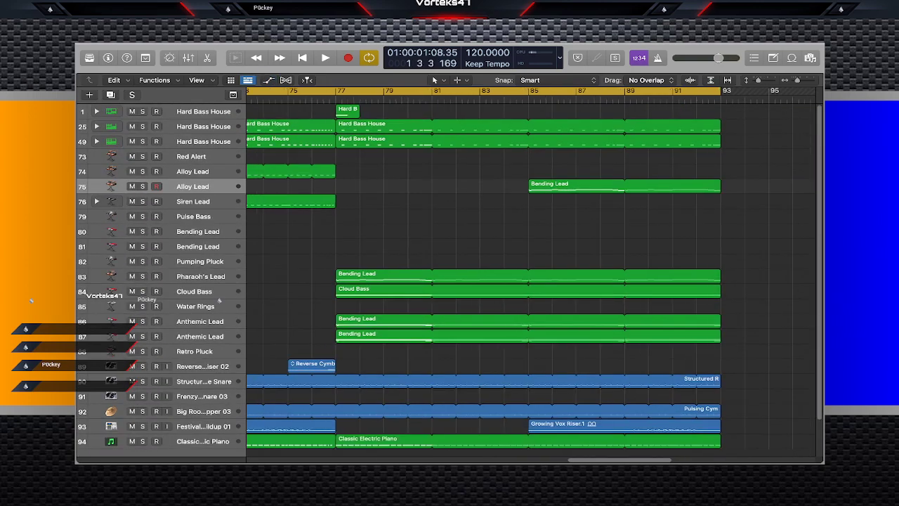
scroll(531, 274, "left", 2)
scroll(531, 274, "right", 10)
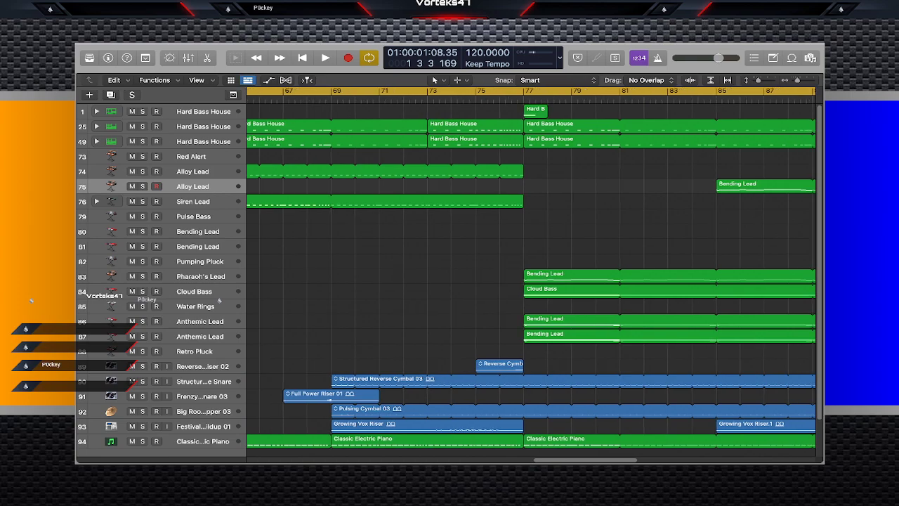
Show the track automation and display the Cutoff parameter on the original Alloy Lead track.
scroll(531, 274, "down", 1)
scroll(219, 300, "down", 1)
scroll(219, 299, "up", 2)
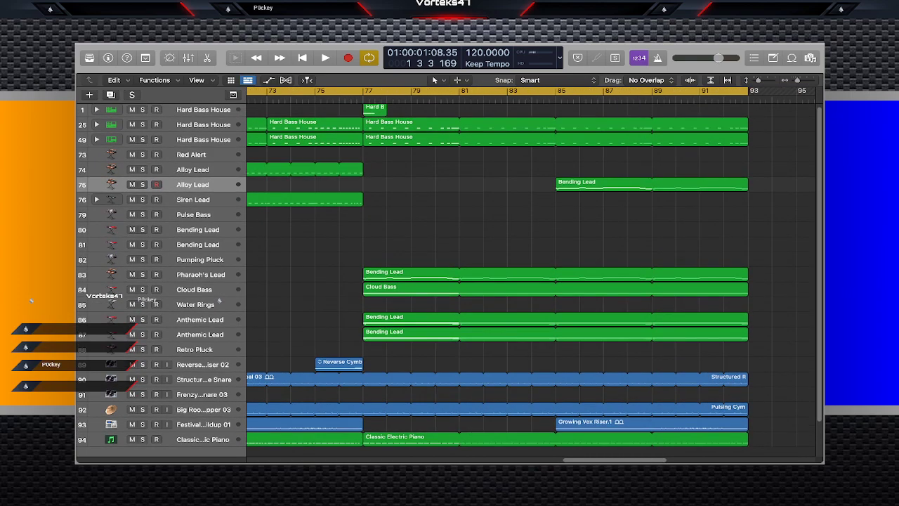
key("a")
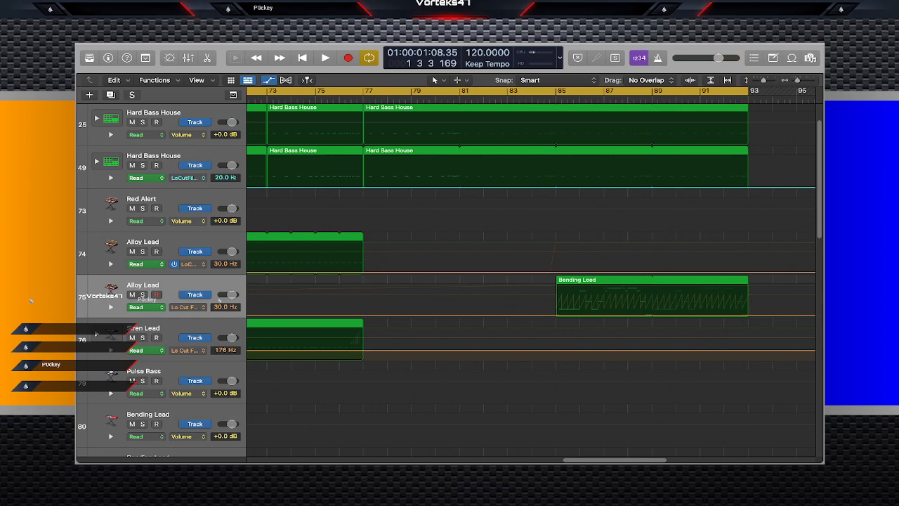
left_click(189, 264)
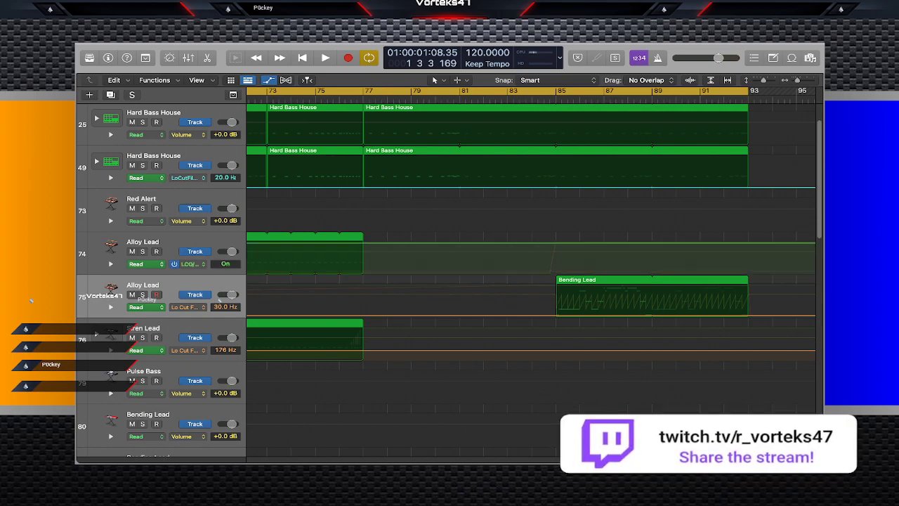
left_click(190, 265)
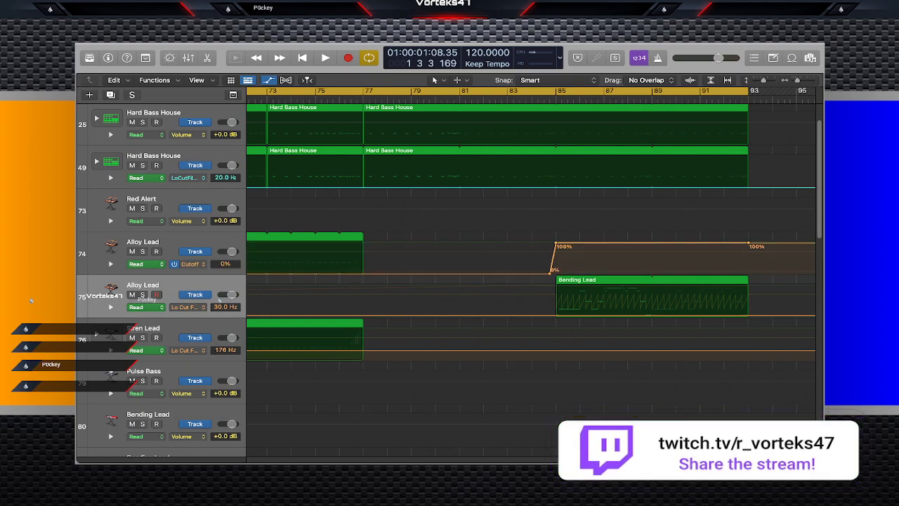
Delete the Cutoff automation points around bars 85 and 93 on the original Alloy Lead track.
scroll(530, 274, "right", 8)
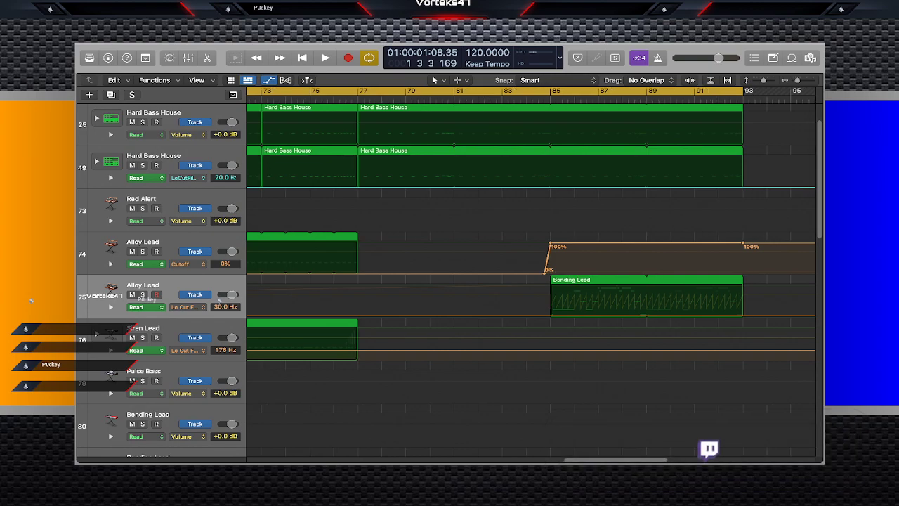
left_click_drag(568, 272, 549, 241)
key("Delete")
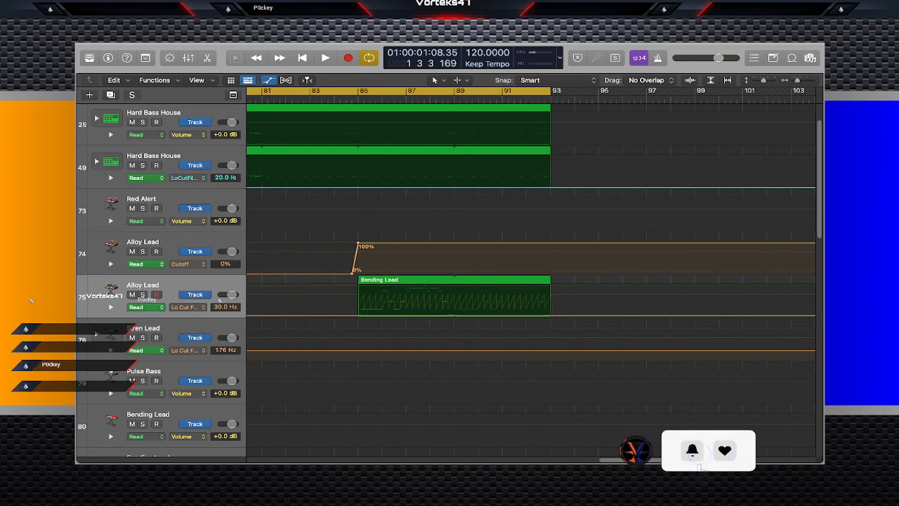
left_click_drag(461, 272, 331, 241)
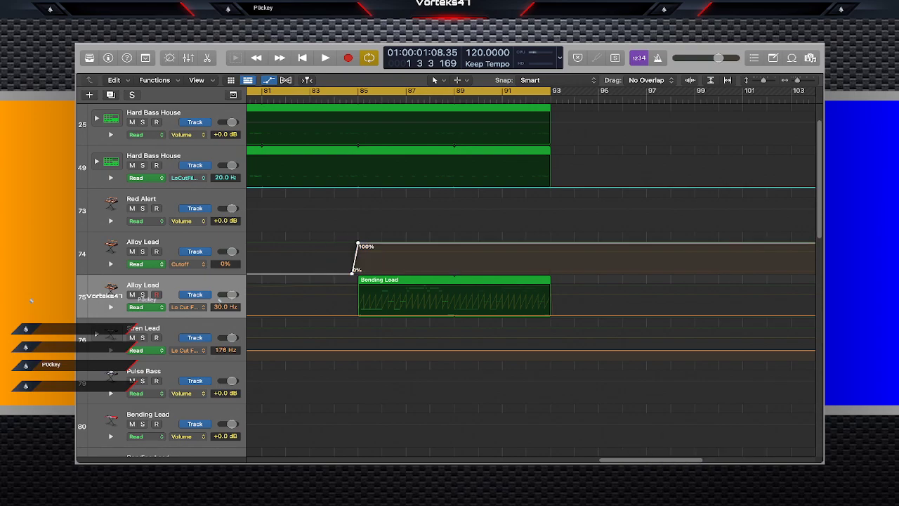
key("Delete")
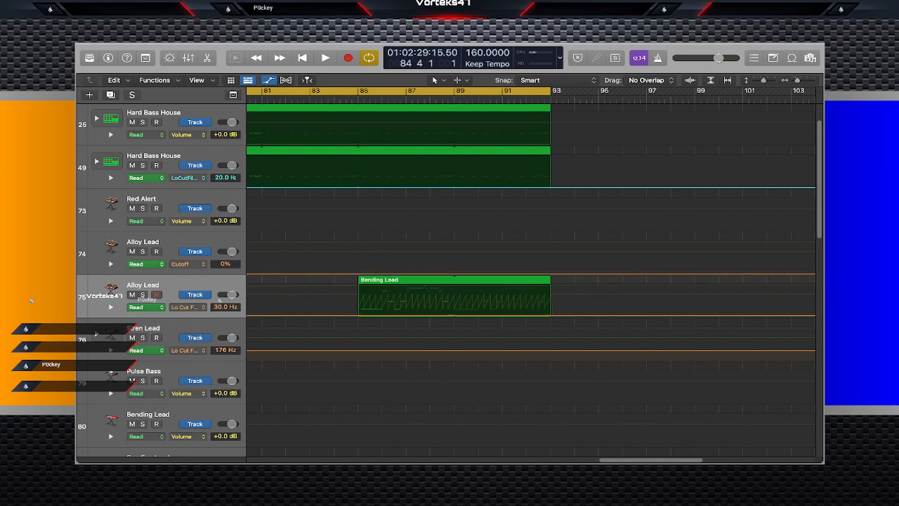
Try to place a Cutoff automation ramp from 0% to 100% at bar 85 on the duplicated Alloy Lead track.
key("super+z")
key("super+z")
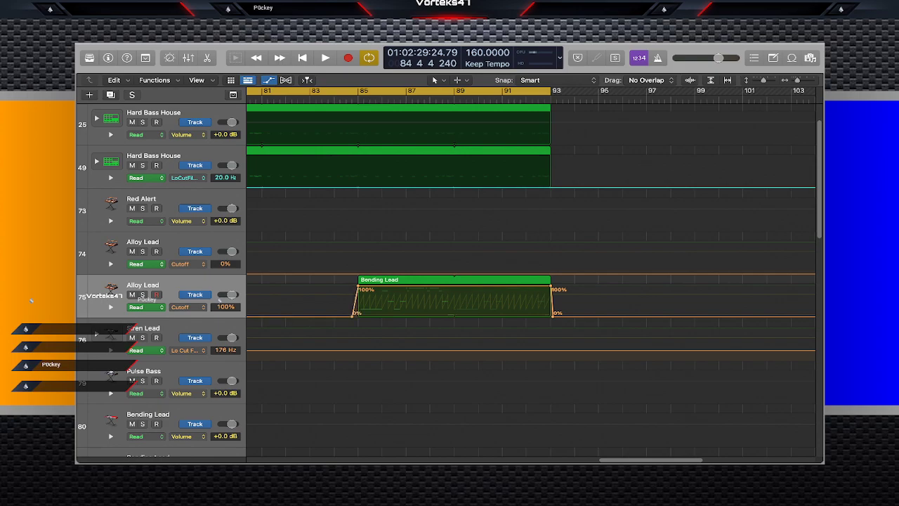
key("super+z")
scroll(531, 281, "left", 10)
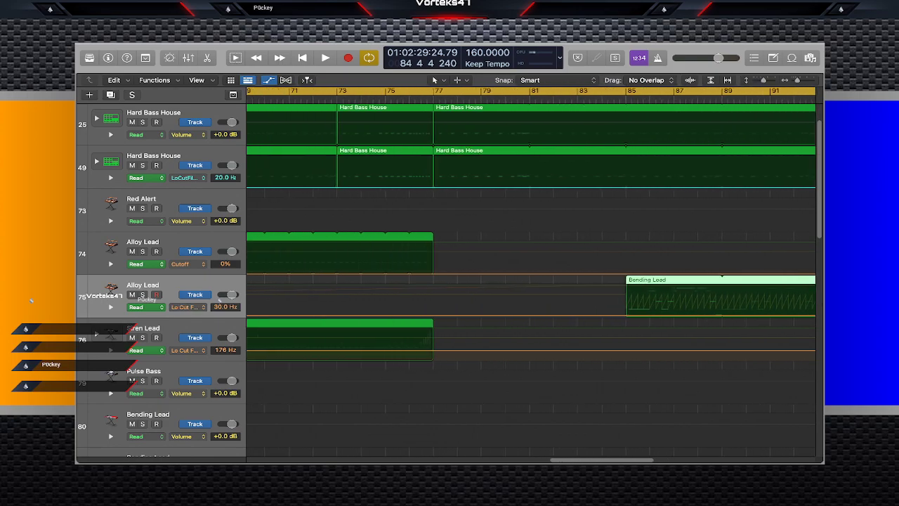
scroll(531, 281, "right", 10)
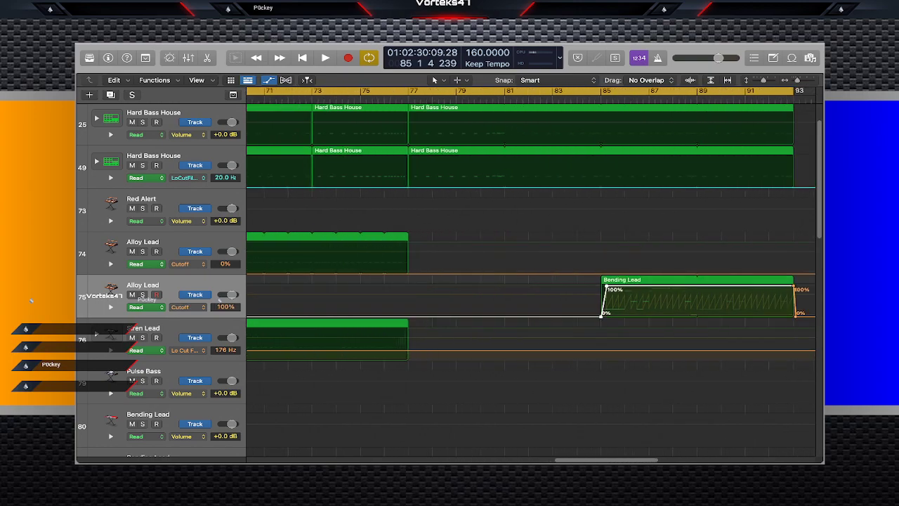
left_click_drag(607, 286, 603, 286)
key("super+z")
key("super+z")
Paste the 0% to 100% Cutoff ramp at bar 85 on the duplicated Alloy Lead track and delete its points around bar 93.
left_click_drag(607, 99, 595, 99)
key("super+v")
scroll(530, 281, "right", 5)
left_click_drag(689, 302, 624, 302)
key("BackSpace")
Examine the lead and bass automation lanes from the buildup at bar 57 to the end of the arrangement.
scroll(624, 302, "left", 1)
scroll(531, 274, "left", 15)
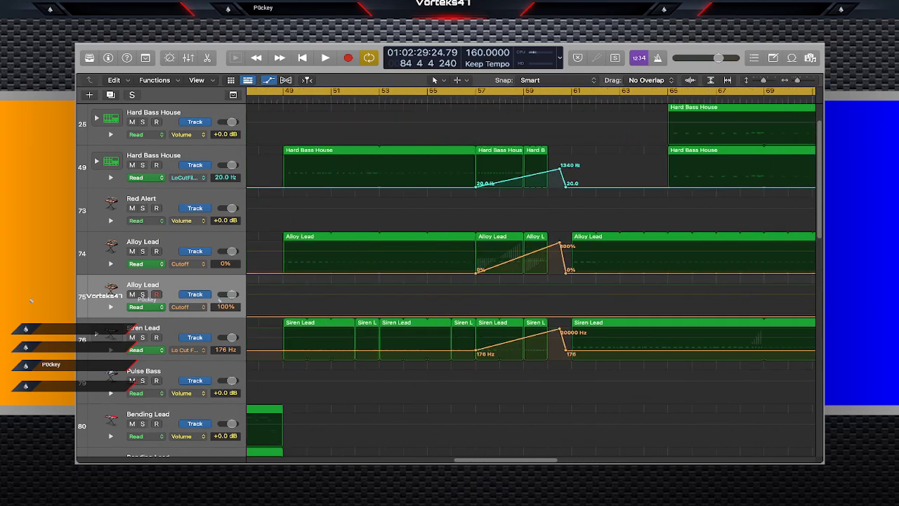
scroll(531, 281, "right", 16)
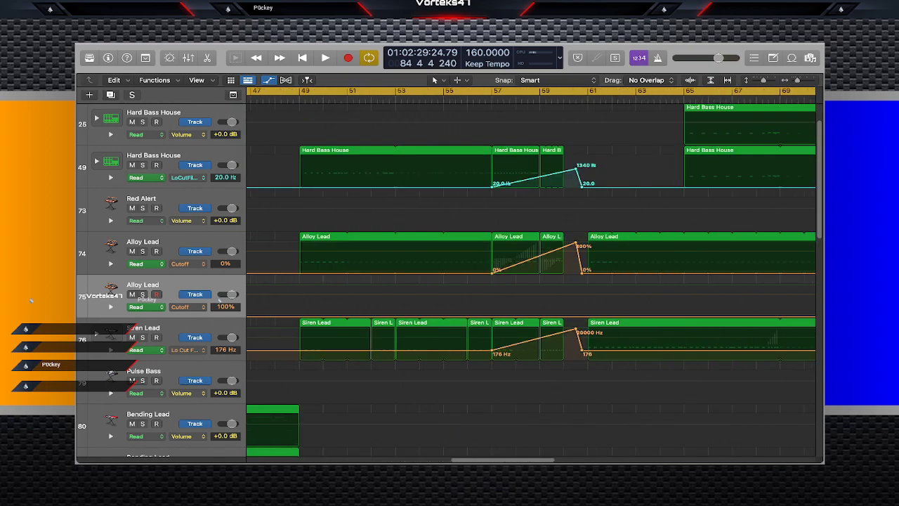
scroll(531, 281, "left", 5)
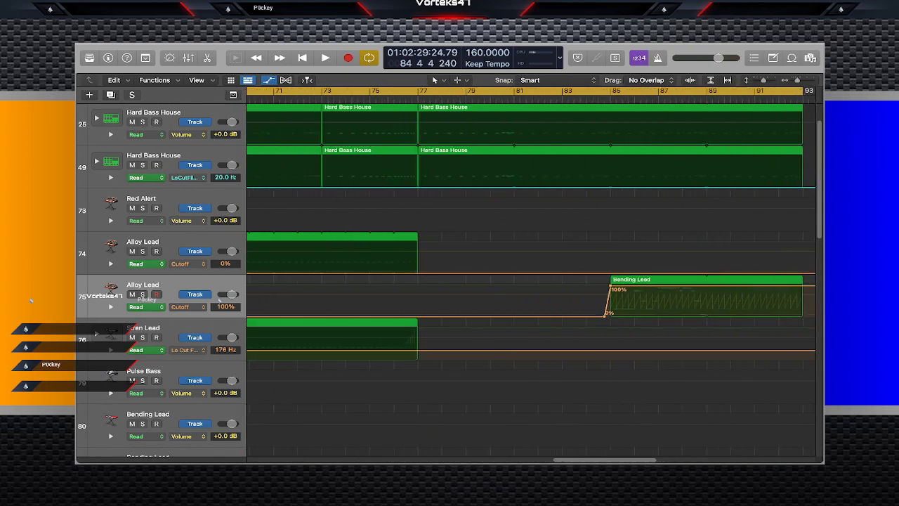
scroll(531, 281, "right", 4)
scroll(531, 281, "right", 1)
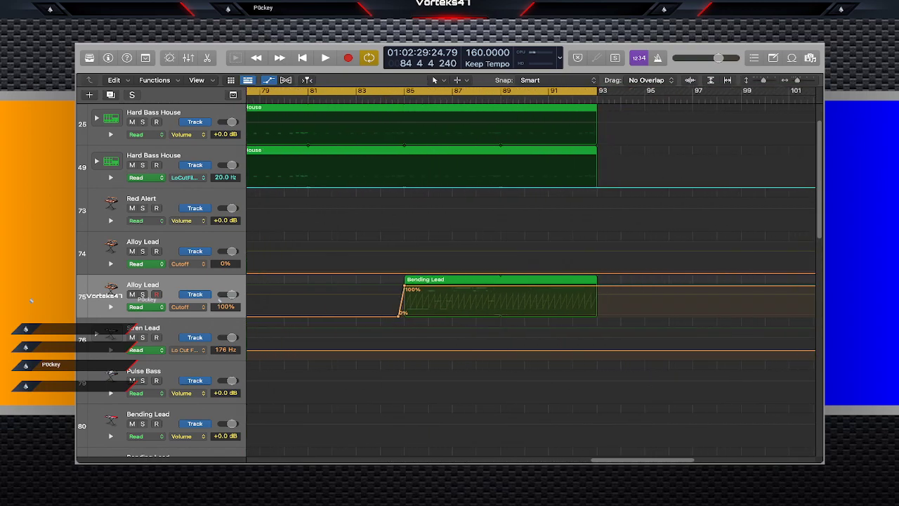
key("a")
scroll(531, 281, "left", 2)
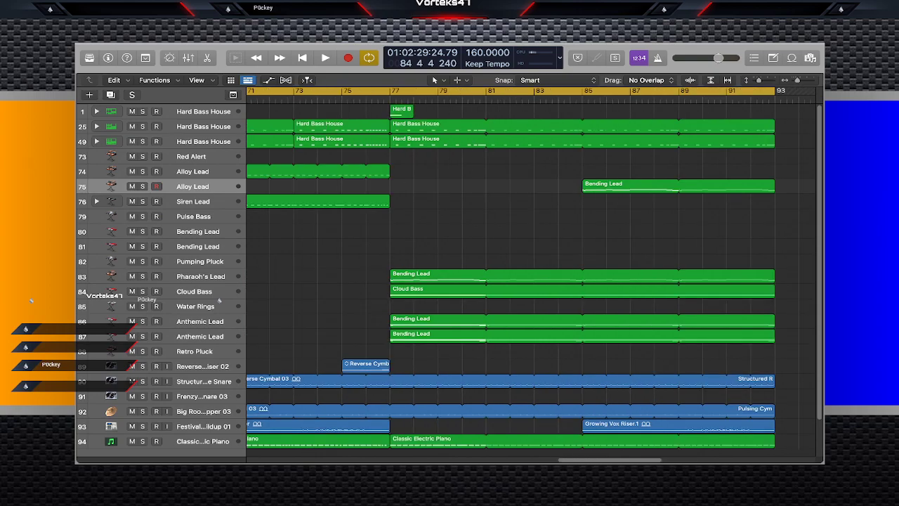
key("a")
scroll(220, 299, "up", 4)
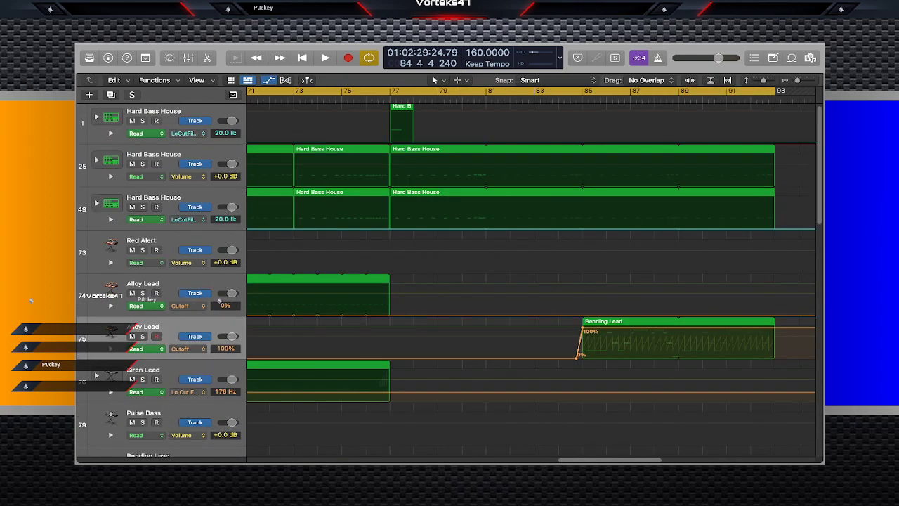
Create an empty Alloy Lead region from bar 77 to bar 81 on the original Alloy Lead track and open it in the Piano Roll.
left_click(220, 299)
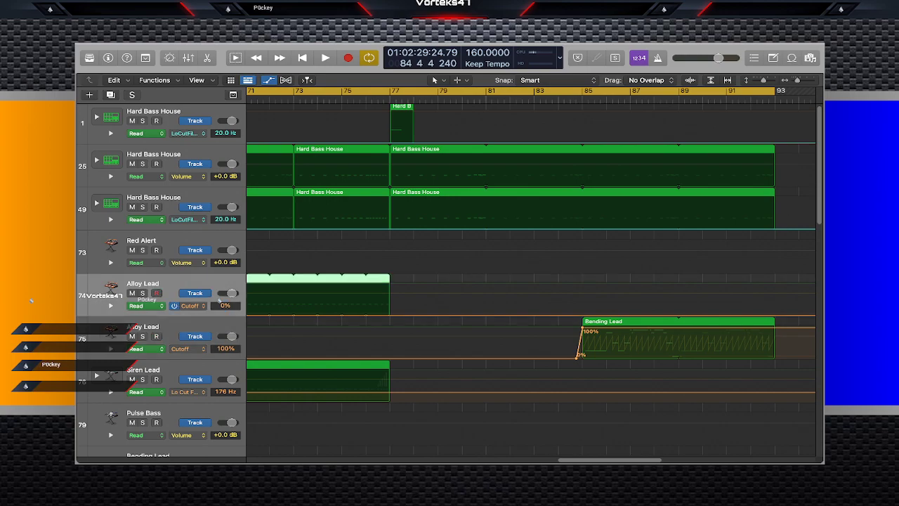
key("super+Up")
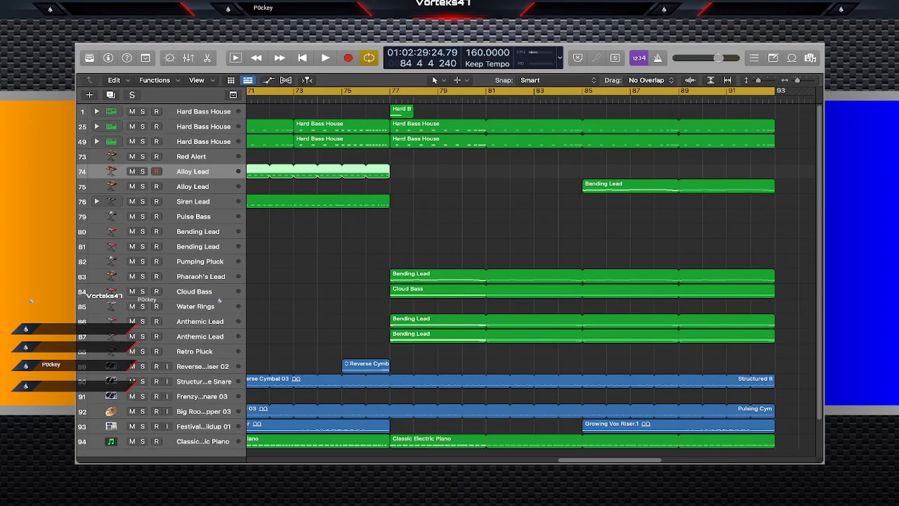
left_click(487, 225)
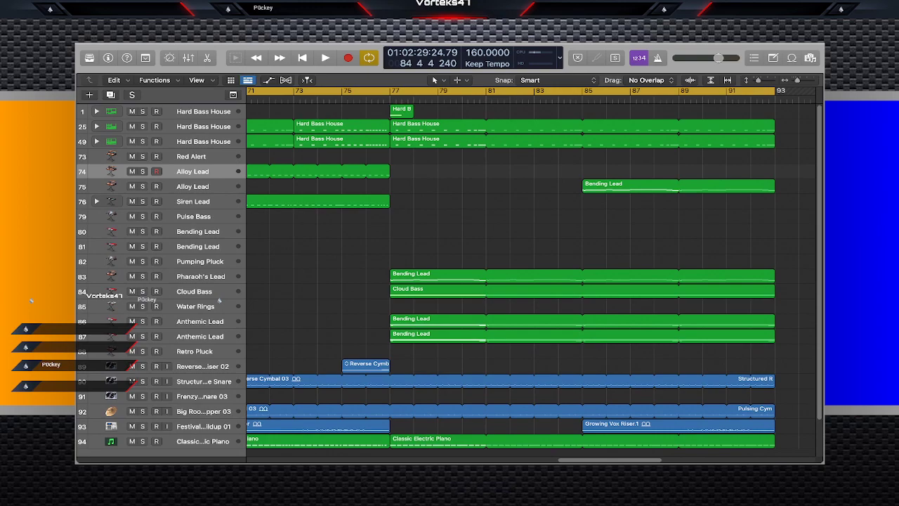
left_click(402, 171)
left_click_drag(412, 175, 487, 176)
key("super+v")
key("e")
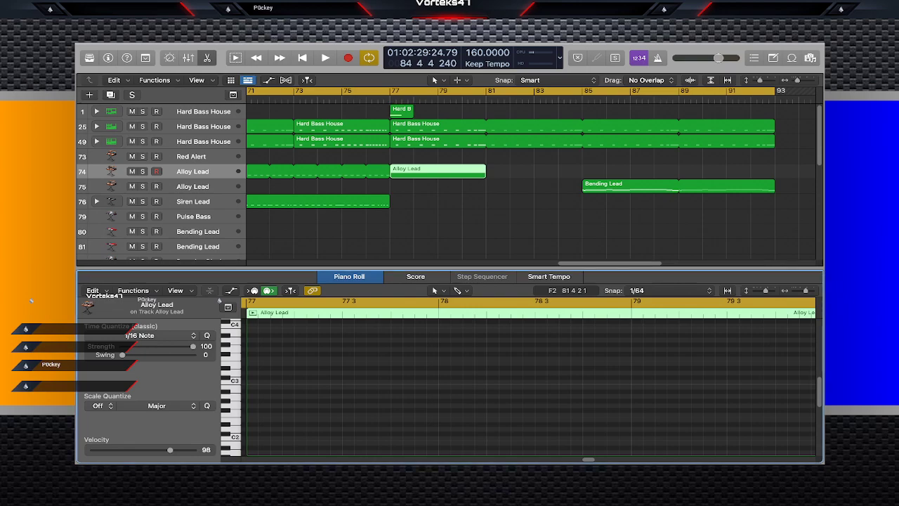
Add two short off-beat notes of the same pitch in the first half of bar 77.
mouse_move(256, 392)
left_mouse_down()
mouse_move(256, 419)
mouse_move(289, 404)
mouse_move(262, 416)
left_mouse_up()
left_click_drag(262, 414, 286, 414)
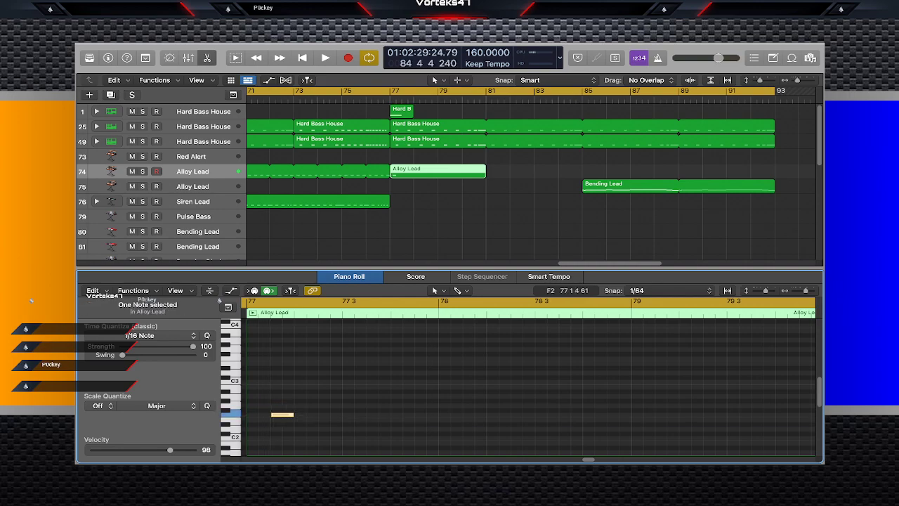
left_click(325, 415, "super")
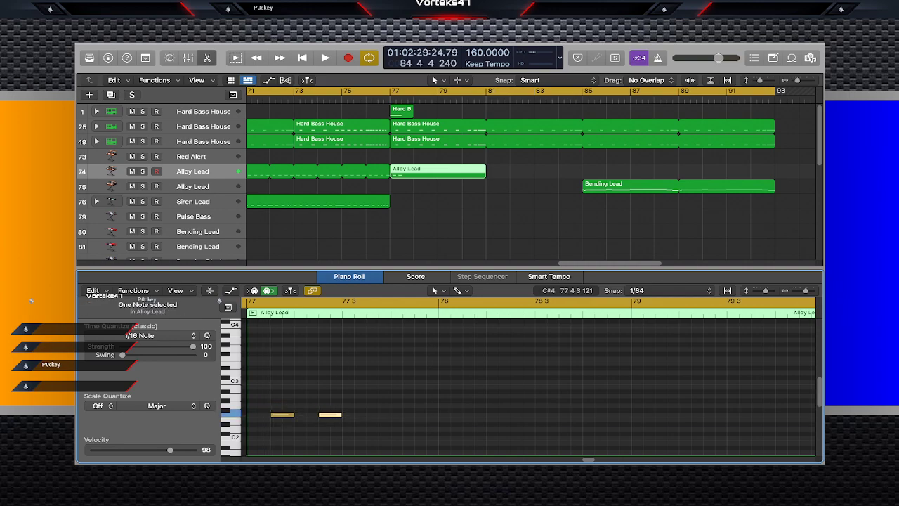
Check the notes of the preceding Alloy Lead region and lower the two new notes by one octave.
left_click(375, 171)
left_click(281, 383)
left_click(307, 384)
left_click(427, 171)
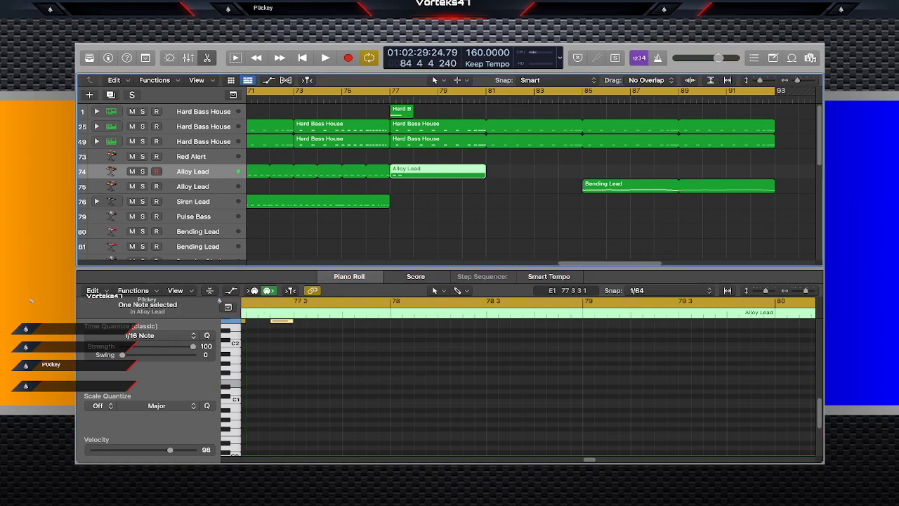
left_click_drag(409, 383, 325, 391)
Turn off cycle mode and play the new Alloy Lead notes from bar 77.
left_click(390, 99)
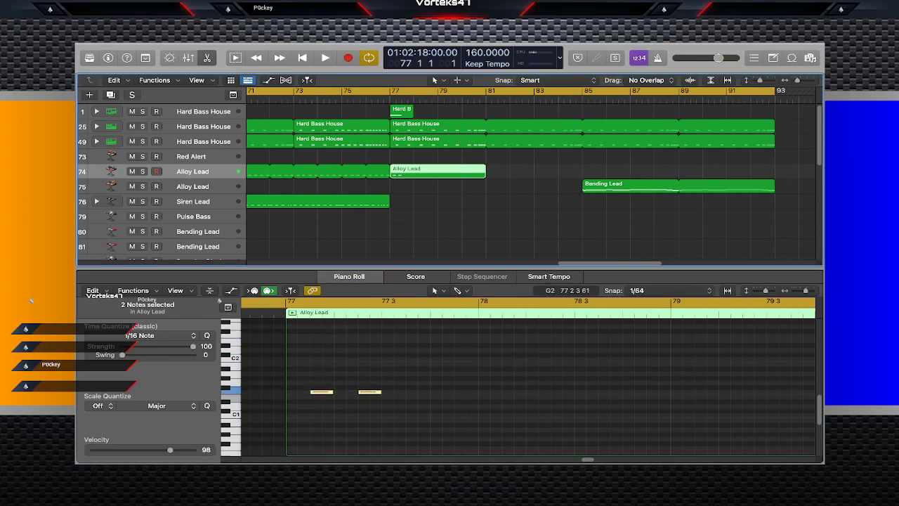
key("c")
key("space")
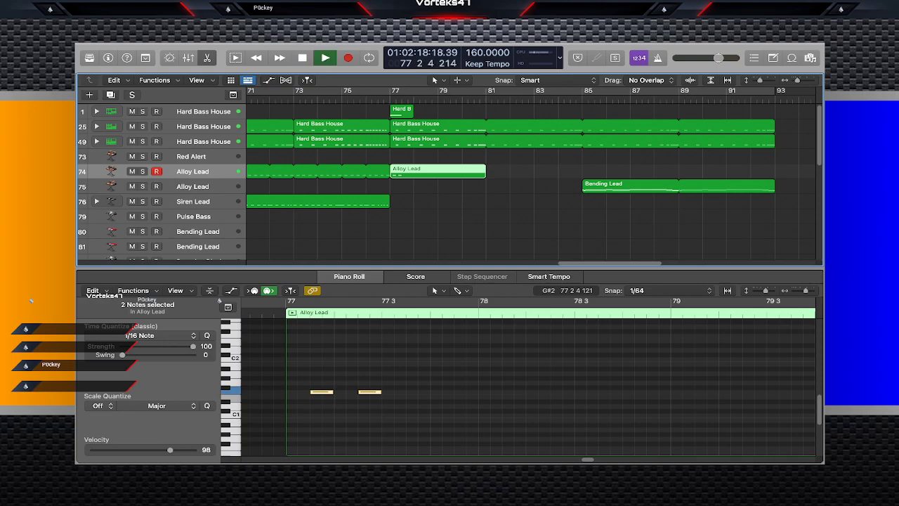
key("space")
Lower both notes by one semitone and repeat them to fill the second half of bar 77.
left_click_drag(398, 378, 364, 393)
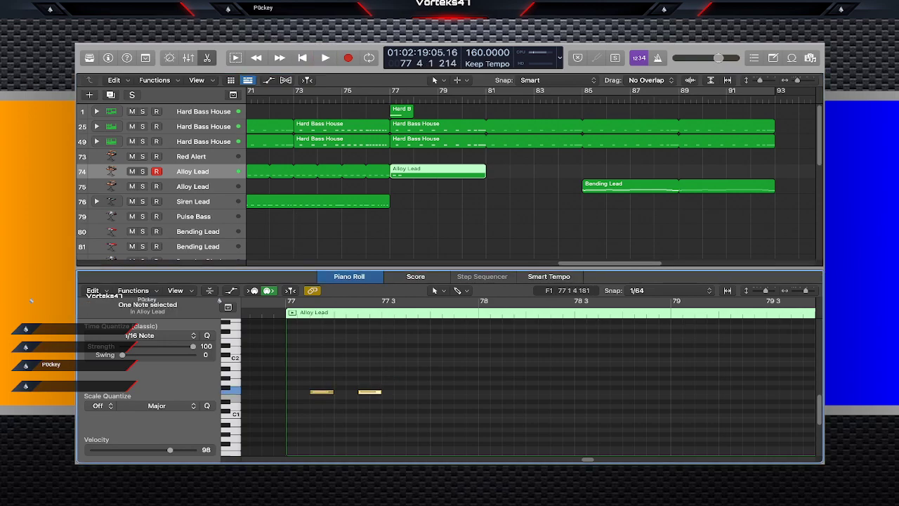
mouse_move(410, 371)
left_mouse_down()
mouse_move(338, 406)
mouse_move(319, 397)
mouse_move(340, 396)
mouse_move(298, 406)
left_mouse_up()
key("super+r")
Solo the original Alloy Lead and Cloud Bass tracks and play them together from bar 77.
scroll(449, 184, "down", 3)
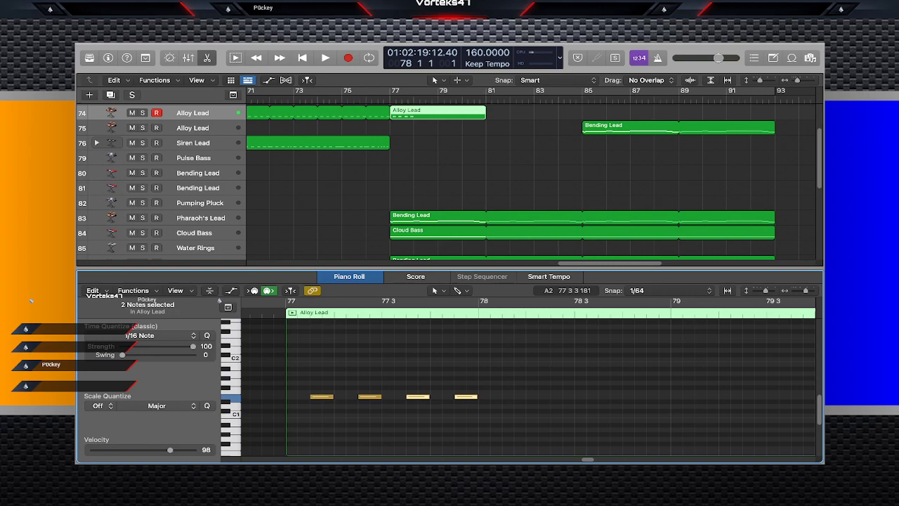
scroll(449, 182, "up", 3)
key("ctrl+s")
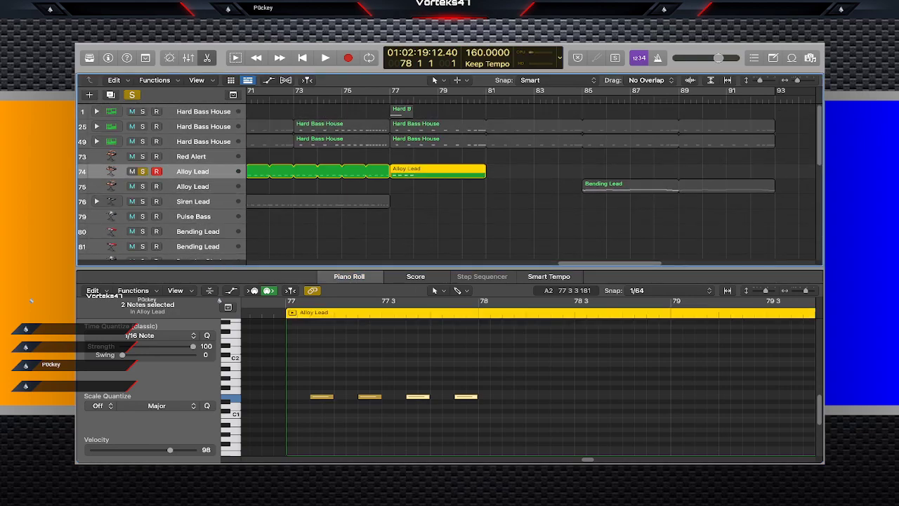
key("comma")
key("space")
scroll(450, 184, "down", 3)
scroll(450, 184, "down", 1)
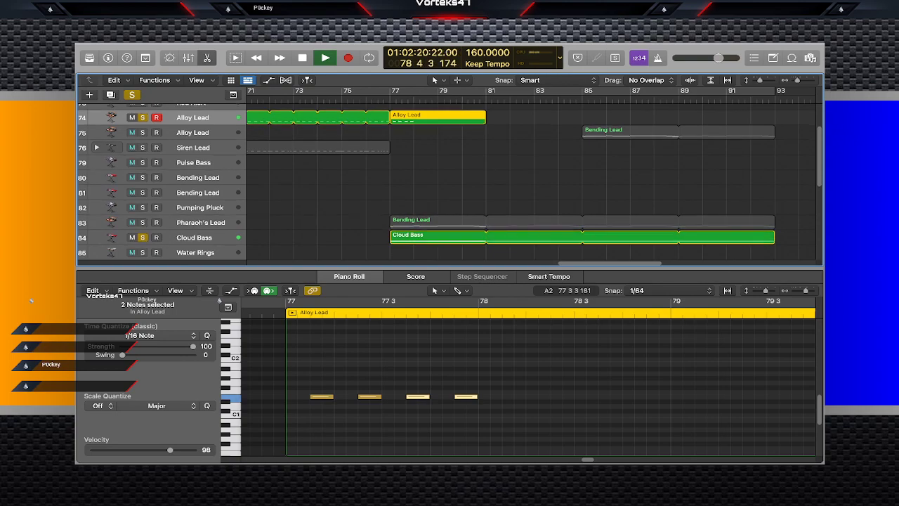
key("space")
Copy the four notes of bar 77 into bars 78 and 79 of the Alloy Lead region.
left_click_drag(478, 364, 332, 419)
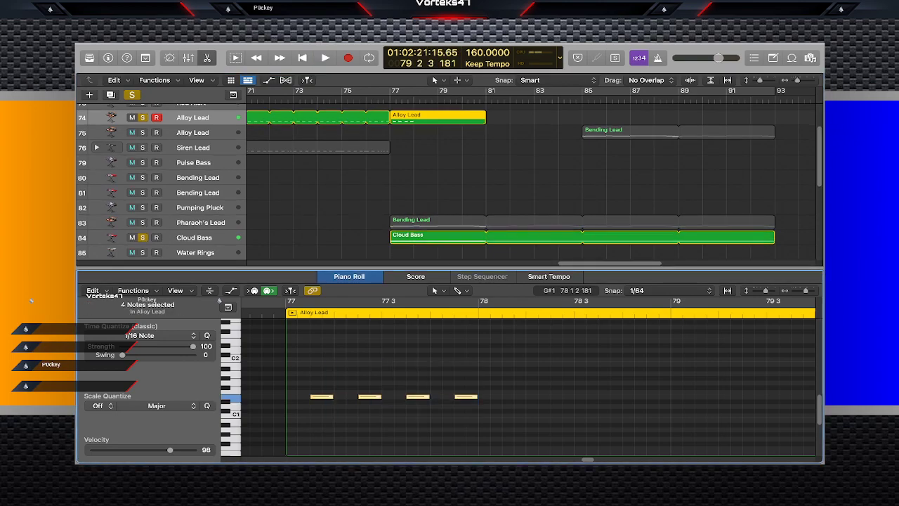
left_click(501, 302)
key("super+v")
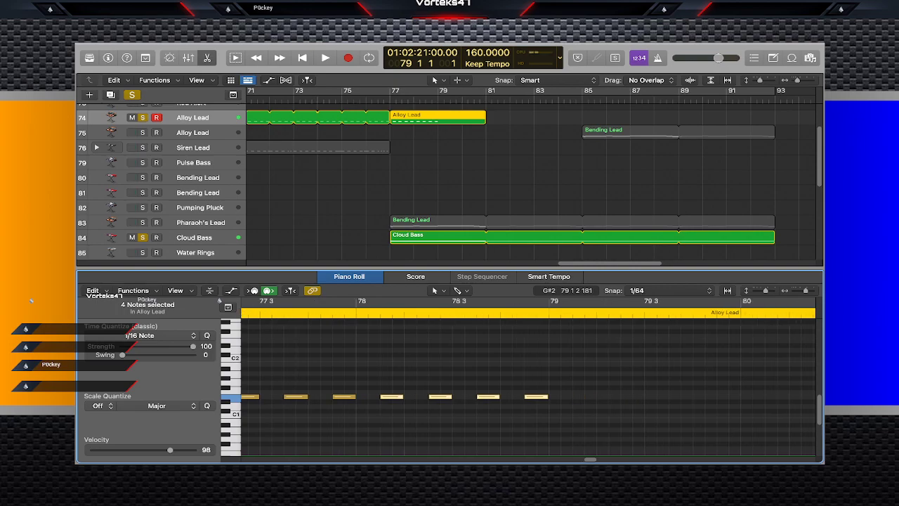
key("super+v")
Lower the four notes in bar 79 by two semitones and play the region to check them.
left_click_drag(589, 397, 589, 406)
scroll(529, 383, "left", 8)
key("shift+space")
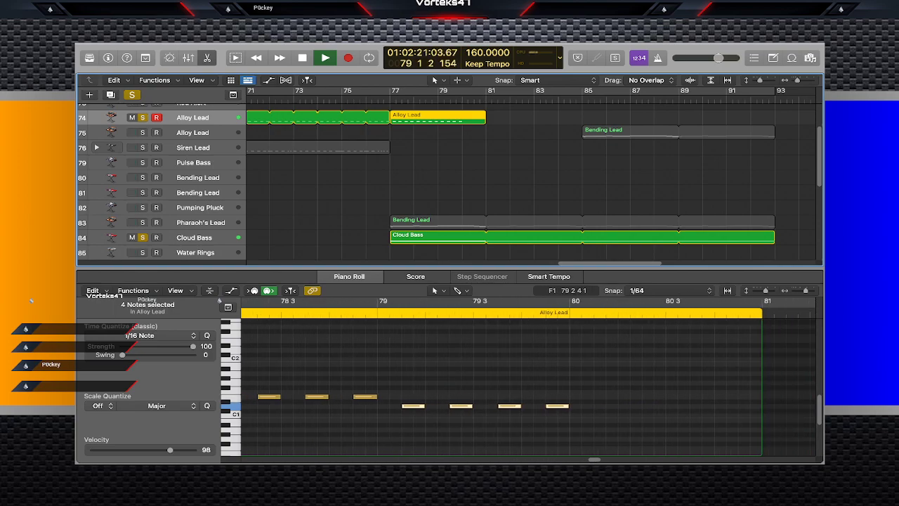
key("space")
Move the bar 79 notes to bar 80 one semitone higher, and paste four notes into bar 79 lowered by two semitones.
left_click_drag(414, 406, 606, 401)
key("super+v")
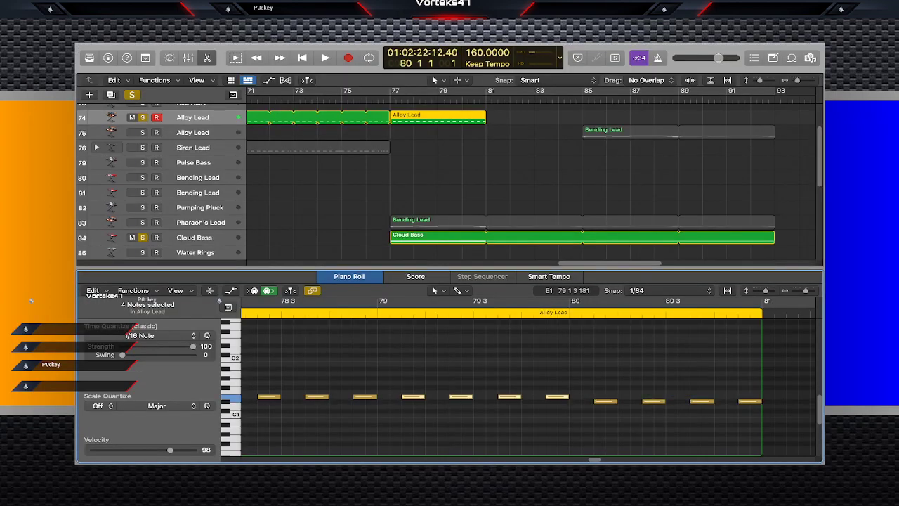
key("alt+Down")
key("alt+Down")
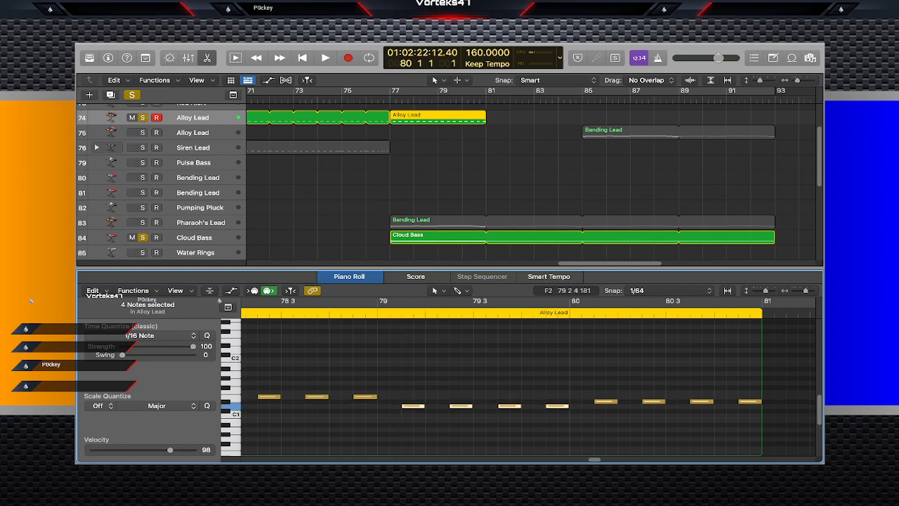
Play the end of the Alloy Lead region with the Cloud Bass, and unsolo both tracks.
key("Tab")
key("space")
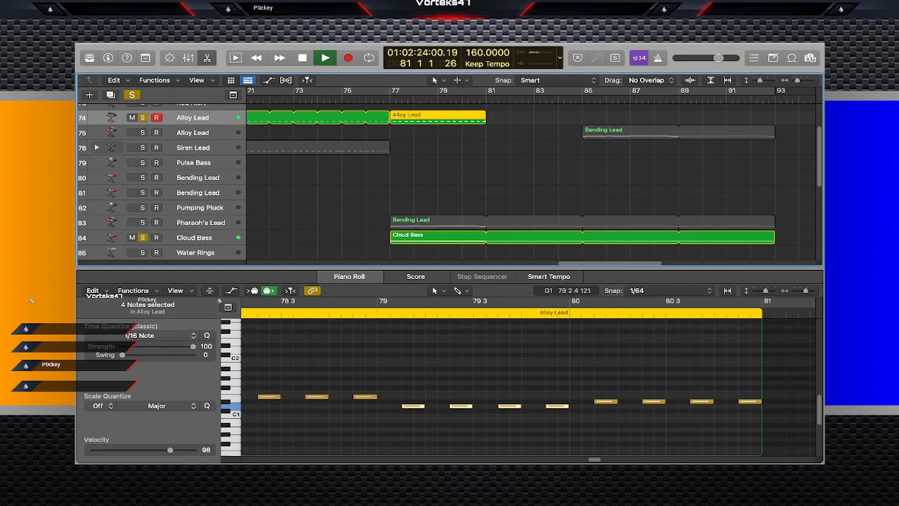
key("Tab")
key("space")
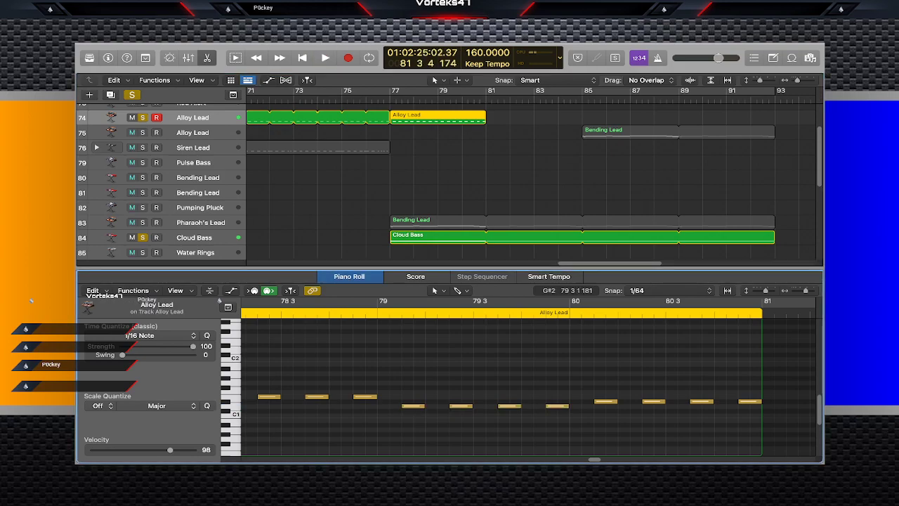
left_click(143, 237)
left_click(142, 117)
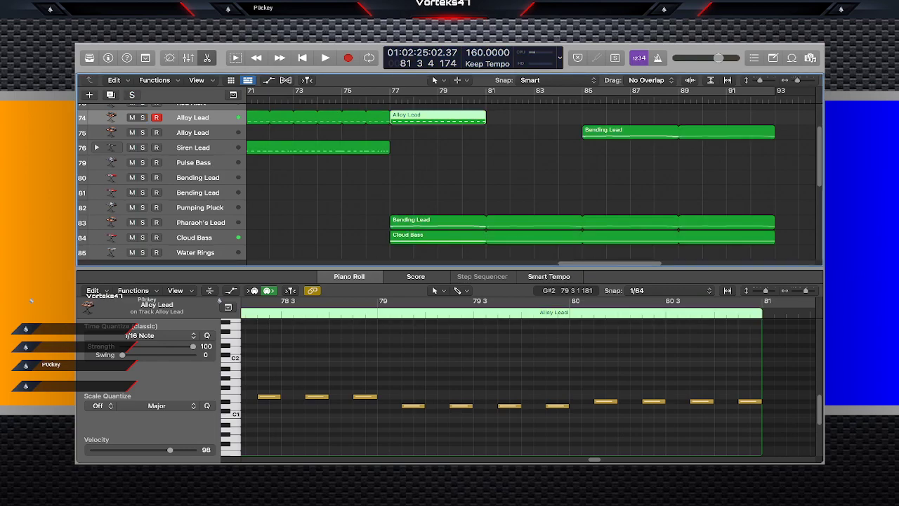
Close the note editor, loop the new Alloy Lead region to bar 93, and play the section with all tracks.
key("e")
scroll(219, 300, "up", 3)
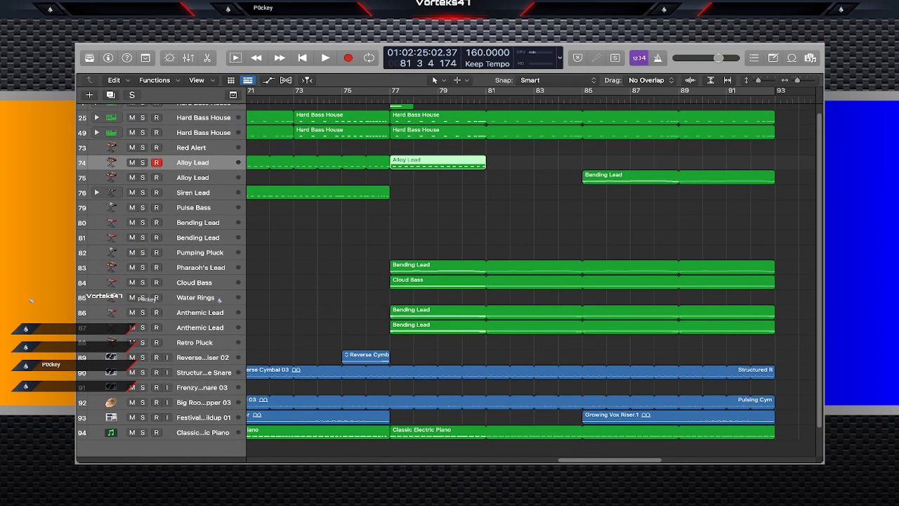
left_click_drag(485, 159, 775, 159)
left_click(791, 166)
scroll(220, 300, "up", 1)
key("space")
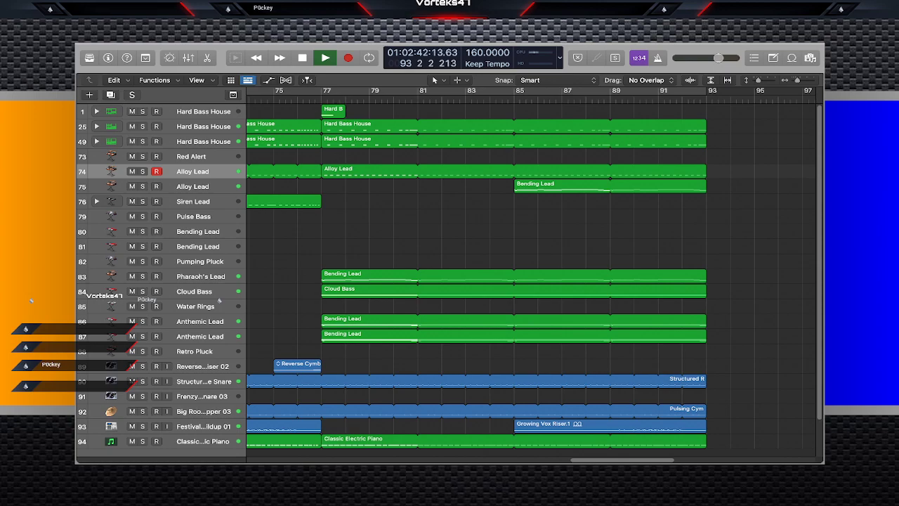
key("space")
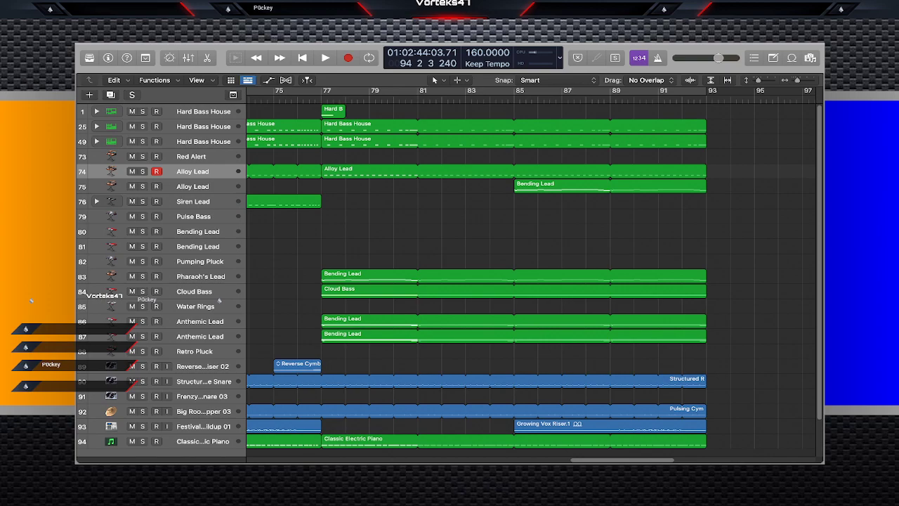
Turn on cycle mode, play the last bars of the arrangement, and put the playhead at bar 93.
key("c")
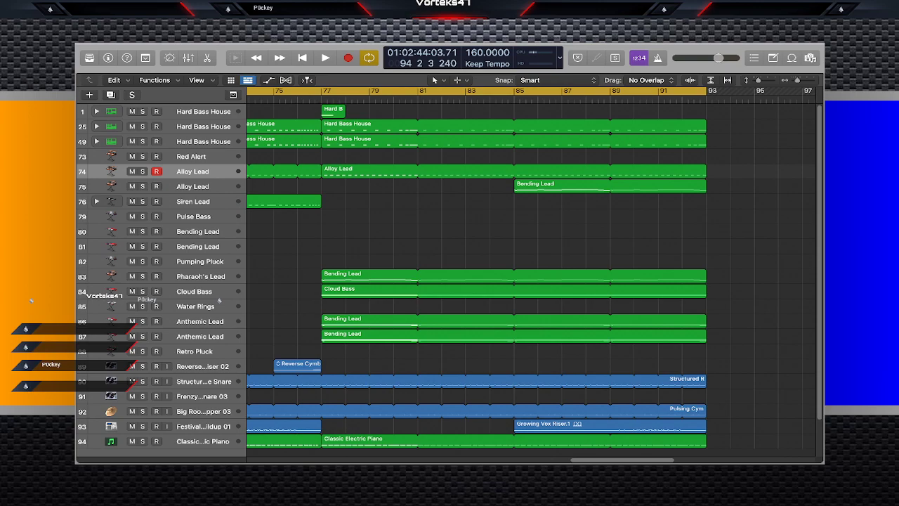
key("comma")
scroll(534, 274, "right", 5)
key("comma")
key("space")
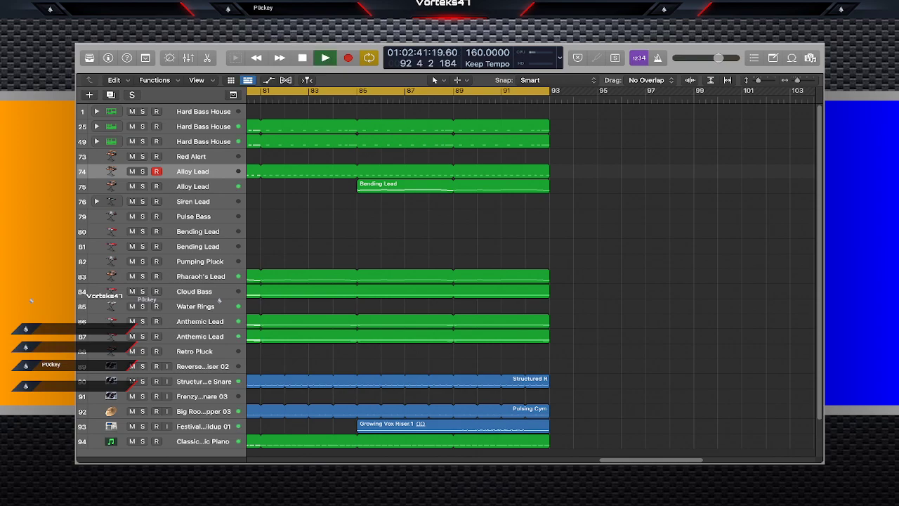
key("space")
left_click_drag(531, 100, 549, 100)
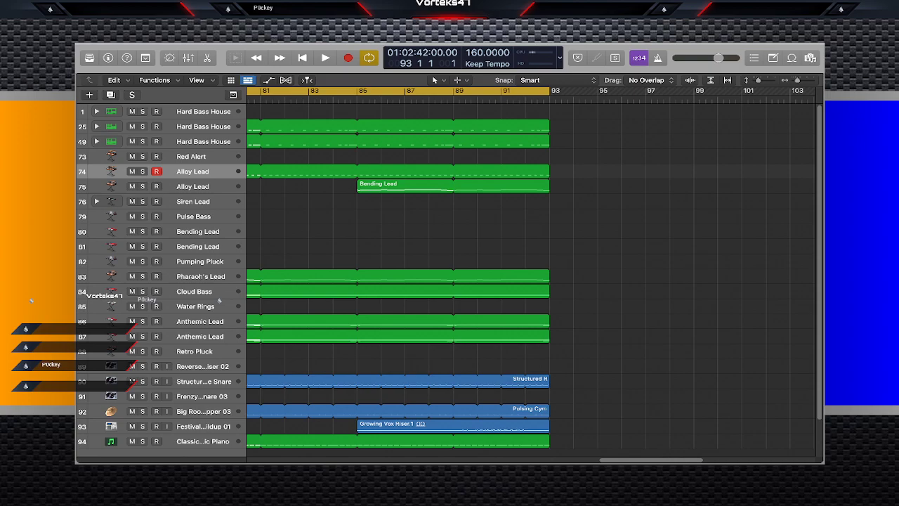
Step the playhead through the arrangement between bars 43 and 93 to examine its sections, and return it to bar 93.
key("comma")
key("comma")
key("comma")
key("comma")
key("comma")
key("comma")
key("comma")
key("comma")
key("period")
key("period")
key("period")
key("period")
key("period")
key("period")
key("period")
key("period")
scroll(531, 281, "left", 13)
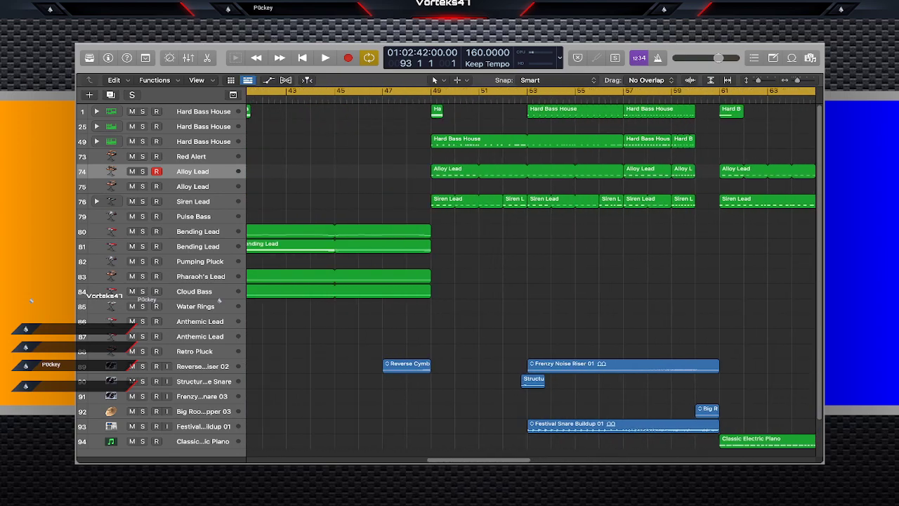
scroll(531, 281, "left", 2)
left_click(302, 99)
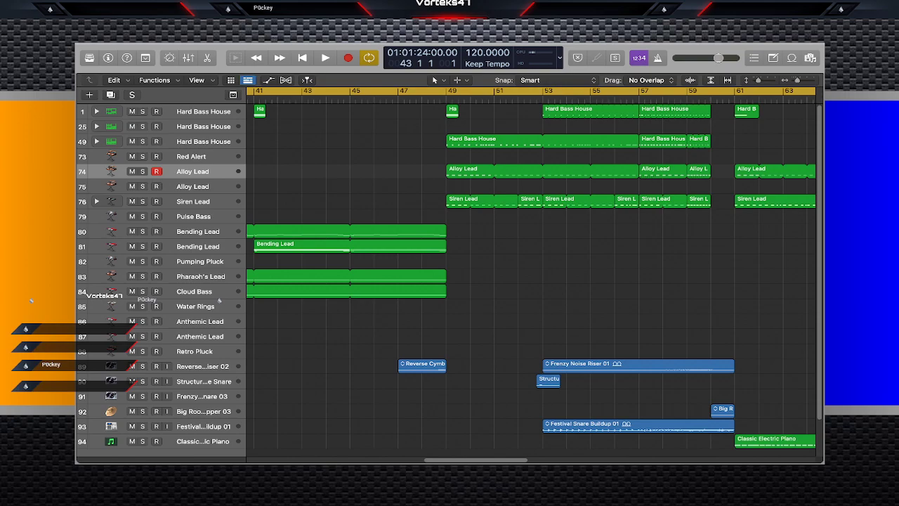
left_click(350, 99)
key("period")
key("period")
key("period")
key("period")
key("period")
key("period")
key("period")
key("period")
key("period")
key("period")
key("period")
key("period")
key("period")
key("period")
key("period")
key("period")
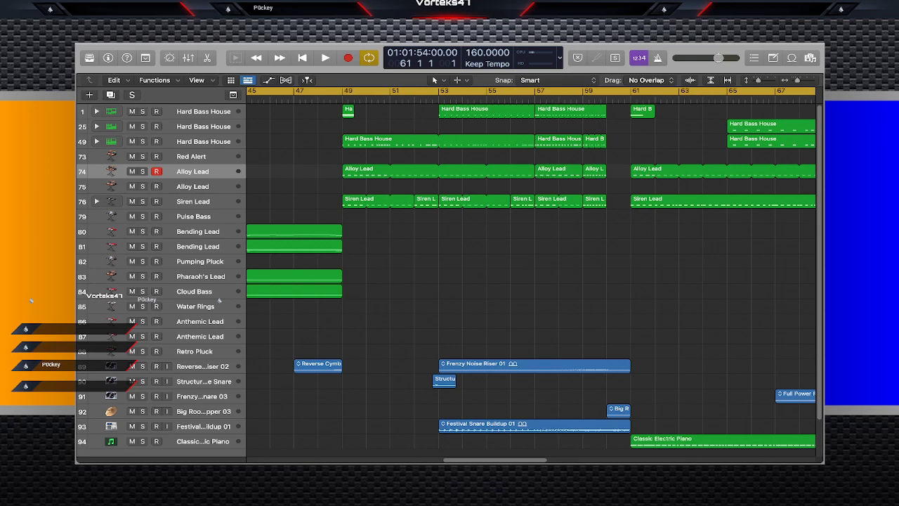
key("period")
key("period")
scroll(531, 274, "right", 15)
scroll(532, 274, "left", 1)
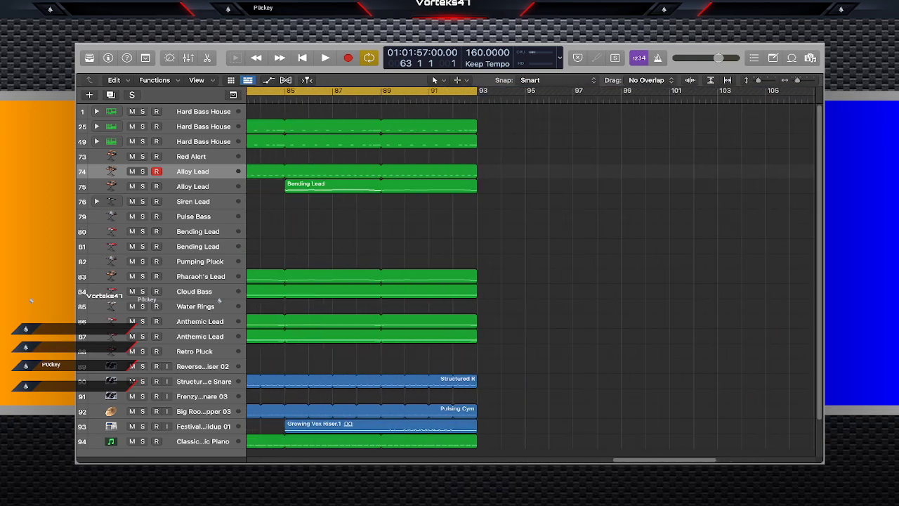
left_click(478, 99)
scroll(531, 274, "left", 5)
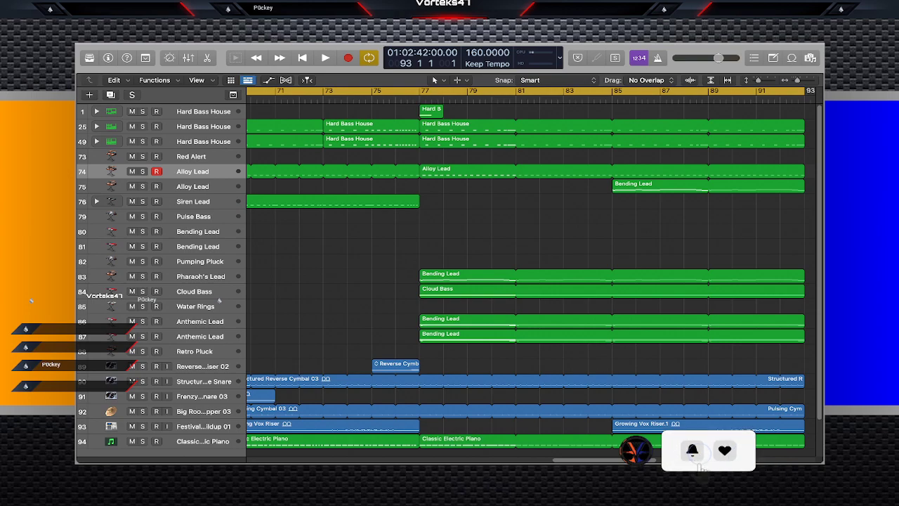
Try to move the Bending Lead and Cloud Bass regions before bar 49 down two tracks, and undo the move.
scroll(531, 274, "left", 20)
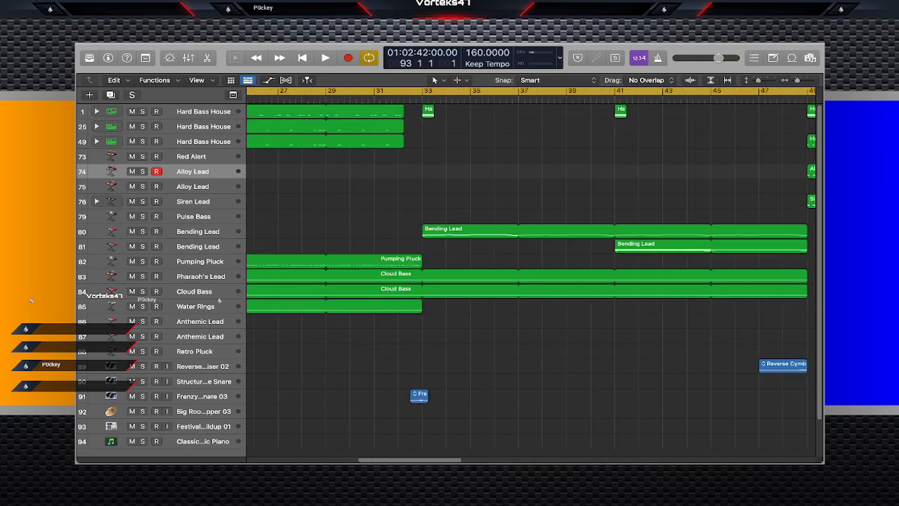
scroll(531, 274, "right", 15)
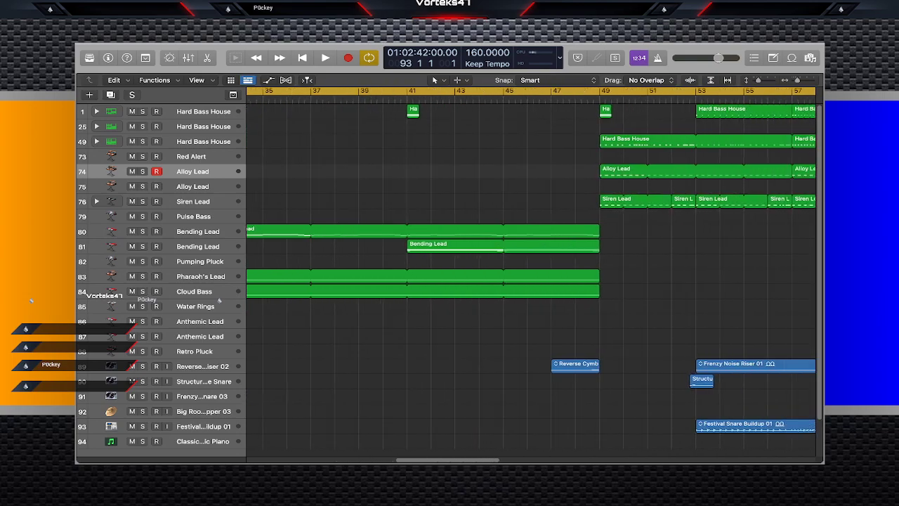
scroll(531, 274, "right", 2)
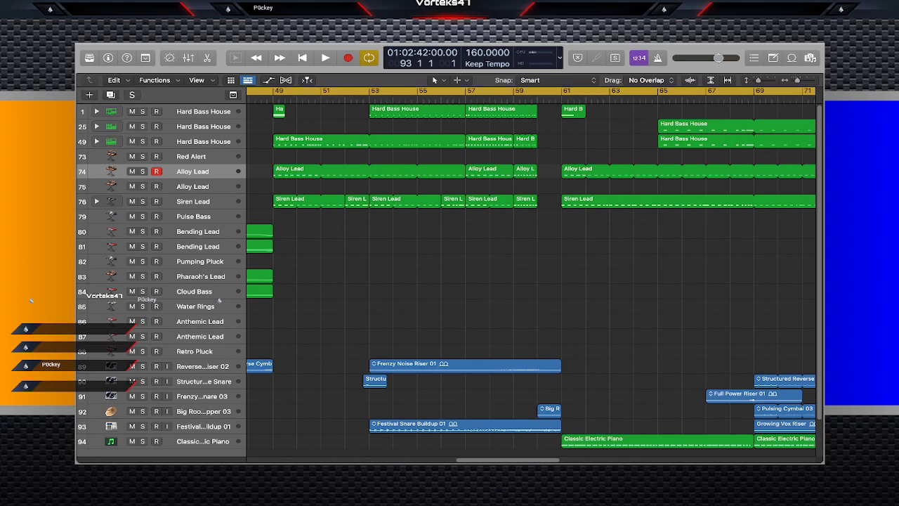
scroll(531, 274, "left", 10)
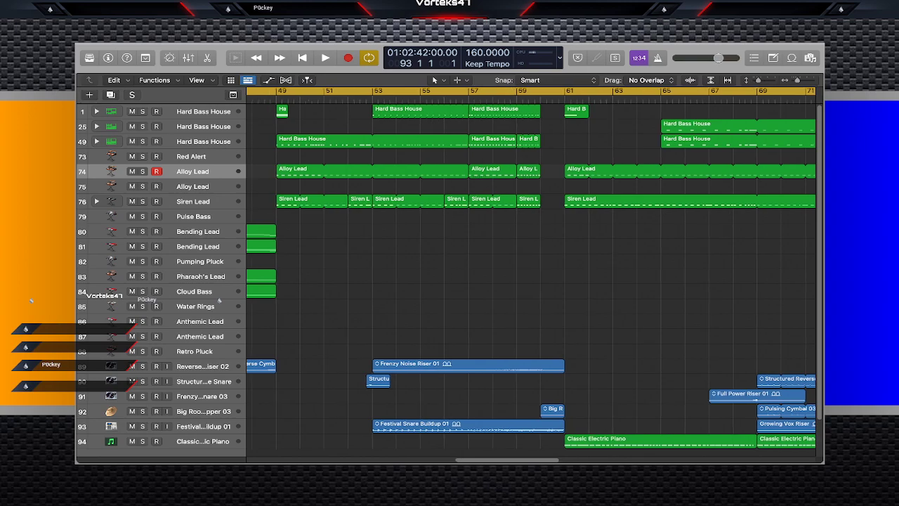
scroll(531, 274, "right", 3)
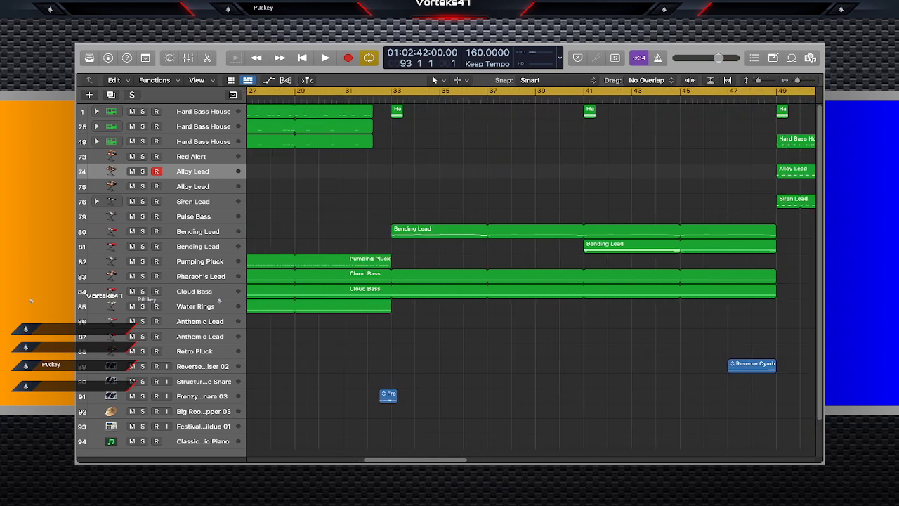
left_click_drag(350, 168, 632, 307)
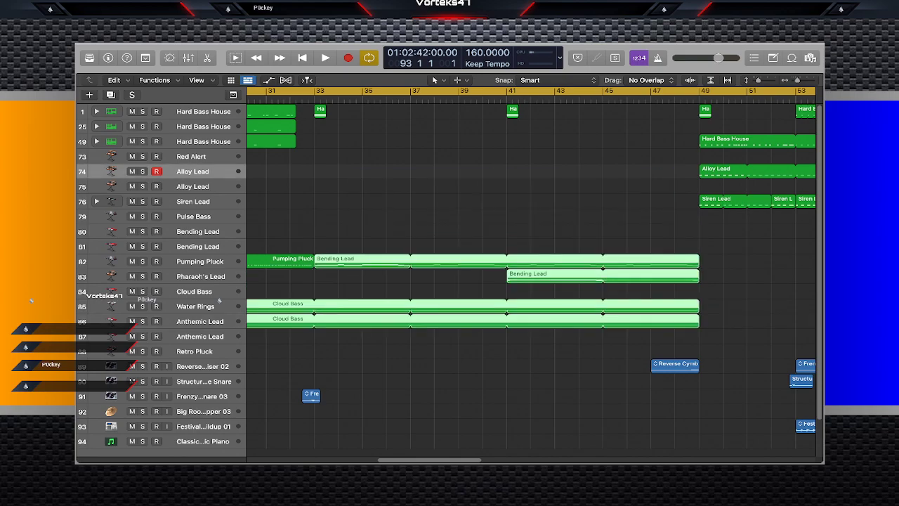
key("super+z")
Look over the arrangement's first half and play the track from bar 1 into bar 17.
left_click_drag(337, 187, 588, 180)
scroll(589, 181, "left", 10)
scroll(531, 274, "right", 2)
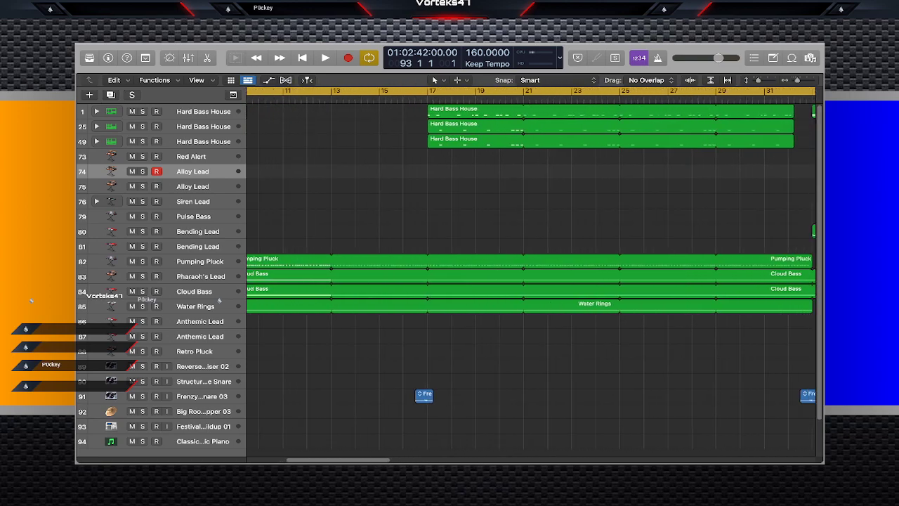
left_click_drag(302, 329, 495, 329)
scroll(495, 329, "right", 13)
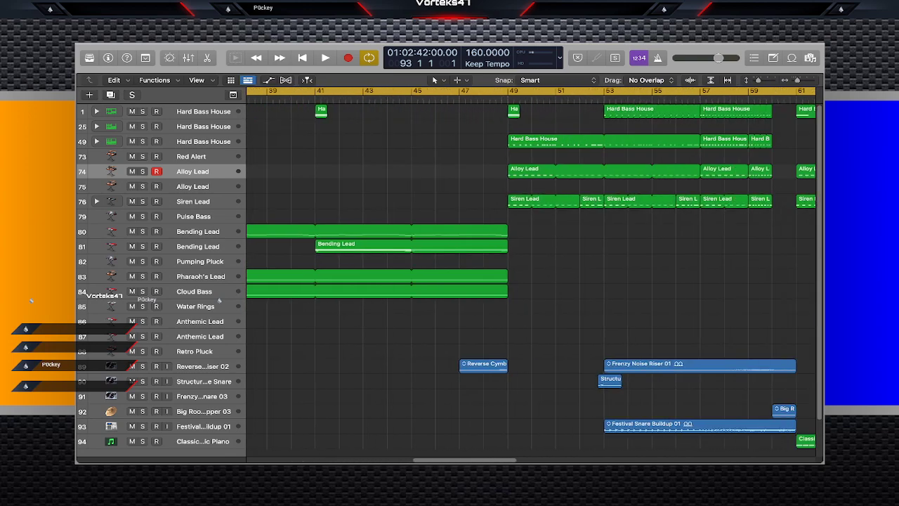
left_click_drag(520, 246, 608, 254)
scroll(531, 274, "left", 13)
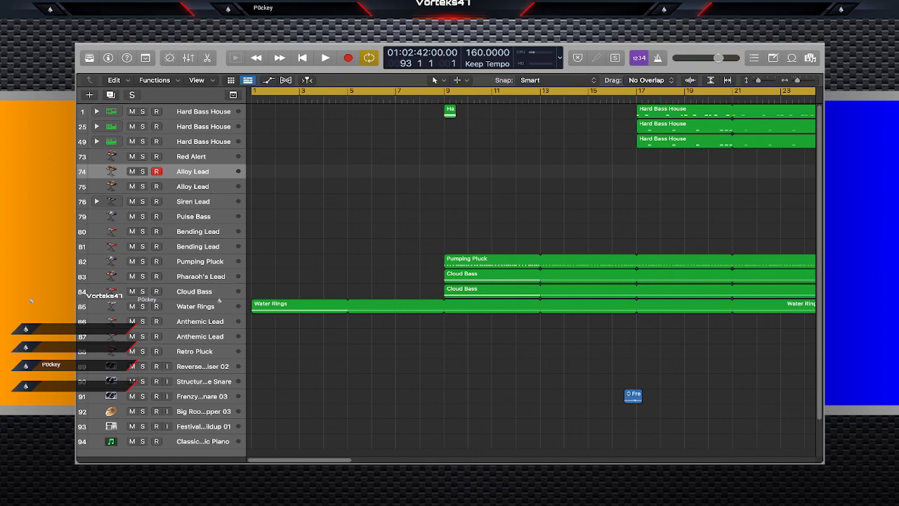
key("space")
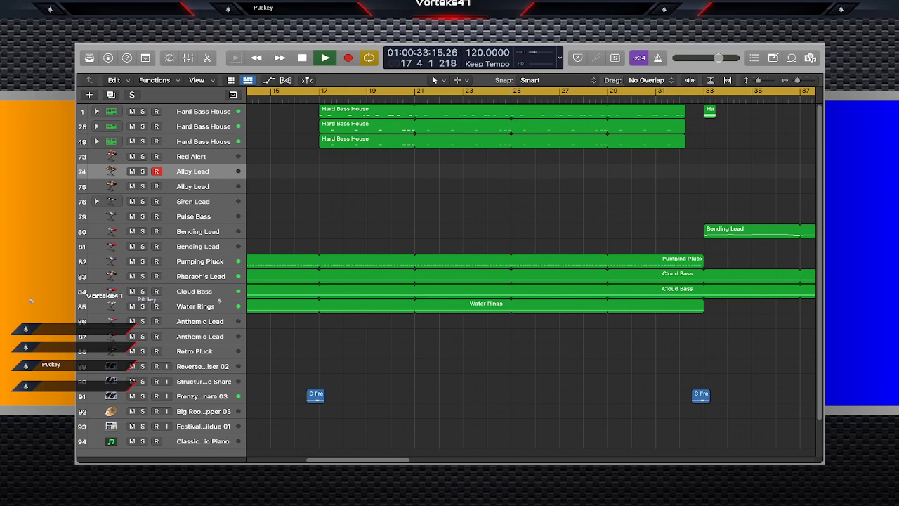
key("space")
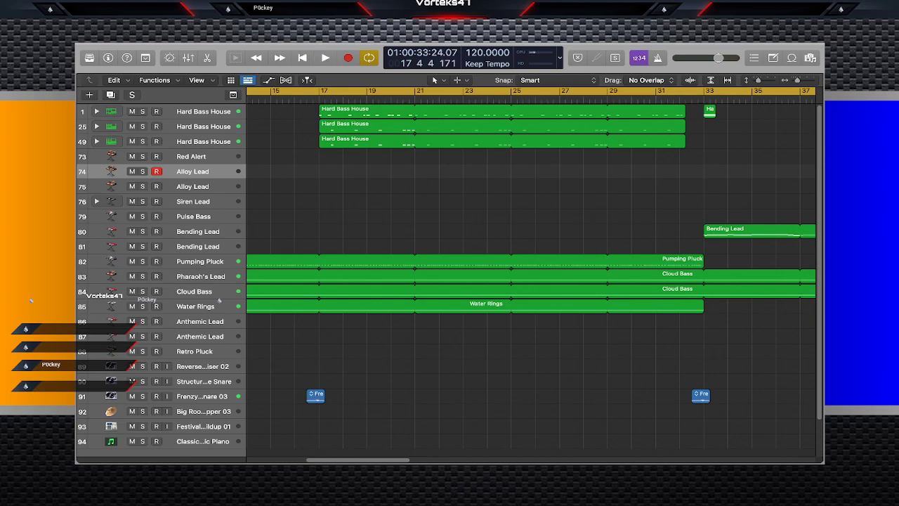
Turn off cycle mode and play the Hard Bass House section from bar 17 to bar 33.
key("c")
key("comma")
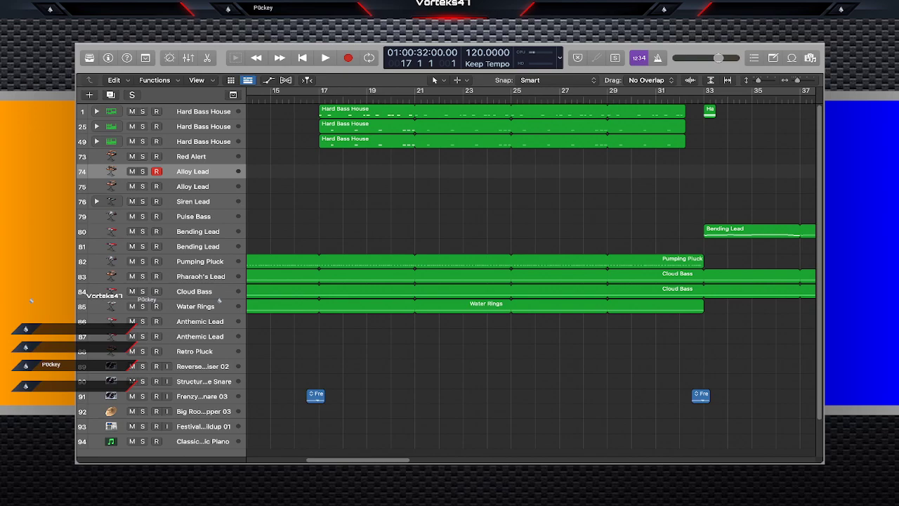
scroll(531, 274, "right", 15)
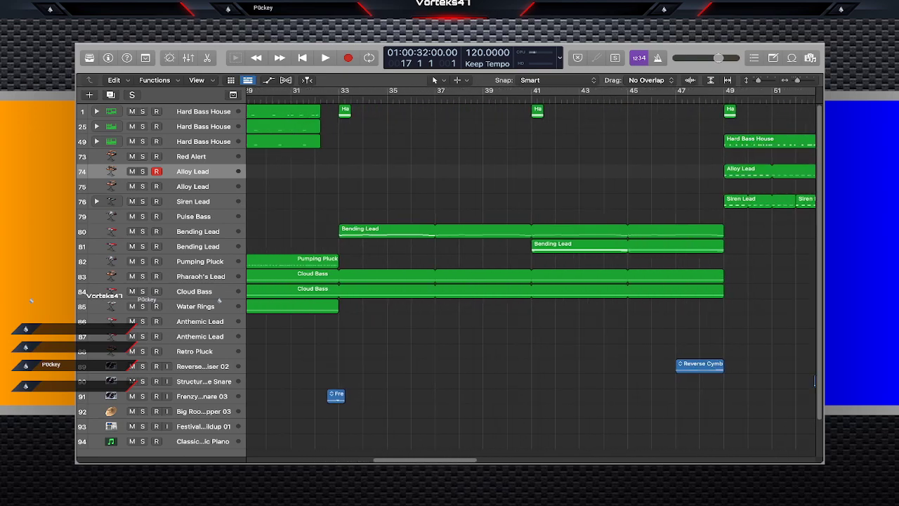
left_click_drag(354, 138, 646, 195)
scroll(531, 274, "left", 15)
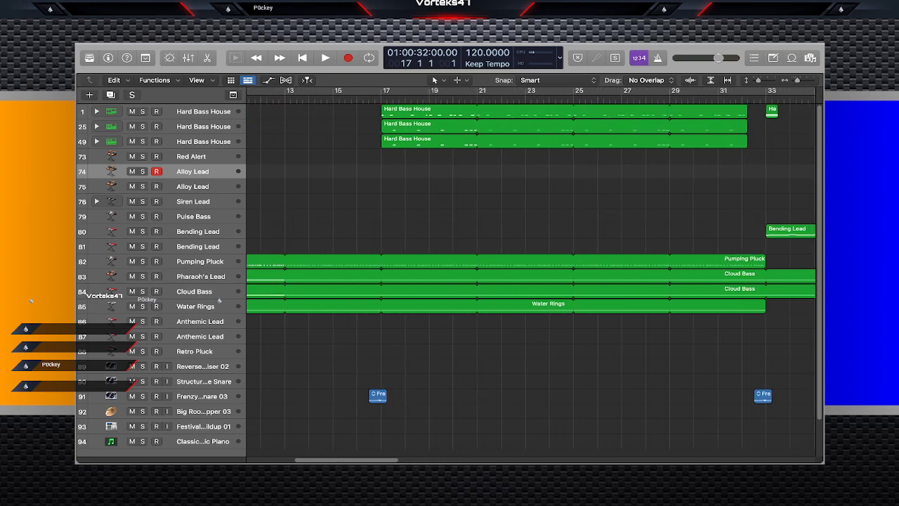
scroll(531, 274, "right", 1)
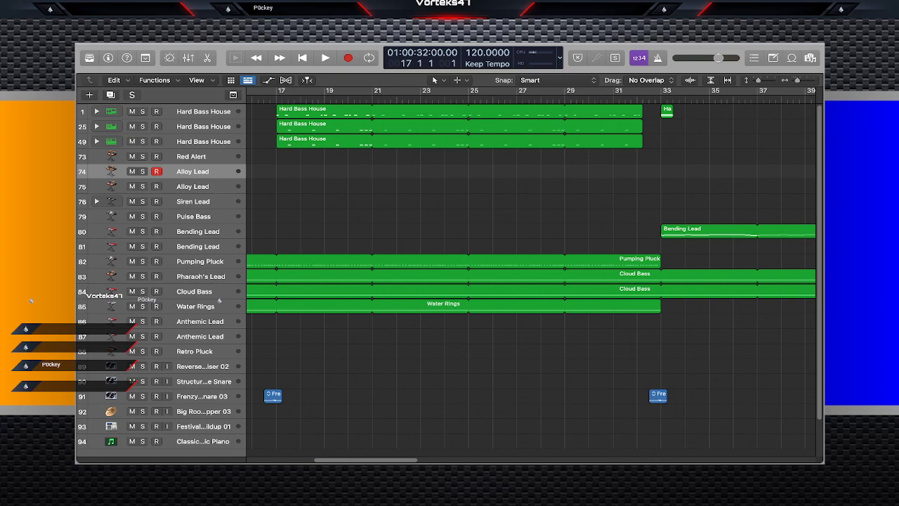
key("space")
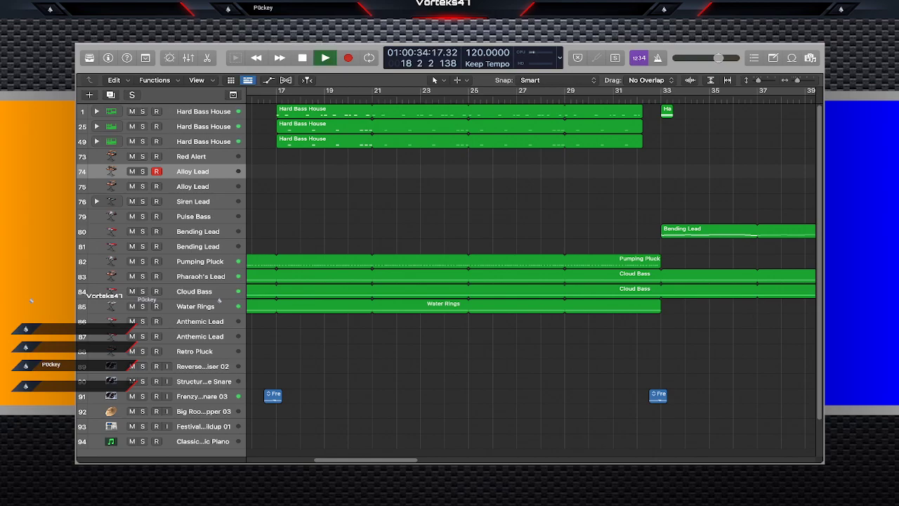
scroll(531, 273, "right", 5)
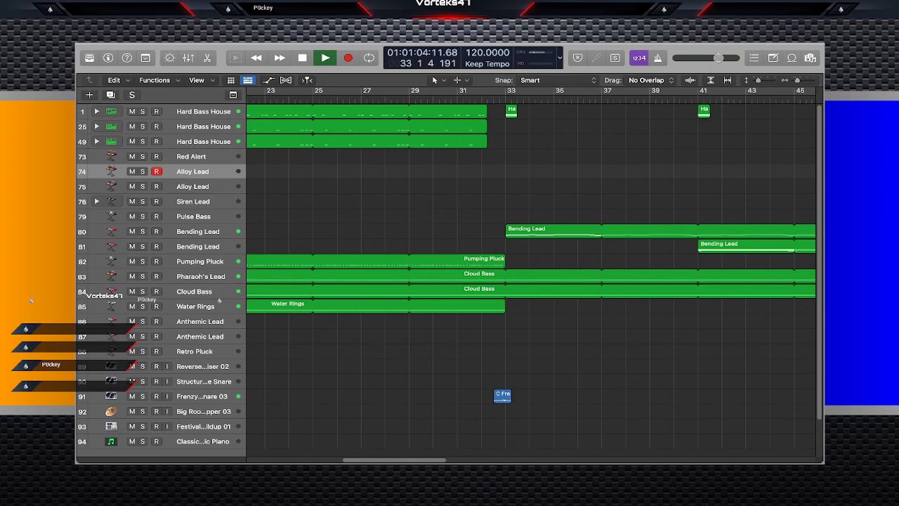
key("space")
scroll(531, 274, "right", 3)
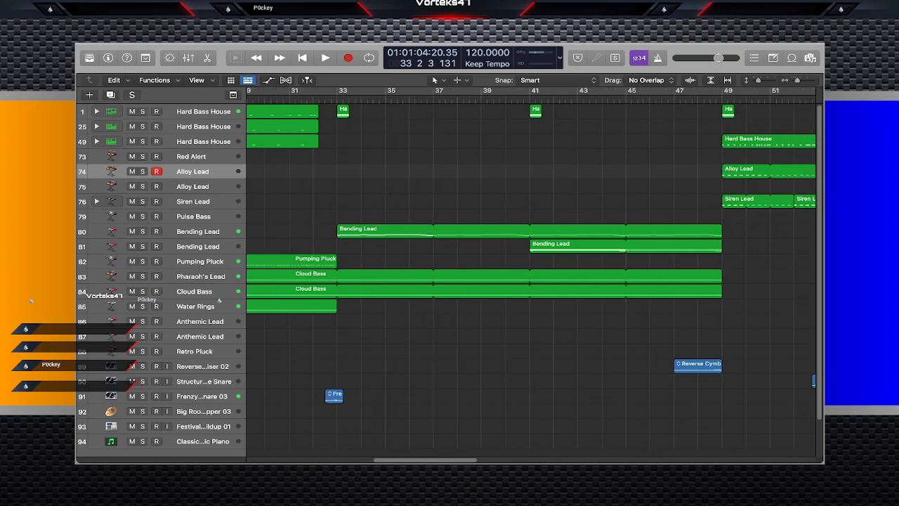
scroll(532, 274, "left", 11)
scroll(531, 274, "right", 3)
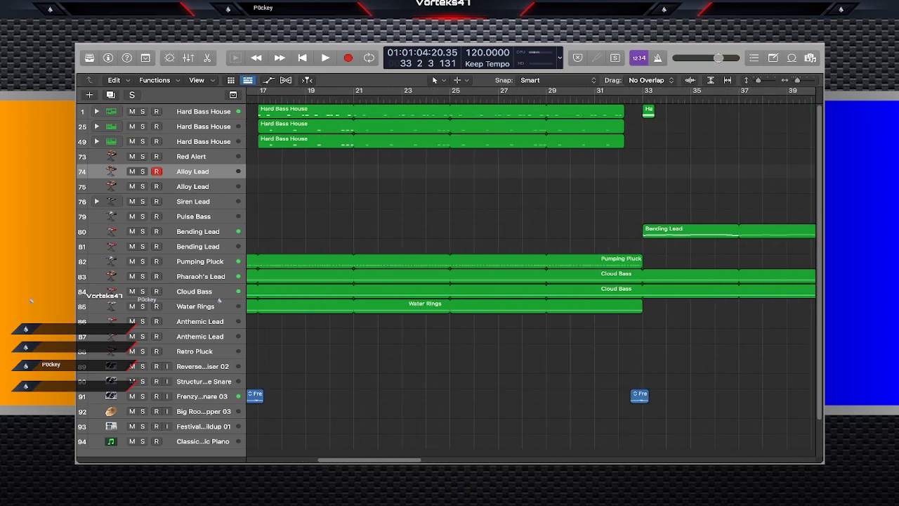
scroll(531, 274, "left", 3)
scroll(531, 274, "right", 10)
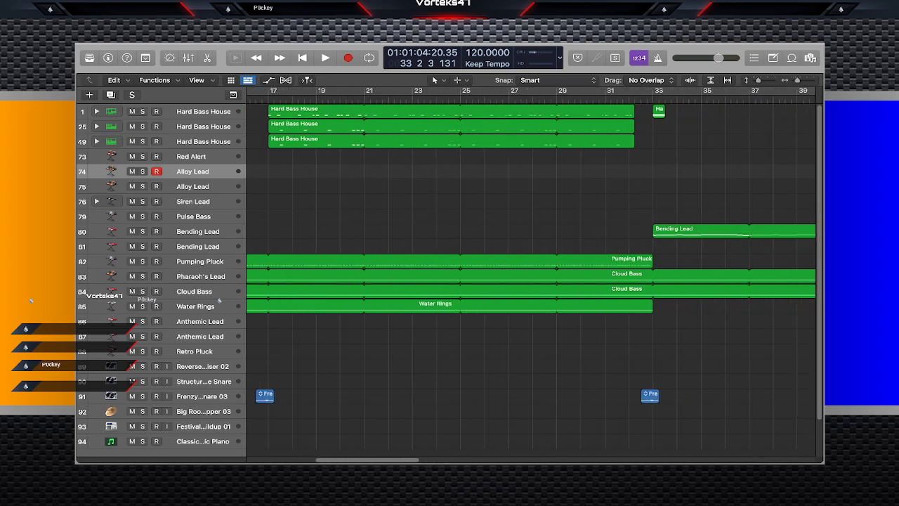
left_click_drag(331, 197, 544, 208)
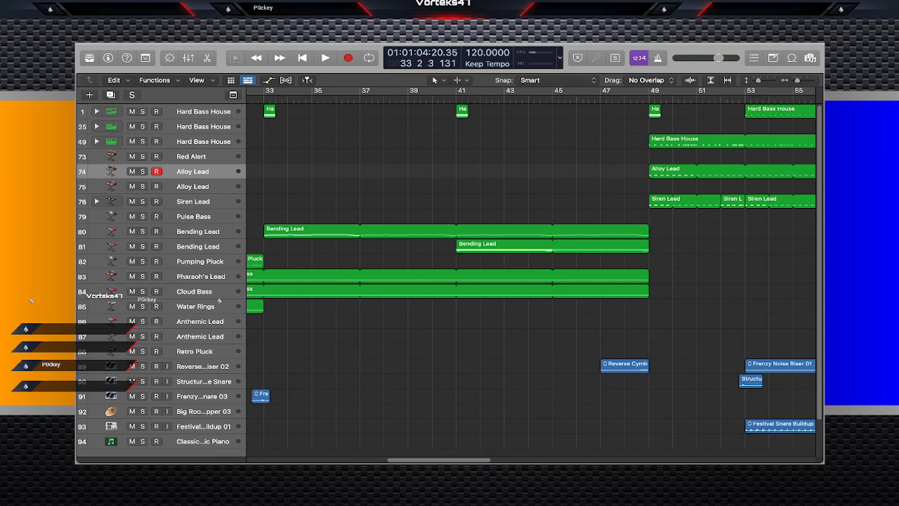
Look over the arrangement from bar 33 to its end at bar 93, and return the playhead to bar 33.
left_click_drag(307, 200, 330, 209)
left_click_drag(506, 205, 524, 105)
scroll(531, 269, "right", 15)
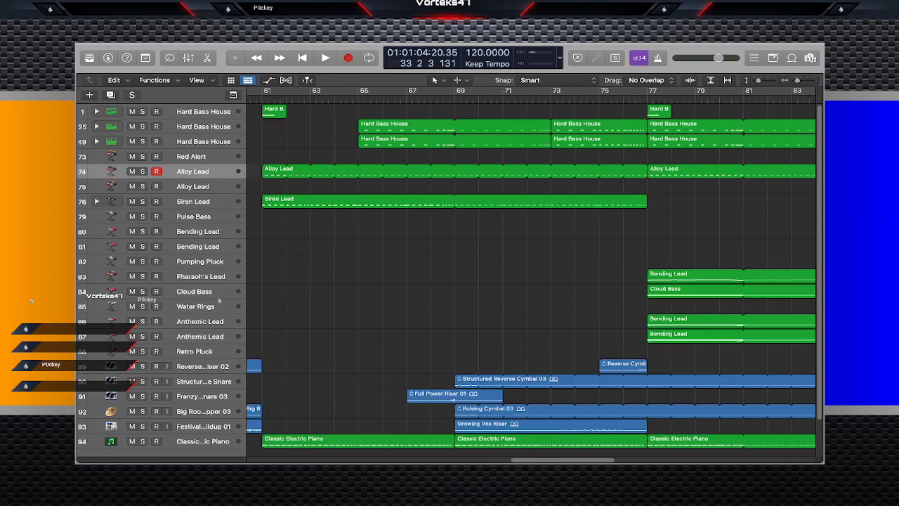
scroll(532, 269, "left", 1)
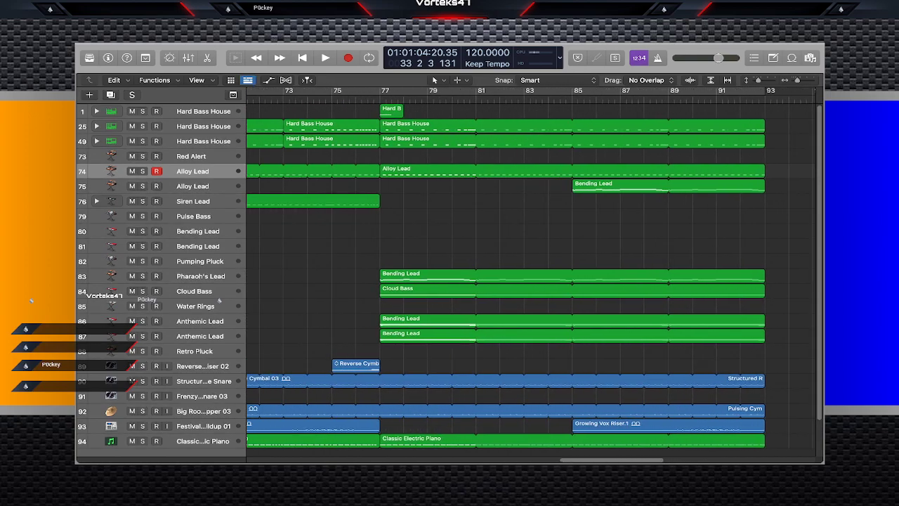
left_click_drag(446, 222, 724, 354)
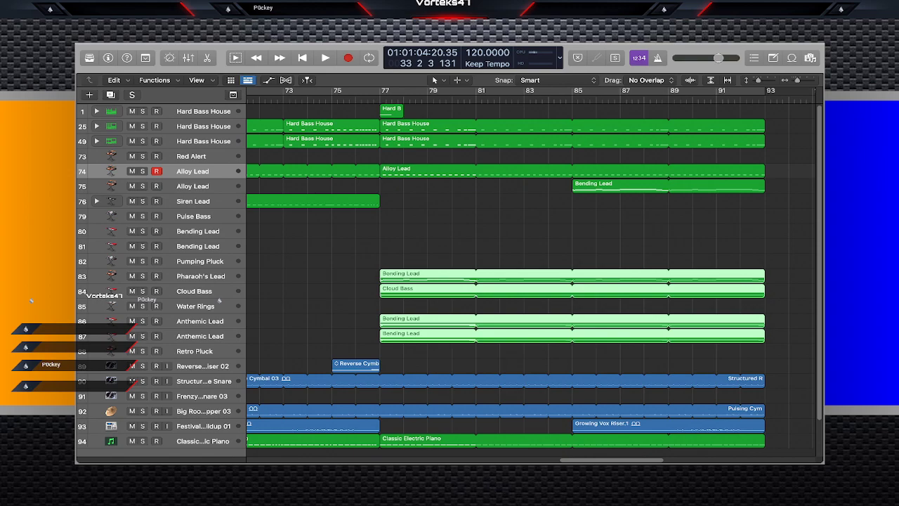
left_click(723, 355)
scroll(531, 268, "left", 15)
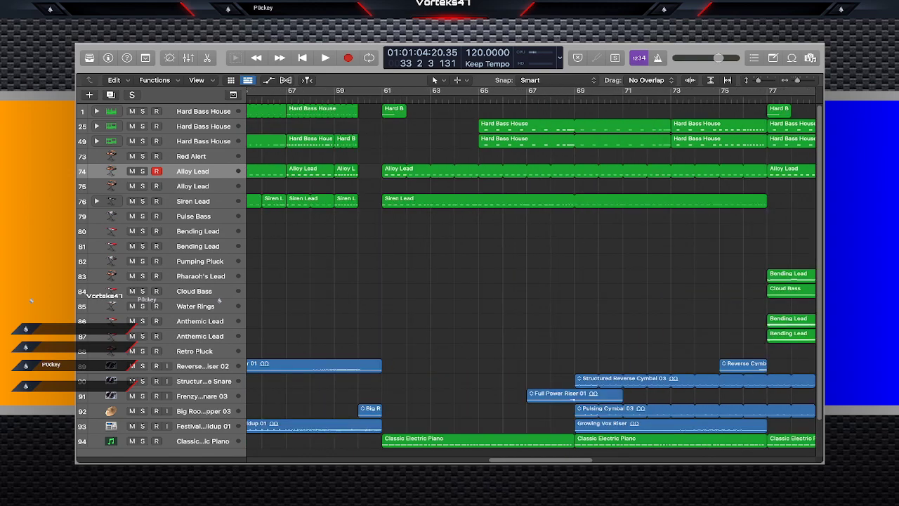
scroll(531, 268, "left", 2)
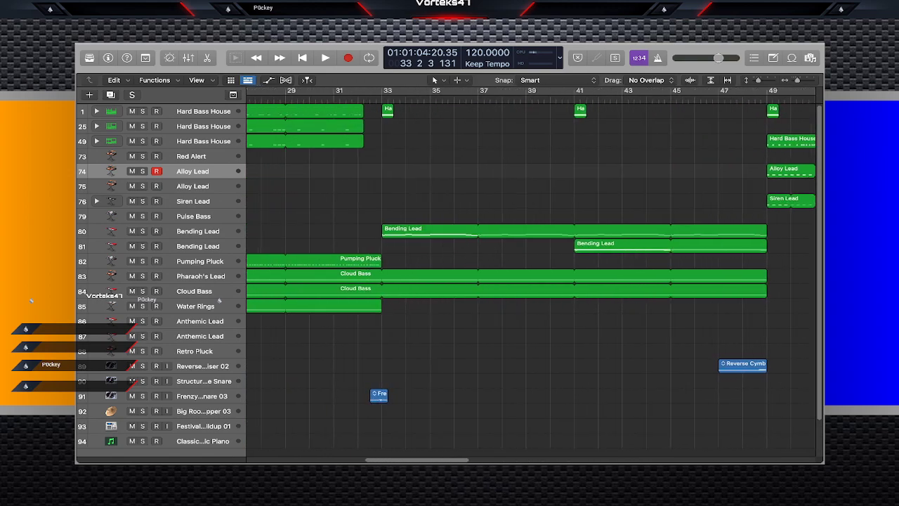
key("comma")
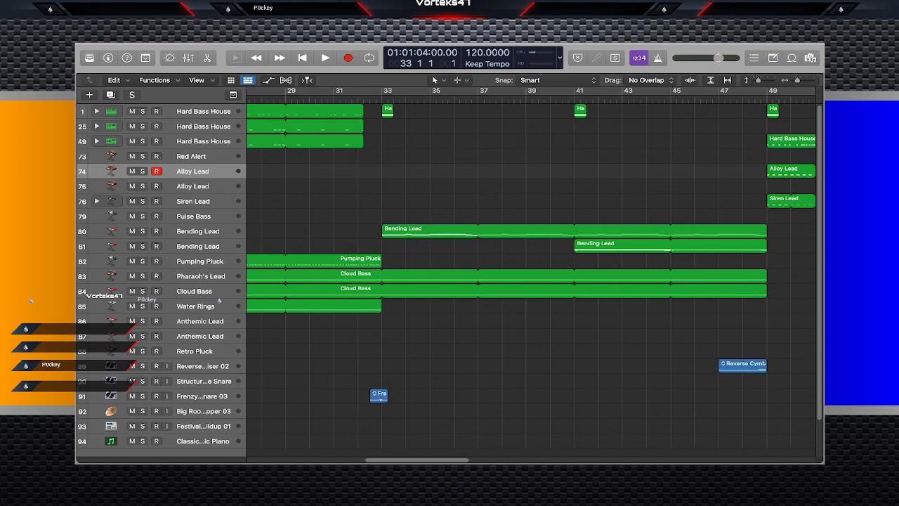
Play the final section from bar 85 to just past bar 93, checking which tracks are sounding.
scroll(531, 267, "right", 15)
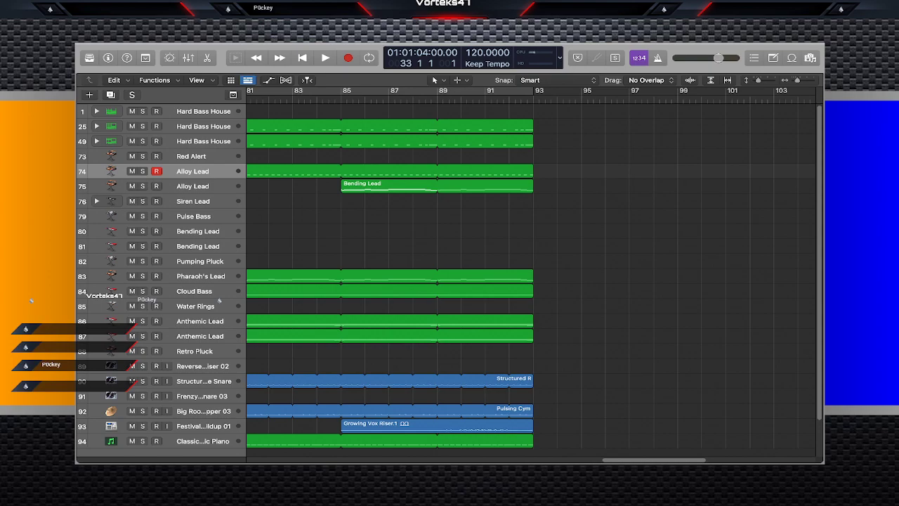
left_click(342, 100)
key("space")
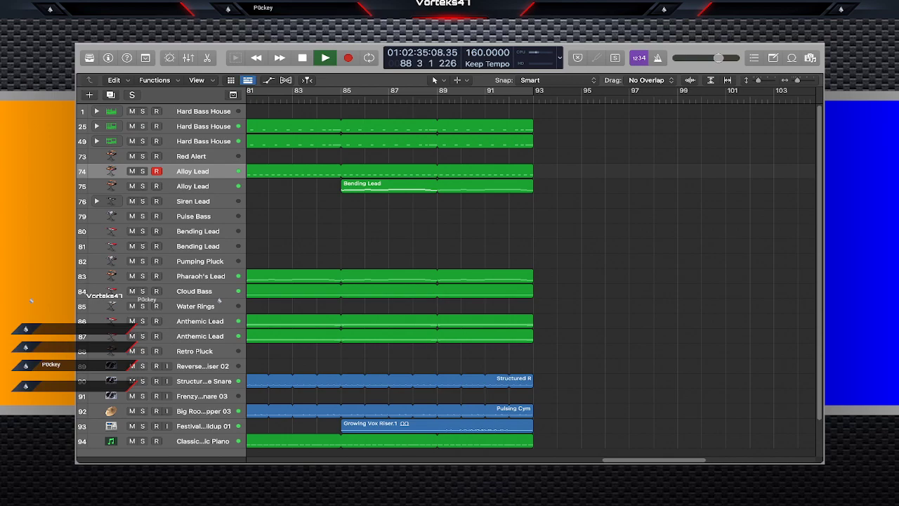
scroll(219, 300, "down", 2)
scroll(219, 299, "down", 1)
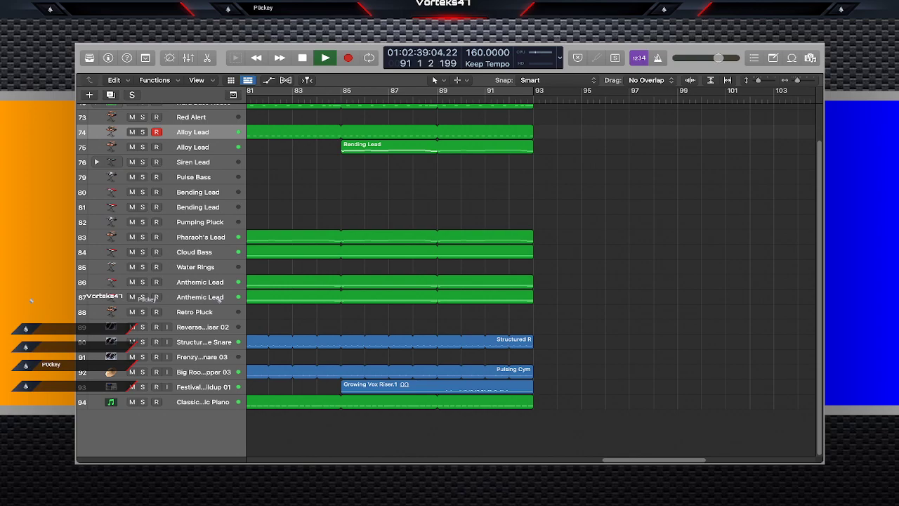
scroll(220, 300, "up", 1)
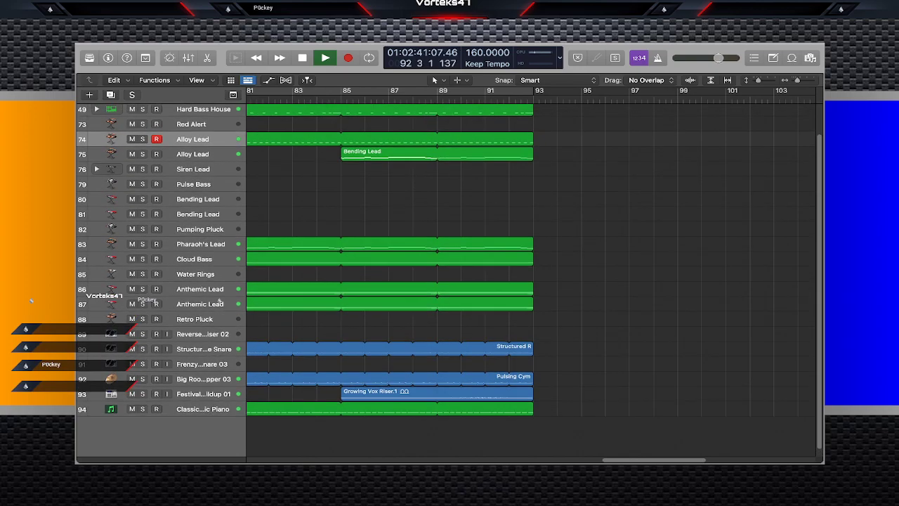
key("space")
Loop the final Classic Electric Piano region out to bar 101.
scroll(219, 300, "left", 3)
scroll(219, 300, "right", 3)
left_click_drag(463, 405, 699, 405)
left_click_drag(675, 406, 657, 406)
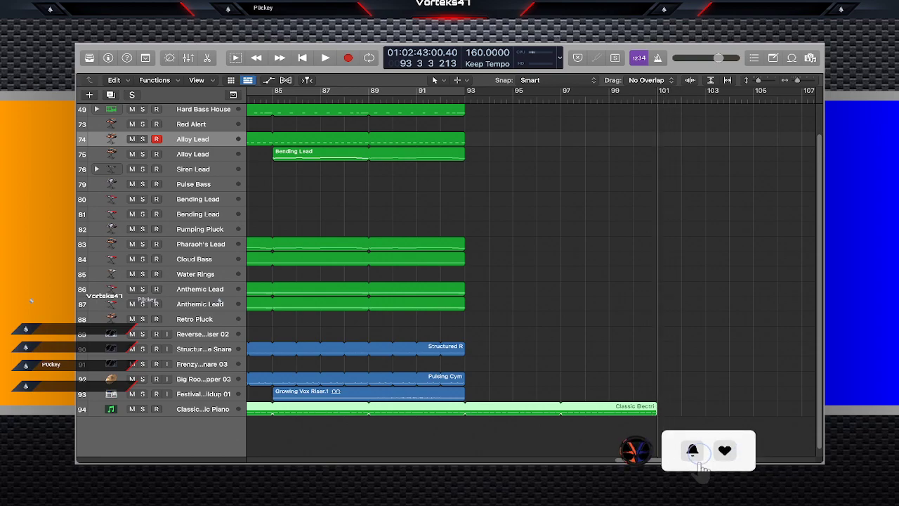
scroll(219, 301, "up", 2)
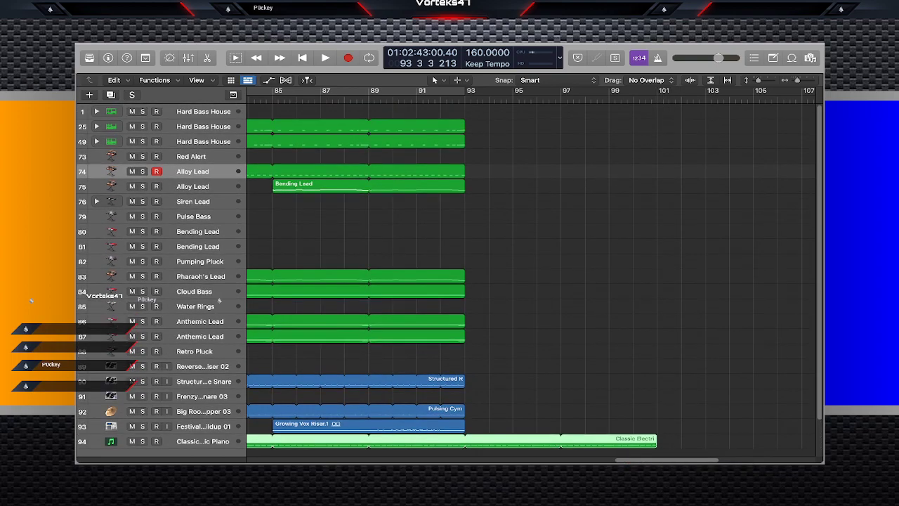
Extend the Structured Reverse Cymbal 03 and Pulsing Cymbal 03 loops to bar 101 during playback of the ending.
key("space")
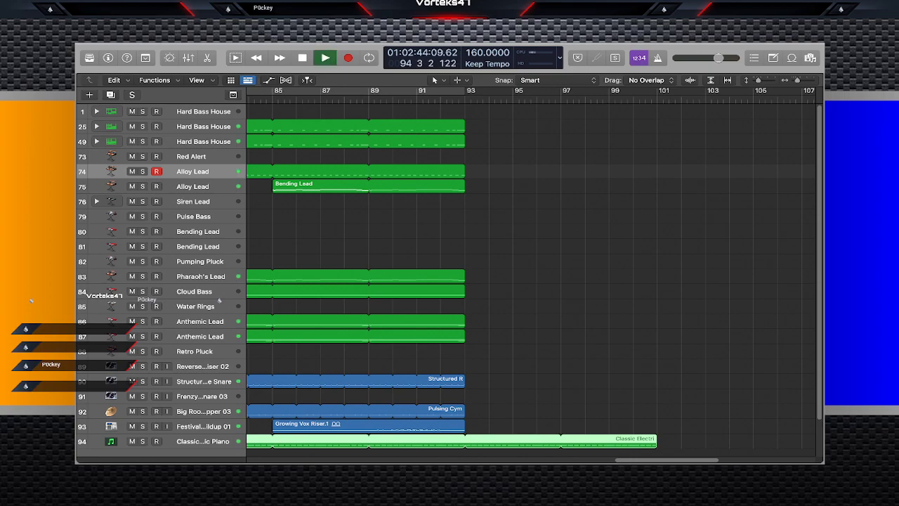
scroll(503, 375, "left", 1)
scroll(503, 376, "down", 1)
left_click_drag(503, 375, 674, 402)
left_click(692, 397)
scroll(692, 396, "right", 2)
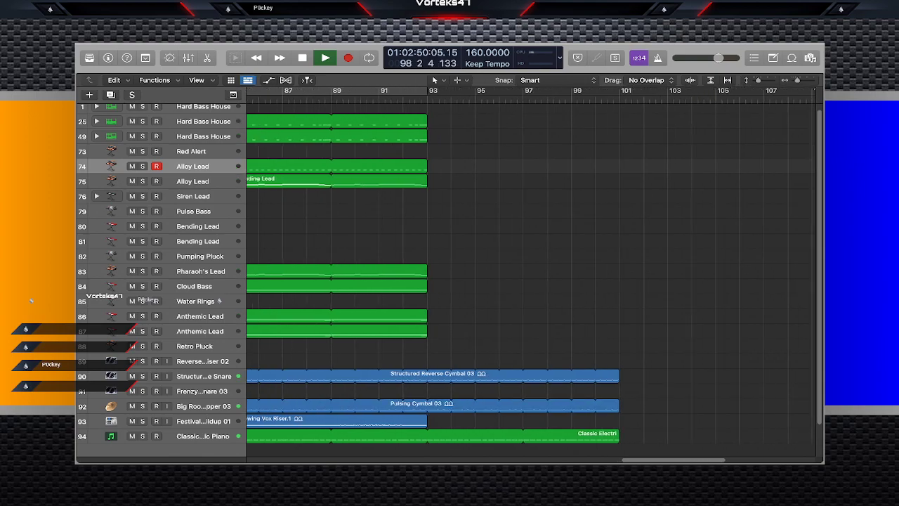
scroll(692, 397, "right", 1)
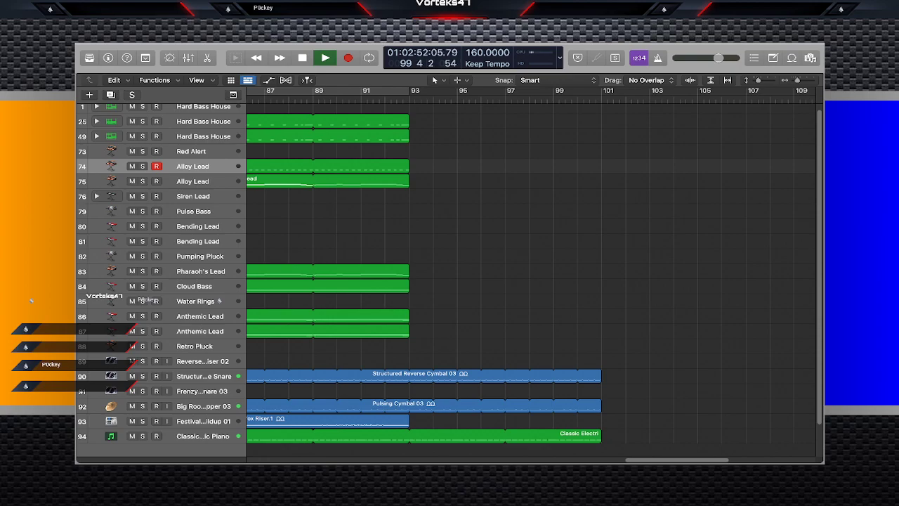
key("space")
Loop the last regions of the two lower Hard Bass House tracks and Alloy Lead track 74 to bar 101.
scroll(219, 301, "up", 1)
left_click_drag(413, 134, 602, 137)
left_click(614, 156)
scroll(530, 274, "left", 8)
scroll(530, 273, "right", 8)
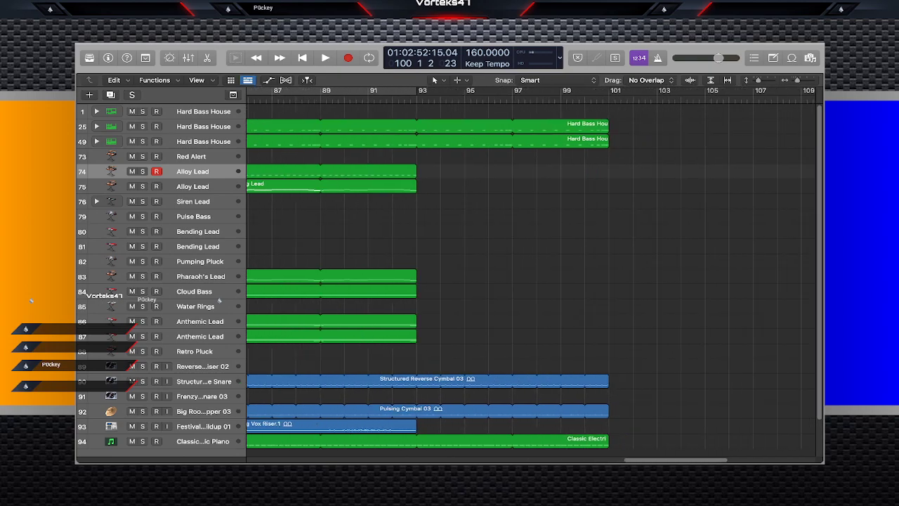
left_click_drag(415, 168, 609, 168)
left_click(618, 184)
scroll(530, 274, "left", 10)
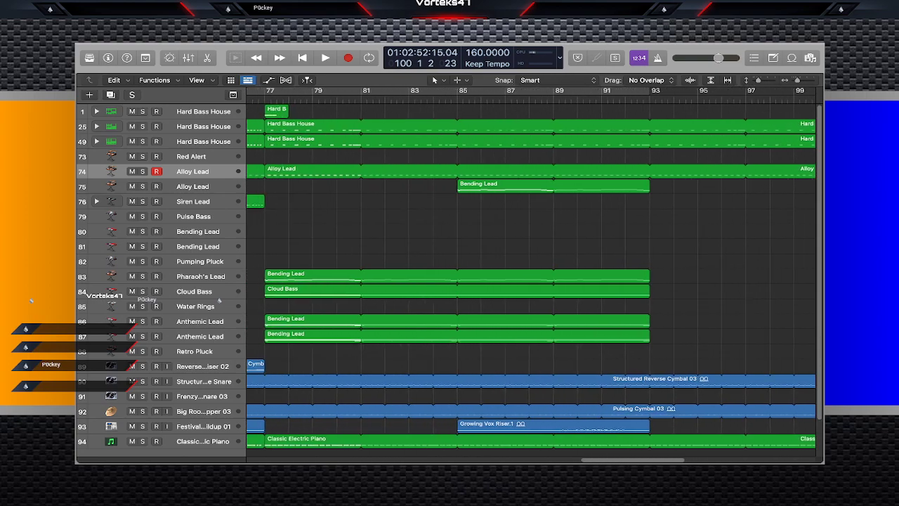
Loop the final regions on the Pharaoh's Lead and Cloud Bass tracks to bar 101, and play from around bar 93.
scroll(530, 274, "right", 10)
left_click_drag(479, 243, 574, 274)
key("space")
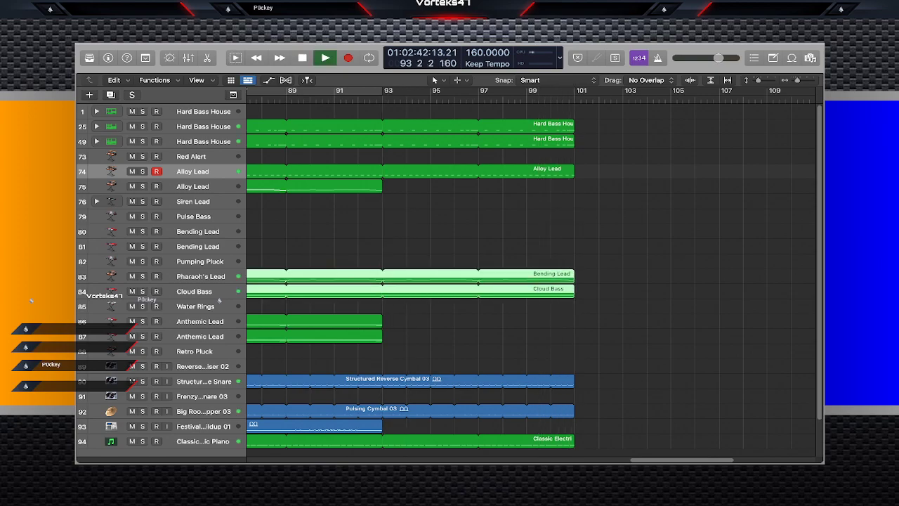
key("super+shift+a")
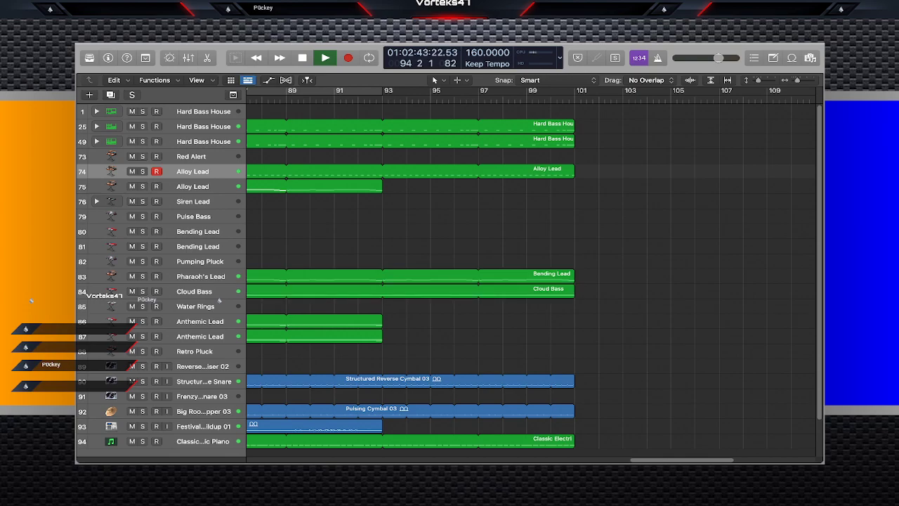
Show track automation and play the Pharaoh's Lead track soloed past bar 93 to check its volume curve.
key("a")
scroll(219, 300, "down", 10)
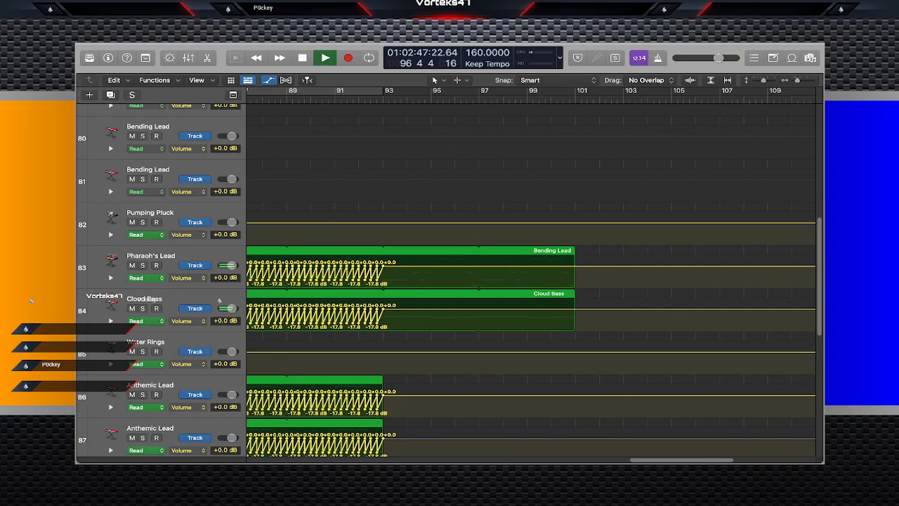
left_click(151, 256)
key("s")
key("shift+comma")
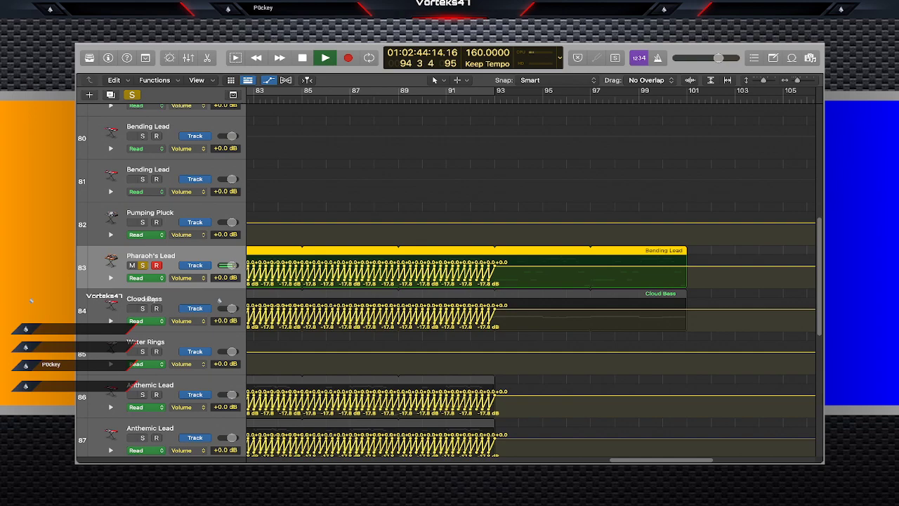
key("s")
key("space")
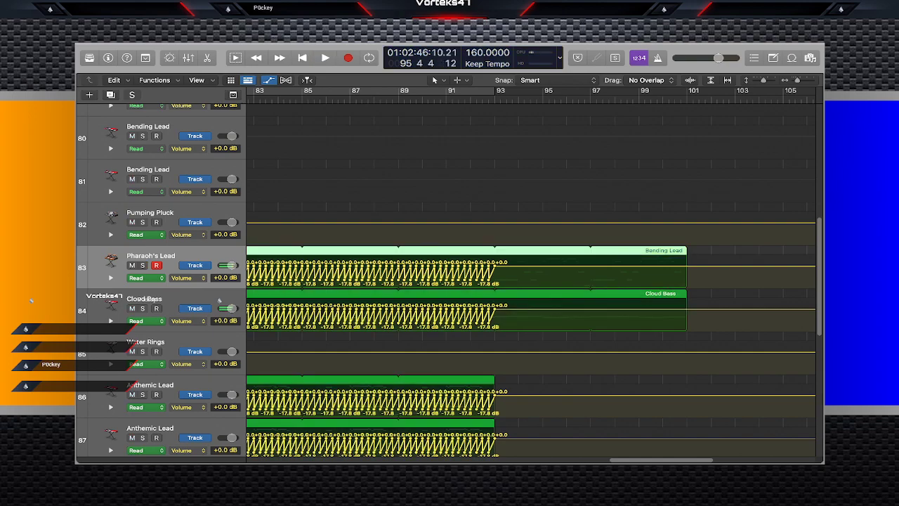
Copy the volume automation between bars 85 and 93 and paste it once on Pharaoh's Lead at bar 93.
left_click_drag(503, 255, 299, 290)
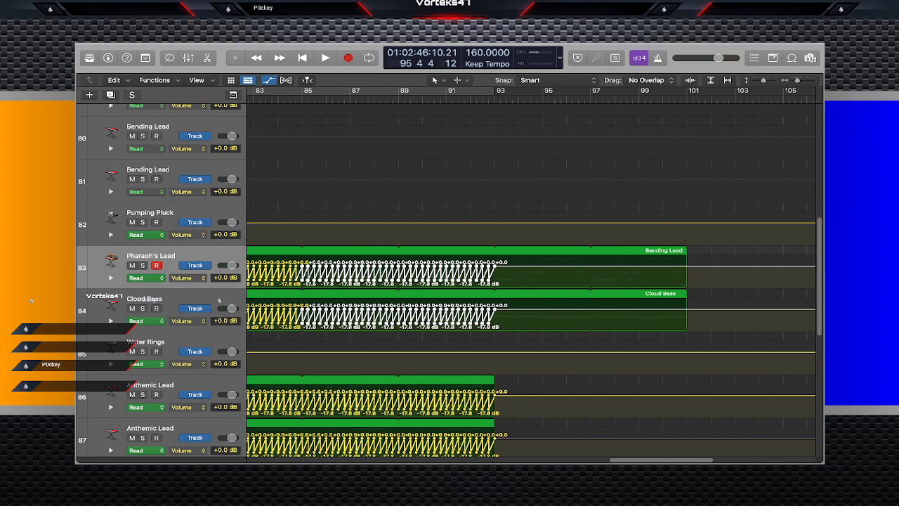
key("alt+shift+d")
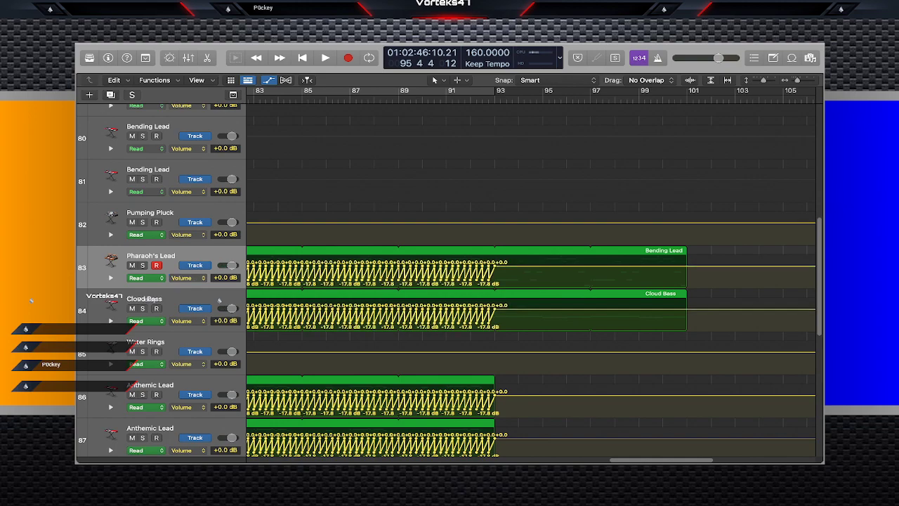
key("super+v")
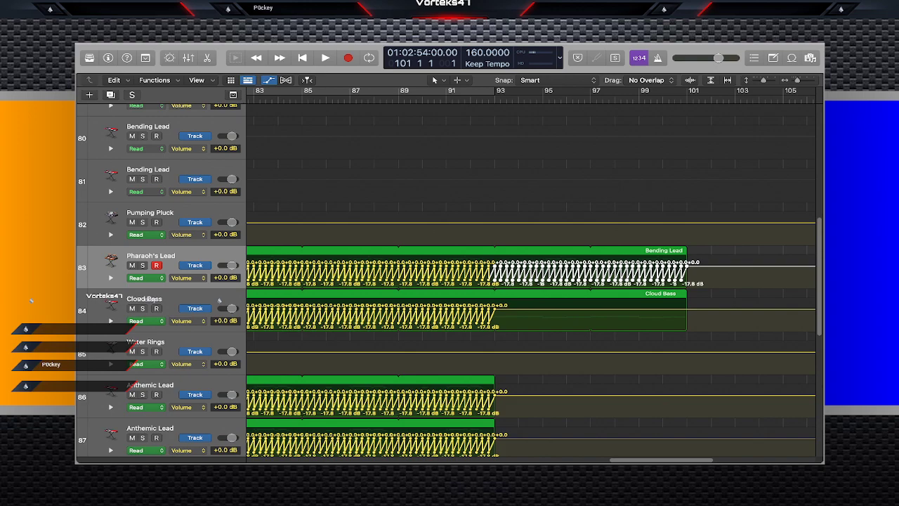
key("super+v")
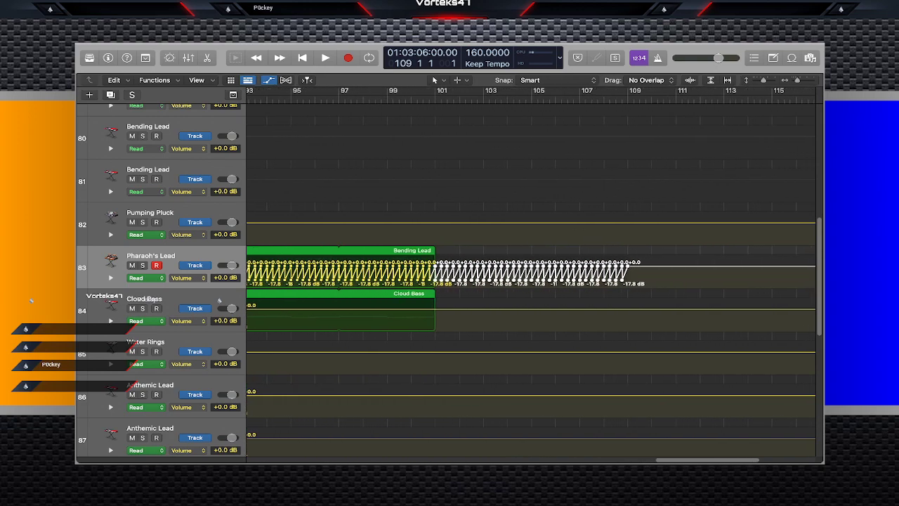
key("super+z")
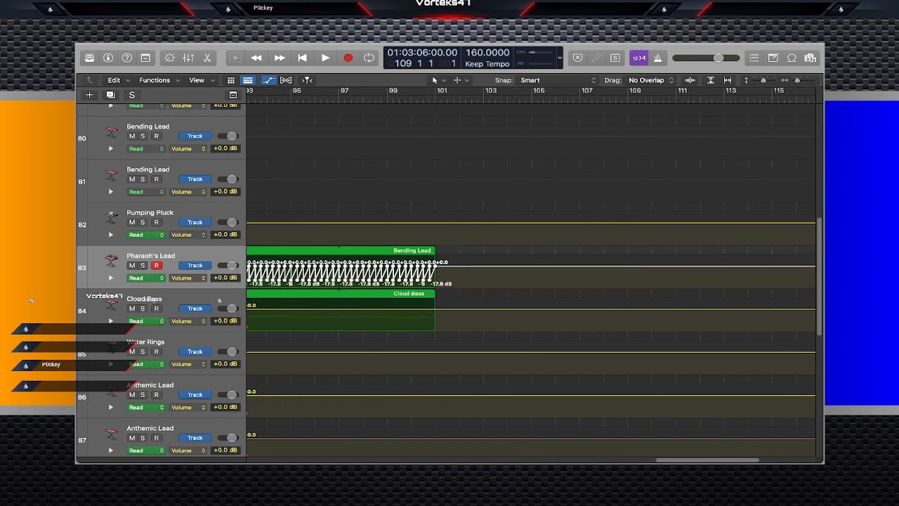
Paste the copied volume automation onto Cloud Bass at bar 93, and hide the automation view.
scroll(531, 281, "left", 4)
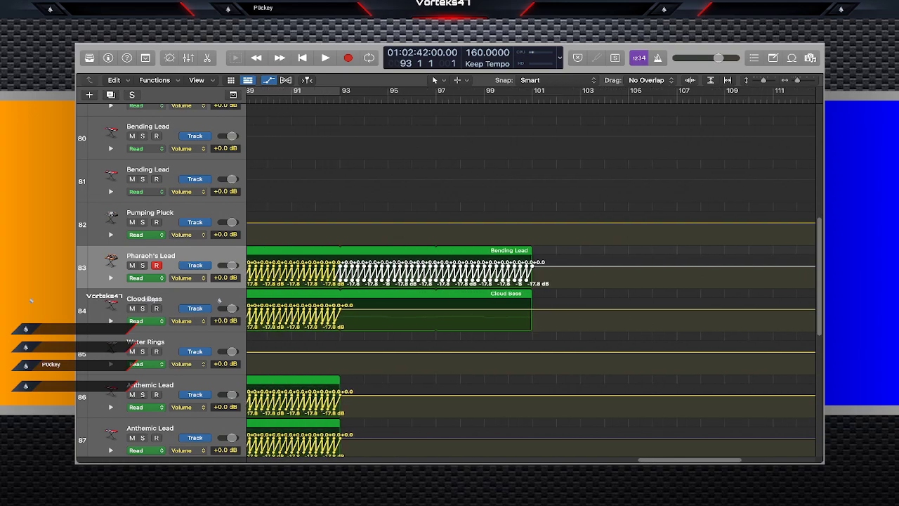
left_click(219, 298)
key("super+v")
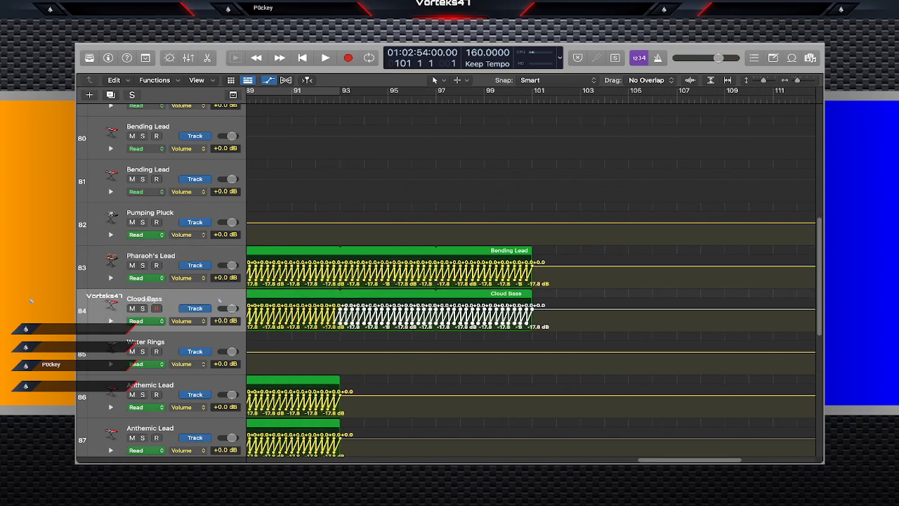
key("alt+shift+d")
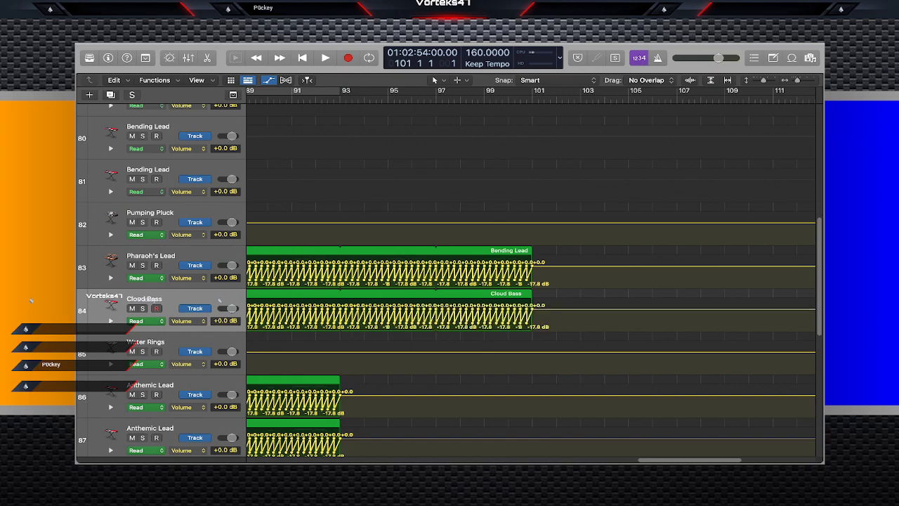
scroll(220, 300, "down", 20)
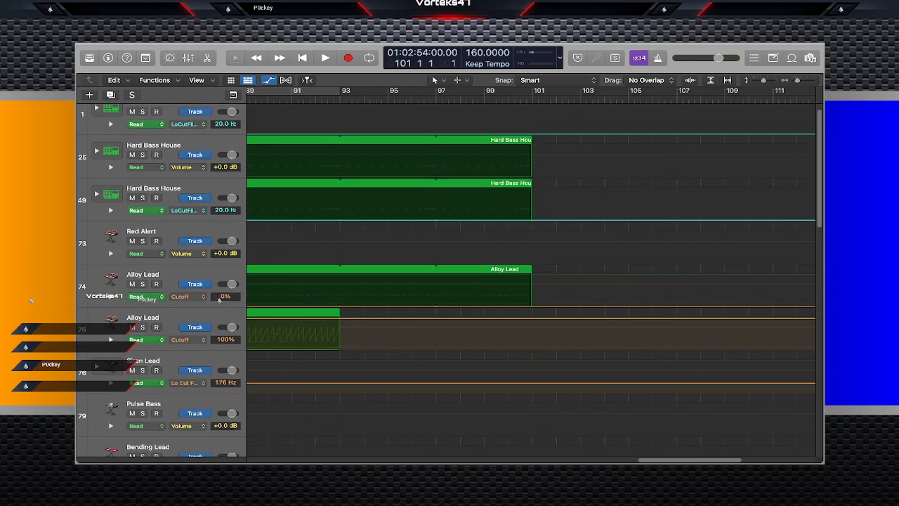
scroll(219, 301, "down", 5)
key("a")
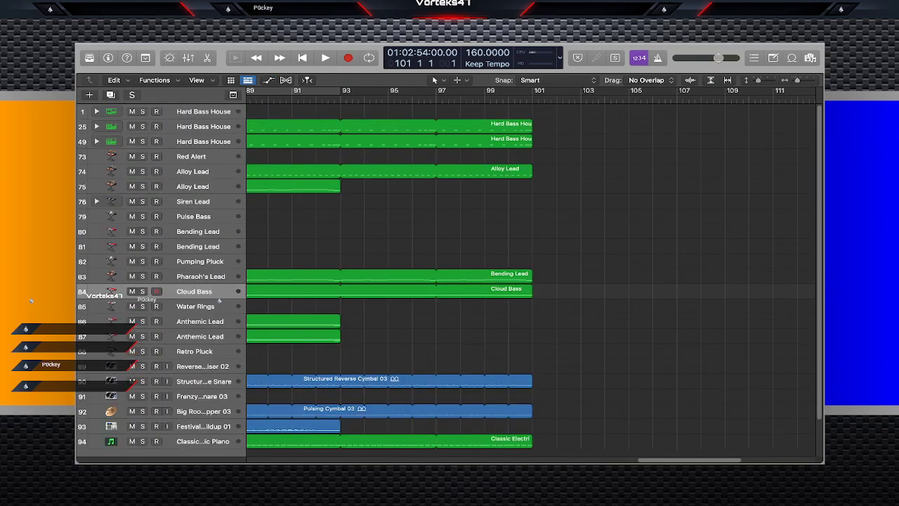
Play the new section past bar 101, and loop the Hard Bass House, Alloy Lead, Cloud Bass and Classic Electric Piano regions to bar 109.
key("space")
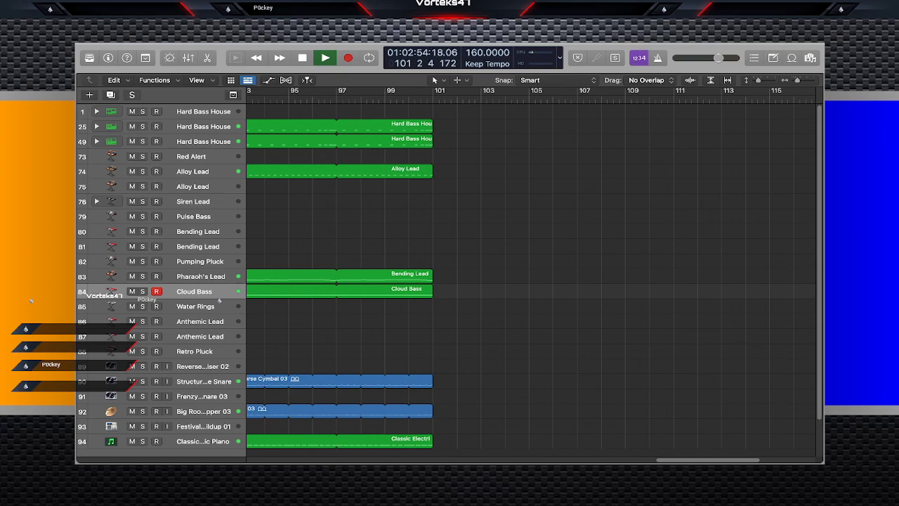
key("space")
scroll(219, 300, "down", 1)
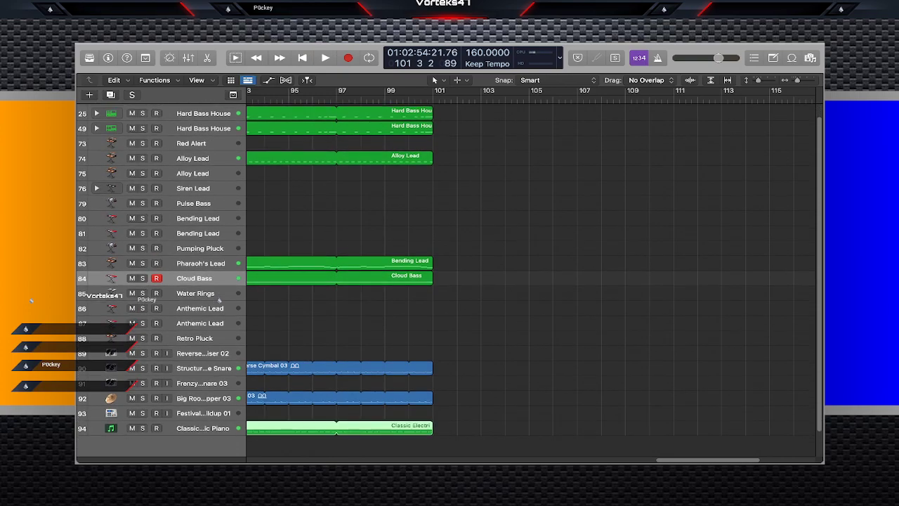
scroll(219, 300, "up", 1)
left_click_drag(464, 203, 625, 124)
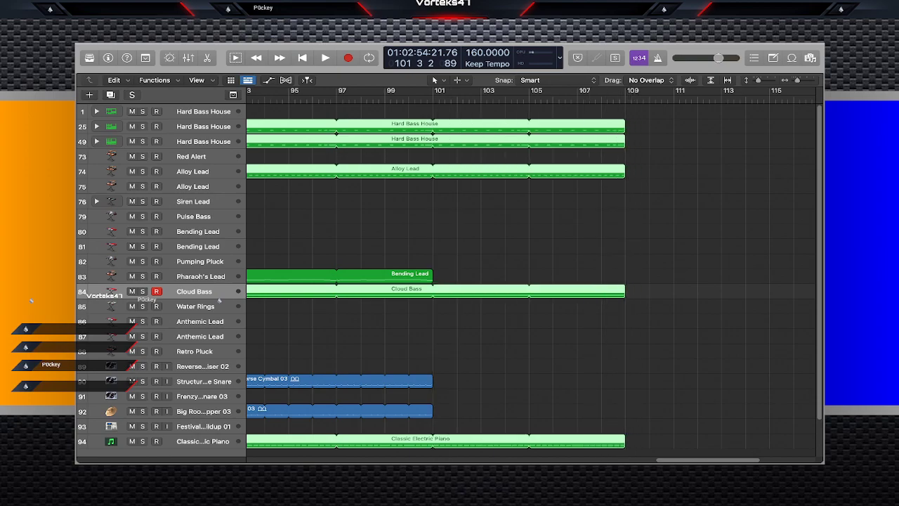
Play the looped section from bar 101 through to bar 109.
key("space")
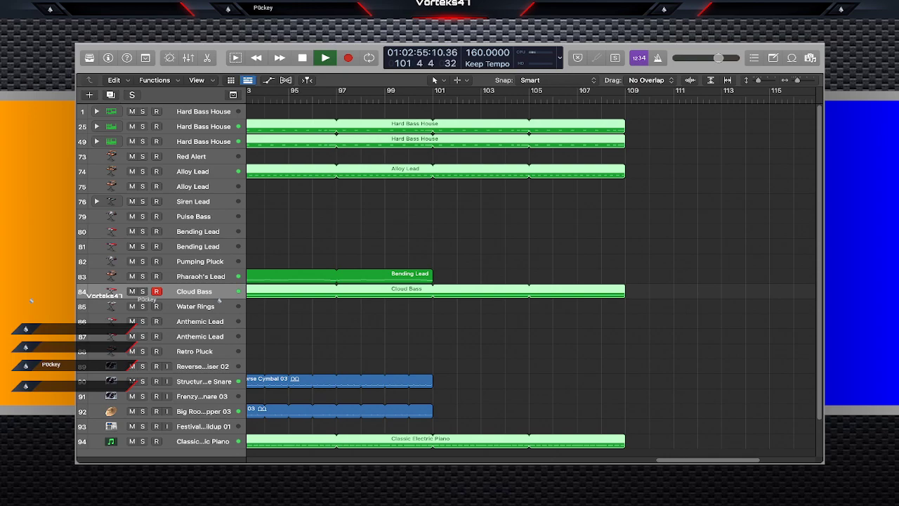
key("alt+shift+d")
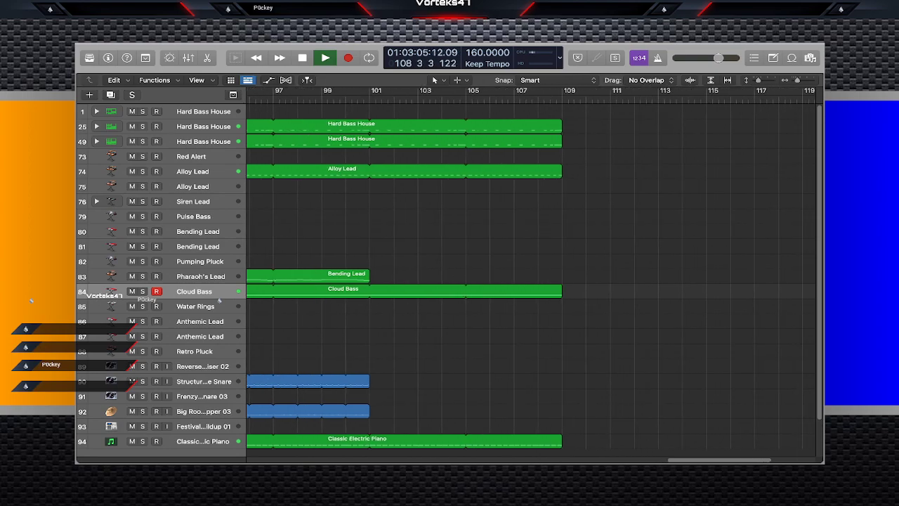
key("space")
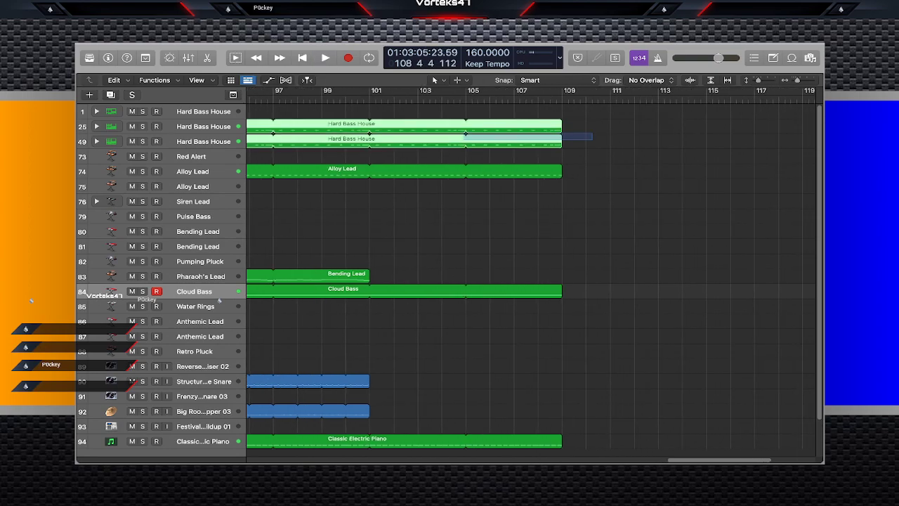
Shorten the two Hard Bass House loops to bar 105, and paste copies of their earlier four-bar fill regions at bar 105.
left_click_drag(560, 123, 466, 123)
left_click(492, 156)
scroll(491, 211, "left", 10)
scroll(492, 156, "left", 5)
left_click_drag(499, 156, 491, 126)
scroll(491, 156, "right", 10)
scroll(527, 274, "right", 8)
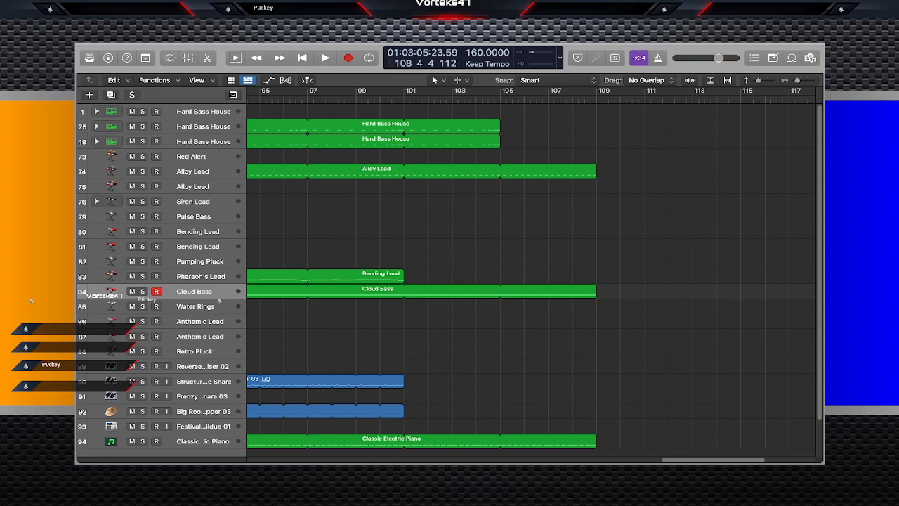
key("super+v")
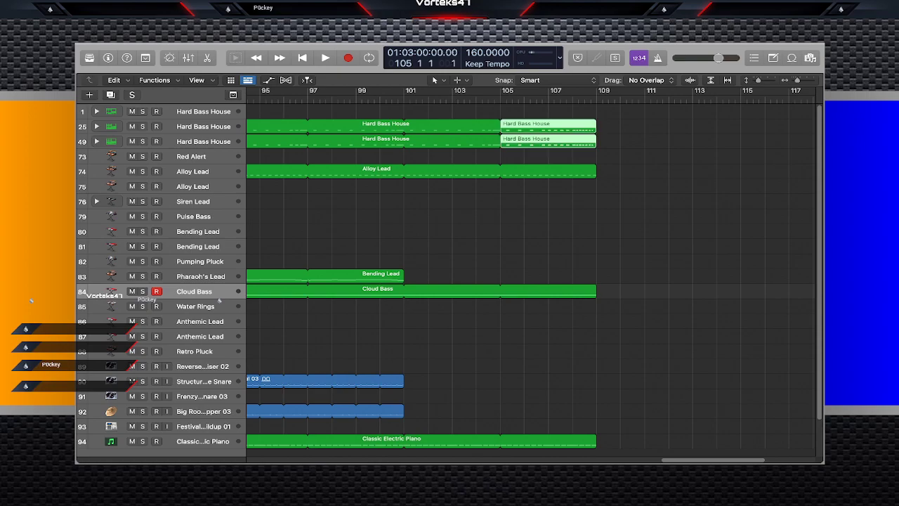
left_click(597, 156)
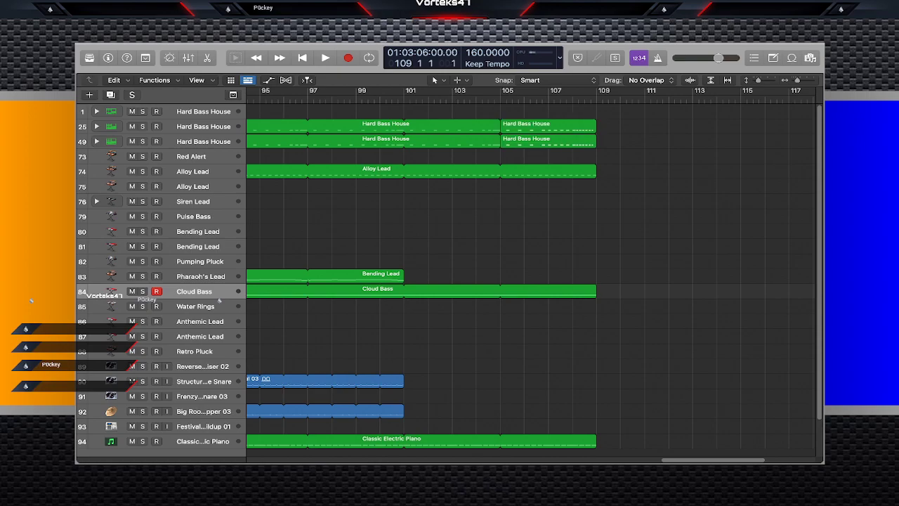
Check the track automation around bars 105 to 109, and play the new Hard Bass House fill past bar 109.
key("a")
scroll(597, 274, "up", 10)
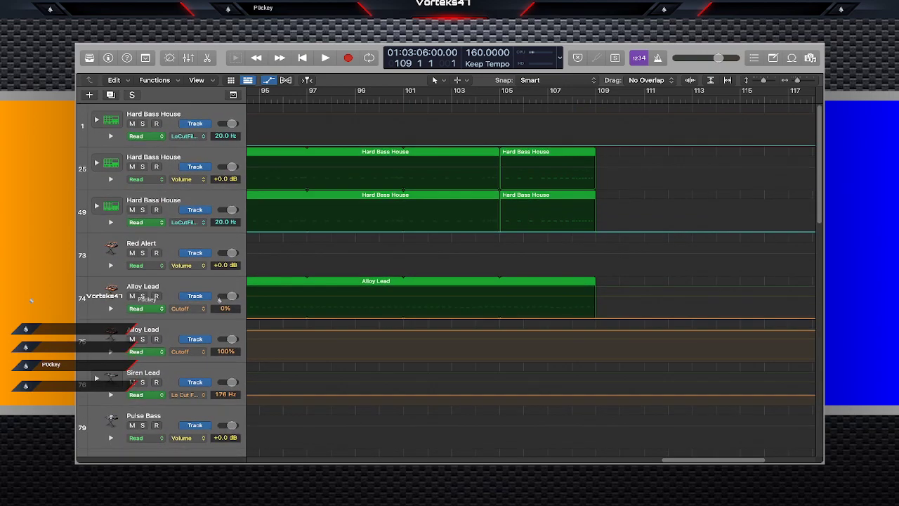
key("a")
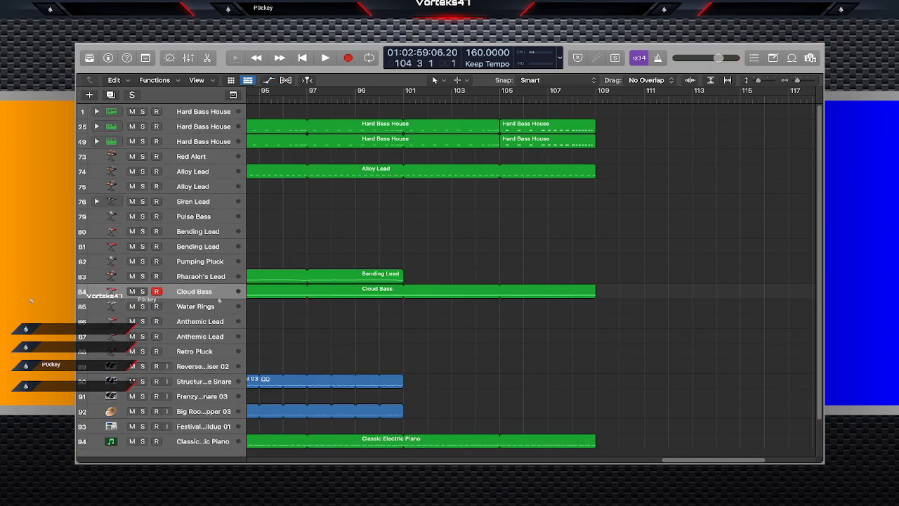
key("space")
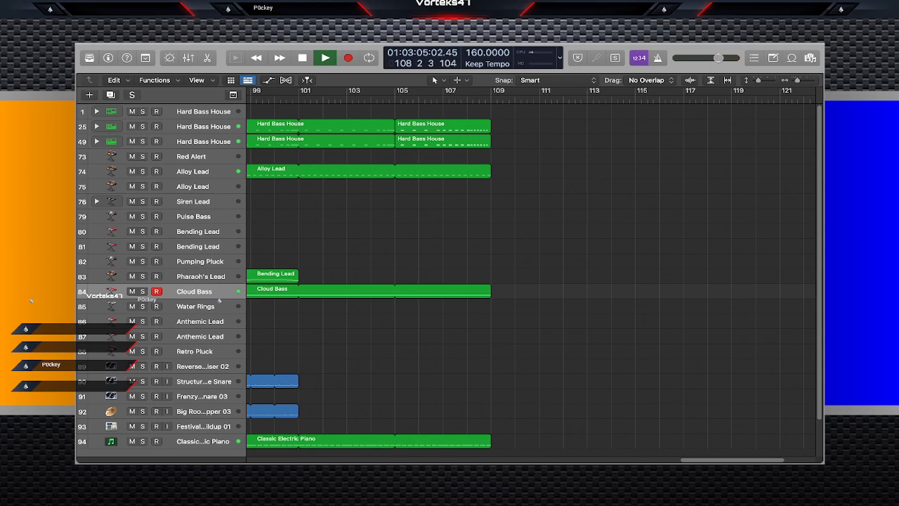
scroll(219, 300, "down", 1)
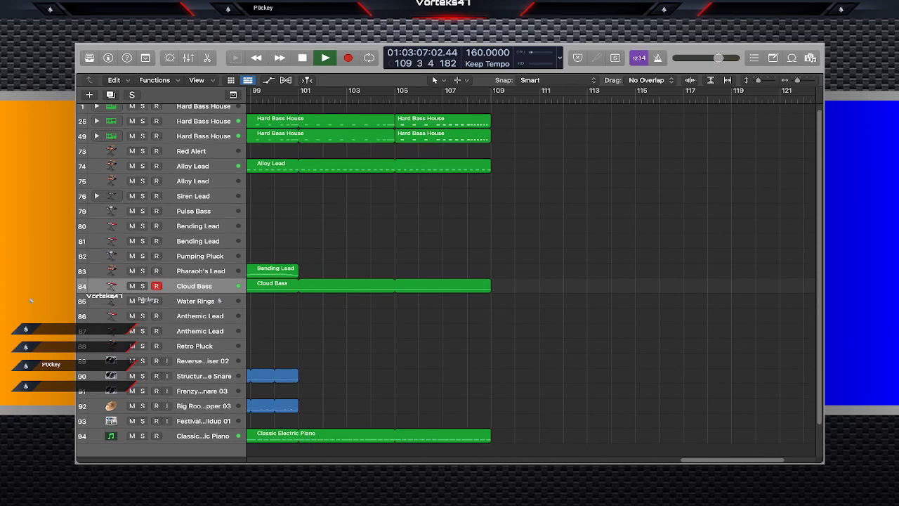
key("space")
Copy the first track's Hard Bass House region at bar 53 and paste it on the same track at bar 109.
scroll(219, 300, "down", 3)
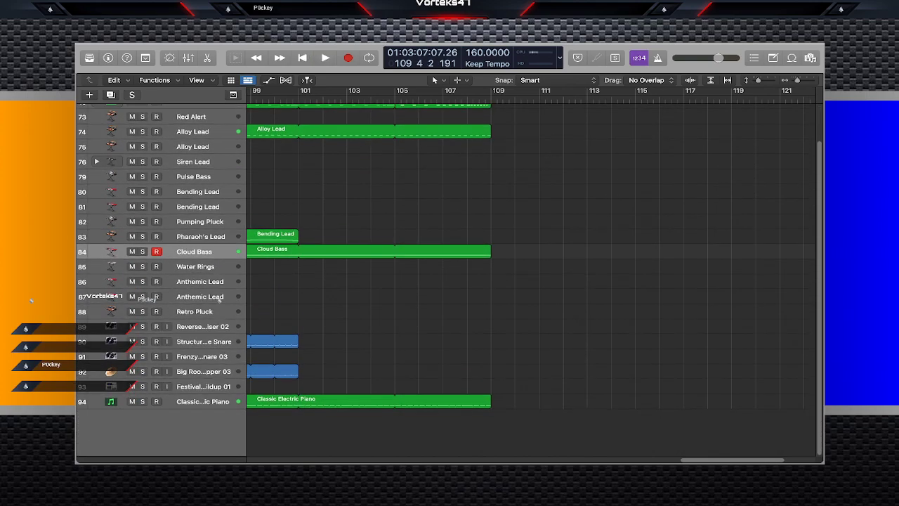
scroll(219, 301, "left", 8)
scroll(219, 300, "up", 3)
scroll(219, 300, "left", 10)
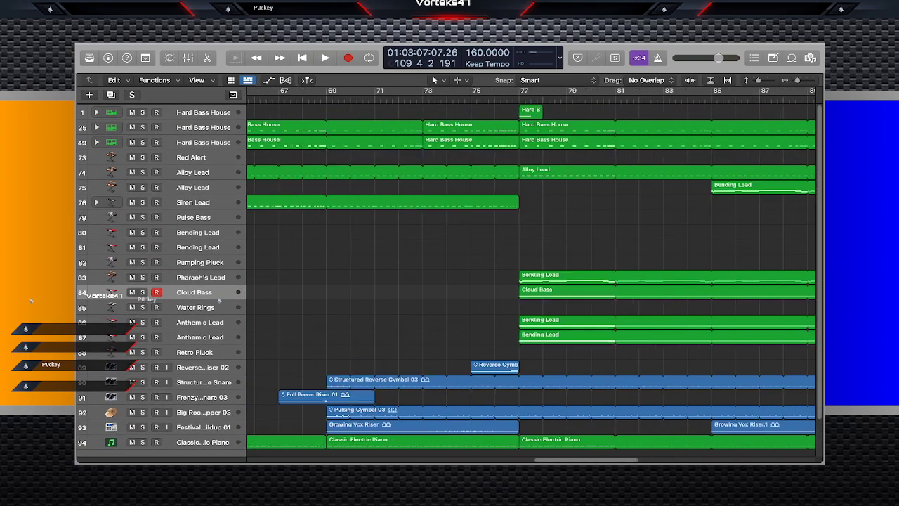
scroll(219, 300, "left", 5)
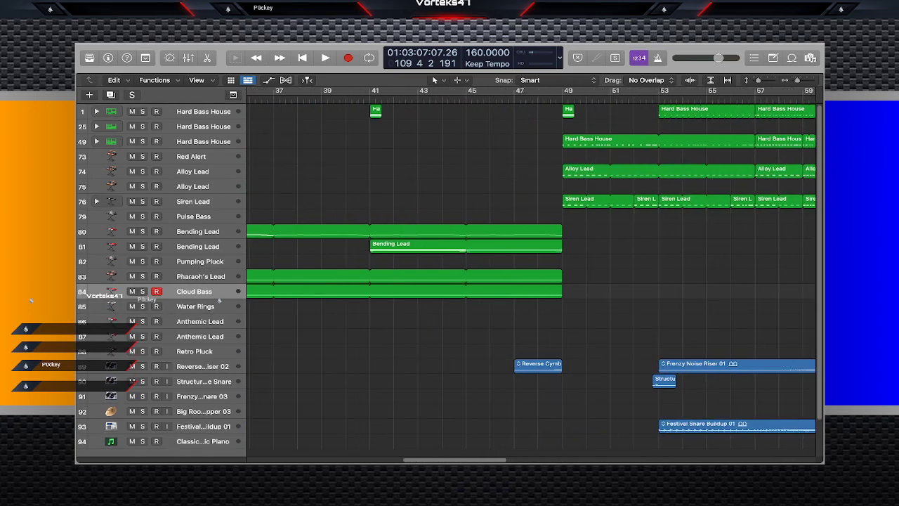
scroll(219, 301, "right", 3)
scroll(219, 300, "right", 6)
scroll(220, 300, "left", 2)
left_click(391, 111)
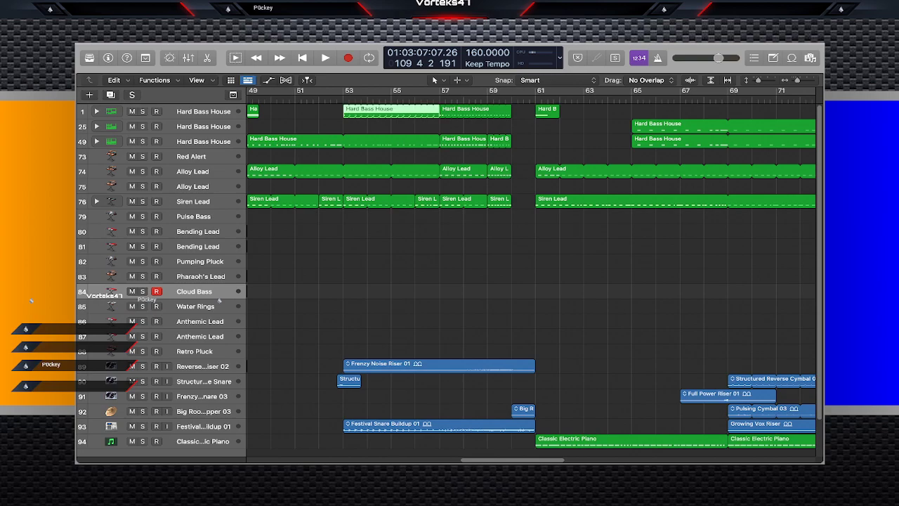
scroll(219, 300, "right", 20)
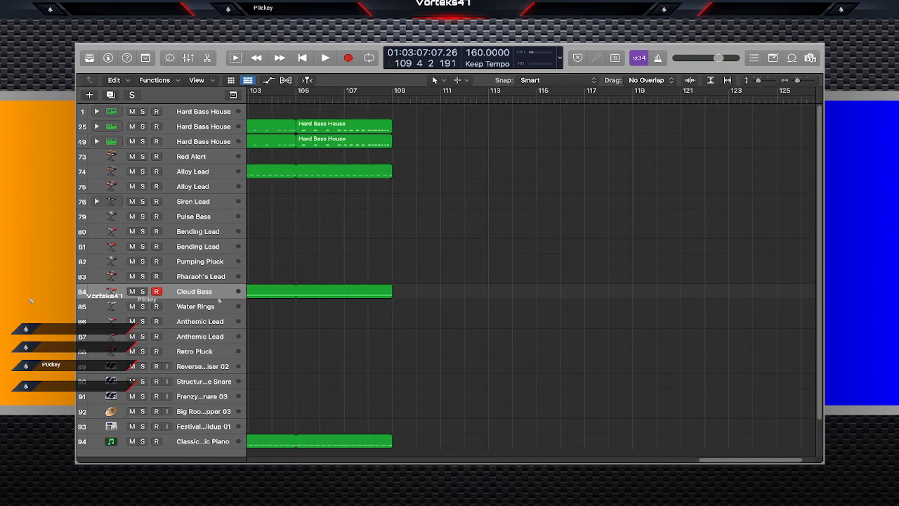
left_click(203, 112)
key("comma")
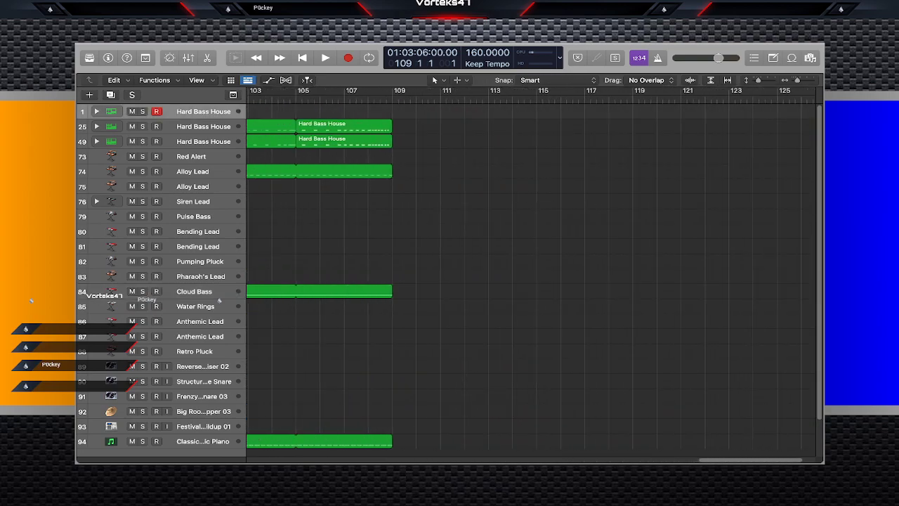
key("super+v")
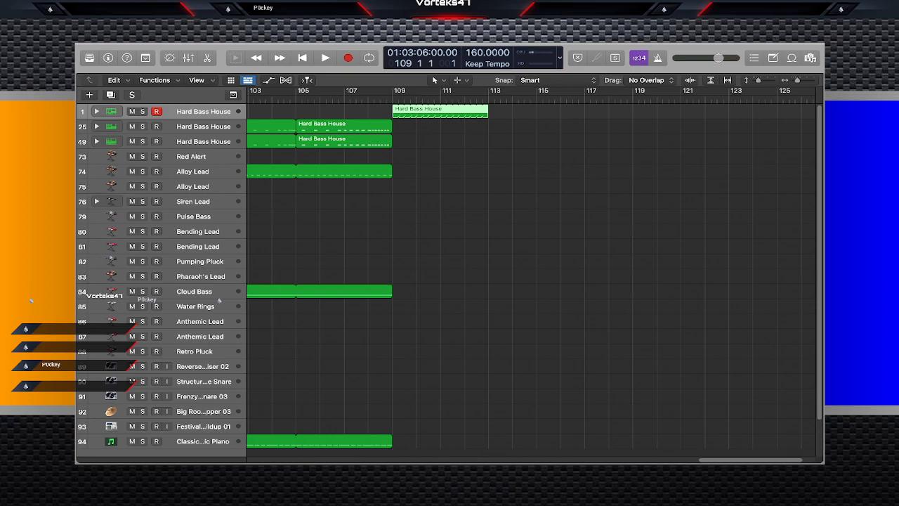
Show the track automation to compare the curves around bars 53 to 59 with those at bar 109, and hide it.
key("a")
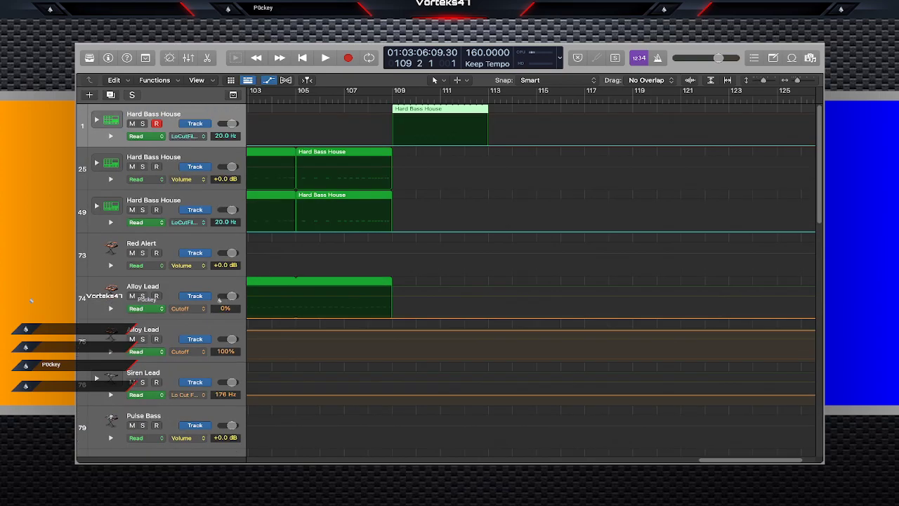
scroll(219, 300, "left", 20)
scroll(219, 299, "right", 20)
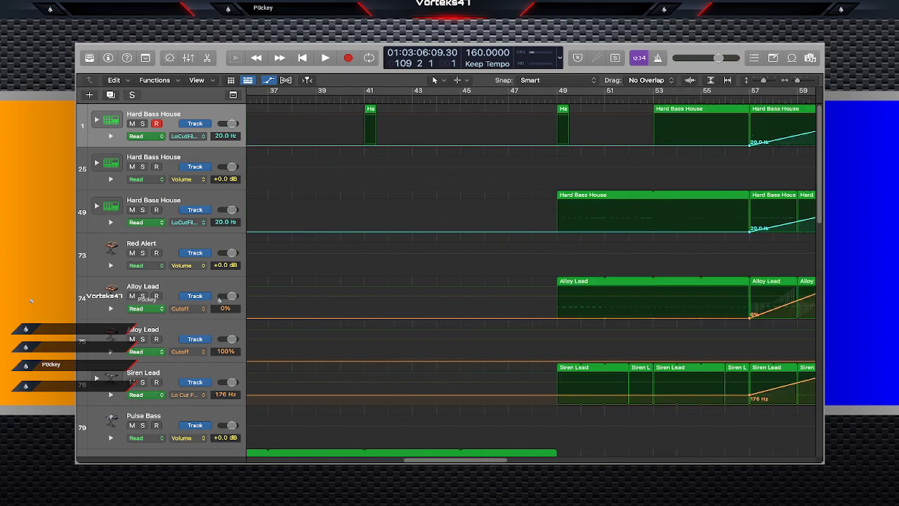
scroll(220, 299, "right", 8)
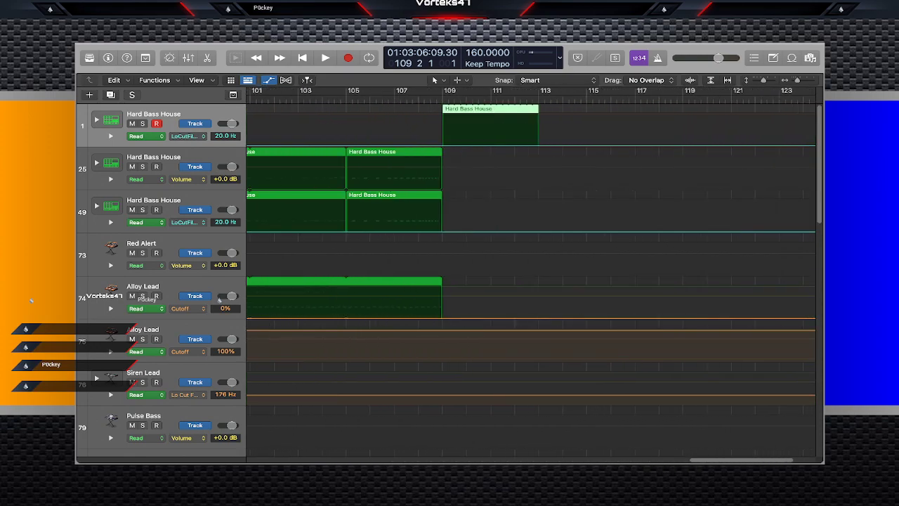
key("a")
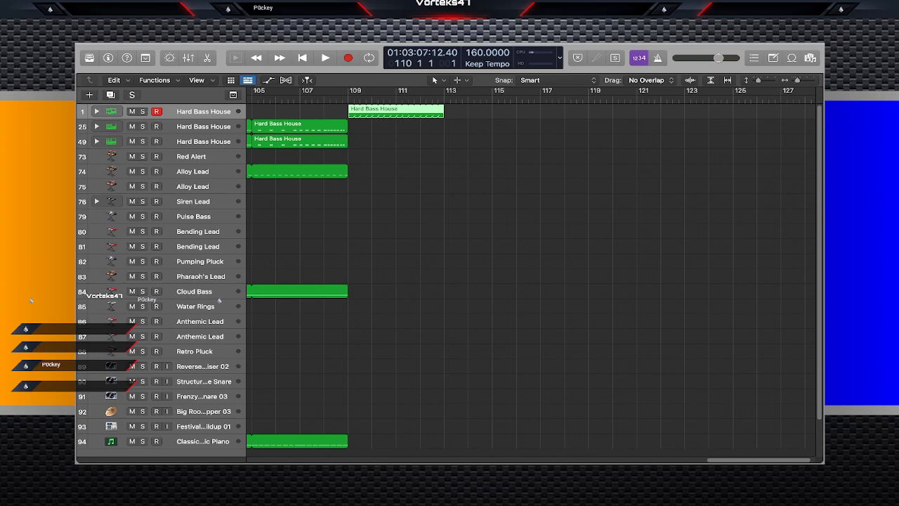
Make the pasted region a one-bar pattern with added C1 notes on beats 2, 3 and 4, and loop it to bar 117.
left_click_drag(355, 115, 372, 115)
key("e")
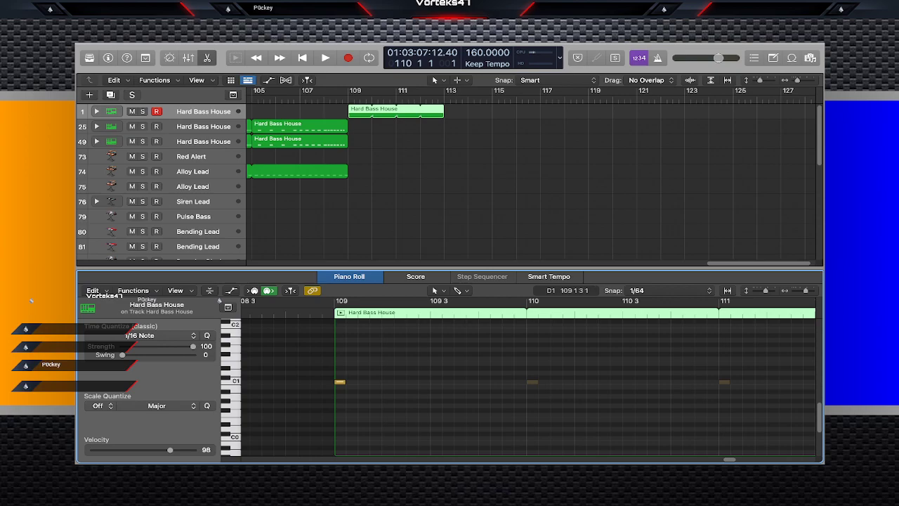
left_click(386, 382, "super")
left_click(434, 383, "super")
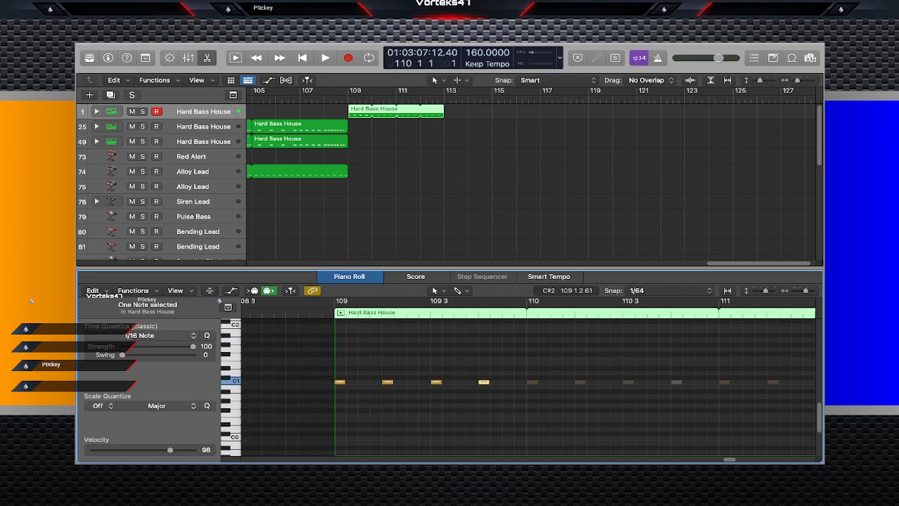
key("alt+space")
key("space")
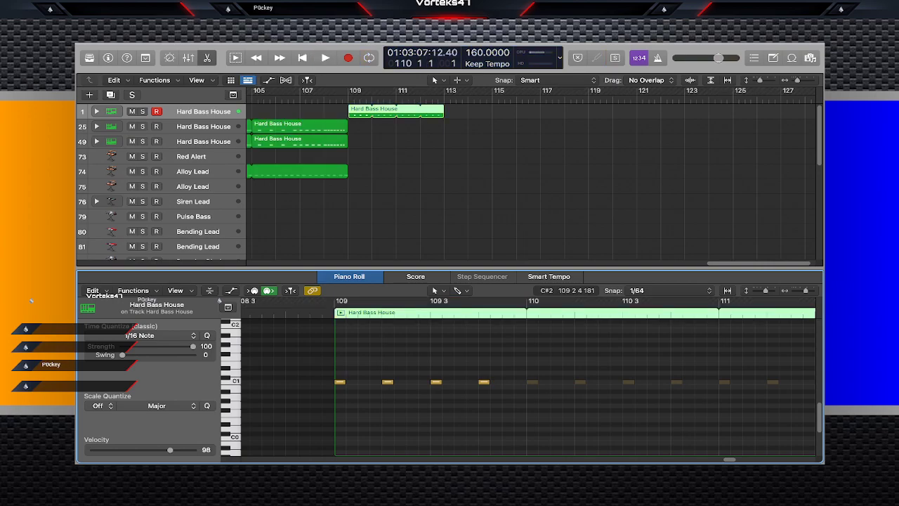
key("e")
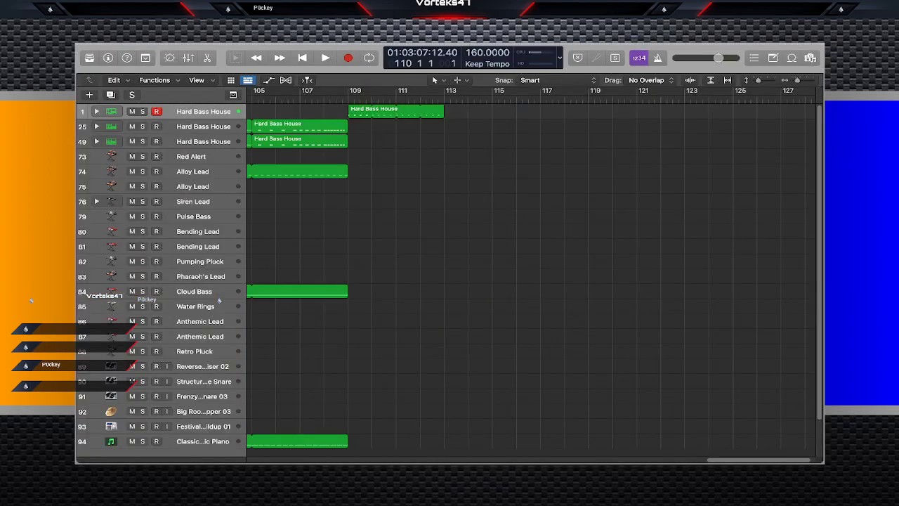
left_click_drag(443, 108, 540, 108)
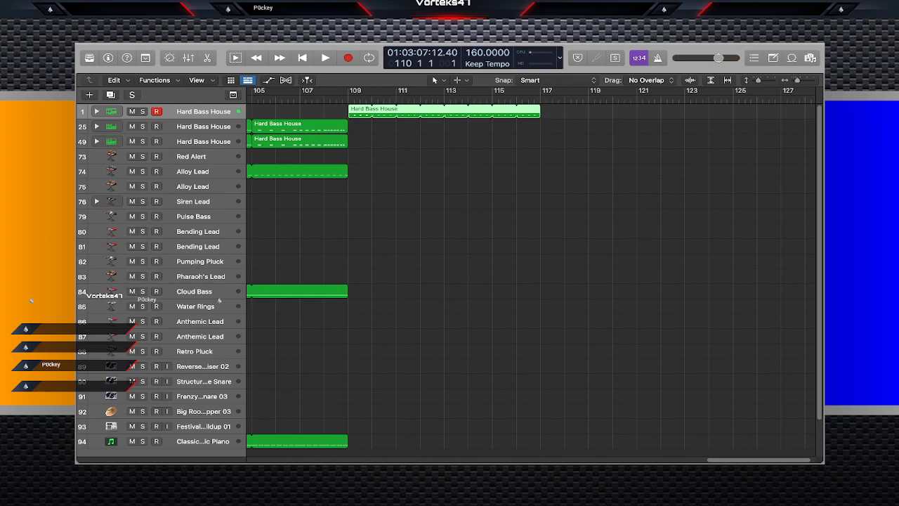
Try looping the lower two Hard Bass House tracks, Alloy Lead and Cloud Bass to bar 117, play briefly, and undo the looping.
scroll(540, 112, "left", 4)
left_click(540, 156)
left_click_drag(516, 212, 443, 125)
left_click(437, 291, "shift")
left_click_drag(479, 288, 672, 288)
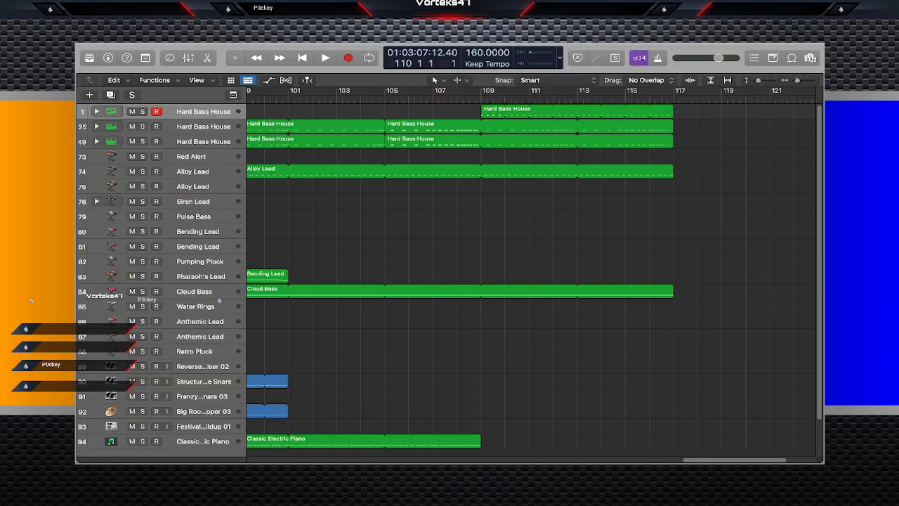
key("space")
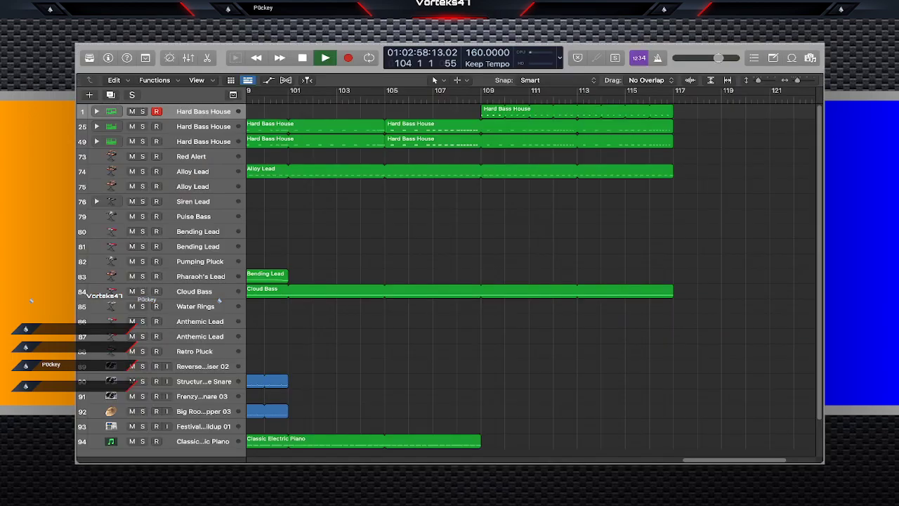
key("space")
key("super+z")
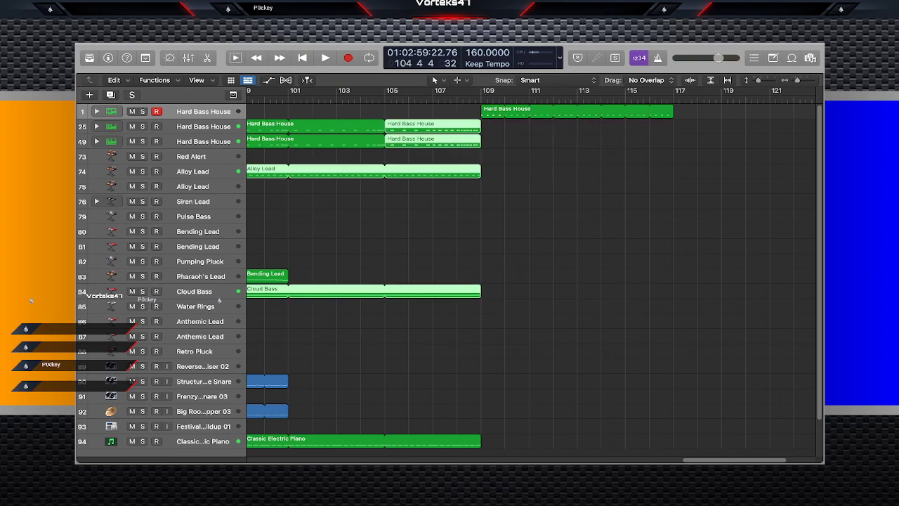
Exclude the Hard Bass House regions from the selection and loop only Alloy Lead and Cloud Bass to bar 117.
left_click(433, 126, "shift")
left_click(433, 142, "shift")
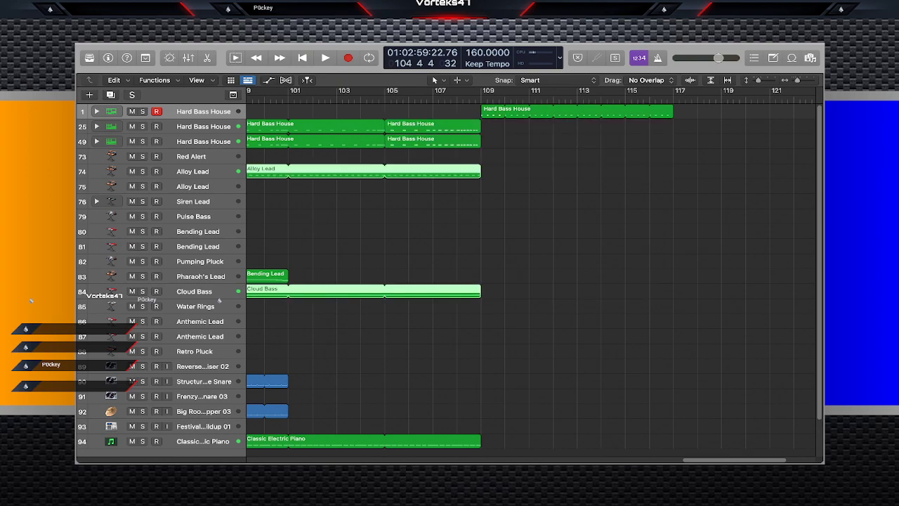
left_click_drag(479, 168, 673, 168)
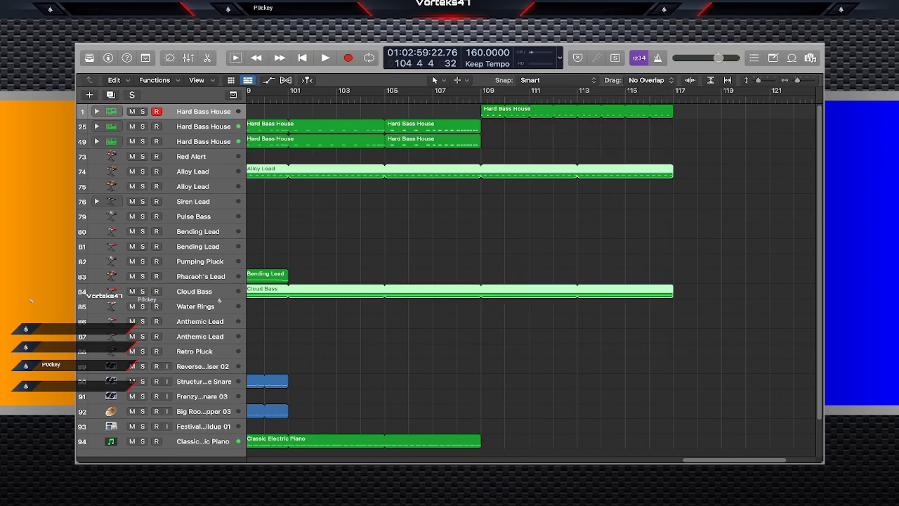
Paste copies of the earlier long Hard Bass House regions on tracks 25 and 49 at bar 109, and shorten them to bar 117.
left_click(660, 207)
left_click_drag(368, 155, 344, 127)
left_click(481, 99)
key("super+v")
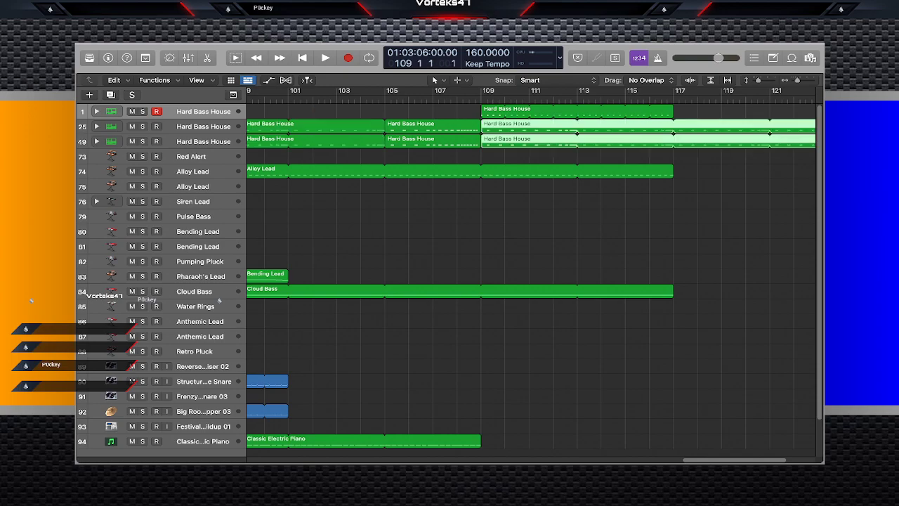
left_click_drag(681, 137, 674, 137)
left_click(692, 186)
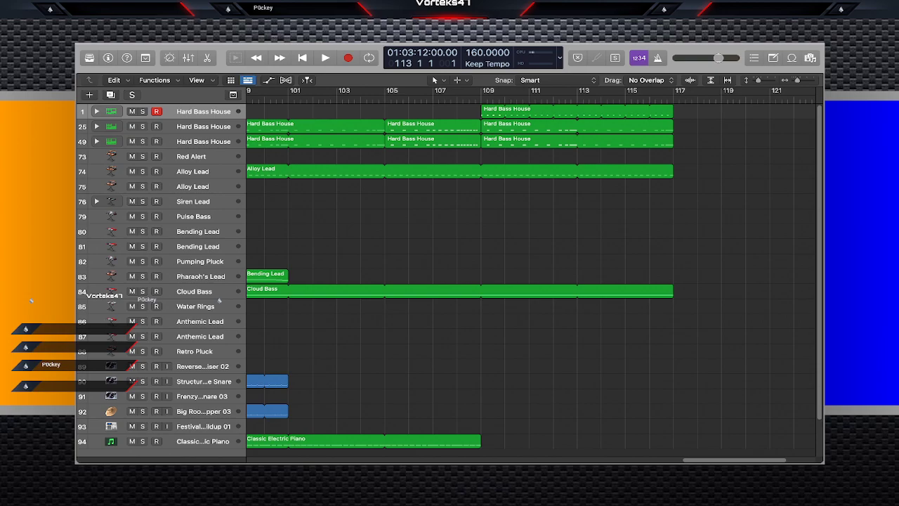
Glance at the track automation, and play the extended arrangement from about bar 107 to bar 117.
key("a")
key("a")
left_click(444, 99)
key("space")
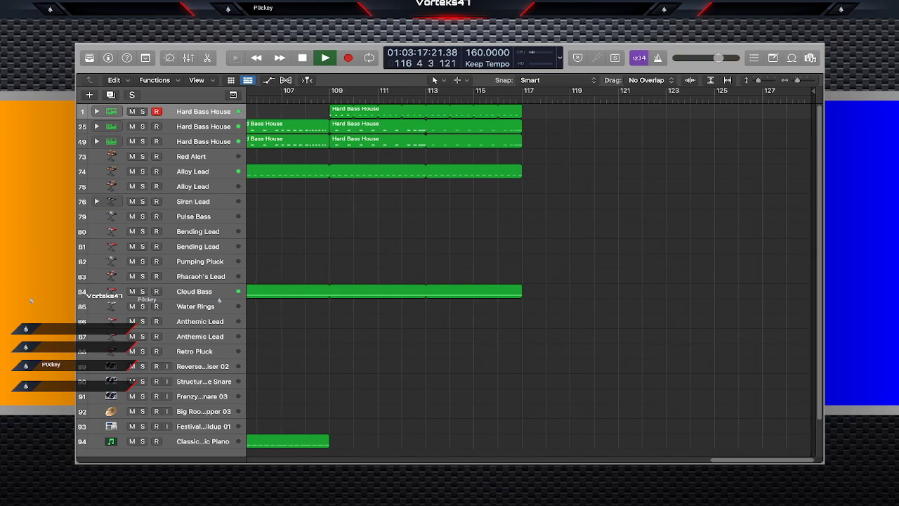
key("space")
Loop the Hard Bass House part on track 1 and the Cloud Bass part from bar 117 to bar 125.
left_click_drag(531, 99, 540, 99)
left_click(464, 111)
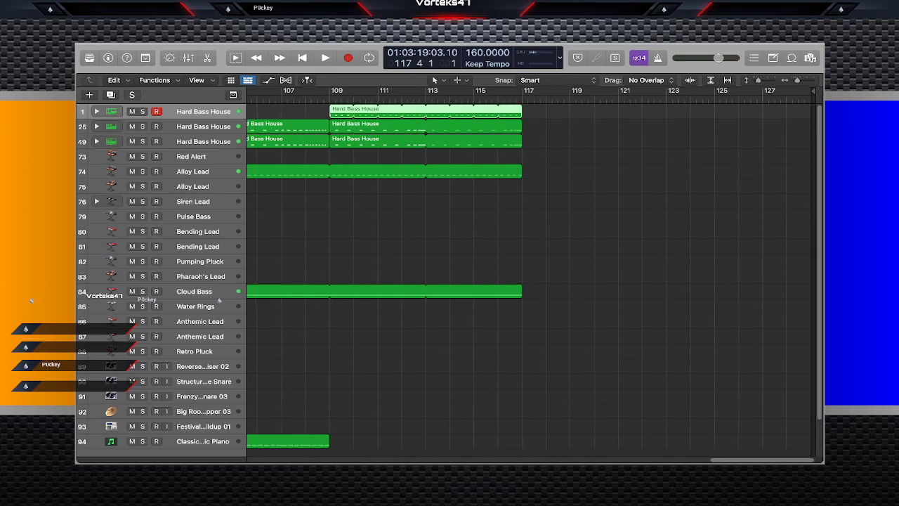
left_click(464, 291, "shift")
key("super+r")
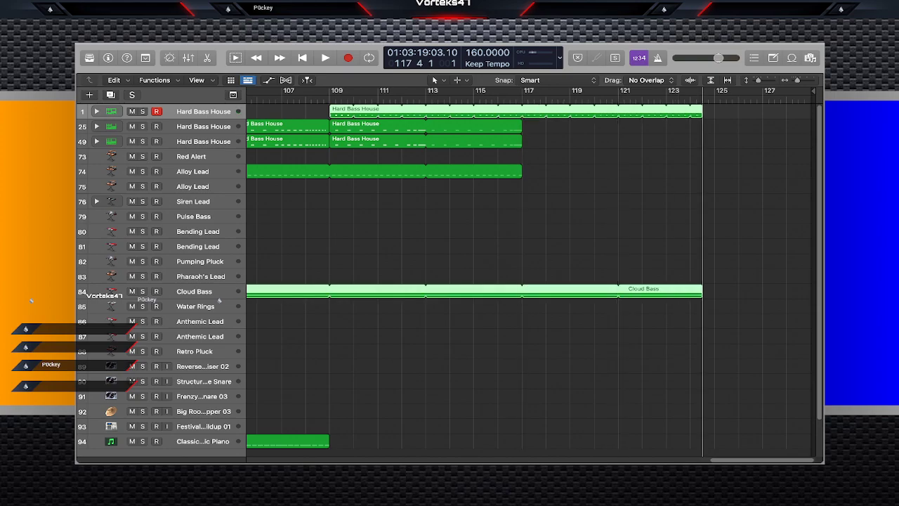
left_click(632, 225)
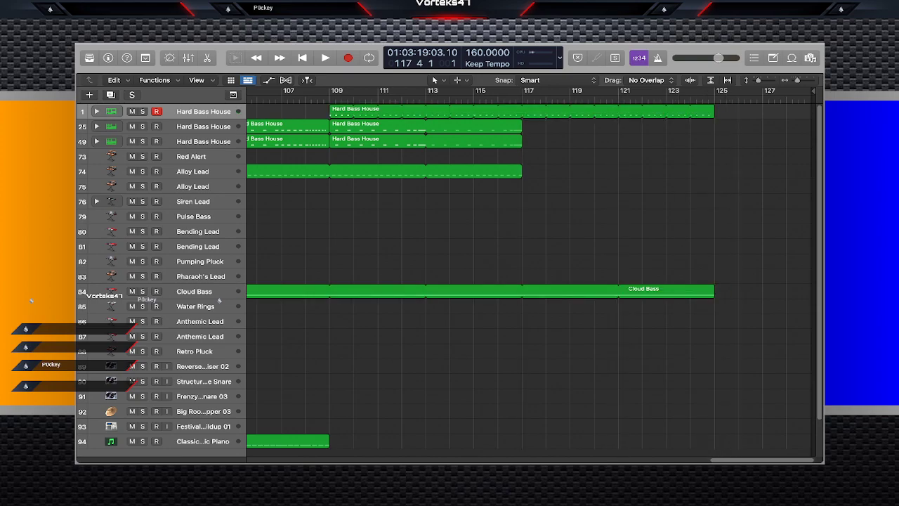
Copy the pumping volume automation from the bars before 101 and paste it repeatedly on Cloud Bass from bar 101 to bar 125.
key("a")
scroll(530, 281, "down", 8)
scroll(531, 281, "left", 5)
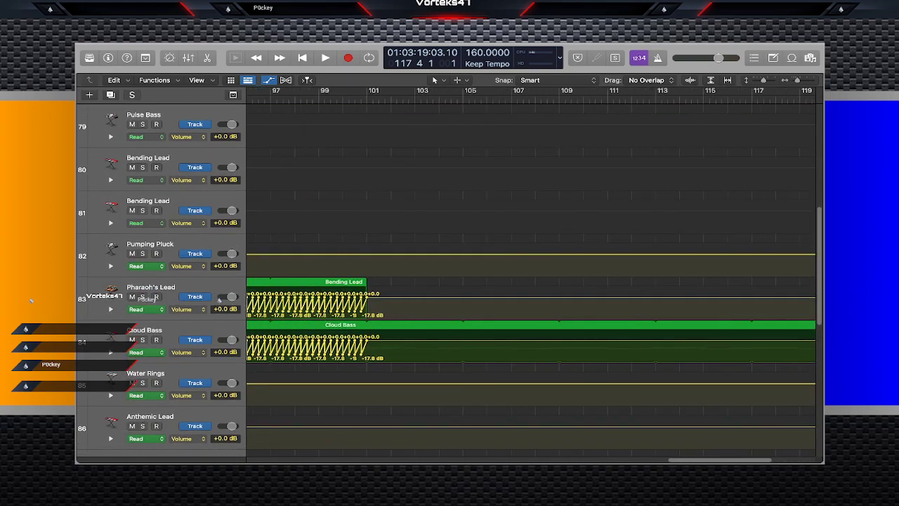
left_click_drag(518, 302, 301, 303)
key("a")
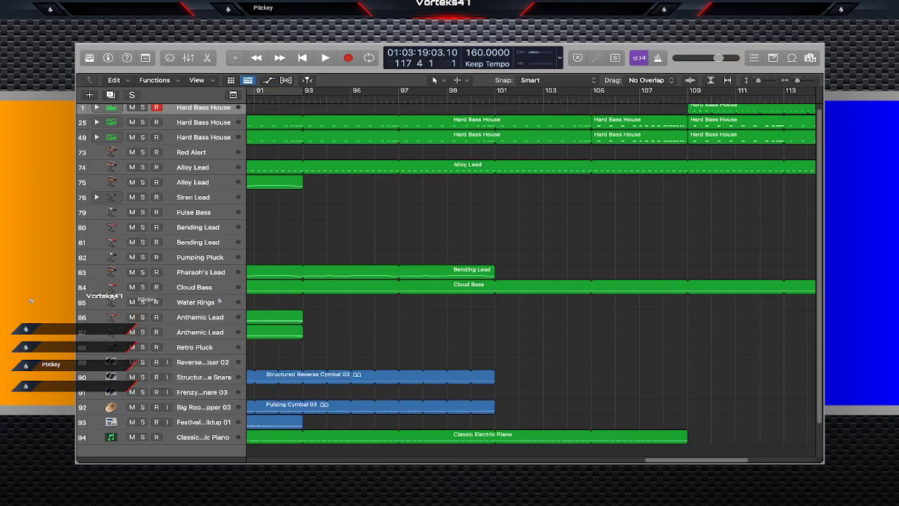
key("a")
key("Return")
scroll(219, 300, "down", 10)
scroll(219, 301, "right", 4)
key("super+v")
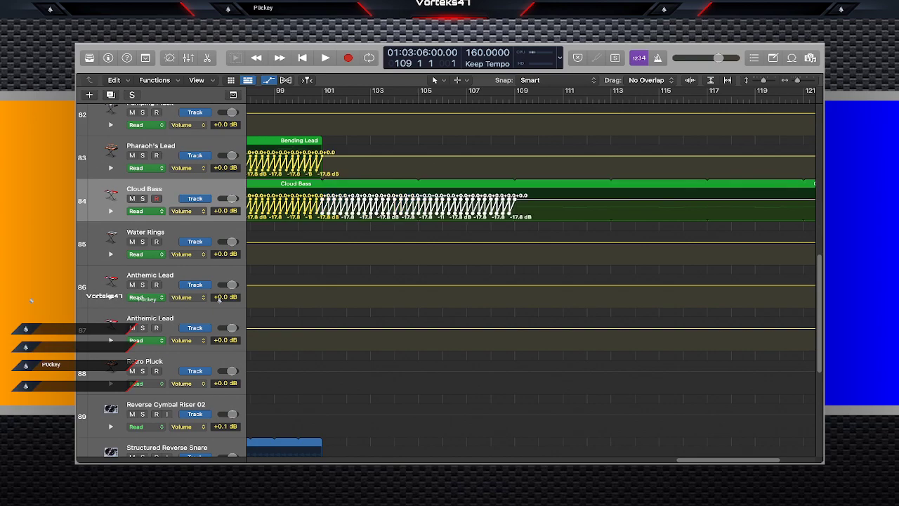
key("super+v")
scroll(219, 298, "right", 4)
key("super+v")
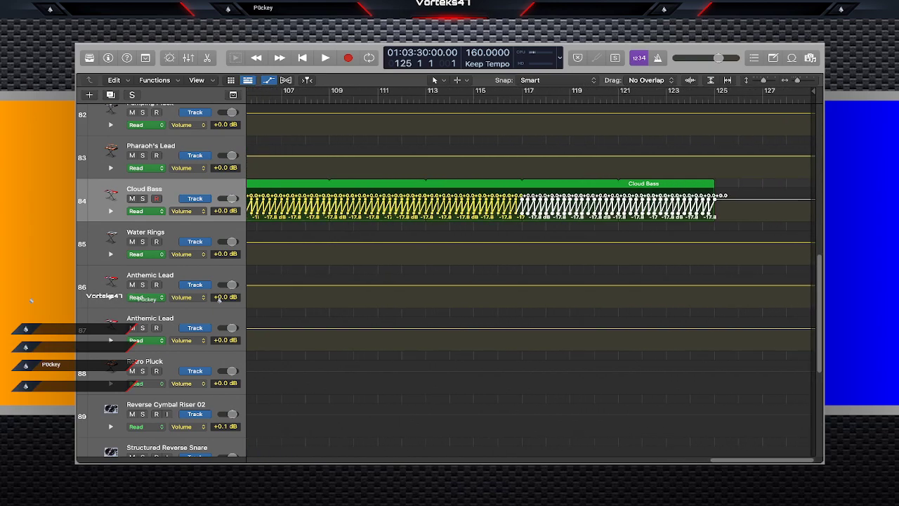
key("a")
Play the arrangement from about bar 89 to bar 119 to check how the extended ending flows.
scroll(531, 281, "up", 5)
scroll(531, 281, "left", 3)
scroll(219, 298, "left", 3)
scroll(219, 299, "down", 1)
left_click(281, 99)
key("space")
scroll(531, 281, "left", 5)
scroll(531, 281, "right", 1)
left_click(439, 99)
scroll(531, 281, "right", 2)
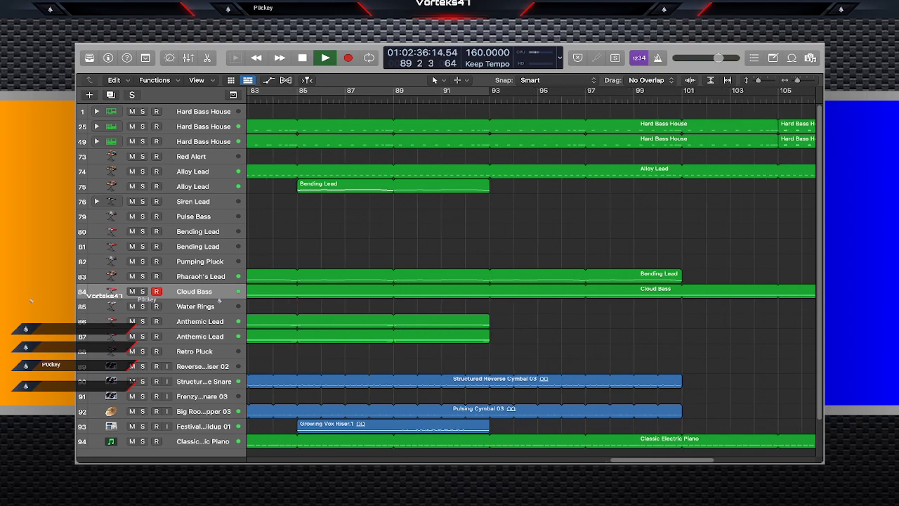
scroll(531, 281, "right", 3)
scroll(531, 281, "left", 3)
scroll(531, 281, "right", 6)
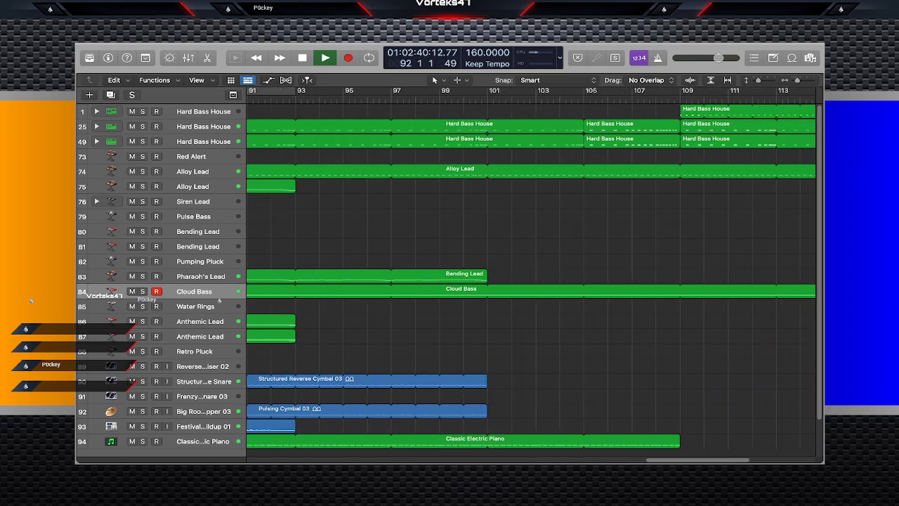
scroll(531, 281, "right", 1)
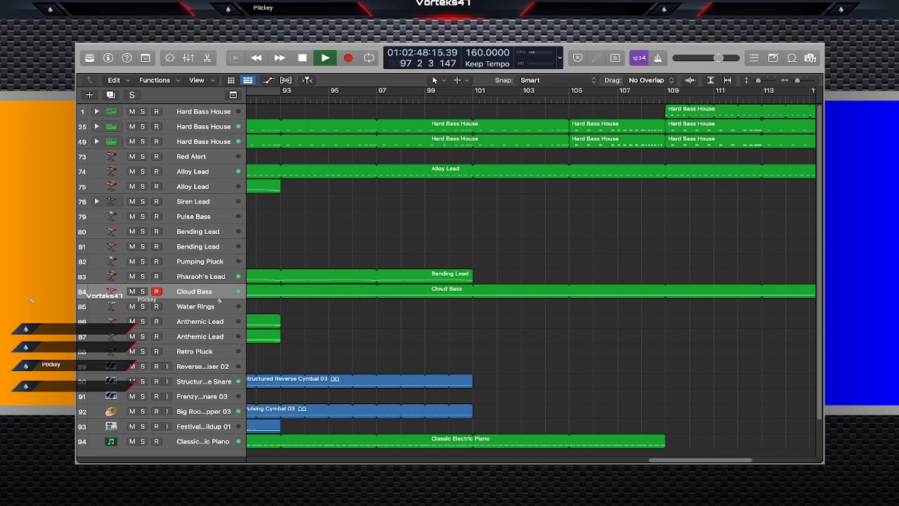
scroll(219, 300, "right", 5)
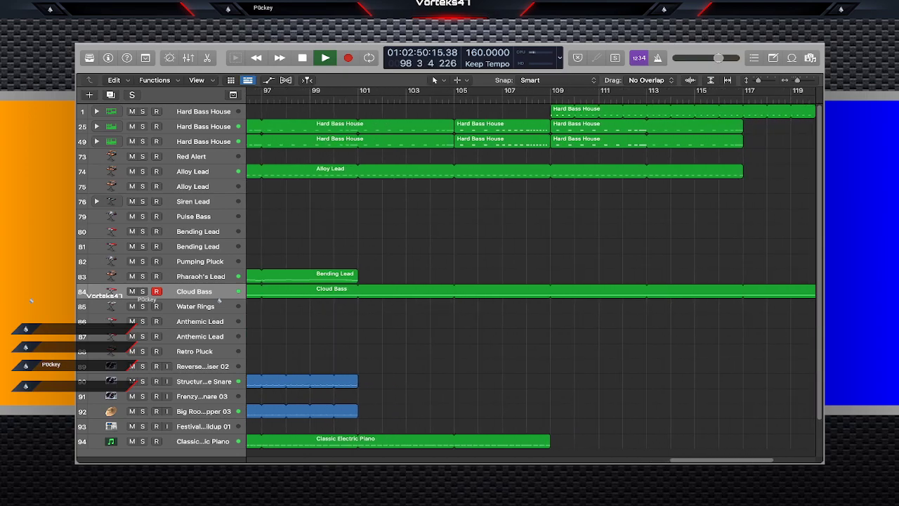
scroll(219, 301, "left", 10)
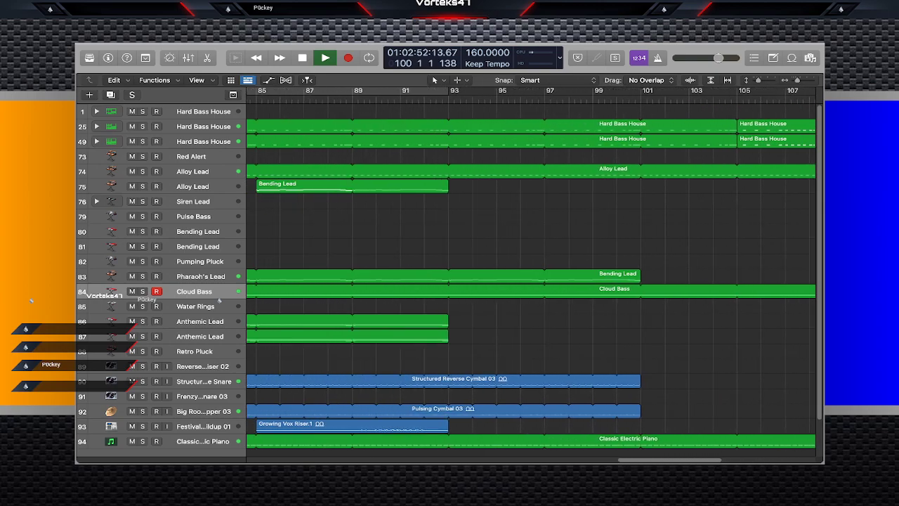
scroll(220, 301, "right", 5)
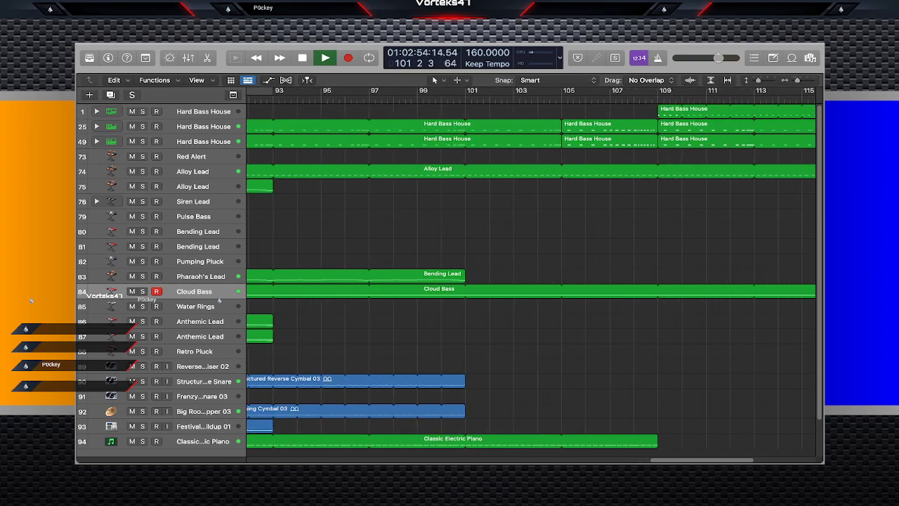
scroll(219, 301, "right", 4)
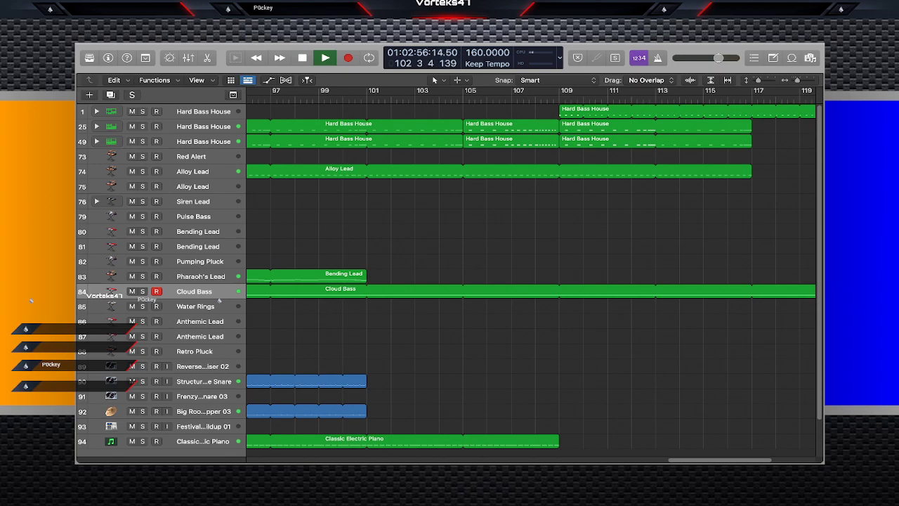
scroll(219, 301, "right", 3)
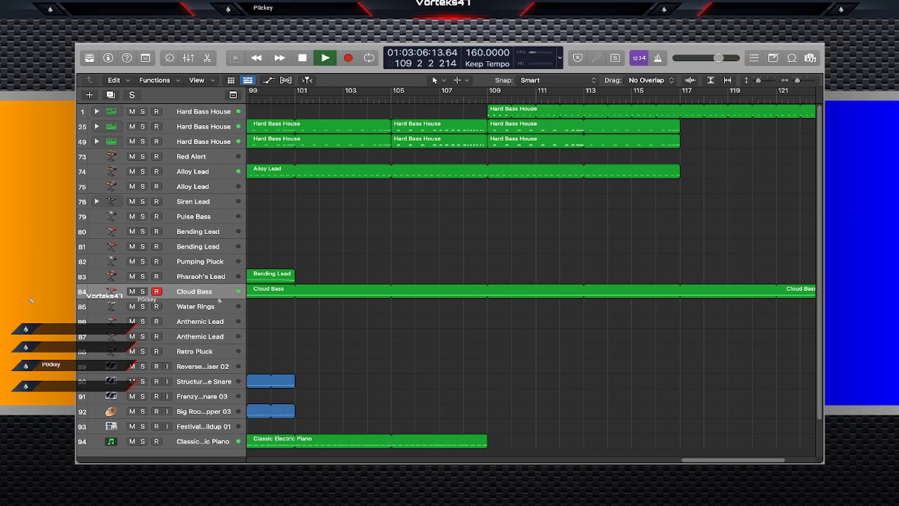
scroll(219, 301, "right", 6)
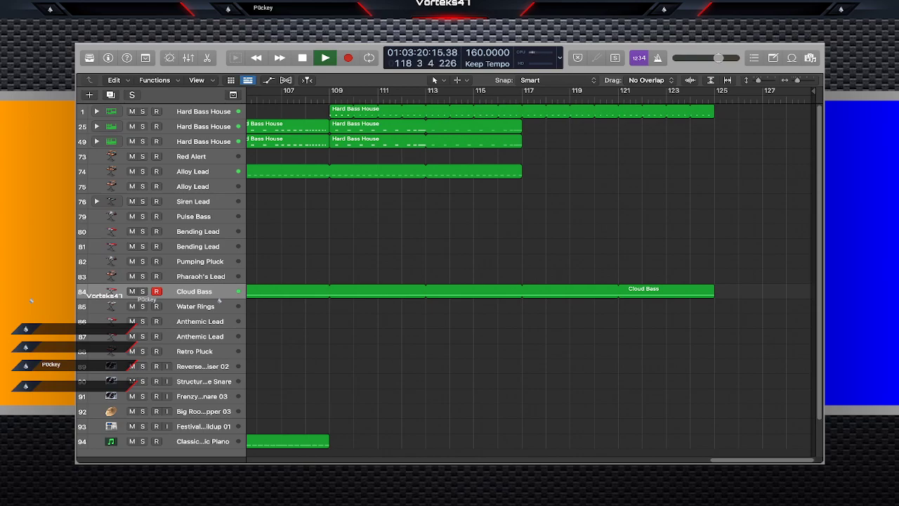
key("space")
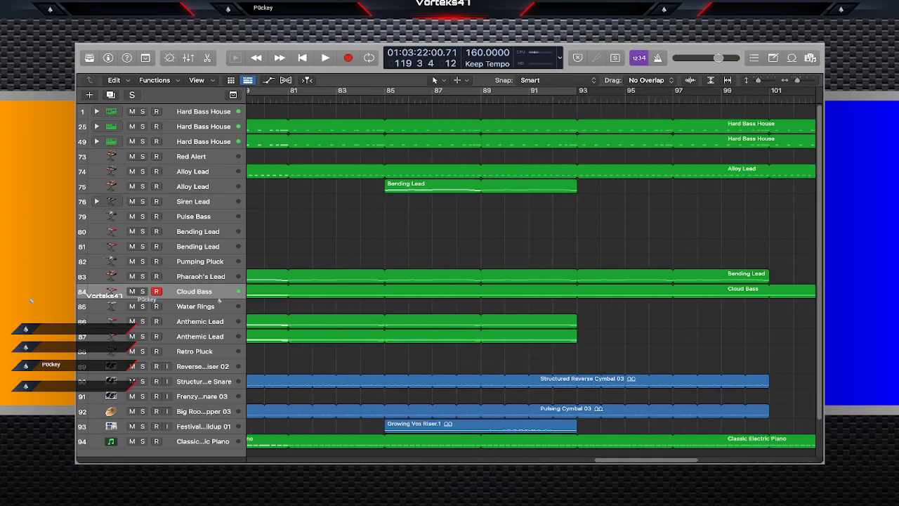
Copy the Pumping Pluck region that starts at bar 9 and paste it on its track at bar 117.
scroll(531, 276, "left", 20)
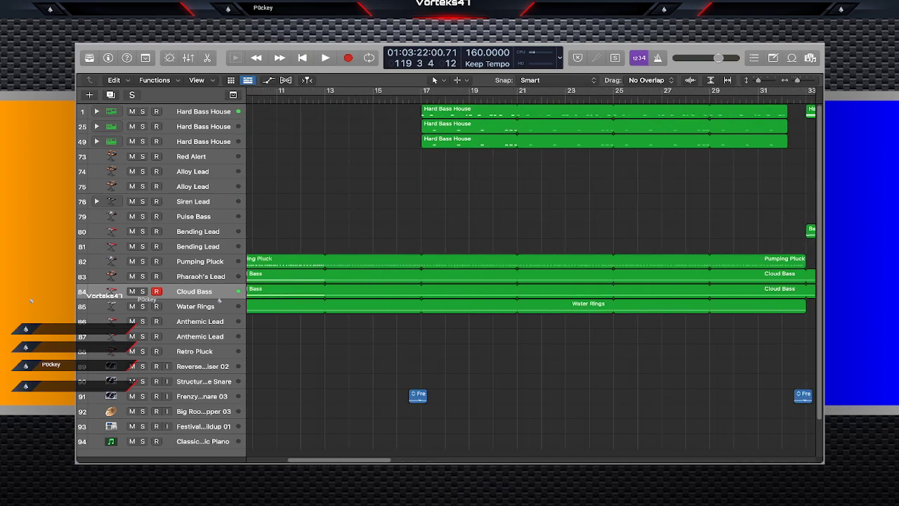
scroll(531, 276, "left", 5)
left_click(382, 262)
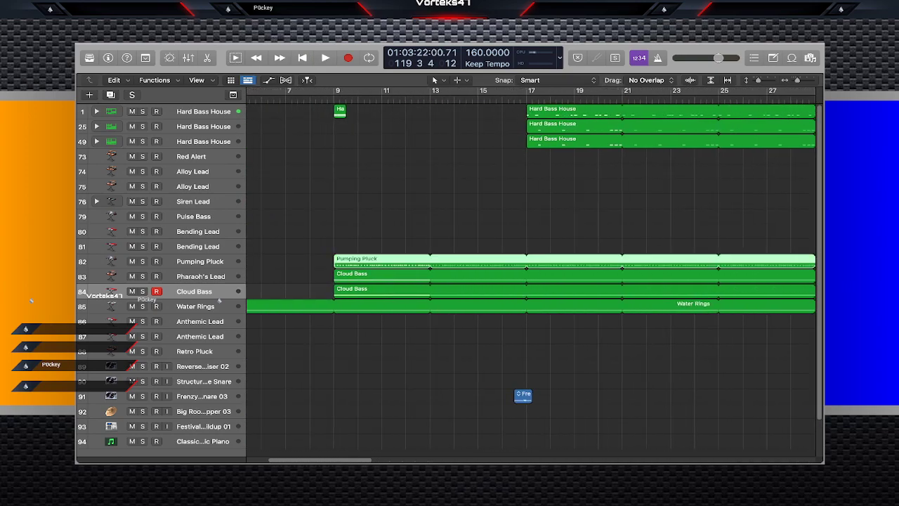
left_click(422, 225)
scroll(531, 275, "right", 20)
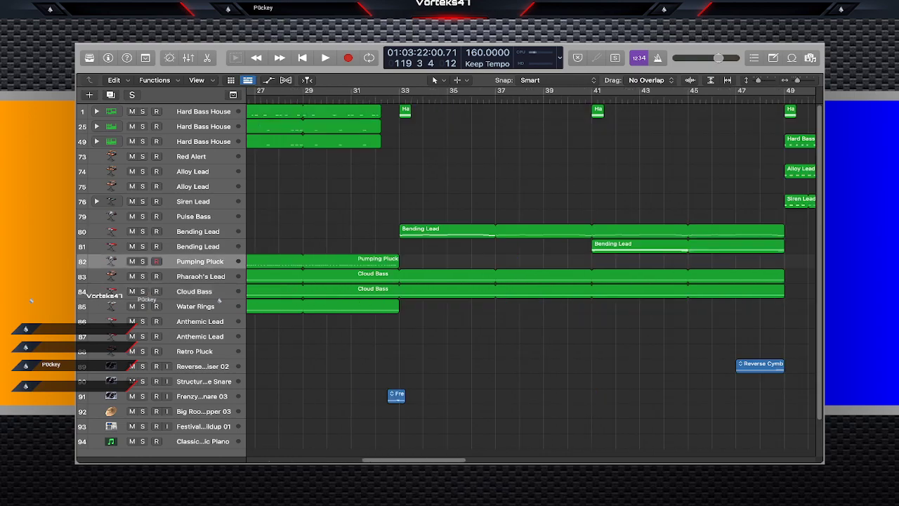
scroll(531, 275, "right", 15)
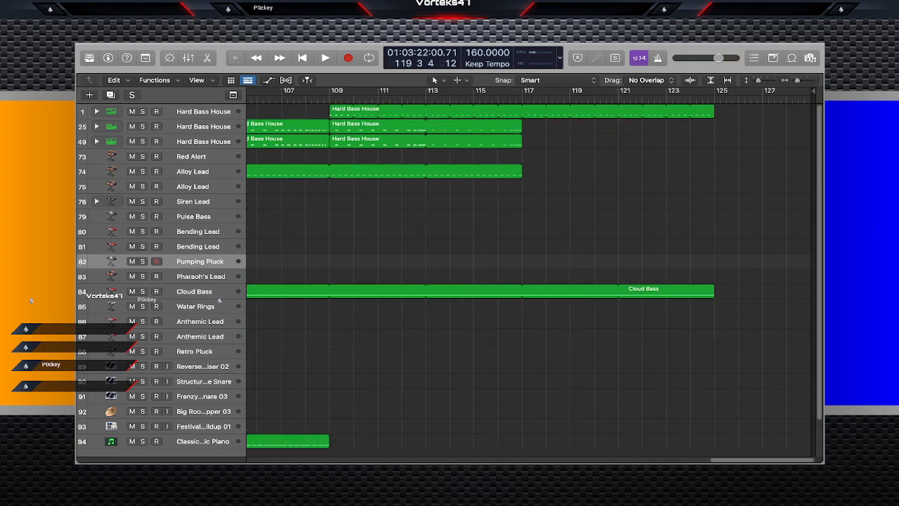
key("super+v")
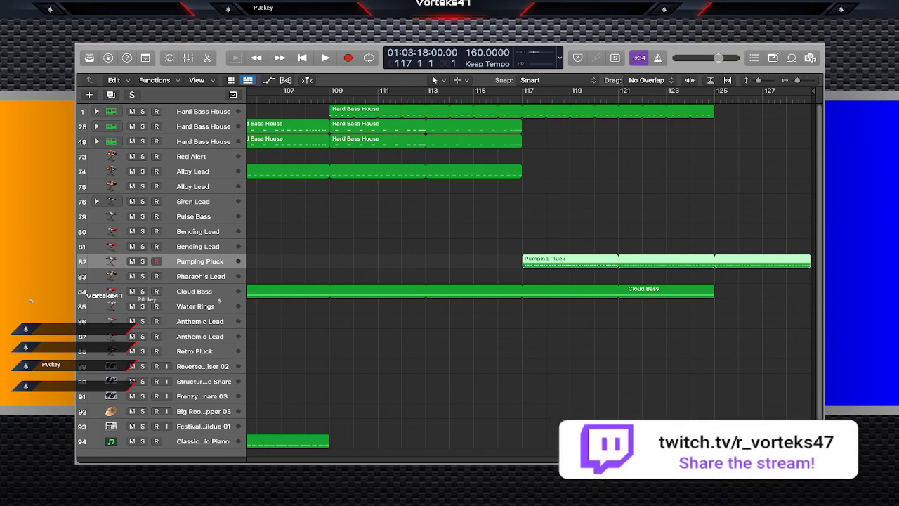
Compare Pumping Pluck's earlier volume automation with the ending, and shorten its pasted region to end at bar 133.
left_click(618, 99)
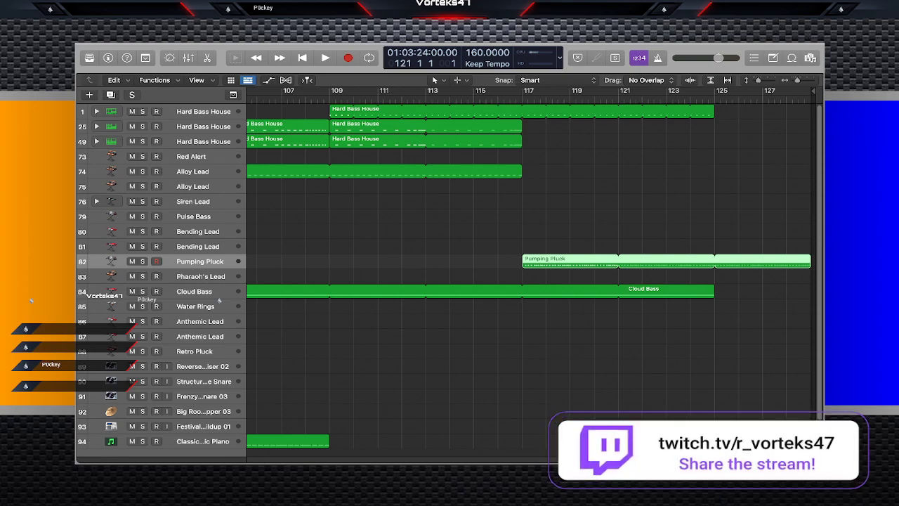
key("a")
scroll(531, 275, "left", 15)
scroll(531, 276, "left", 20)
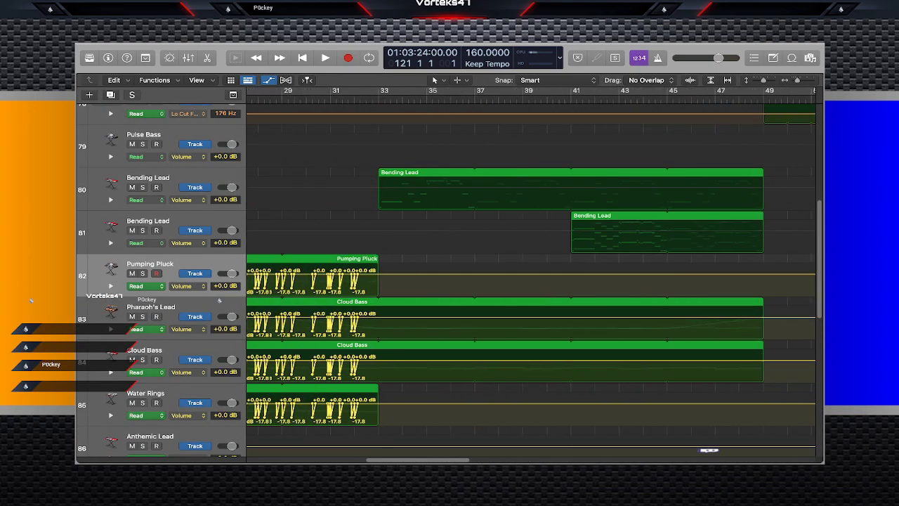
scroll(531, 275, "right", 20)
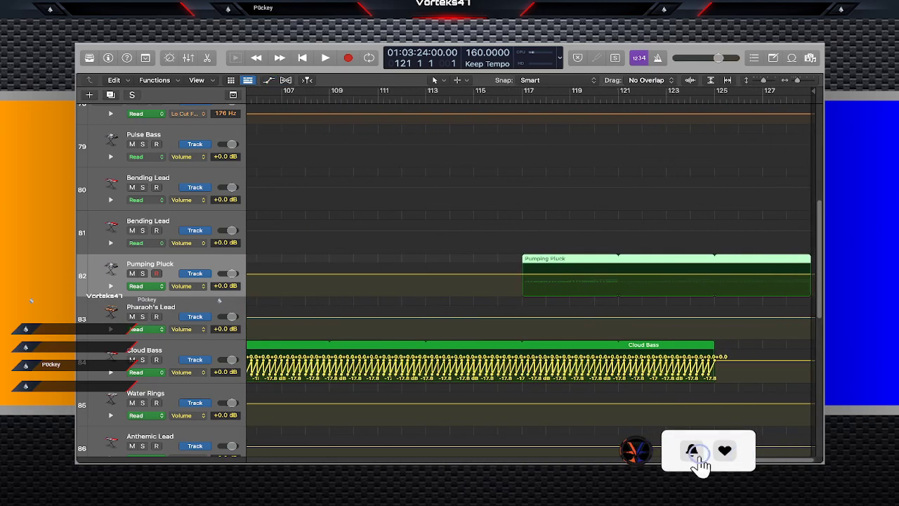
key("a")
scroll(531, 279, "right", 6)
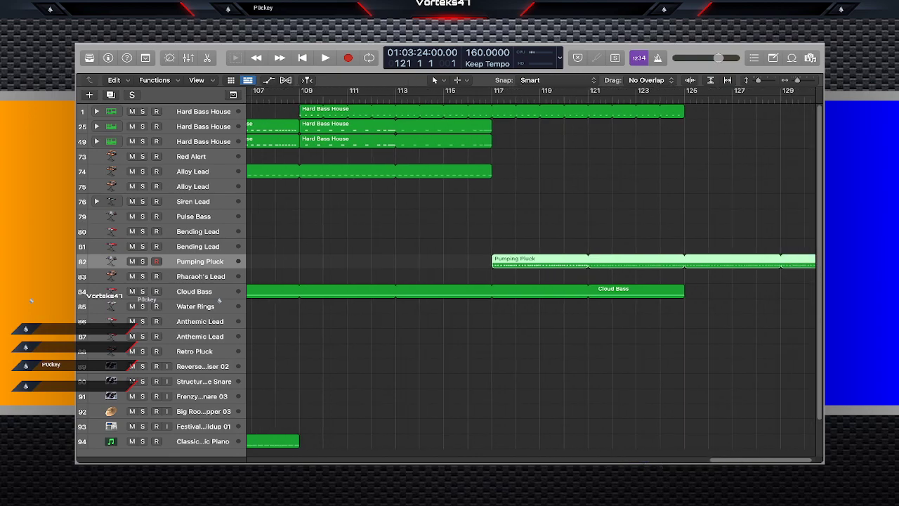
scroll(531, 276, "right", 18)
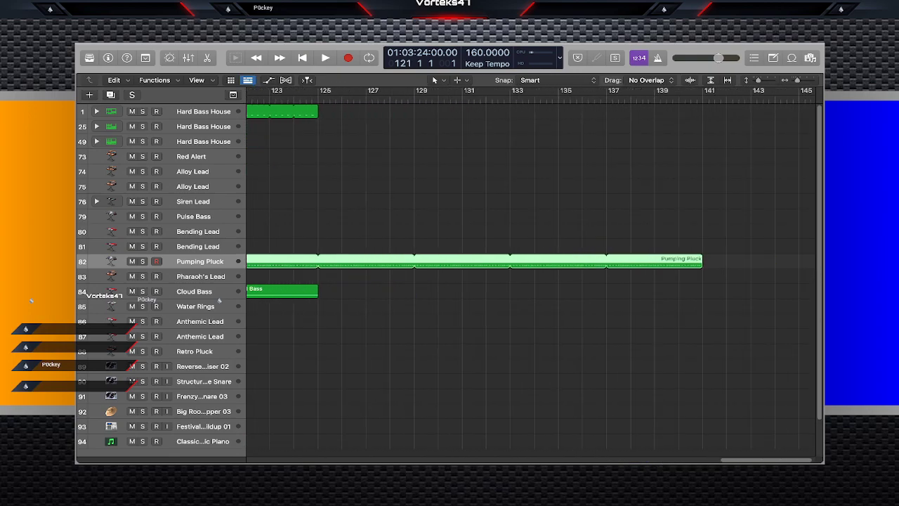
scroll(531, 275, "left", 18)
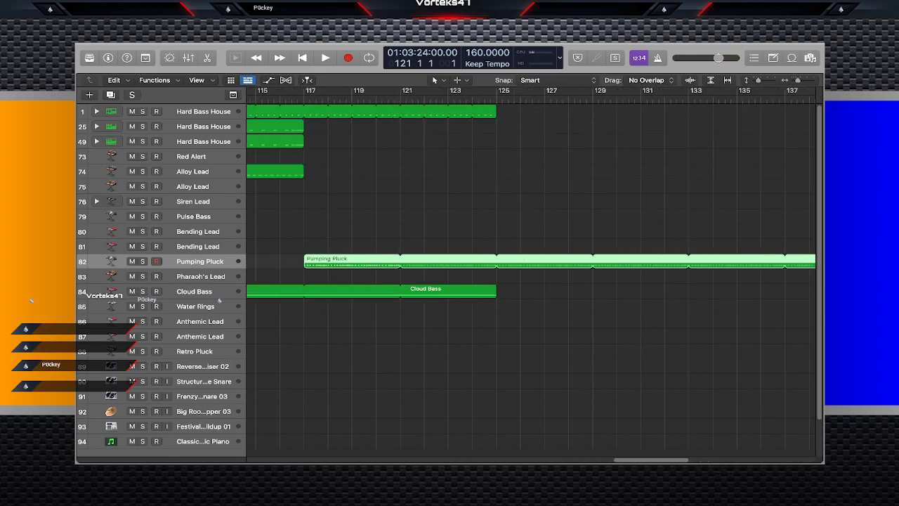
left_click_drag(545, 258, 726, 258)
Copy Cloud Bass's volume automation from bars 117 to 125 and paste it on Pumping Pluck at bar 117.
key("a")
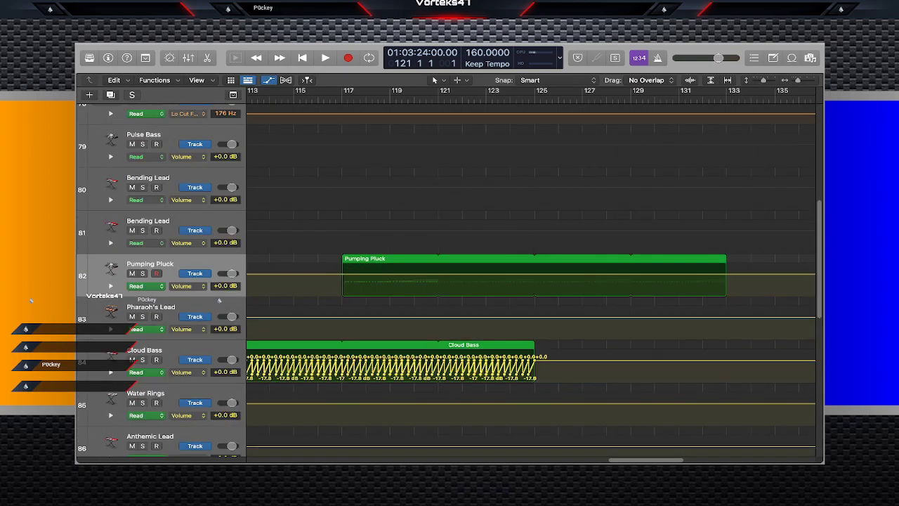
left_click_drag(554, 350, 339, 385)
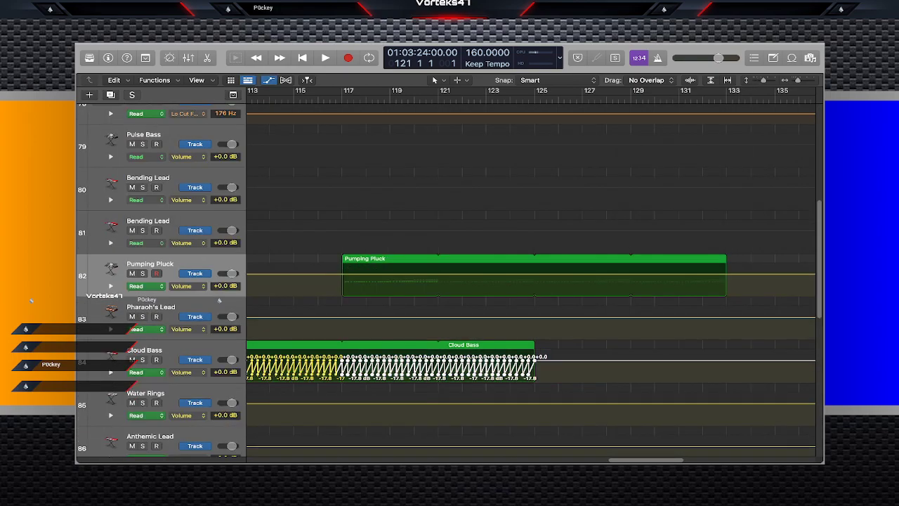
key("comma")
key("super+v")
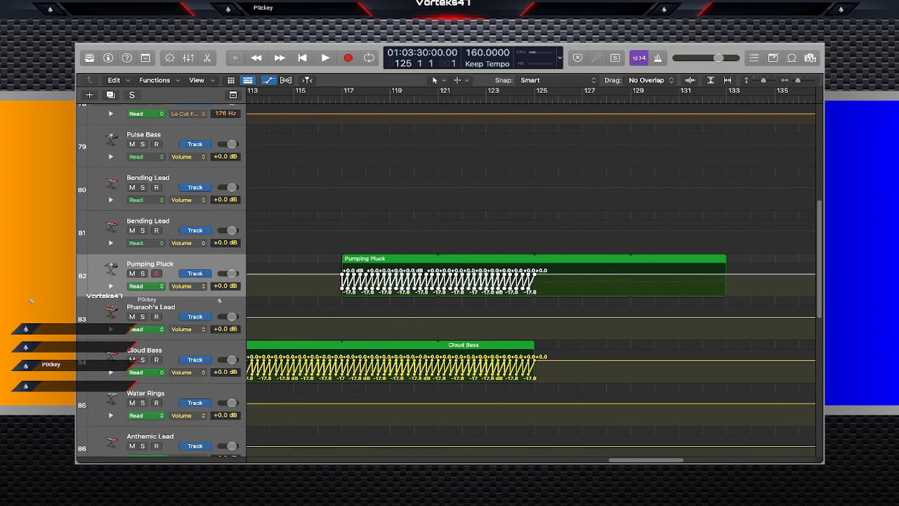
key("a")
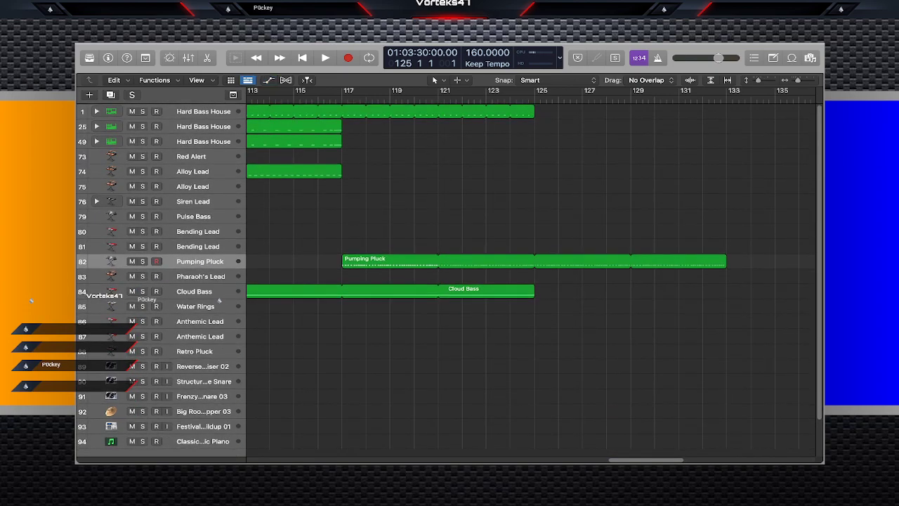
Play the ending from about bar 121, extend the Cloud Bass region to bar 129, and resume playback past bar 133.
key("space")
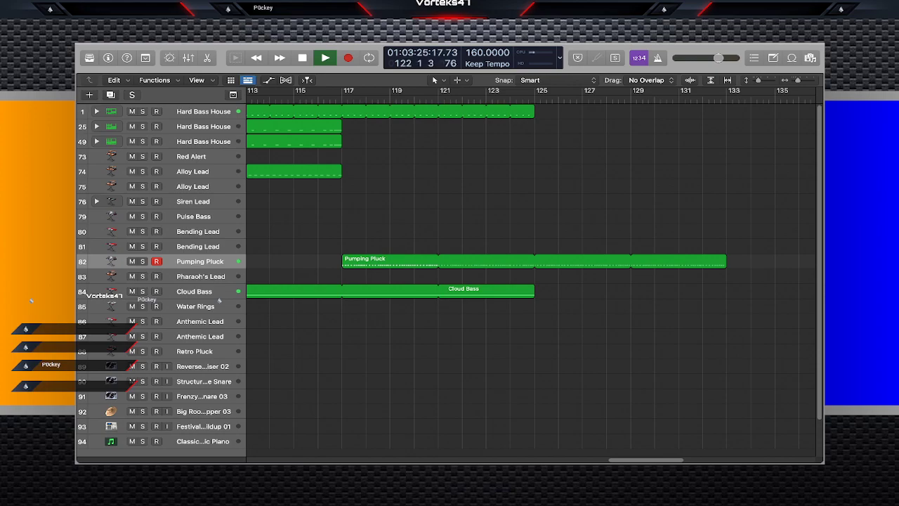
scroll(524, 277, "right", 3)
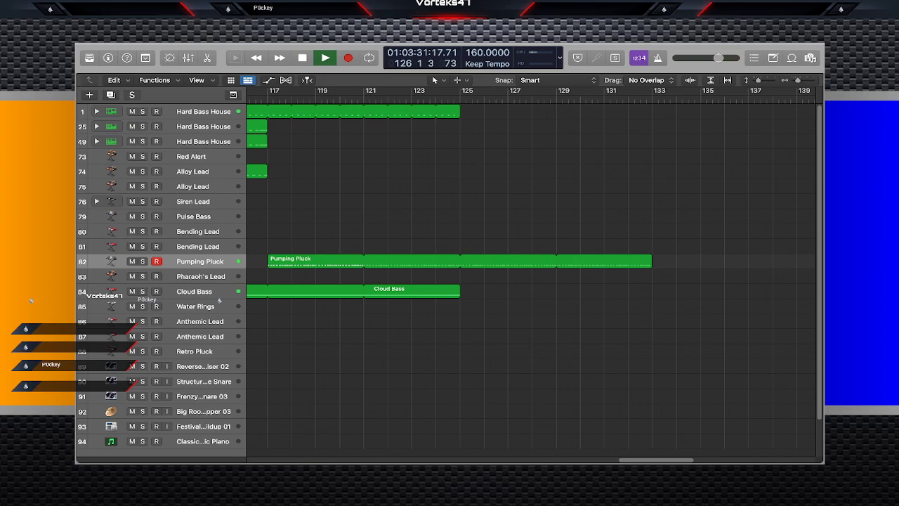
key("space")
left_click_drag(458, 288, 557, 288)
key("space")
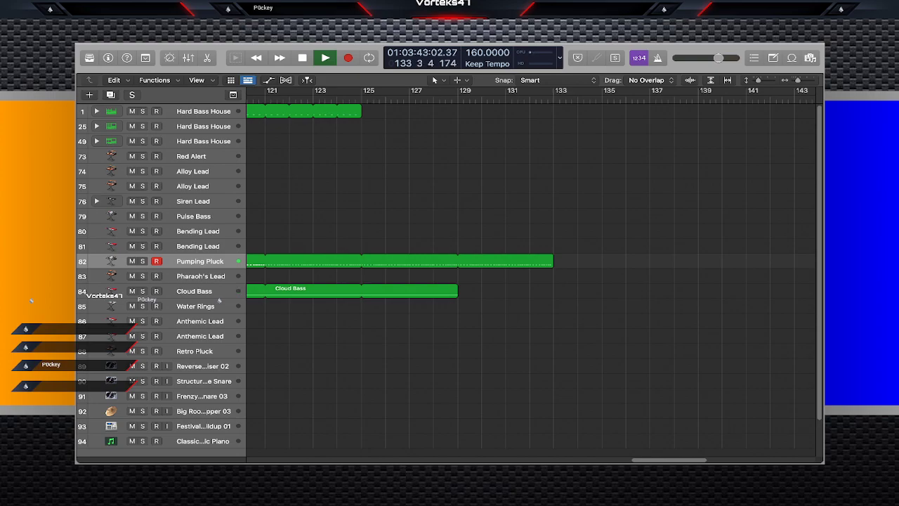
Stop playback and review Cloud Bass's volume automation from around bar 69 through the ending.
key("space")
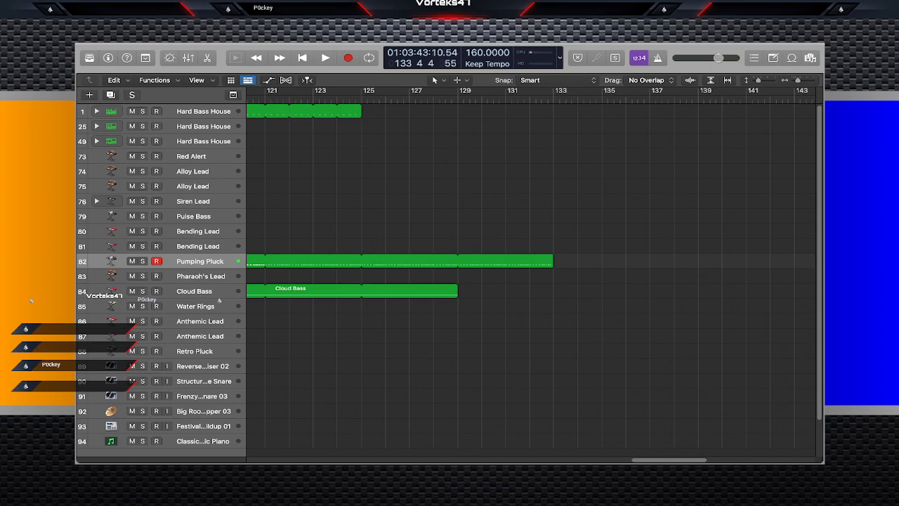
left_click(352, 291)
key("a")
scroll(531, 281, "left", 18)
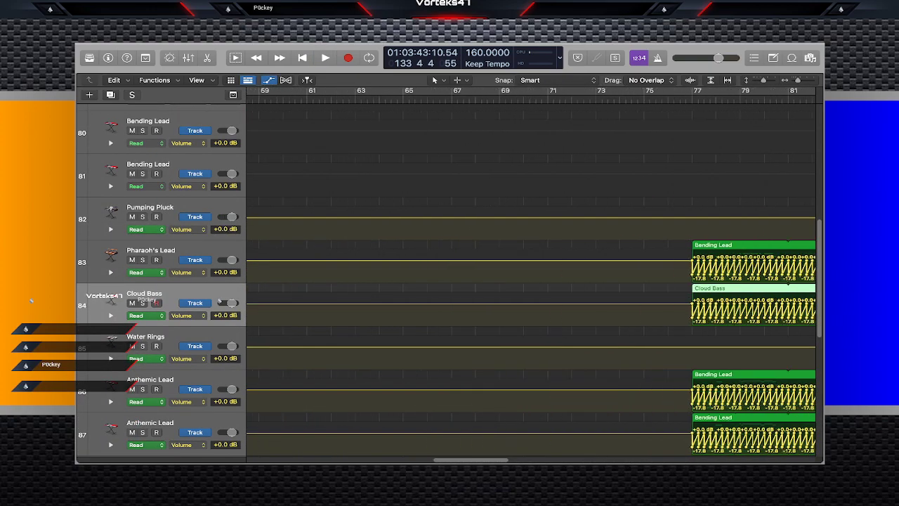
scroll(531, 281, "left", 15)
scroll(531, 281, "right", 20)
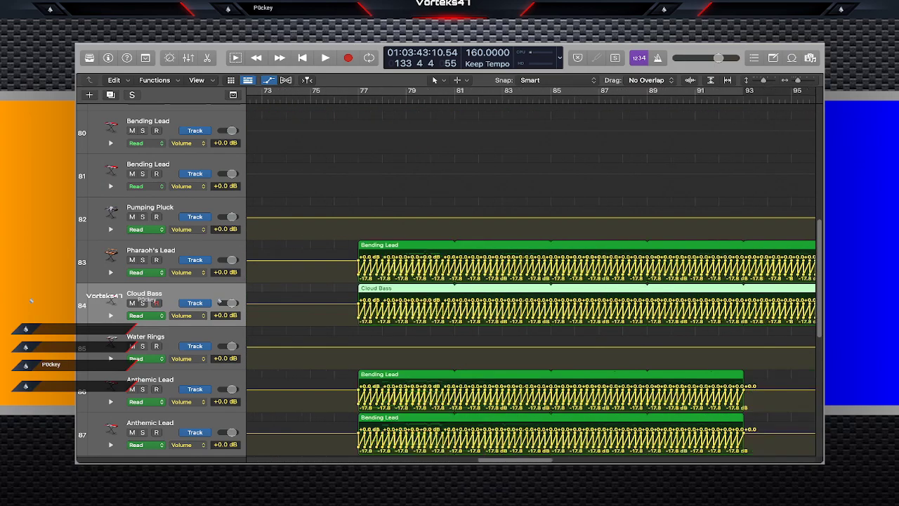
scroll(531, 281, "right", 15)
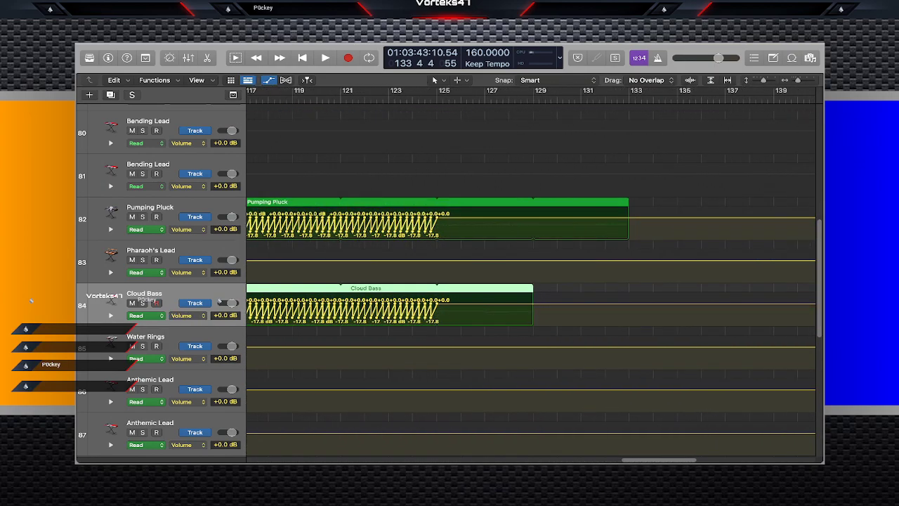
scroll(531, 281, "right", 3)
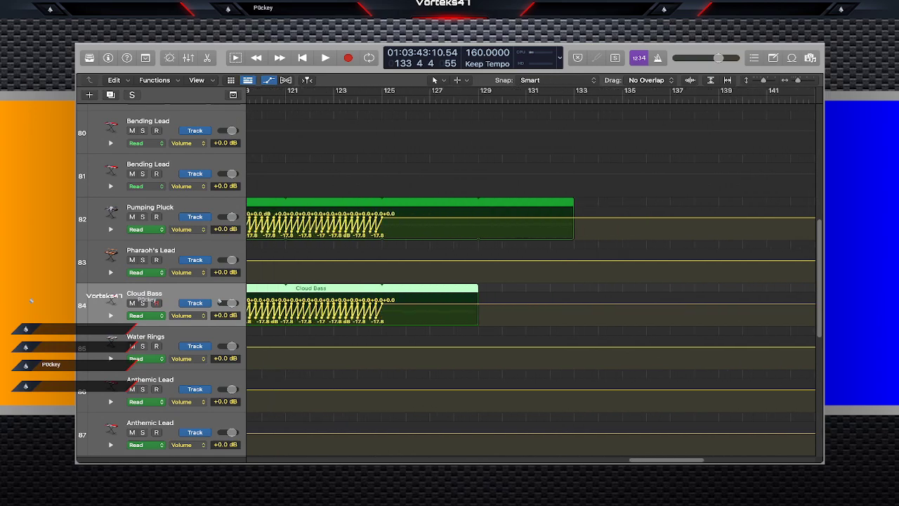
Add a volume point on Cloud Bass at bar 129, lower it to -∞ dB to fade out from bar 125, and play the ending.
left_click(495, 307)
left_click(495, 306)
key("space")
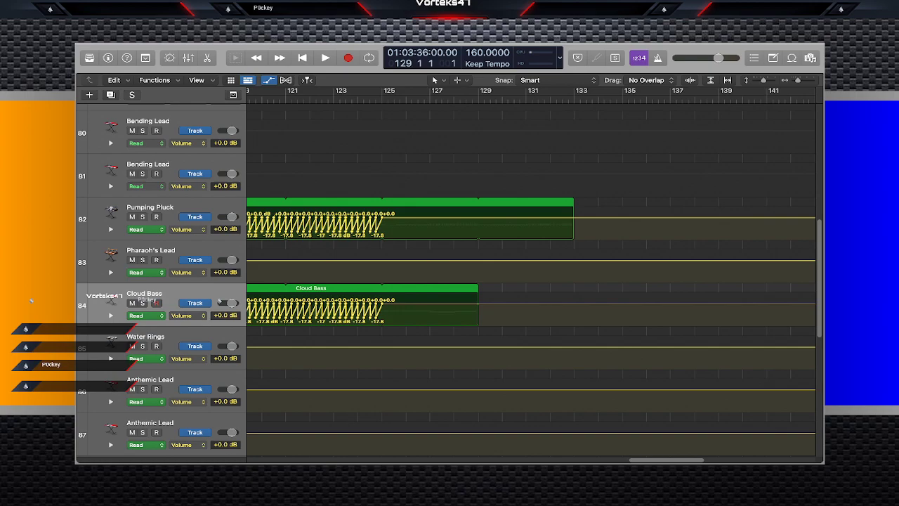
left_click(479, 304)
left_click_drag(478, 305, 478, 324)
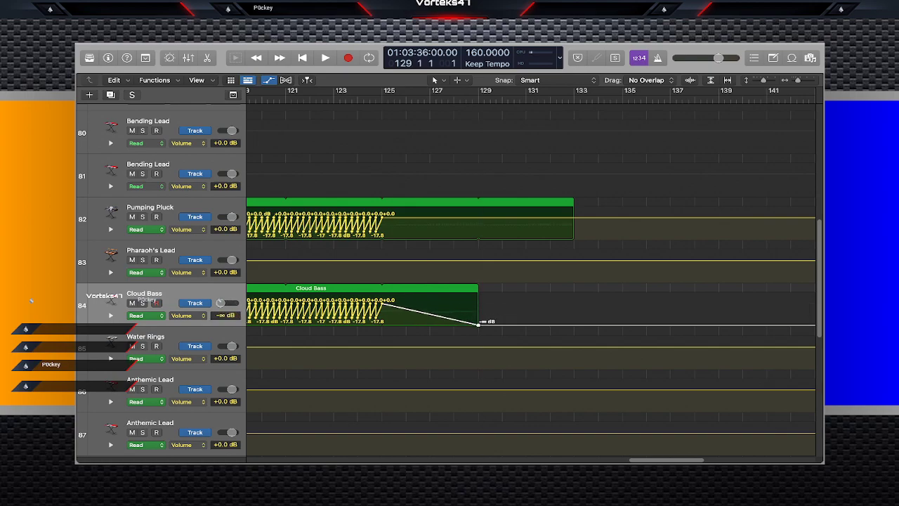
key("space")
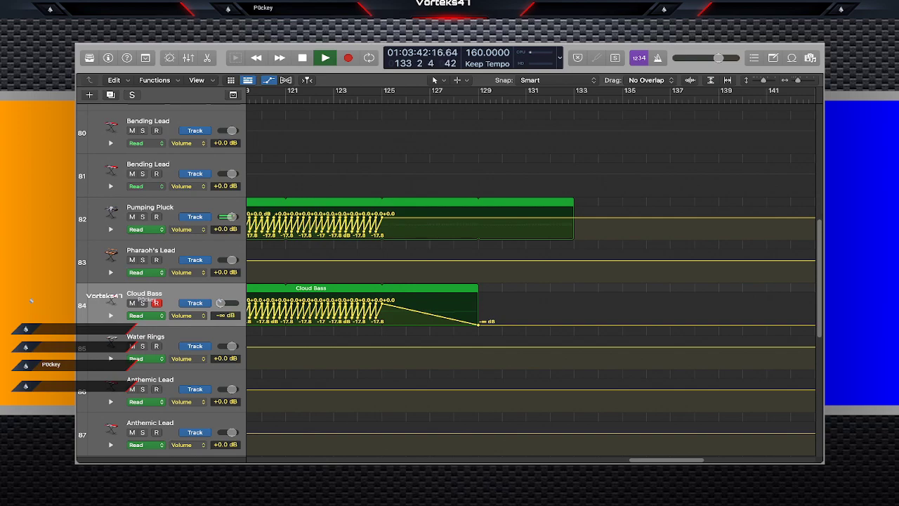
Stop playback, switch Pumping Pluck's automation to Rvb Size, and add a point of 86 at bar 129.
key("a")
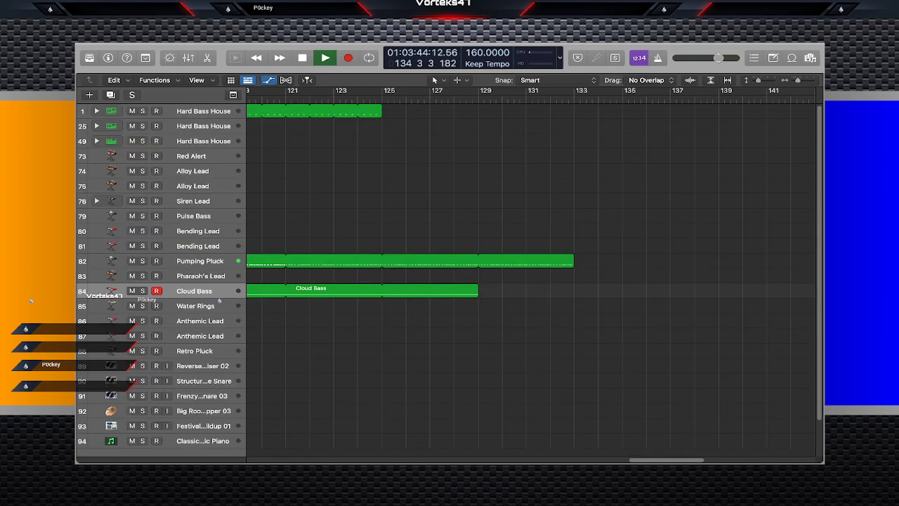
key("a")
left_click(163, 209)
key("space")
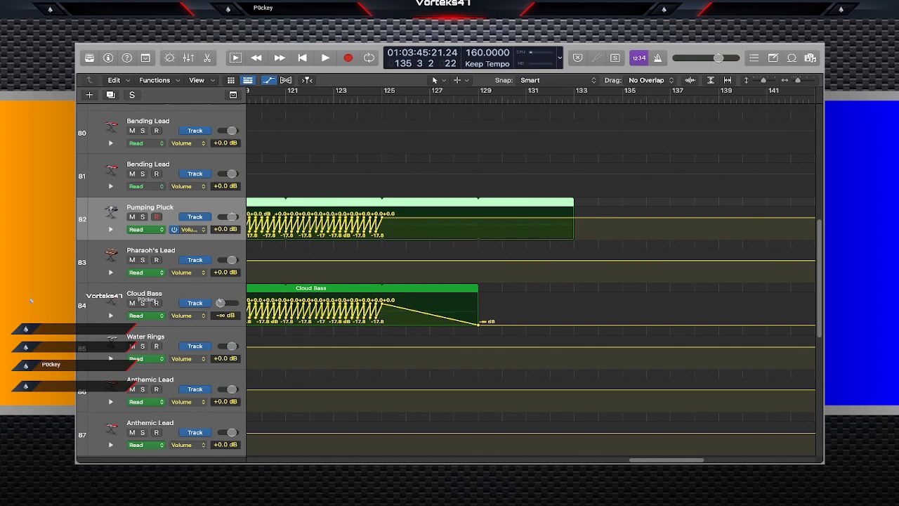
left_click(188, 230)
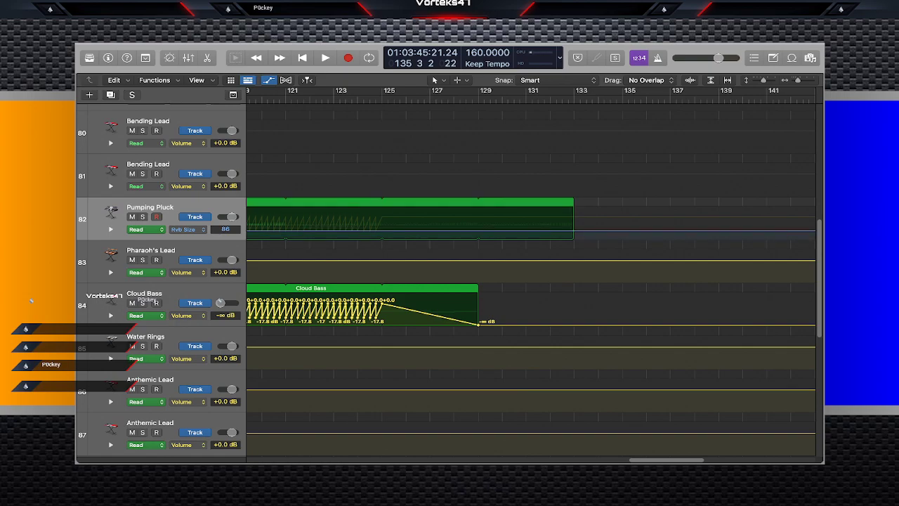
left_click(487, 231)
key("super+z")
left_click(479, 230)
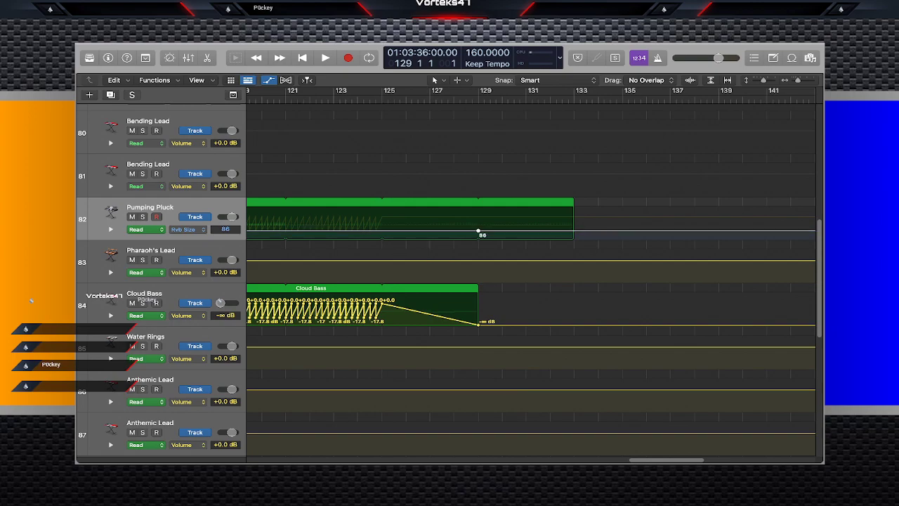
Ramp Pumping Pluck's Rvb Size automation up to 200 at bar 133 and play the result.
left_click(574, 231)
left_click_drag(526, 231, 526, 207)
key("super+z")
left_click_drag(574, 230, 574, 209)
key("space")
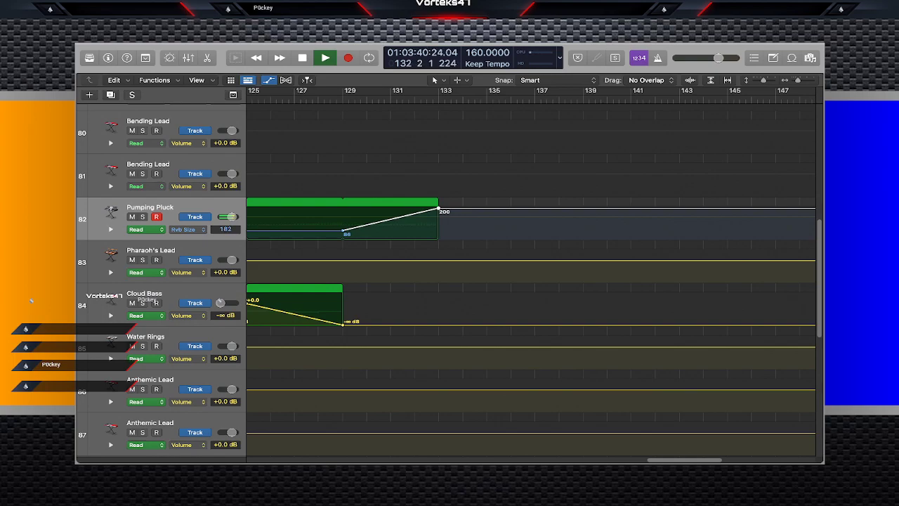
key("space")
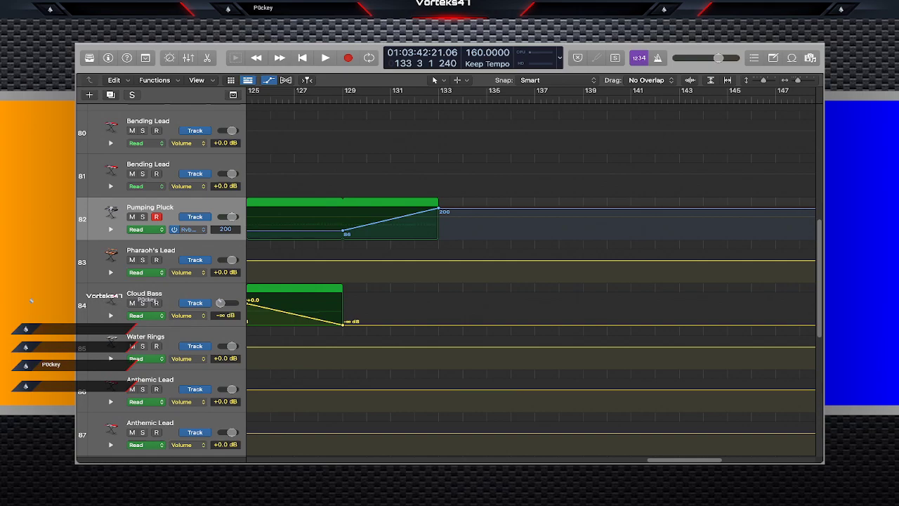
Hide the track automation and split the Pumping Pluck part at bar 129.
left_click(188, 230)
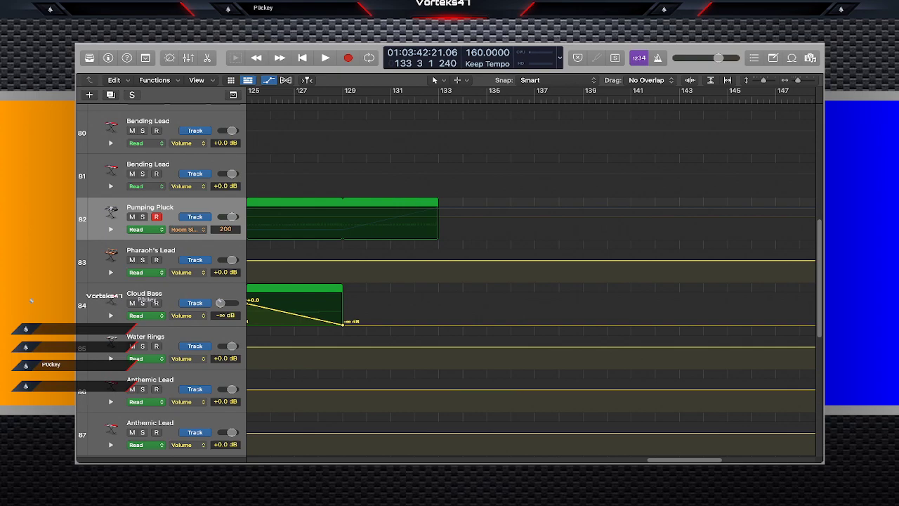
key("a")
double_click(111, 222)
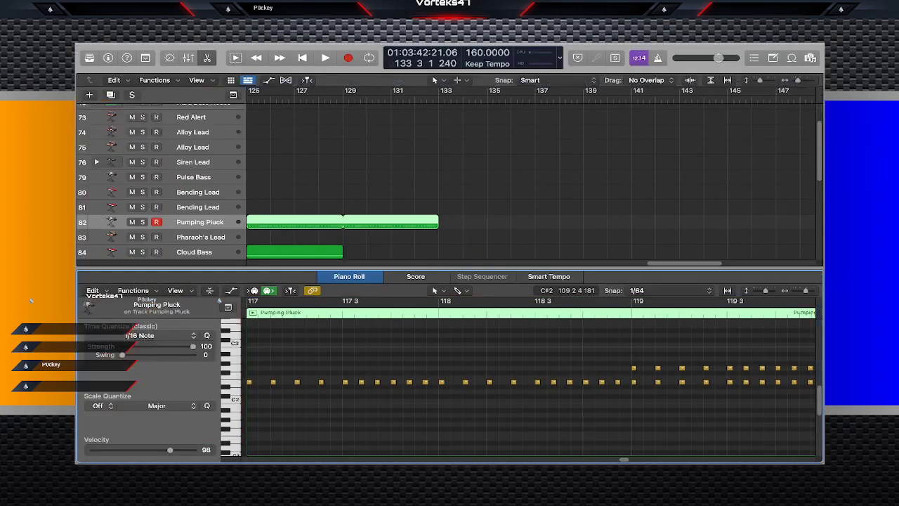
left_click(343, 99)
key("super+t")
left_click(376, 222)
key("Tab")
key("a")
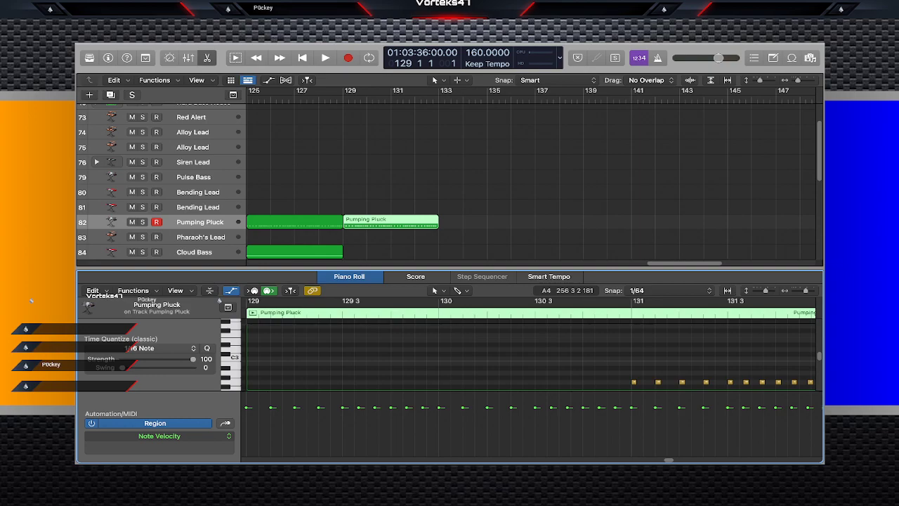
left_click(386, 243)
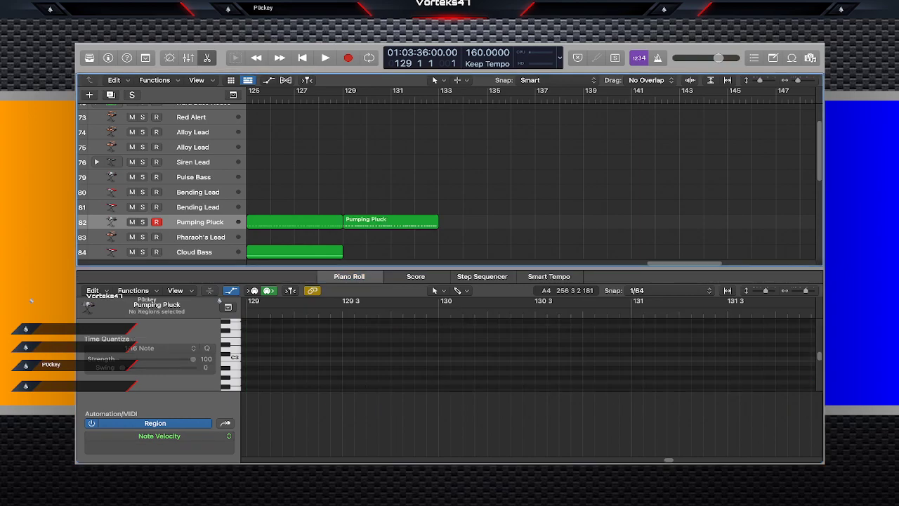
left_click(380, 337)
key("a")
key("e")
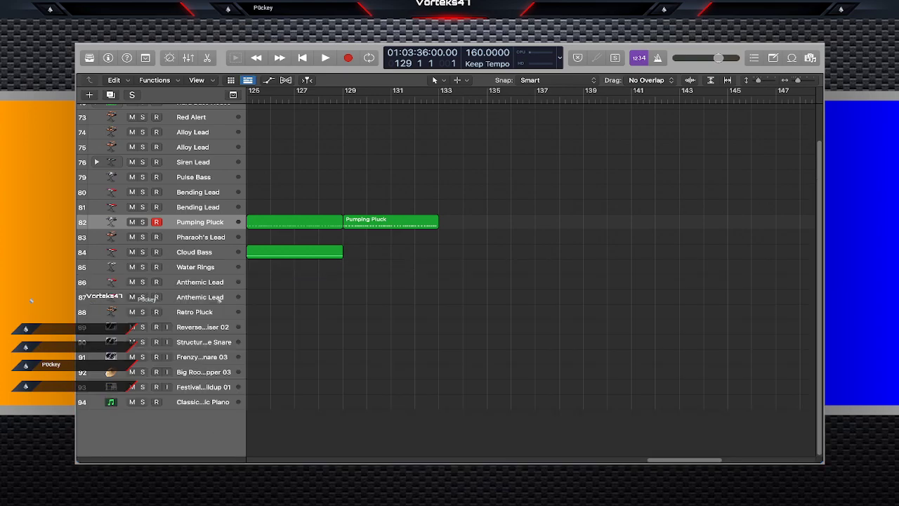
Automate Pumping Pluck's Release from 140 ms at bar 129 up to 10.0 s at bar 133.
key("a")
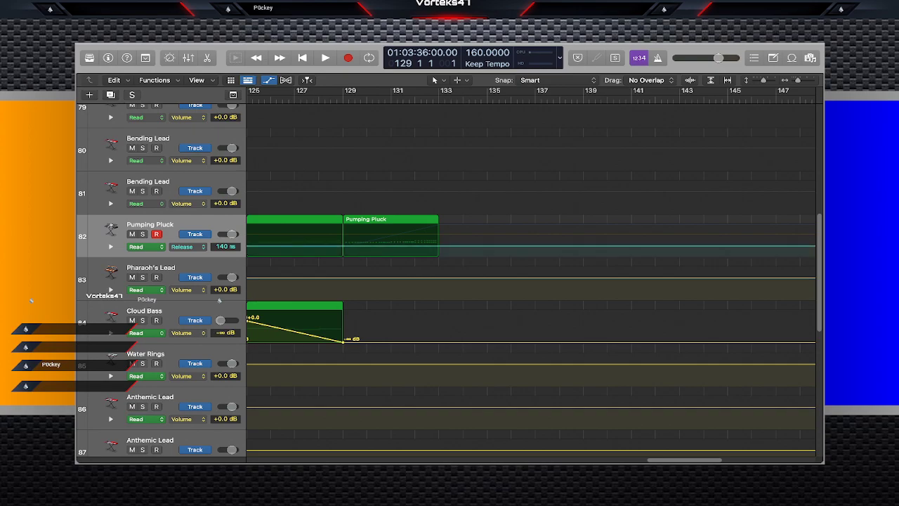
left_click(438, 247)
left_click_drag(438, 247, 439, 226)
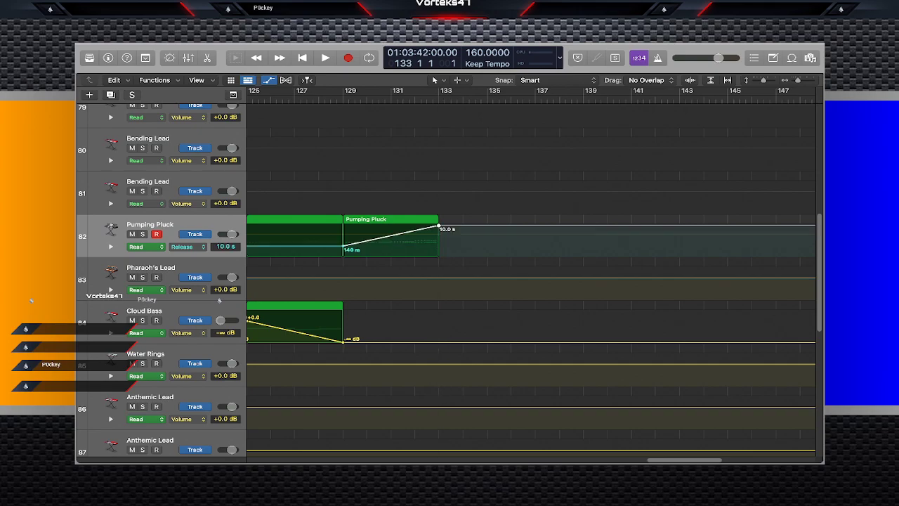
Replay the ending from before bar 129 and lower Pumping Pluck's Release point at bar 133 to 2100 ms.
key("comma")
key("comma")
key("comma")
key("comma")
key("comma")
key("space")
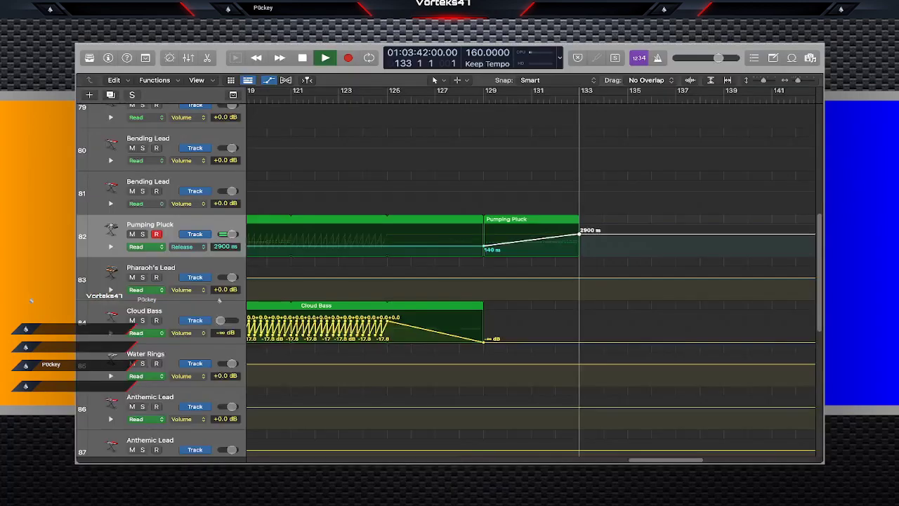
key("space")
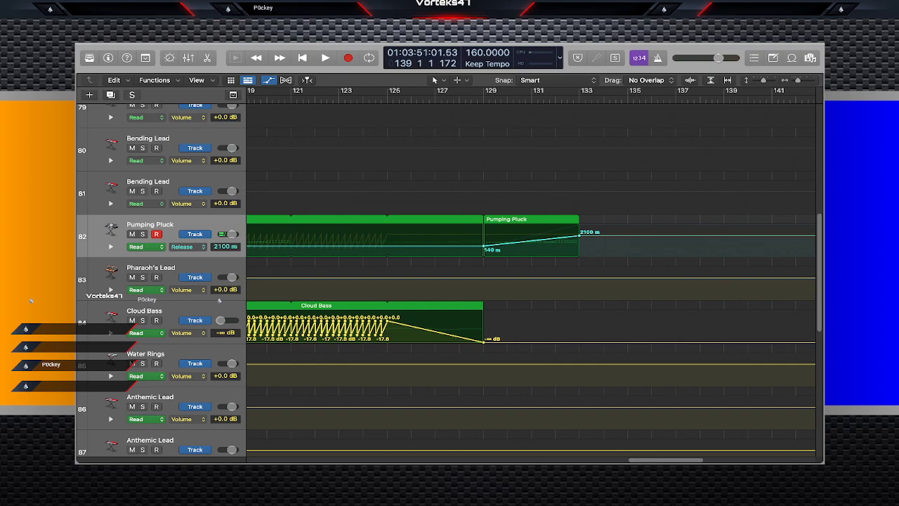
key("space")
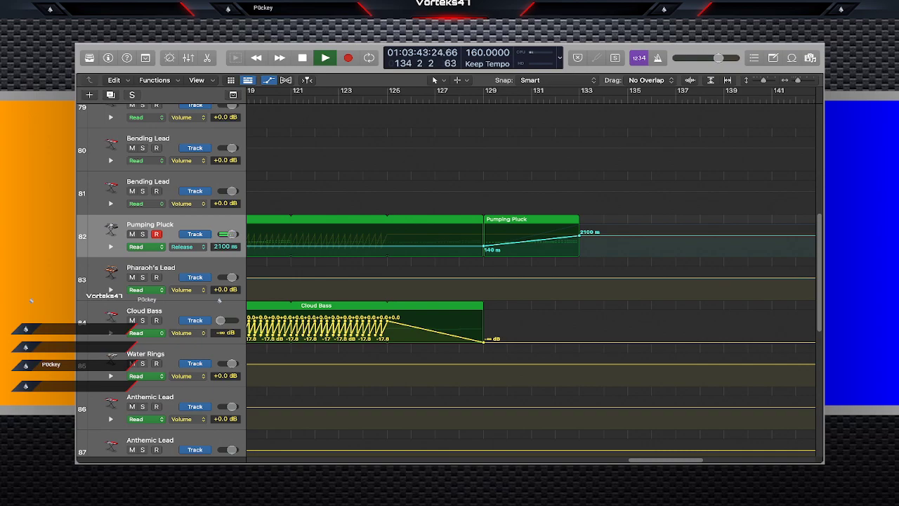
Stop playback, hide the automation, and extend the end of the cycle range to bar 137.
key("a")
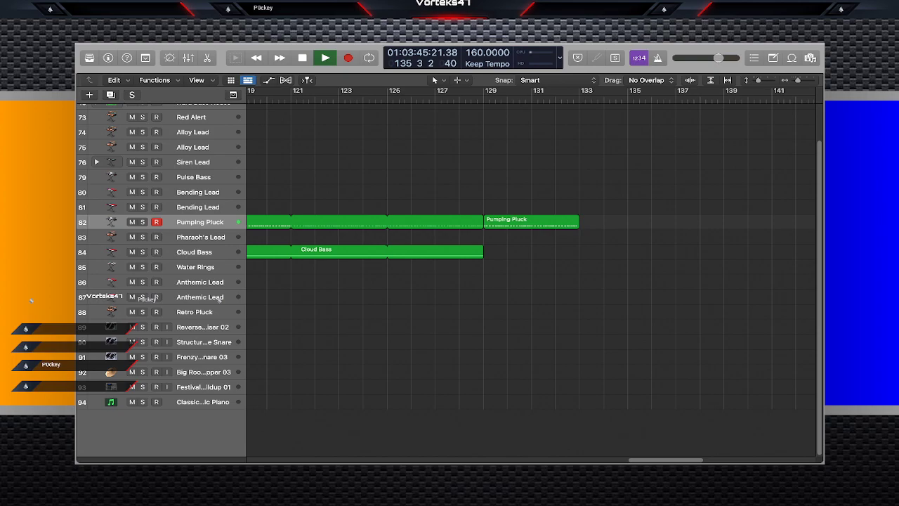
scroll(449, 281, "up", 4)
key("space")
scroll(449, 281, "left", 8)
scroll(532, 274, "left", 10)
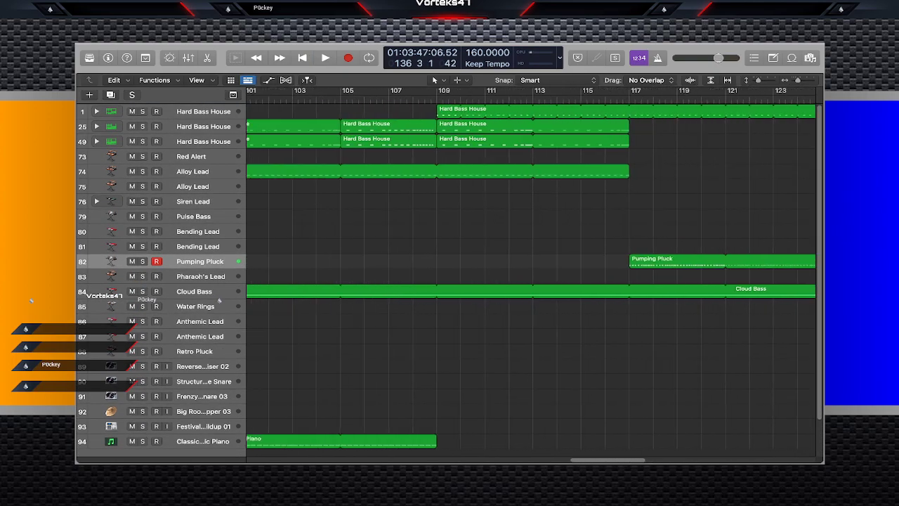
key("c")
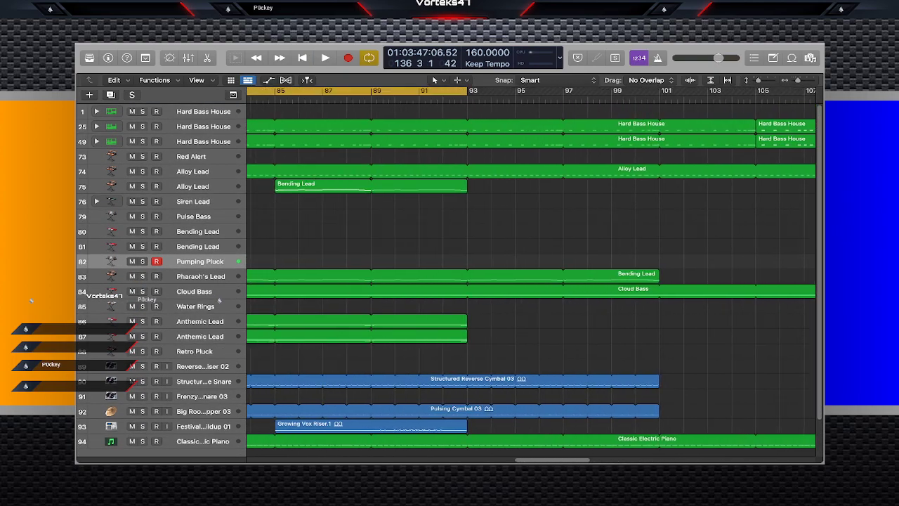
scroll(532, 274, "right", 5)
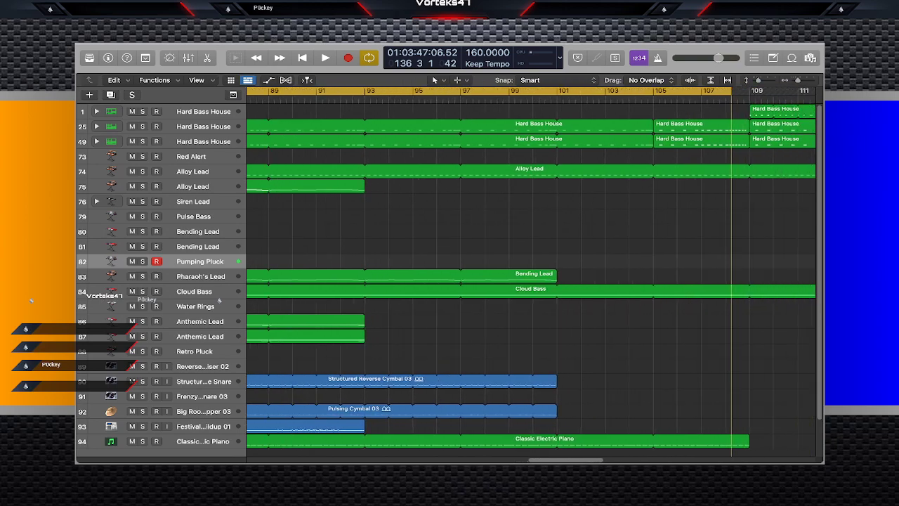
scroll(533, 274, "right", 15)
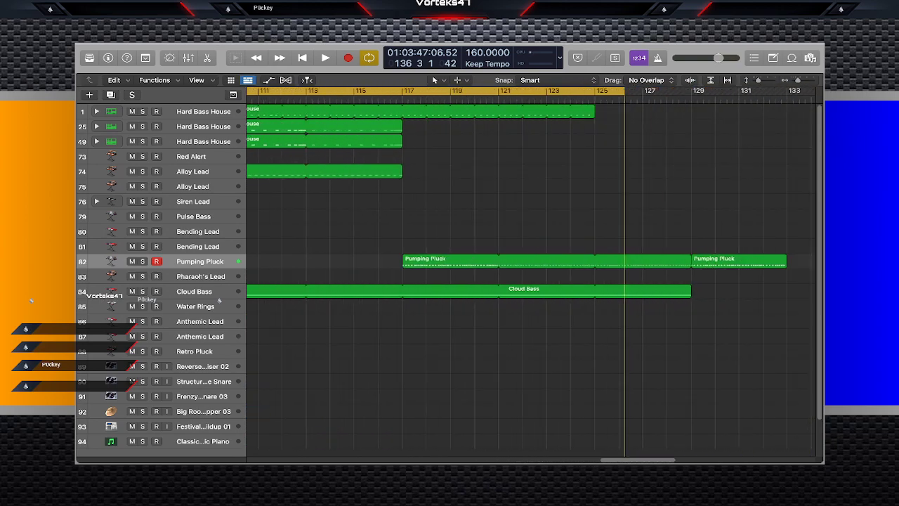
left_click_drag(816, 91, 655, 91)
key("c")
Play the ending from bar 129, turn cycle mode on, and stop with the playhead at bar 137.
left_click(462, 99)
key("space")
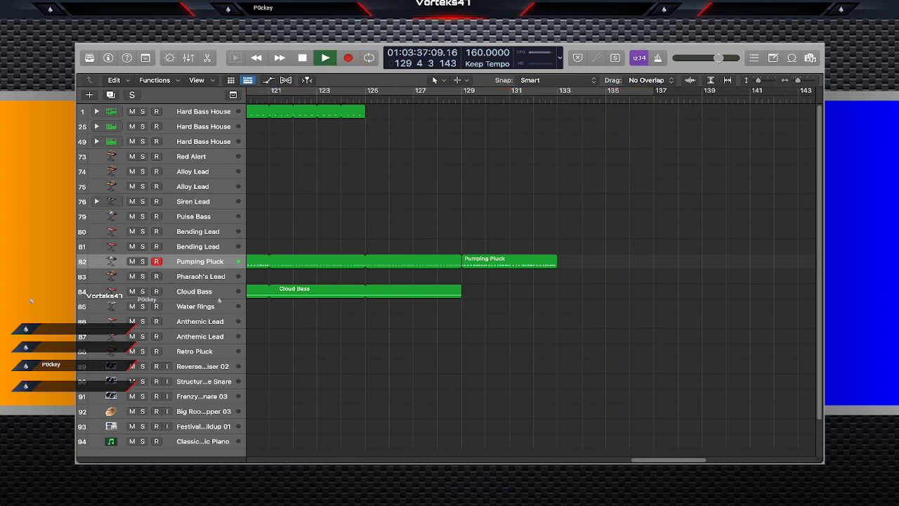
key("c")
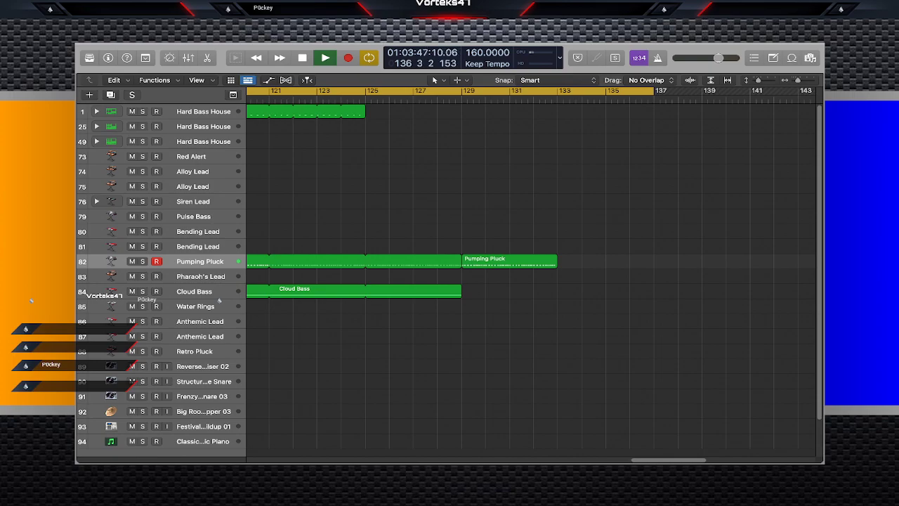
key("space")
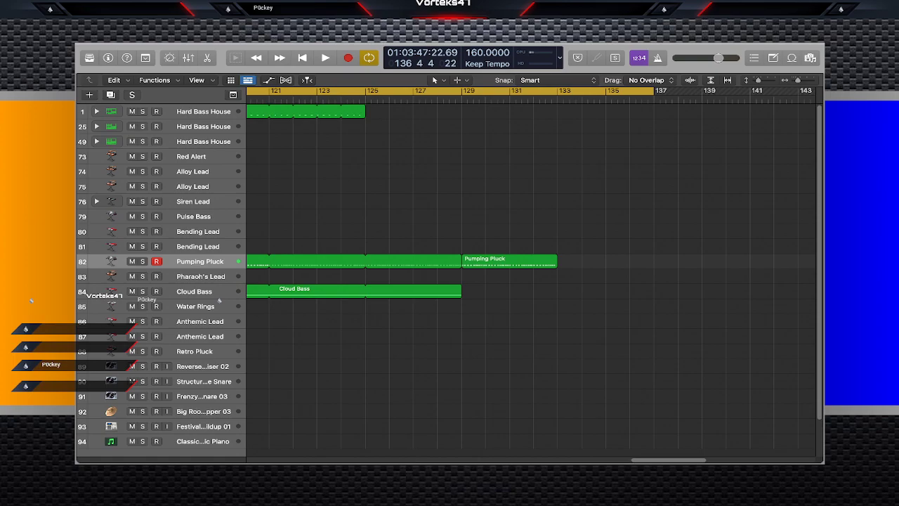
key("period")
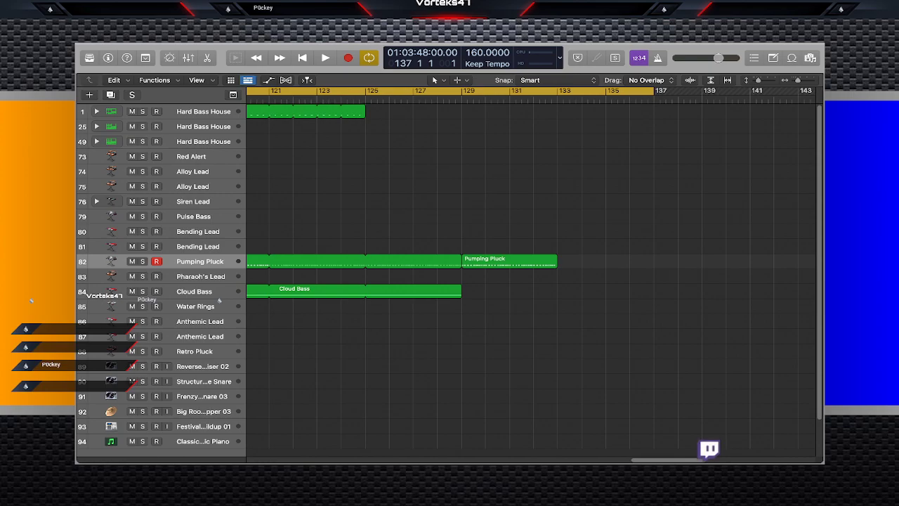
Return to the start of the song and play it through to about bar 21.
key("Return")
key("space")
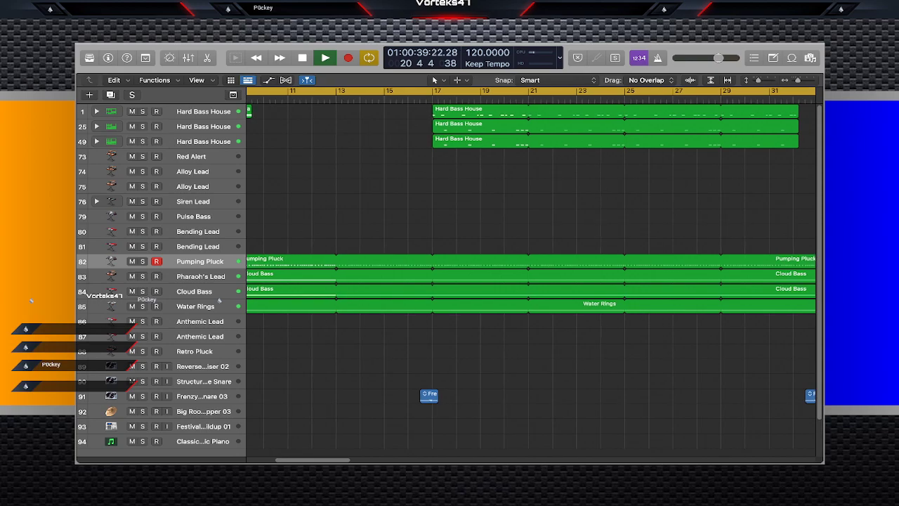
key("space")
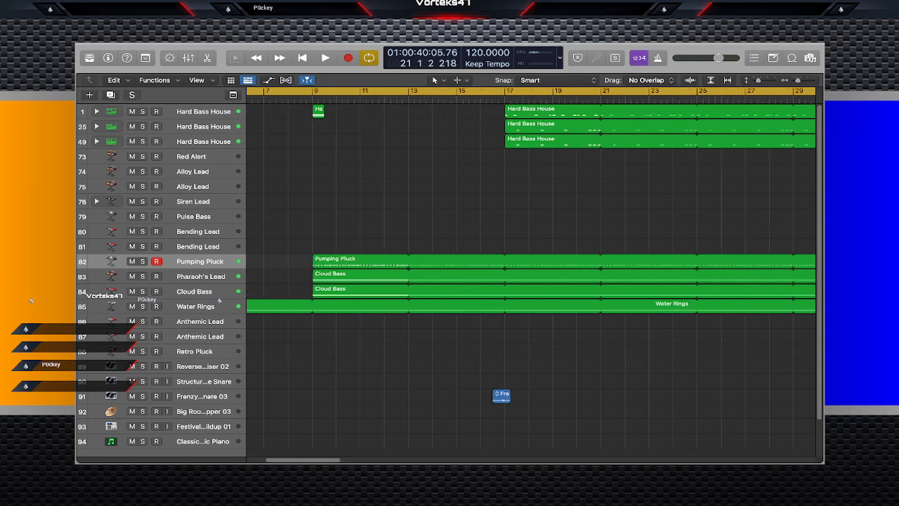
Examine the arrangement from the intro to the ending, comparing the regions on the Pharaoh's Lead track.
key("a")
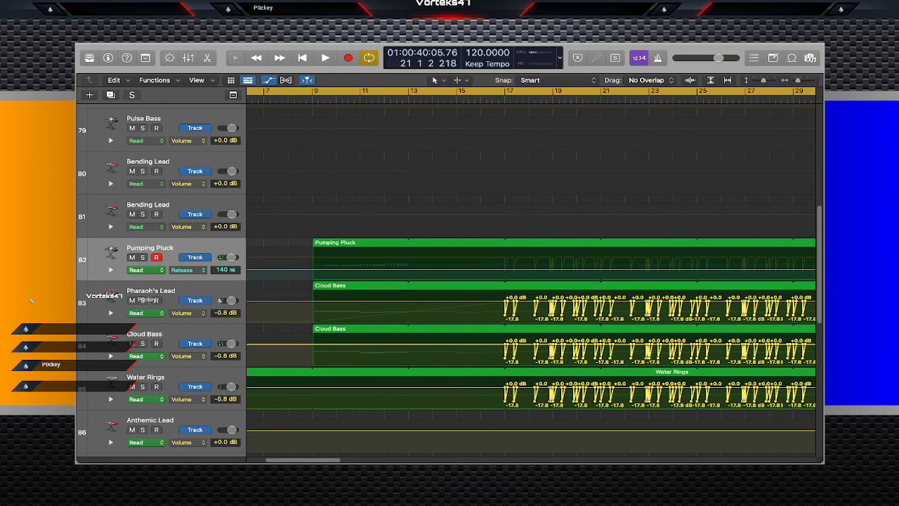
key("a")
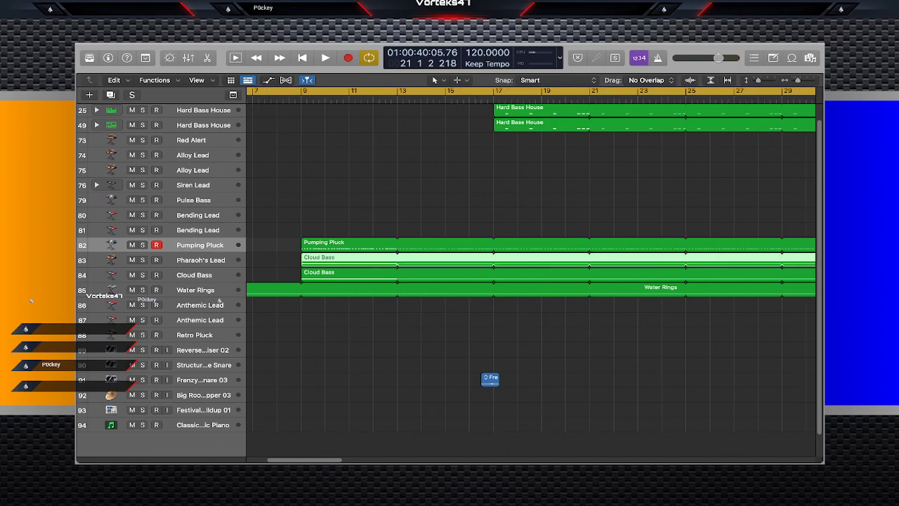
scroll(531, 281, "right", 6)
scroll(531, 281, "left", 2)
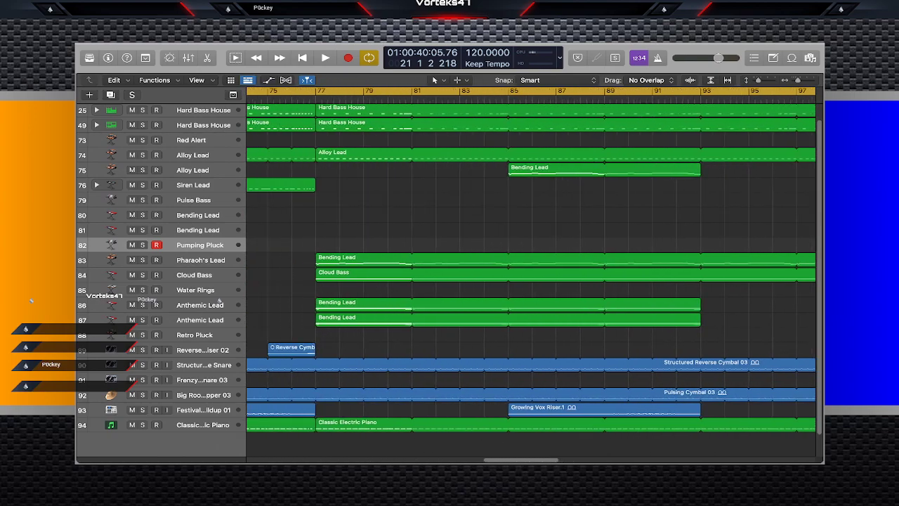
scroll(531, 281, "right", 7)
scroll(531, 281, "left", 12)
scroll(531, 281, "left", 10)
scroll(531, 281, "right", 1)
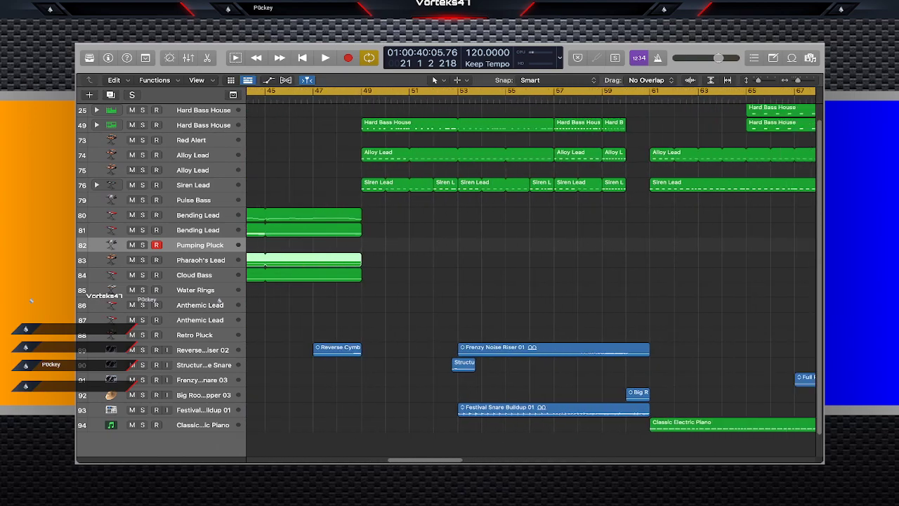
key("Down")
scroll(531, 281, "right", 20)
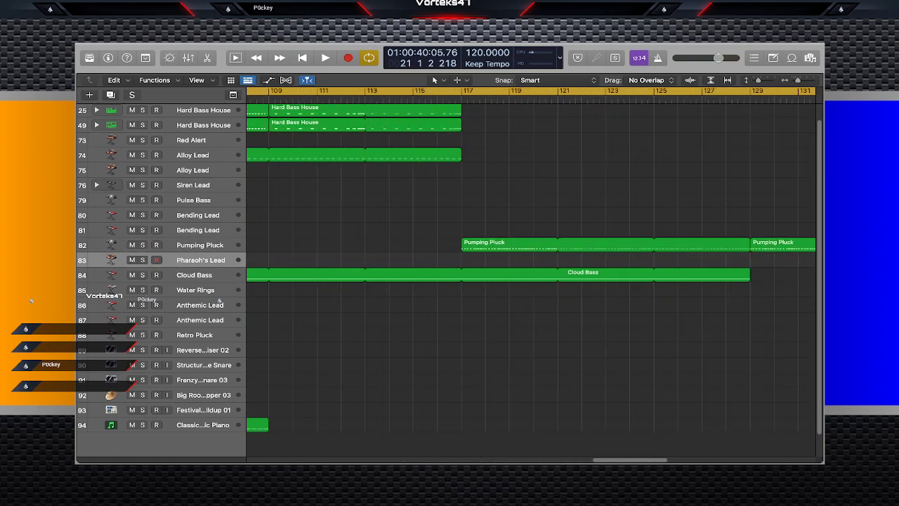
scroll(531, 281, "left", 13)
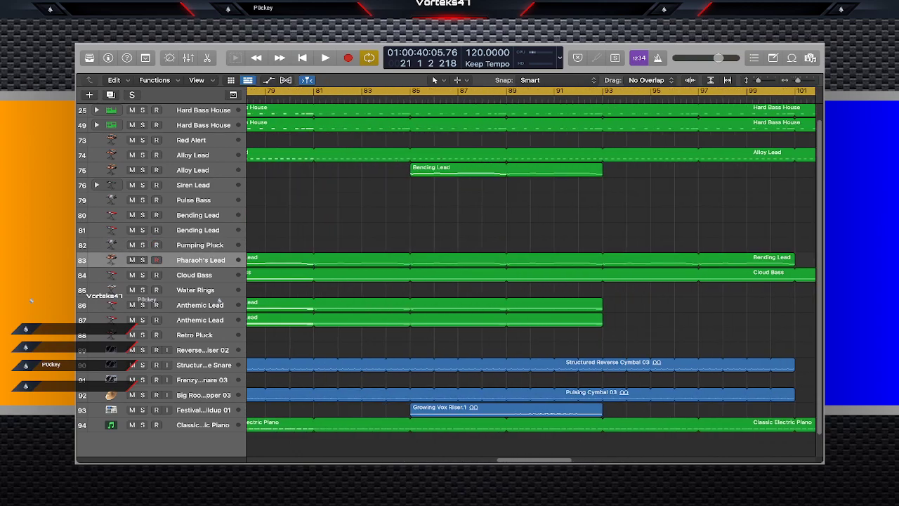
scroll(531, 281, "left", 5)
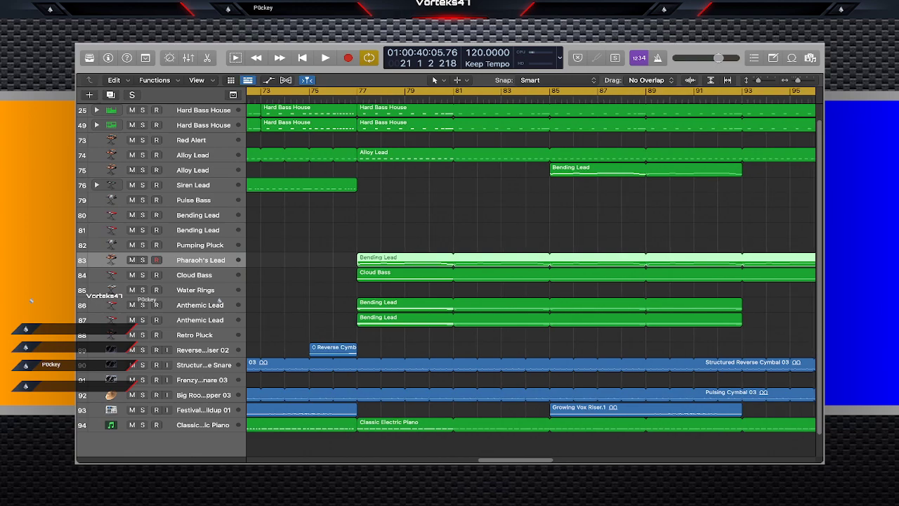
scroll(531, 281, "right", 16)
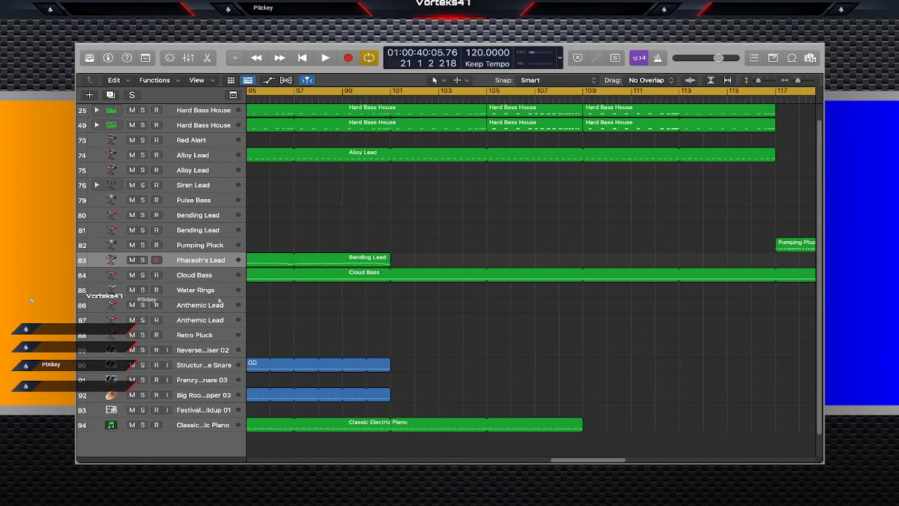
scroll(531, 281, "left", 20)
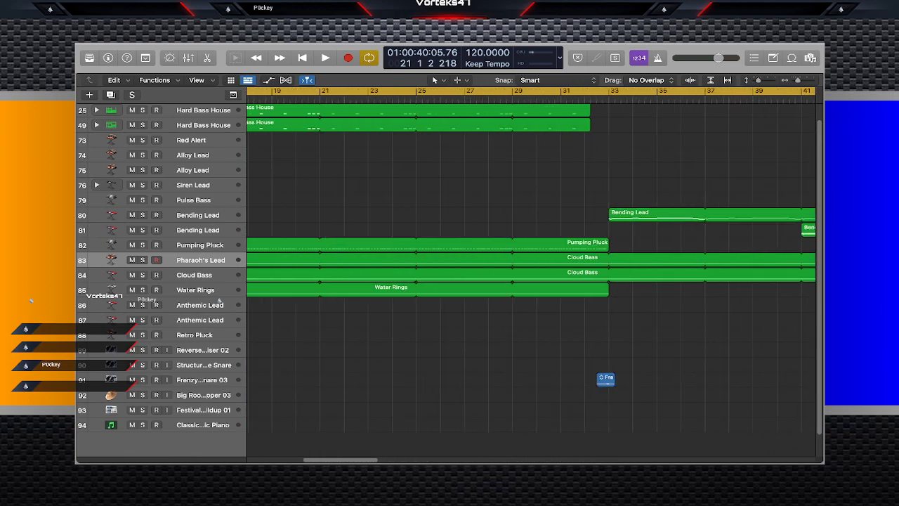
Copy the Cloud Bass region on the Pharaoh's Lead track from the intro to bar 117 and shorten it to end at bar 133.
key("super+z")
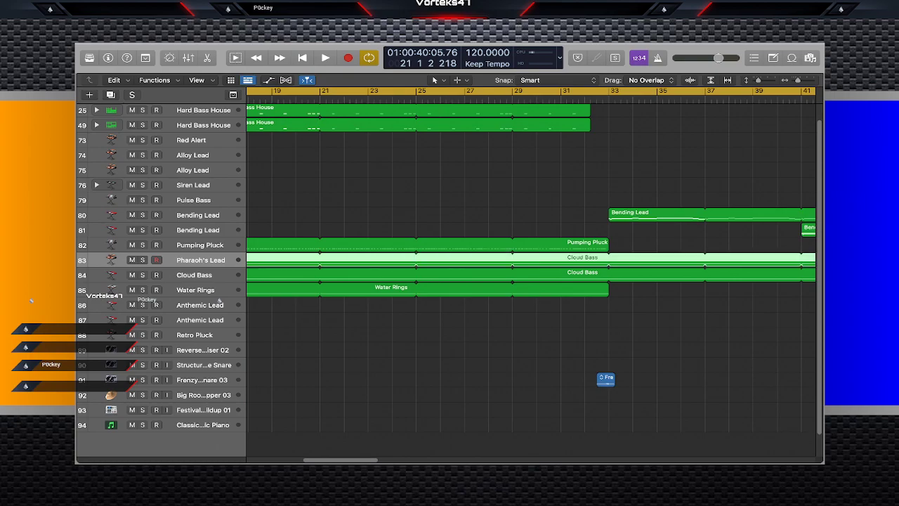
scroll(531, 281, "right", 20)
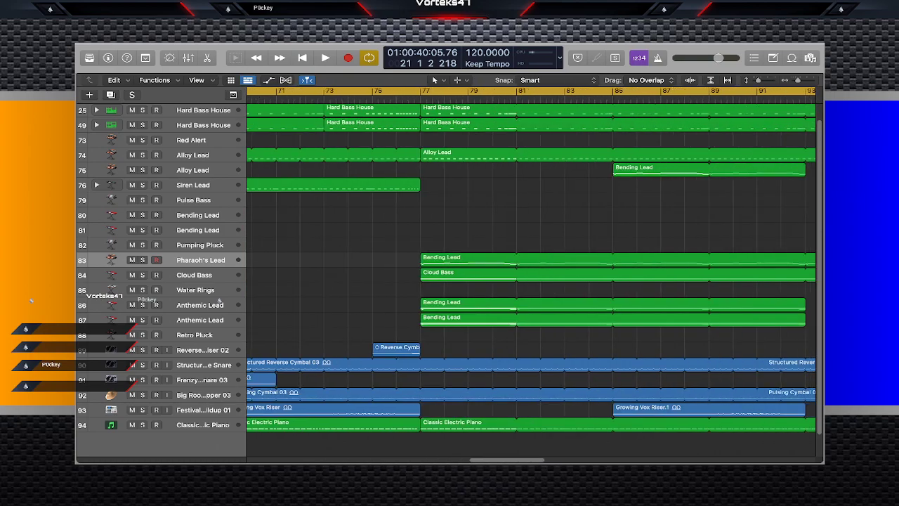
scroll(531, 281, "right", 15)
scroll(531, 281, "left", 5)
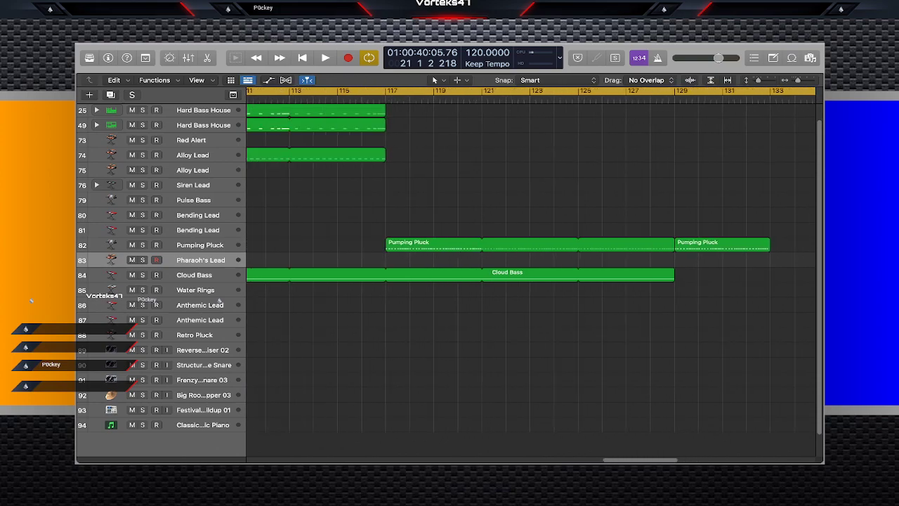
left_click(412, 100)
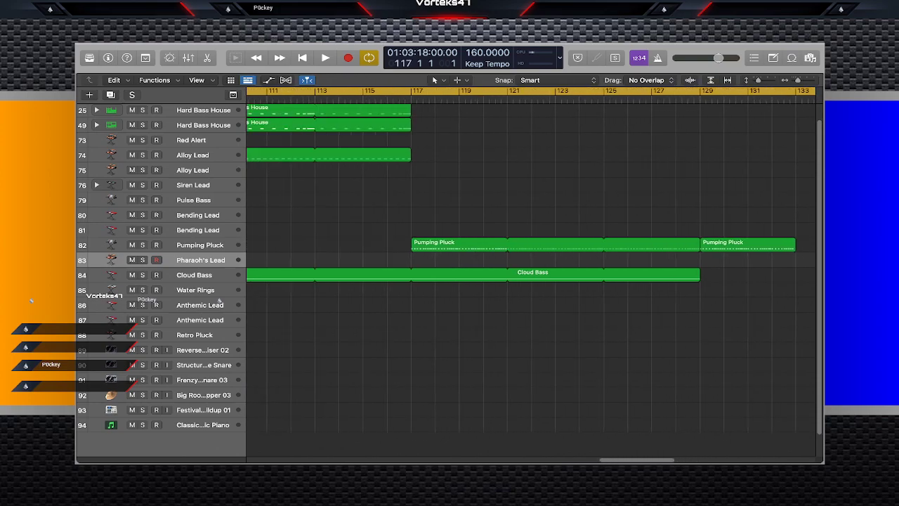
key("super+v")
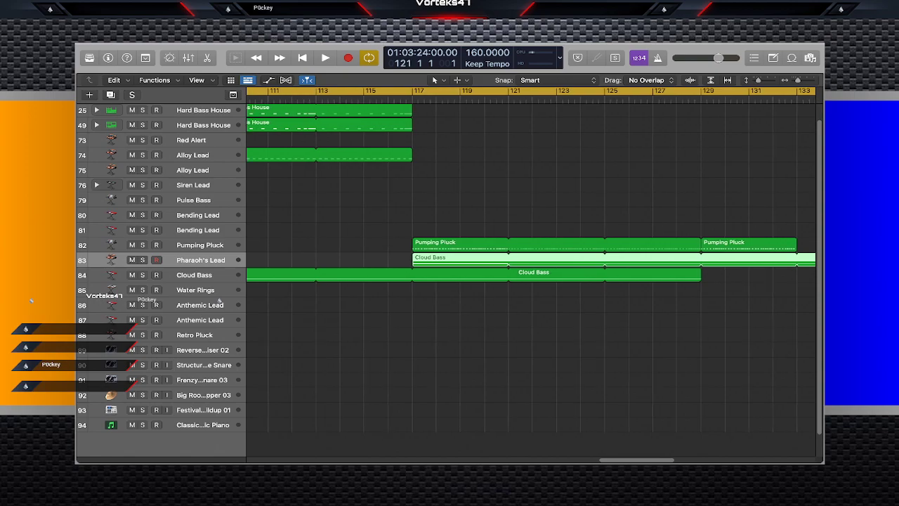
scroll(532, 281, "right", 5)
left_click_drag(649, 258, 642, 258)
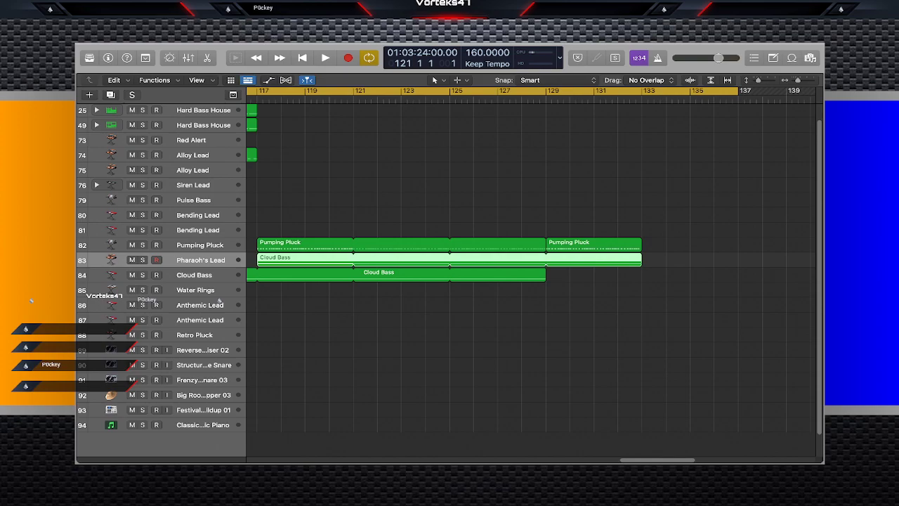
Show the automation and delete Pharaoh's Lead's pasted Volume points from bar 125 onwards.
key("a")
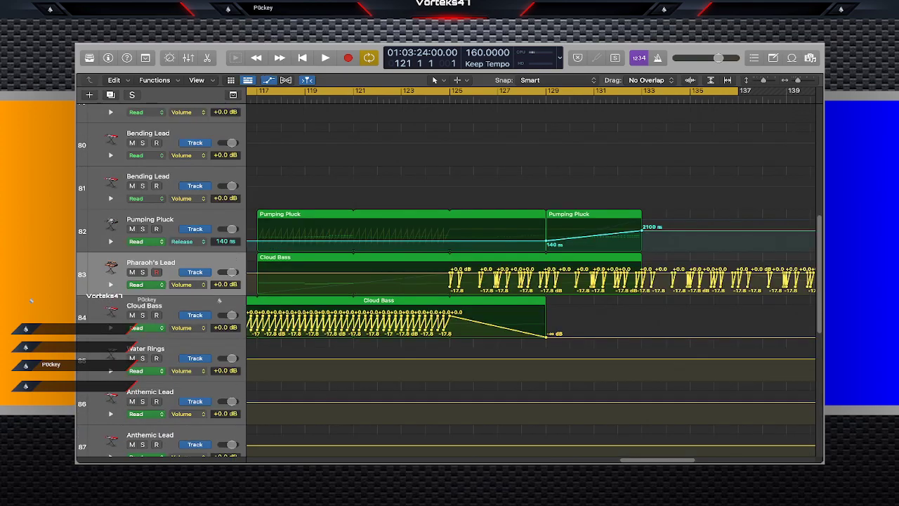
scroll(531, 281, "right", 4)
left_click_drag(747, 261, 319, 294)
key("Delete")
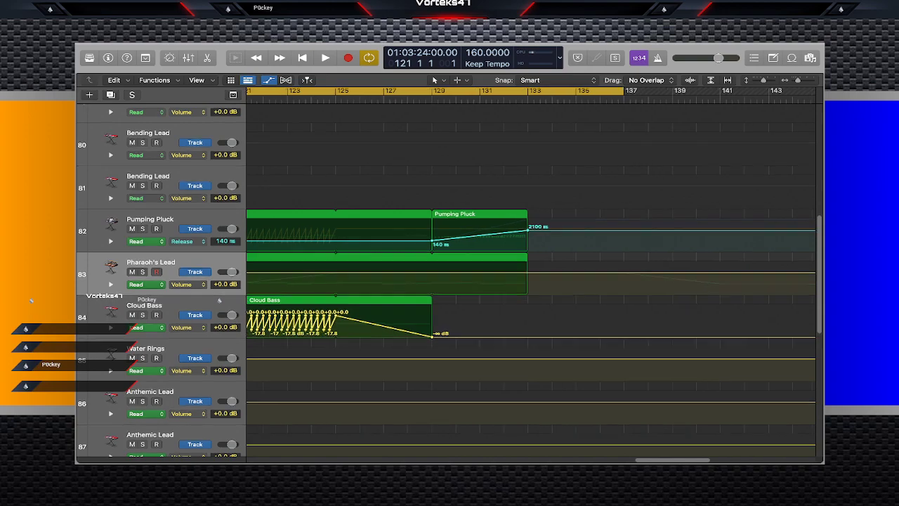
Copy the pumping Volume automation of bars 117 to 125 from the Cloud Bass track to Pharaoh's Lead at the same position.
scroll(531, 281, "left", 8)
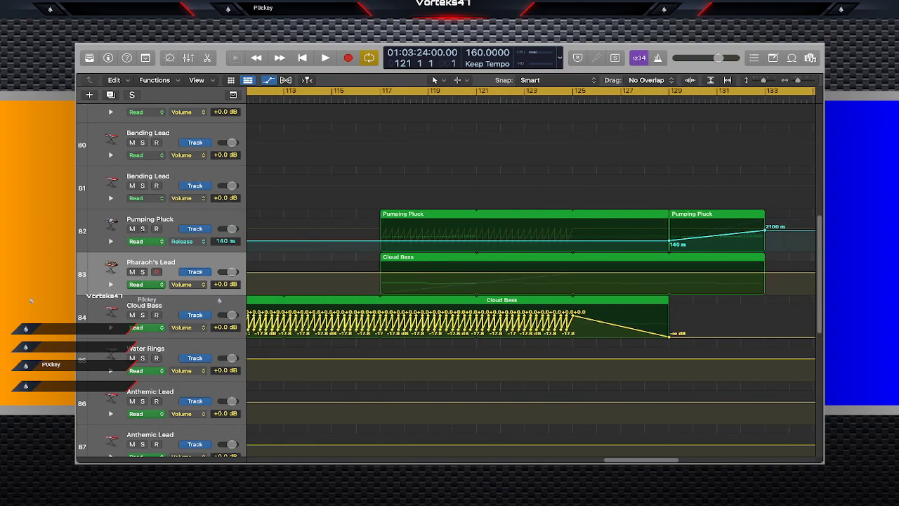
left_click_drag(590, 338, 373, 306)
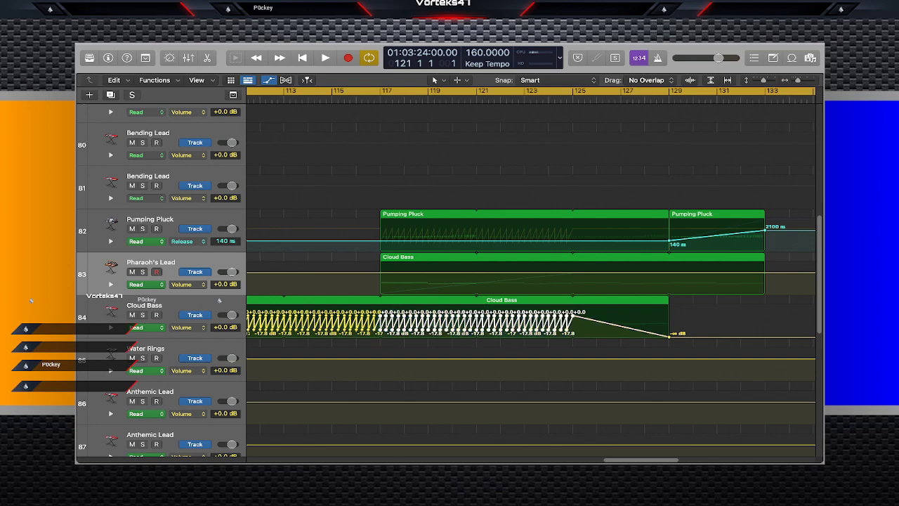
left_click(373, 306)
key("super+v")
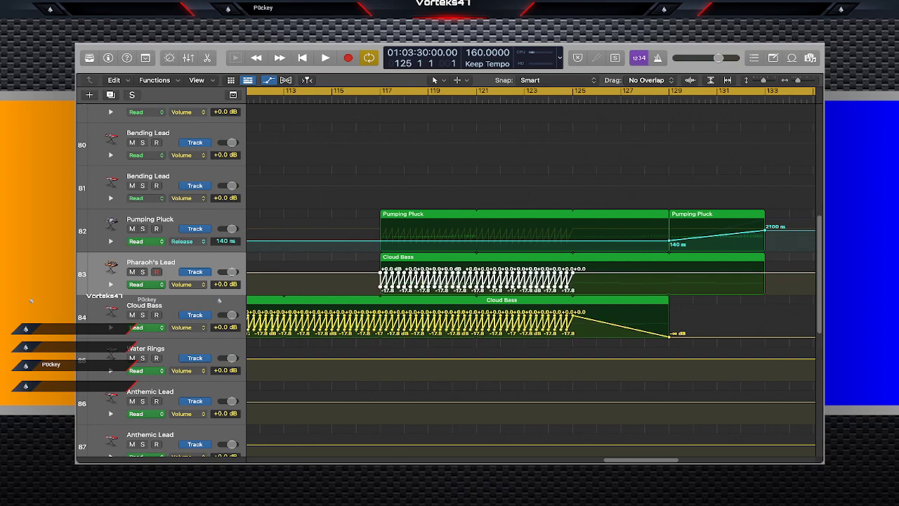
scroll(531, 281, "left", 5)
scroll(531, 274, "right", 5)
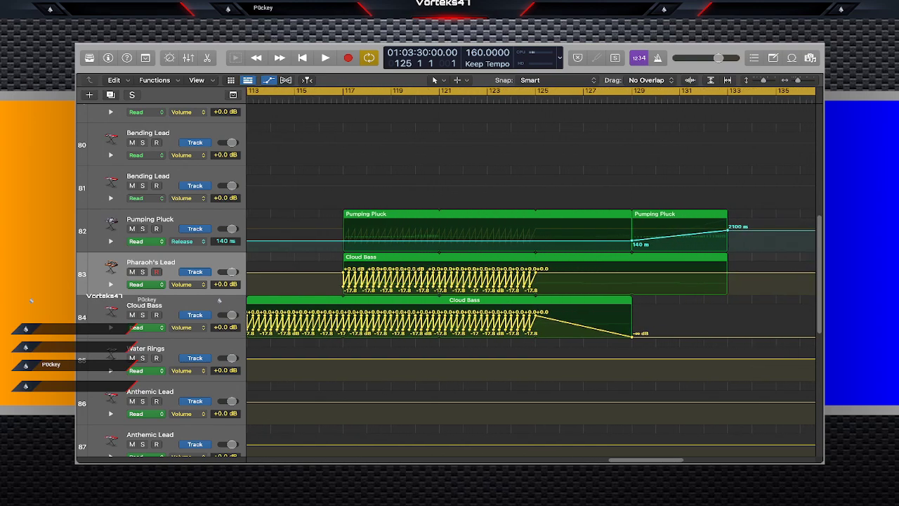
Display Pharaoh's Lead's Cutoff automation and delete the points around bars 153 to 157.
scroll(531, 274, "right", 15)
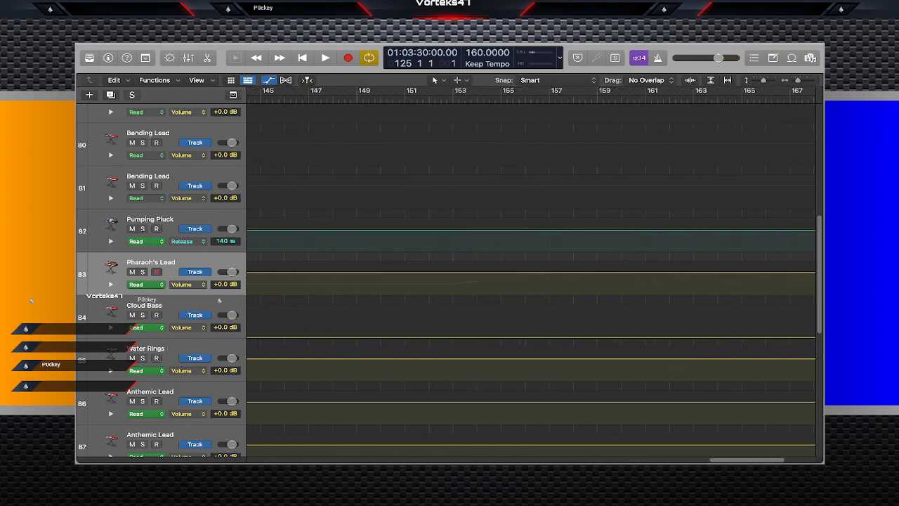
scroll(531, 274, "left", 2)
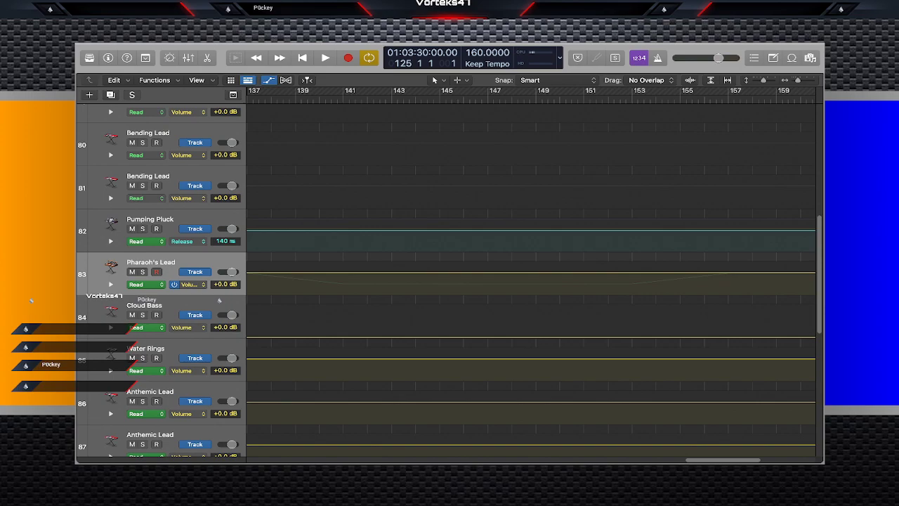
left_click(189, 284)
left_click_drag(611, 266, 741, 289)
key("BackSpace")
Delete Pharaoh's Lead's Cutoff points at bars 117 and 125.
scroll(531, 274, "left", 12)
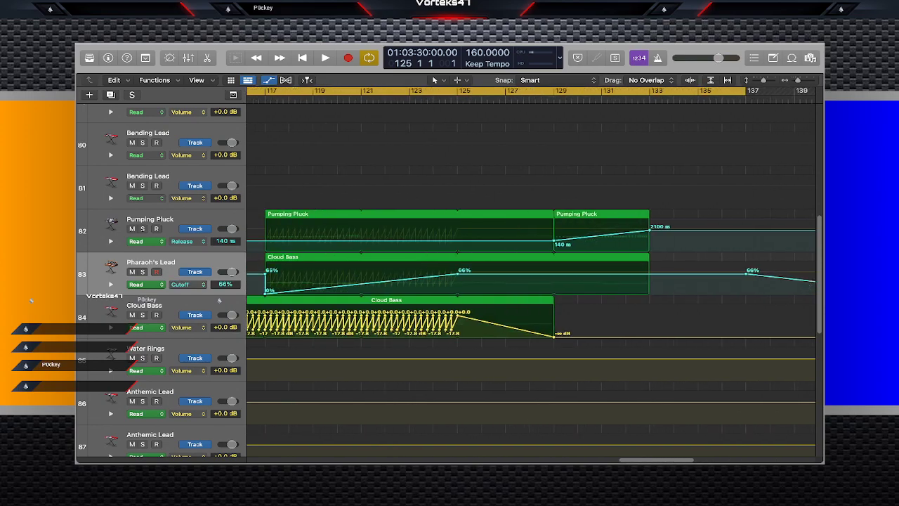
scroll(531, 274, "left", 5)
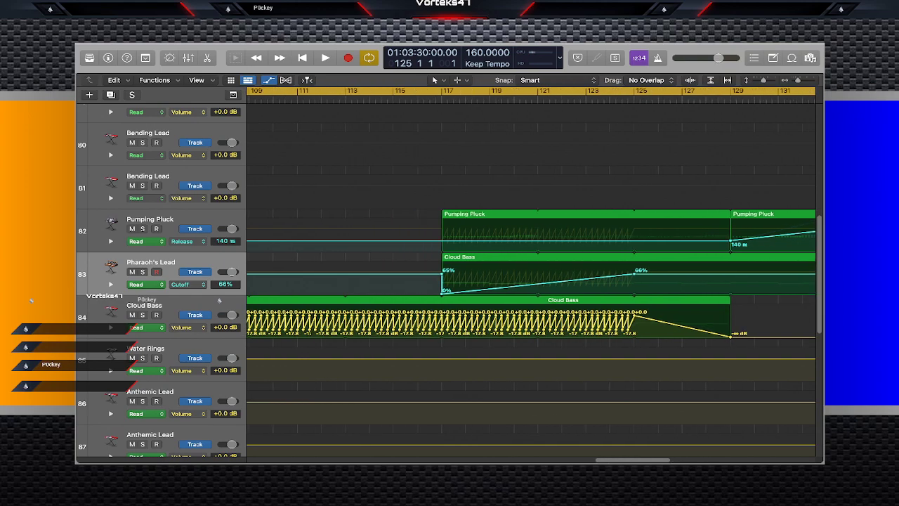
left_click_drag(645, 264, 430, 293)
key("BackSpace")
scroll(531, 274, "right", 6)
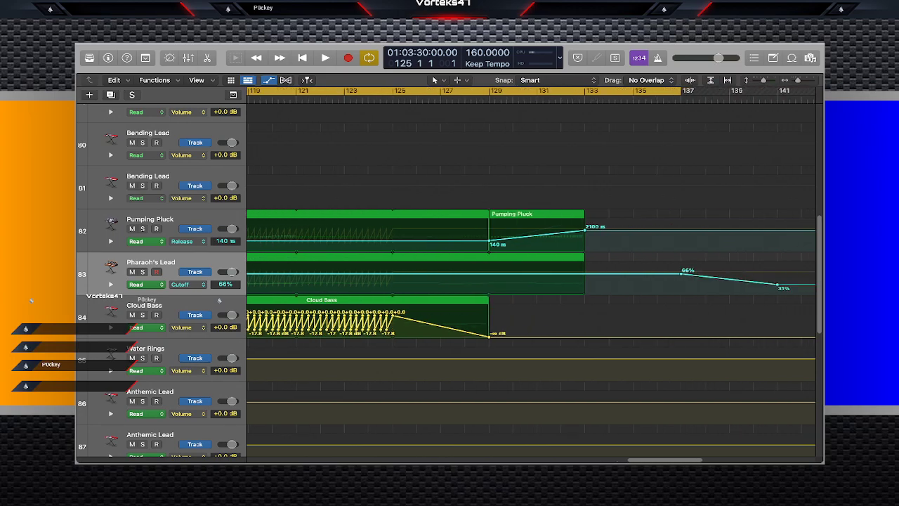
Check Pharaoh's Lead's Cutoff automation in the earlier sections back to about bar 35, and return to the ending.
scroll(531, 274, "right", 2)
scroll(531, 274, "left", 20)
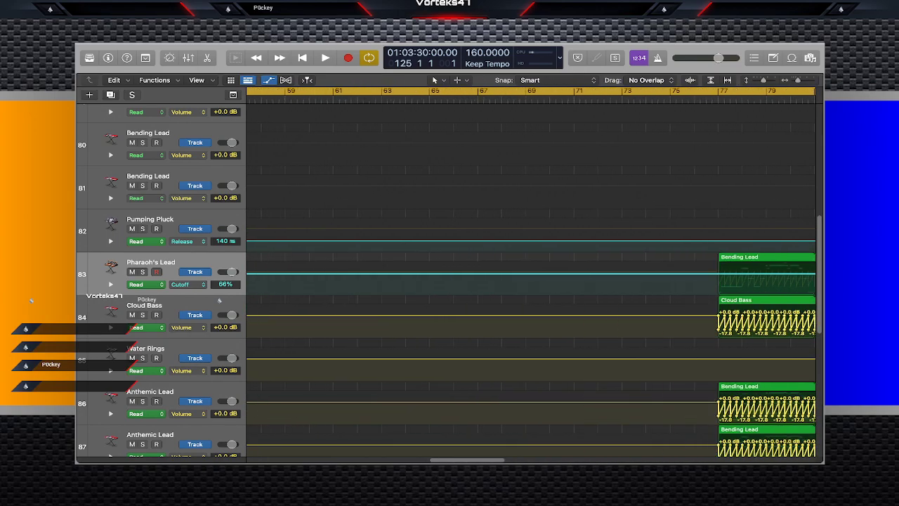
scroll(531, 274, "left", 10)
scroll(531, 274, "right", 20)
scroll(531, 274, "left", 17)
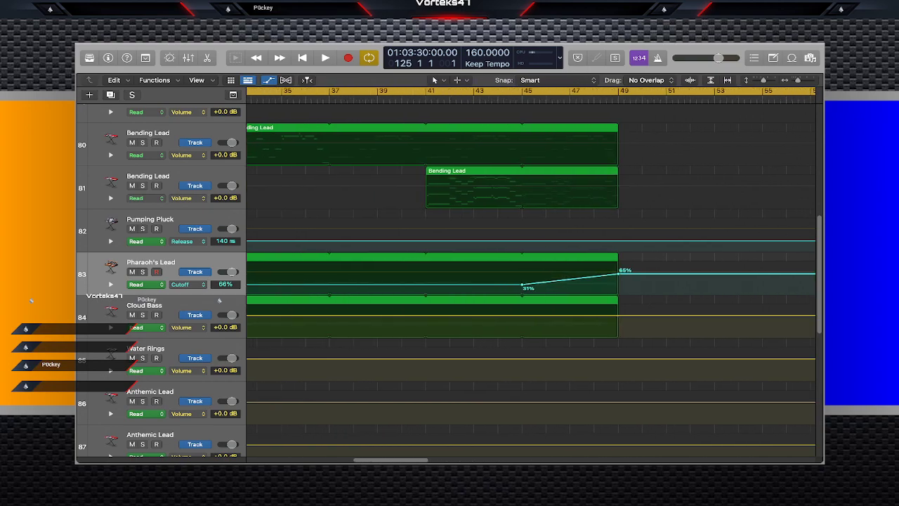
scroll(531, 274, "right", 20)
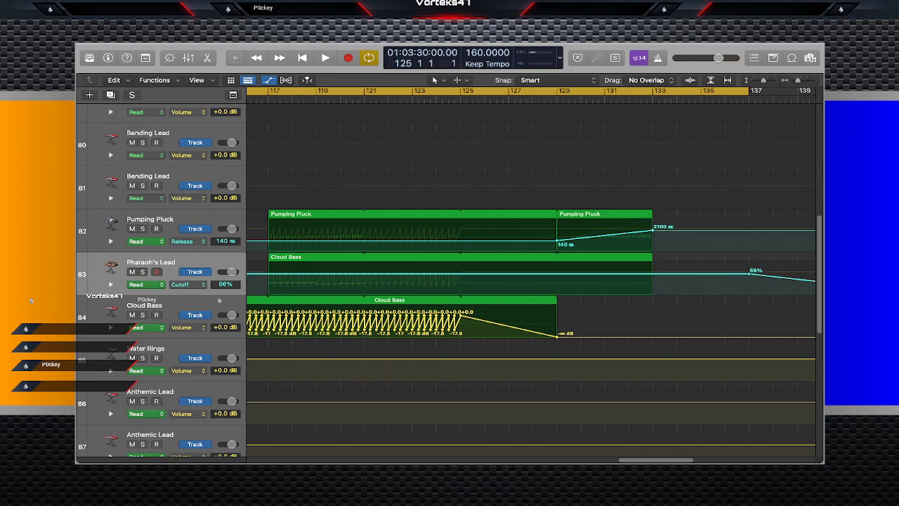
scroll(531, 274, "right", 3)
left_click_drag(721, 285, 558, 285)
key("super+z")
left_click_drag(721, 285, 588, 279)
key("super+z")
Pull Pharaoh's Lead's Cutoff ramp at bars 137 to 141 back towards bar 129 and delete its points.
left_click_drag(780, 277, 599, 277)
left_click_drag(720, 285, 542, 286)
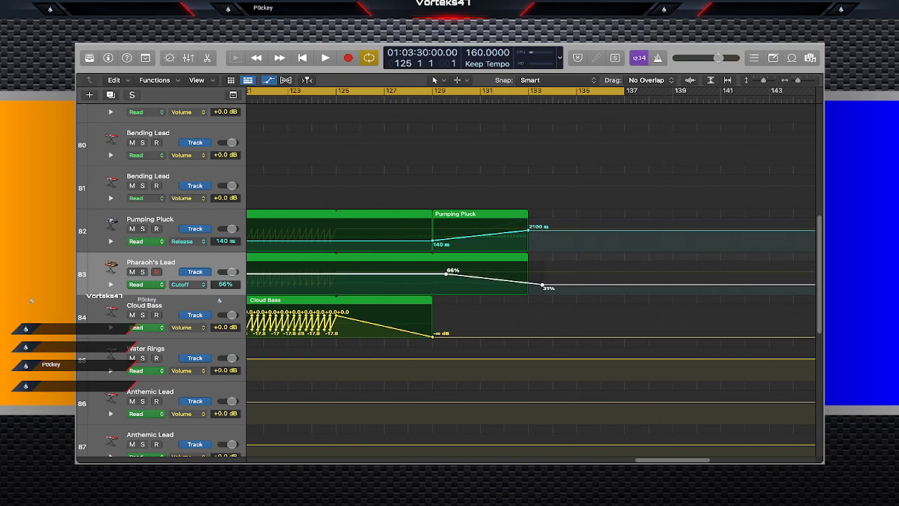
key("Delete")
scroll(531, 281, "left", 3)
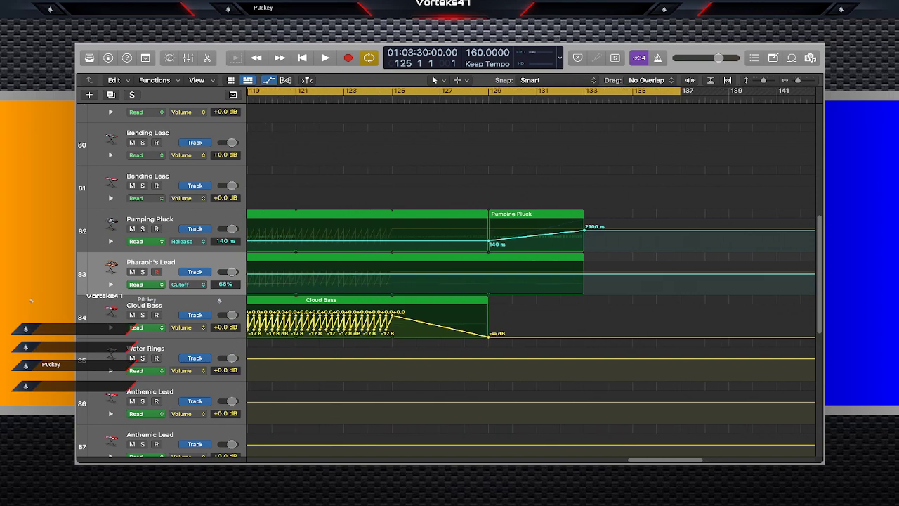
Draw a Cutoff ramp on Pharaoh's Lead falling from 65% at bar 125 to 0% at bar 133.
left_click(451, 274)
key("Delete")
left_click(392, 274)
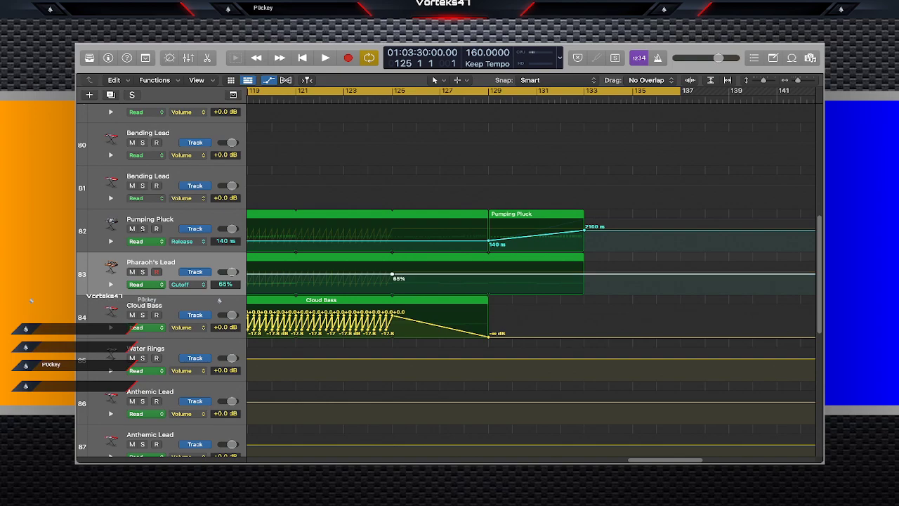
left_click(584, 274)
left_click_drag(583, 273, 584, 293)
Play the ending from about bar 114 to bar 135 with cycle mode off, and hide the automation.
key("c")
scroll(583, 294, "left", 5)
scroll(530, 281, "left", 2)
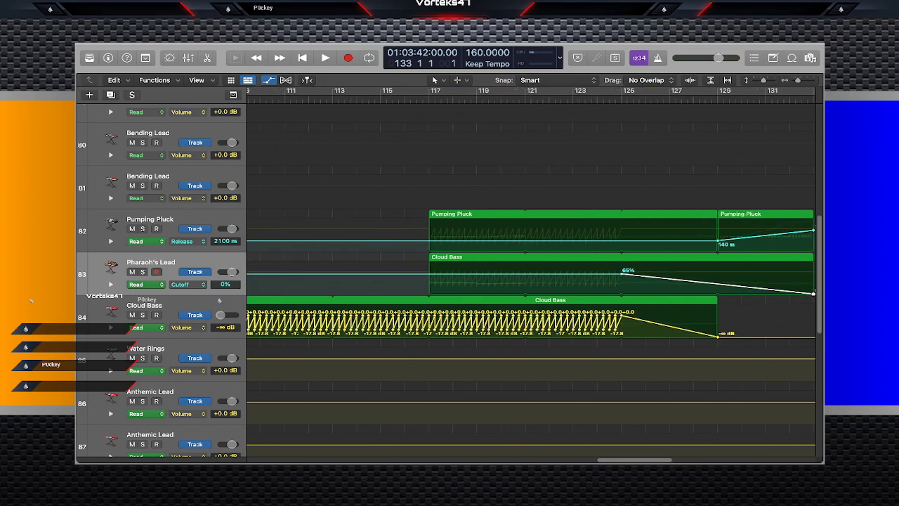
left_click(369, 99)
key("space")
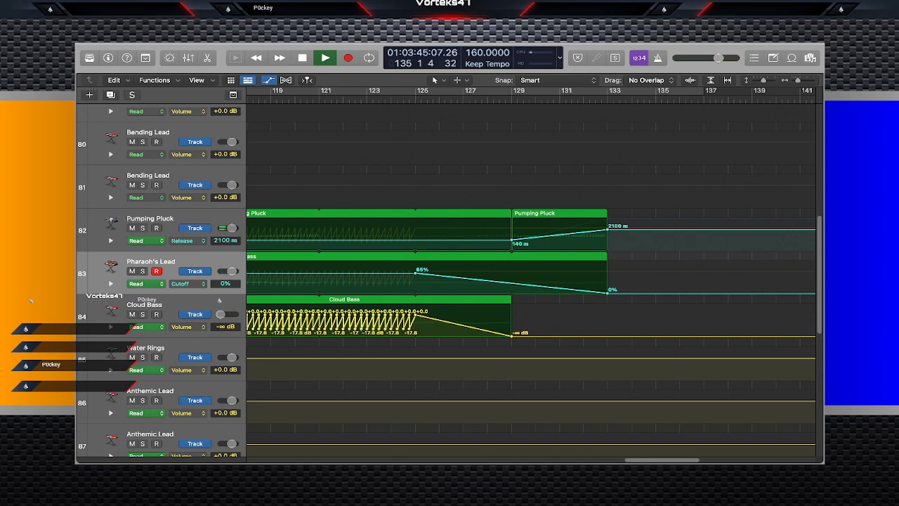
key("space")
key("a")
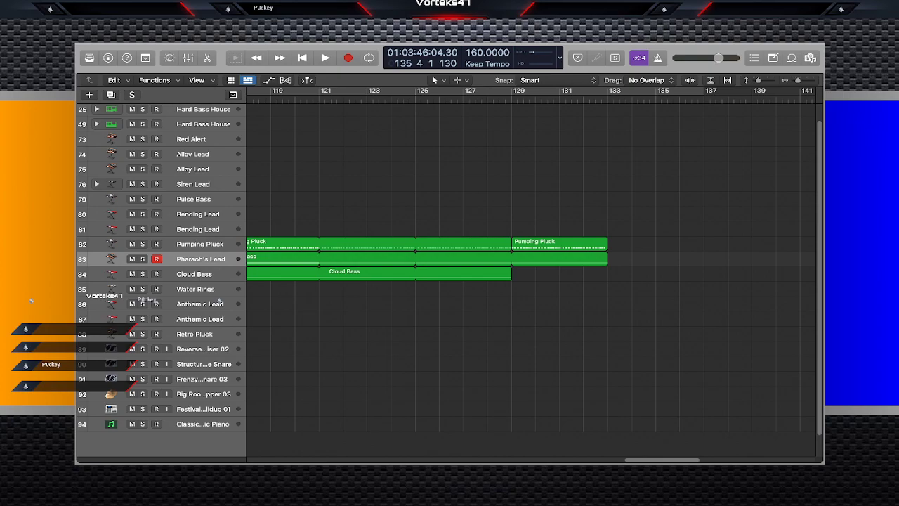
Turn on cycle mode and playhead following, and play the track from bar 1.
key("c")
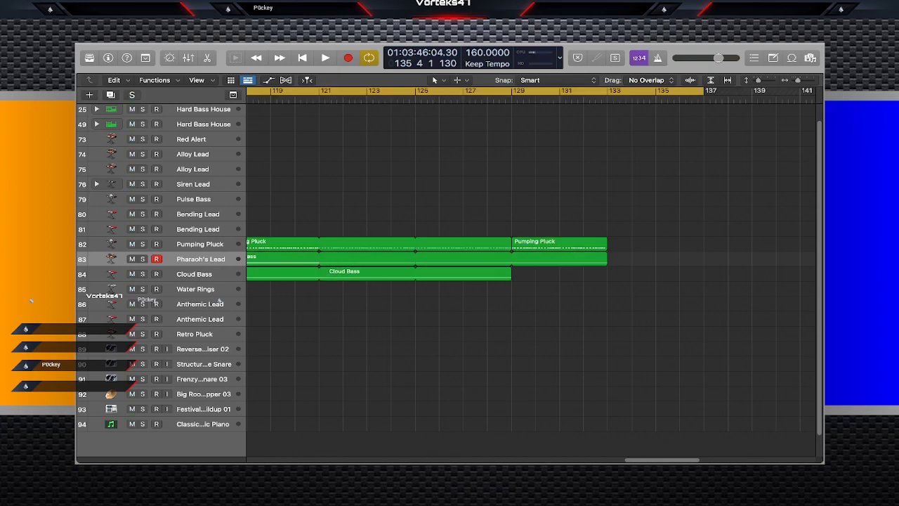
scroll(219, 300, "up", 2)
scroll(219, 300, "down", 1)
key("Return")
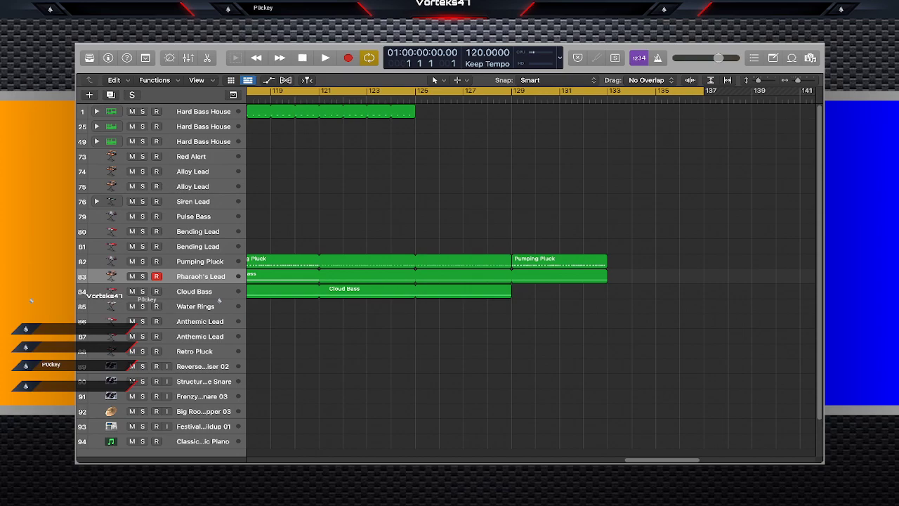
key("ctrl+period")
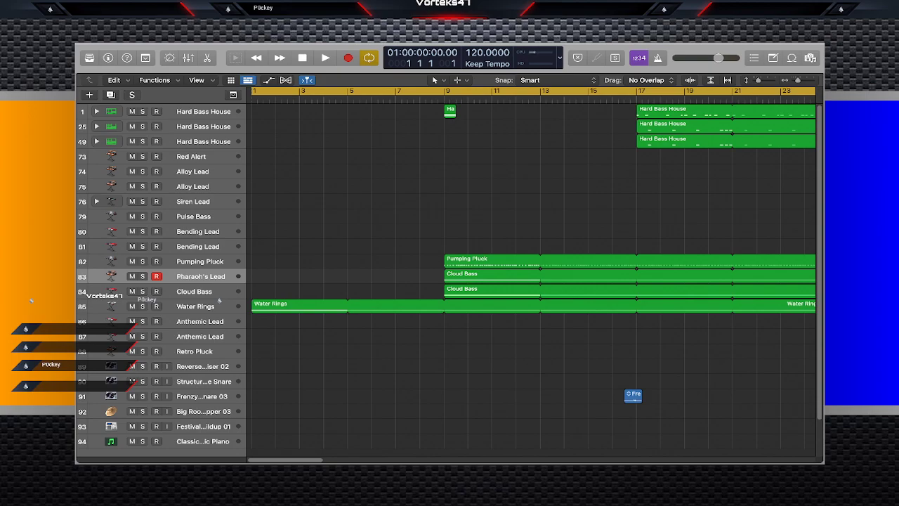
key("space")
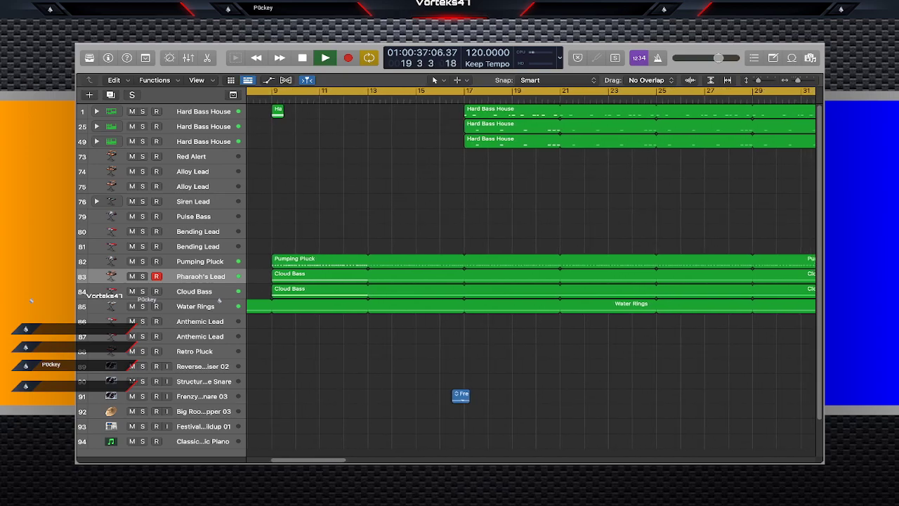
Fit the whole arrangement in view and move the Classic Electric Piano track to the top of the track list.
left_click(711, 80)
left_click(728, 80)
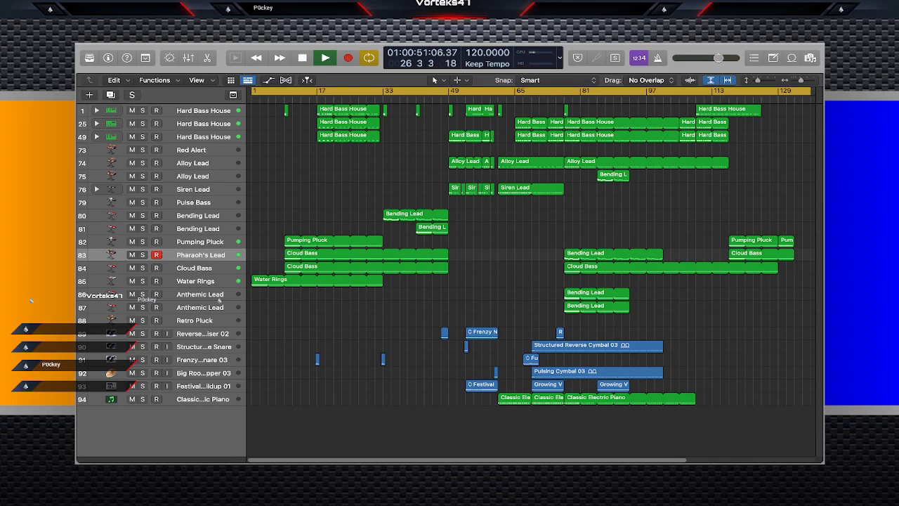
left_click_drag(203, 399, 202, 106)
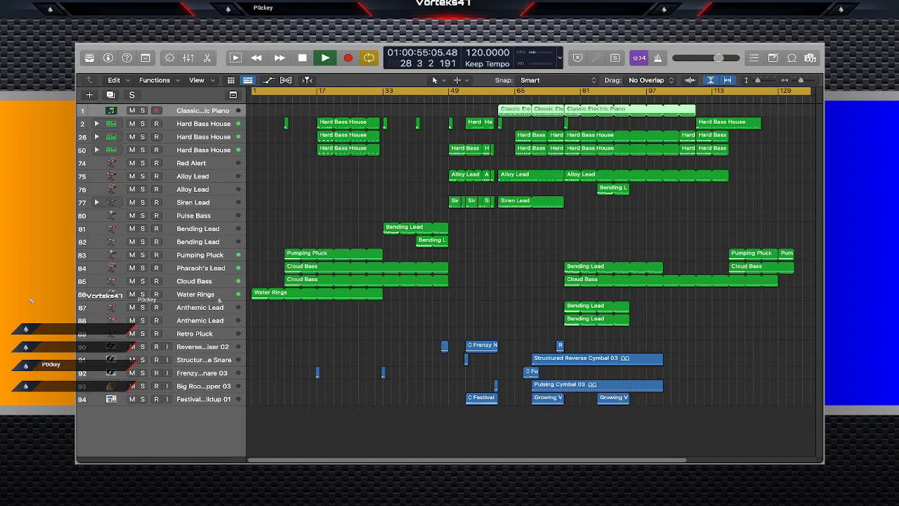
left_click(520, 430)
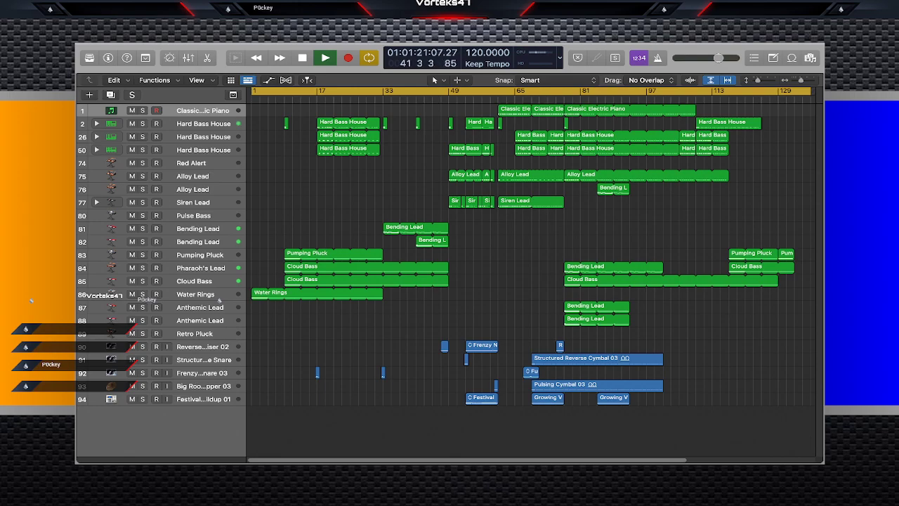
Play the rest of the track to about bar 136 with playhead following on.
key("grave")
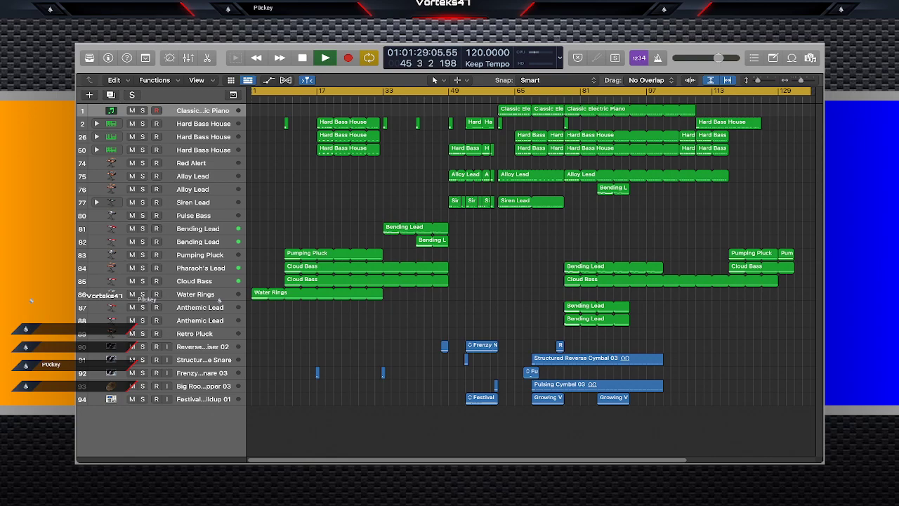
key("z")
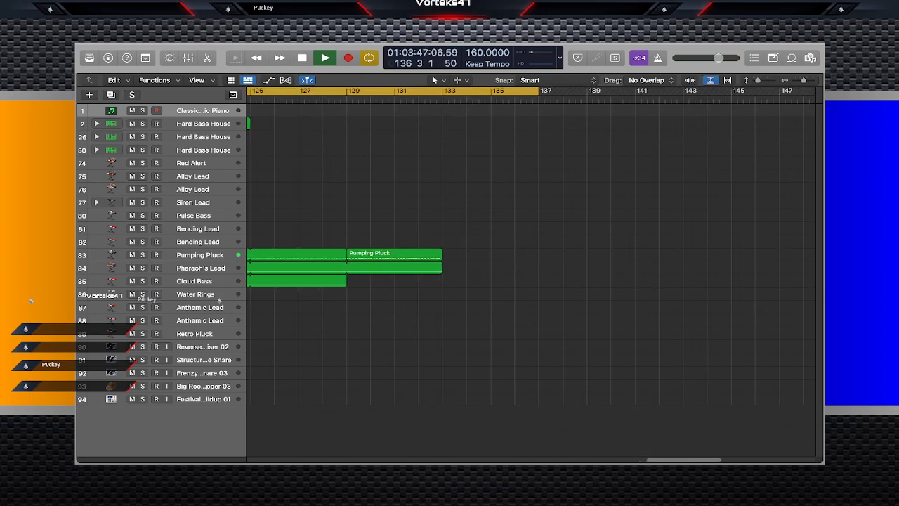
key("space")
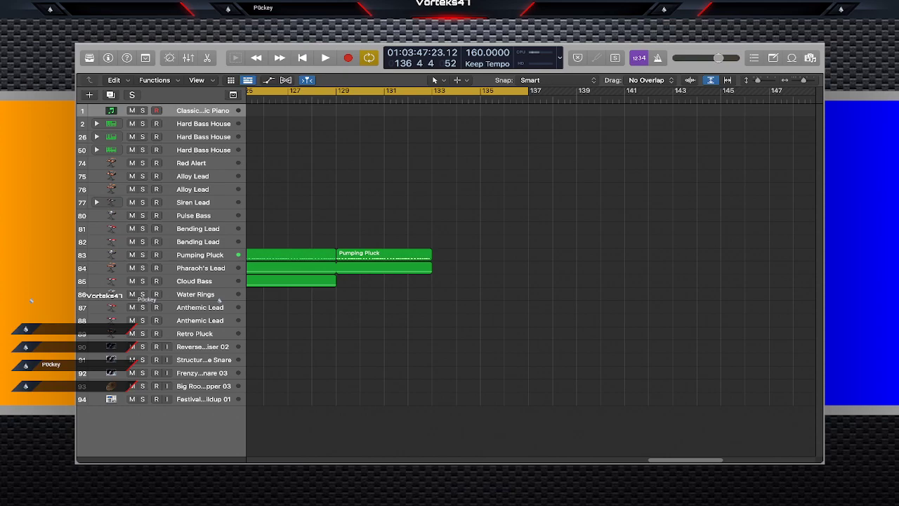
Return to bar 1 and look through the arrangement up to about bar 120 for an effect region to reuse.
key("Return")
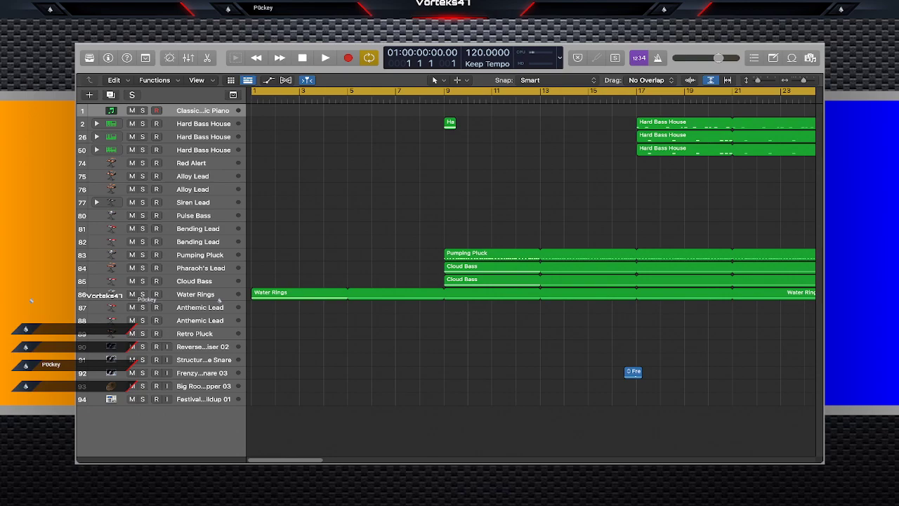
scroll(531, 256, "right", 10)
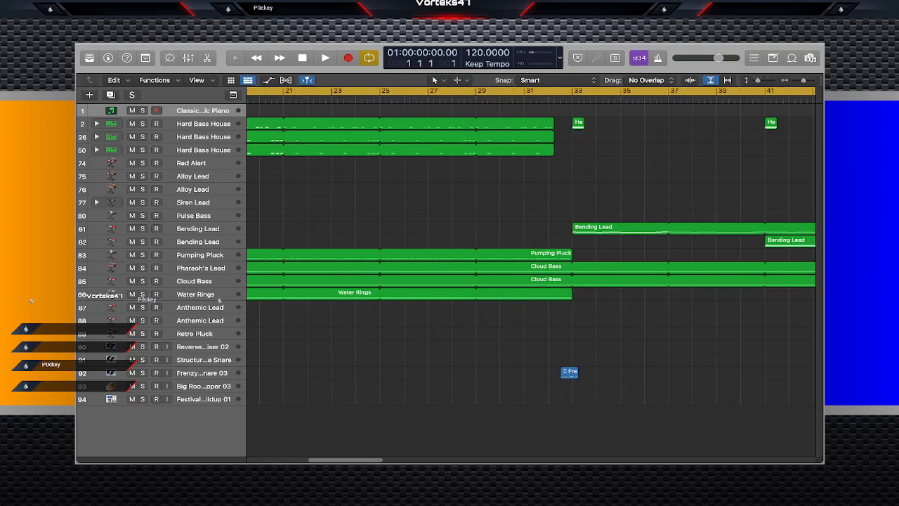
scroll(531, 256, "right", 14)
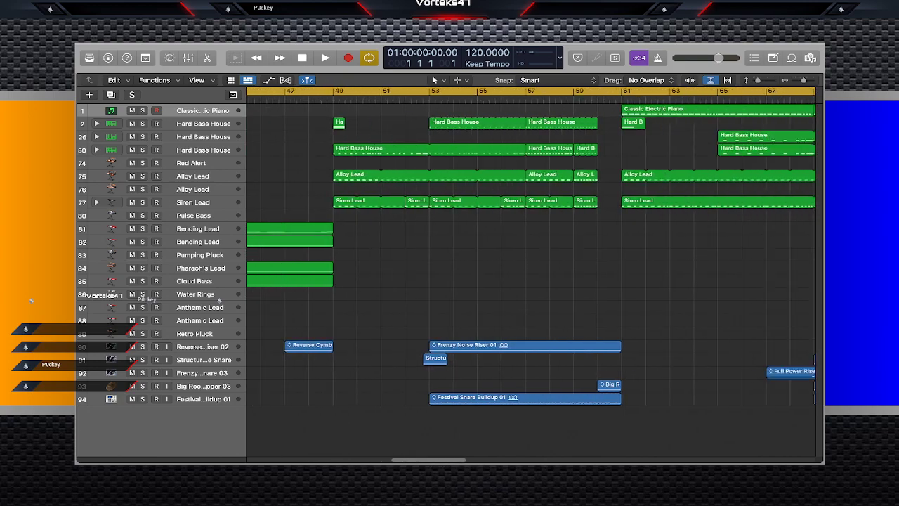
scroll(219, 300, "right", 2)
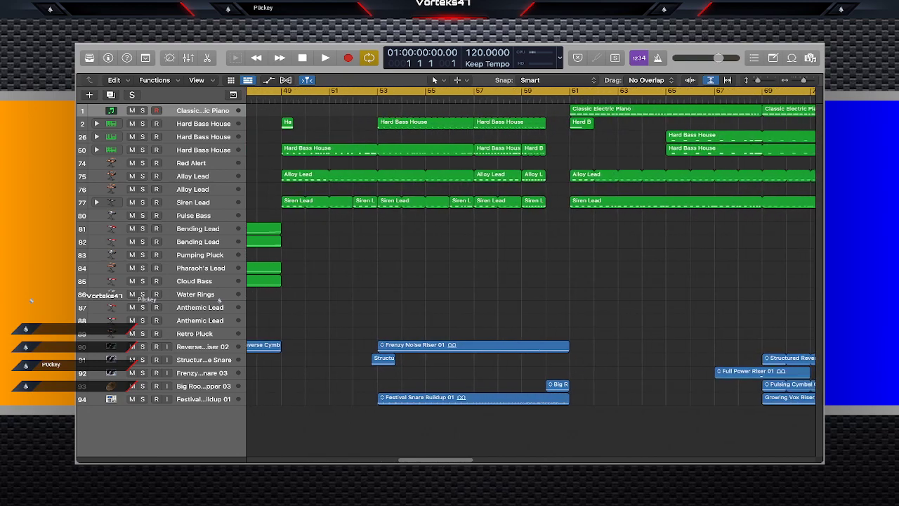
scroll(219, 299, "left", 20)
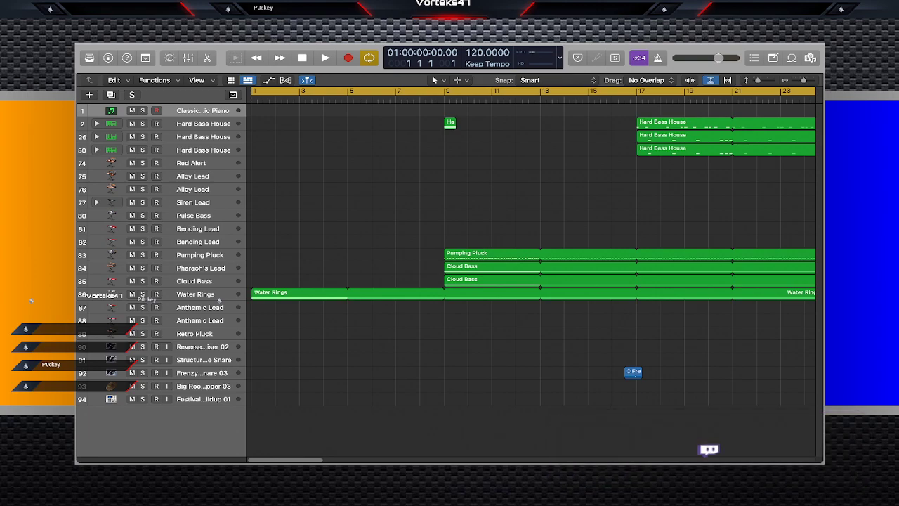
scroll(531, 281, "right", 10)
scroll(531, 281, "right", 20)
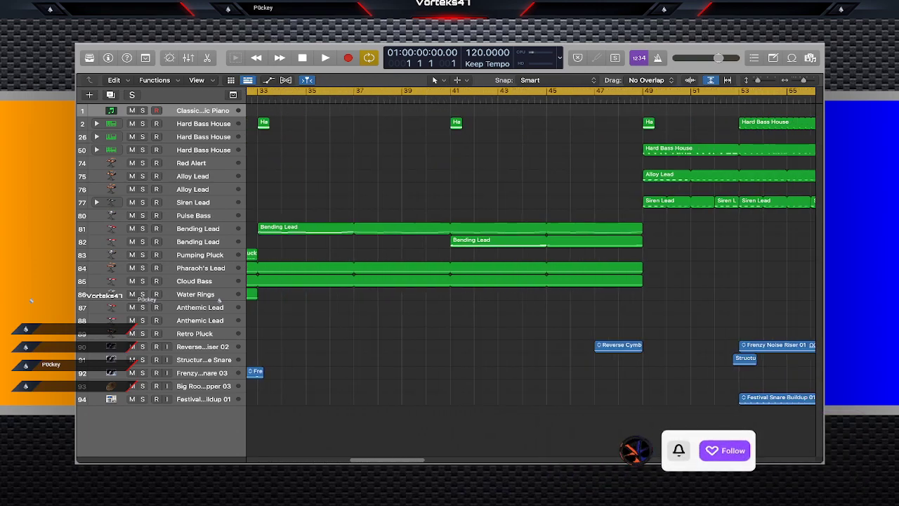
scroll(531, 281, "right", 10)
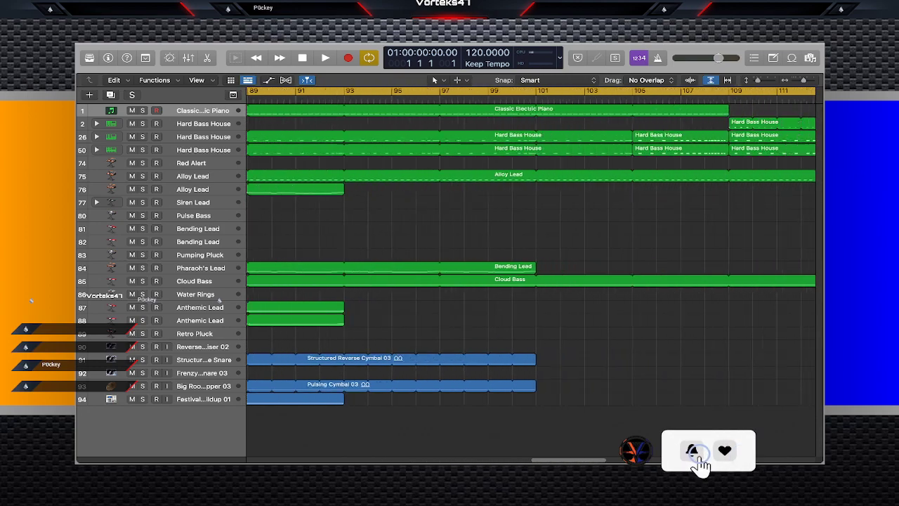
scroll(531, 281, "left", 2)
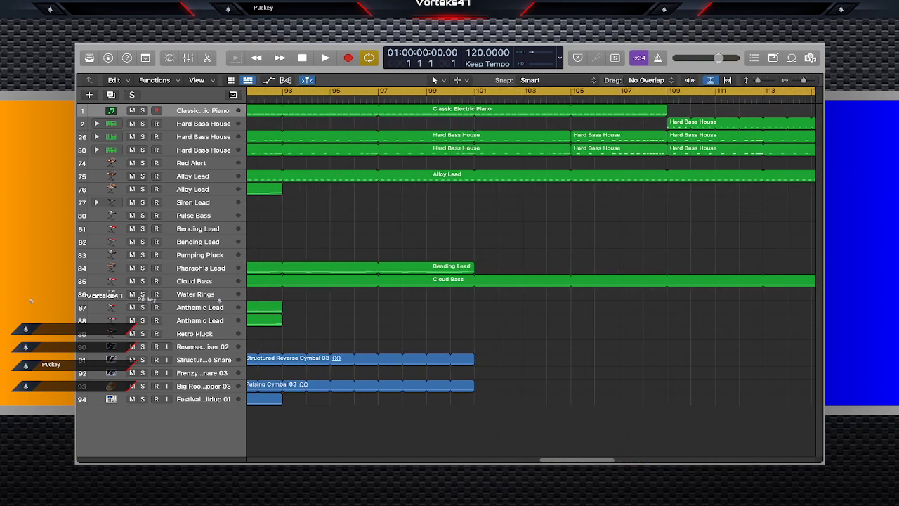
scroll(531, 281, "left", 15)
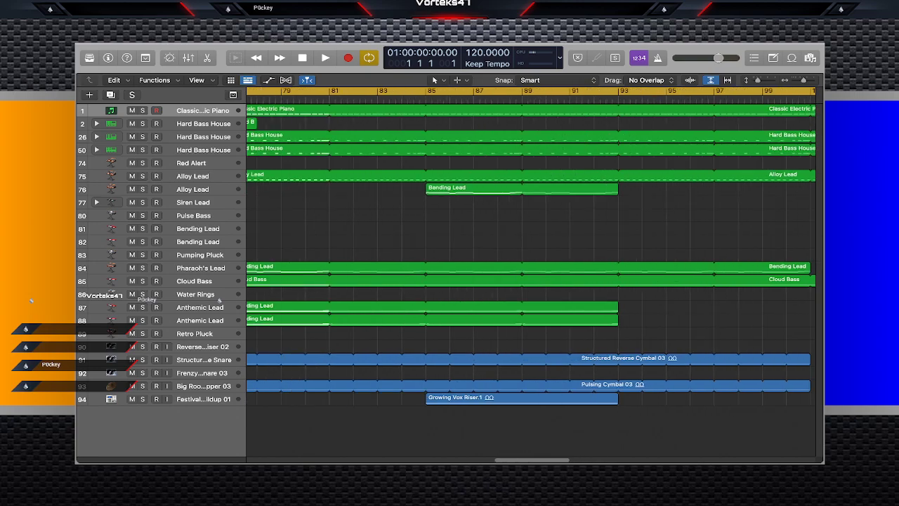
scroll(531, 281, "right", 20)
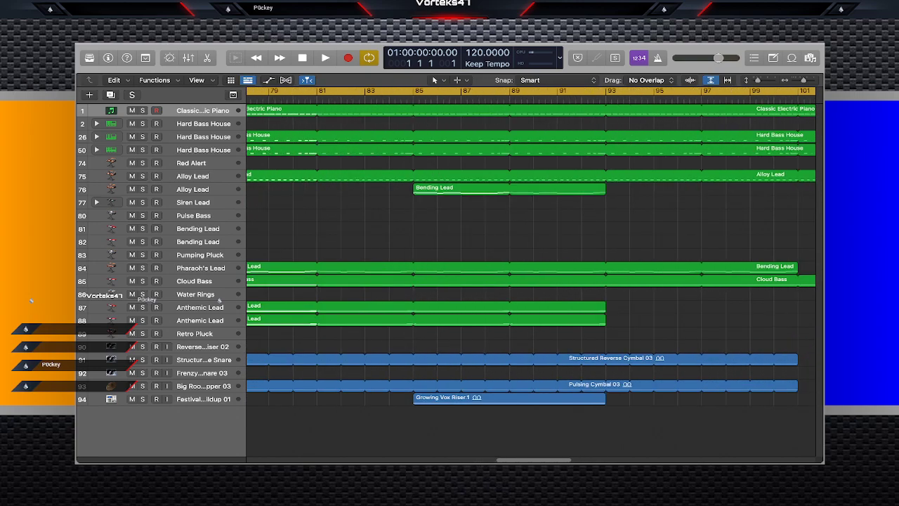
scroll(531, 270, "left", 19)
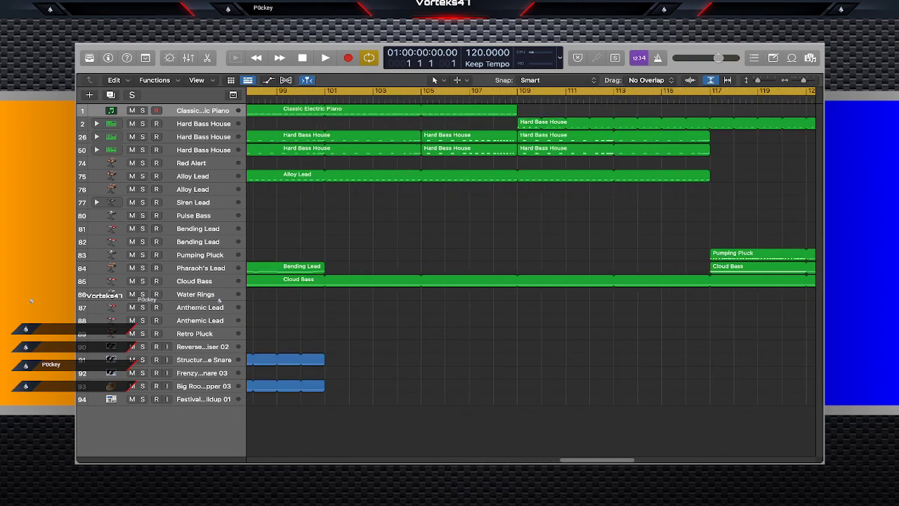
scroll(531, 281, "left", 2)
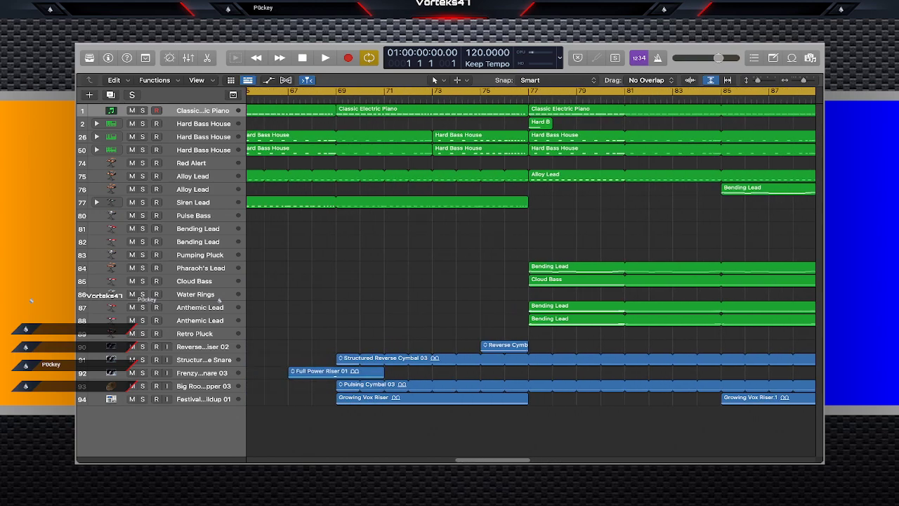
Solo the Full Power Riser 01 region at bar 67 and play it with cycle mode off.
left_click(336, 372)
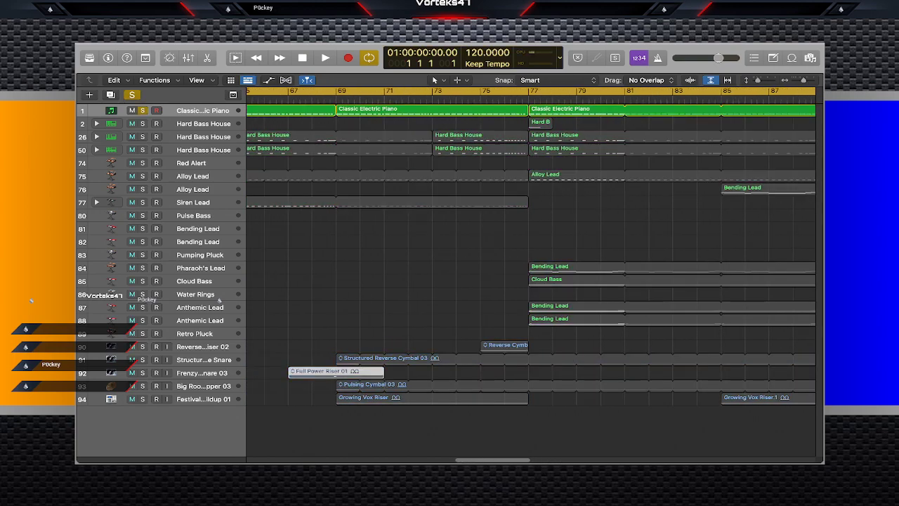
key("ctrl+s")
key("s")
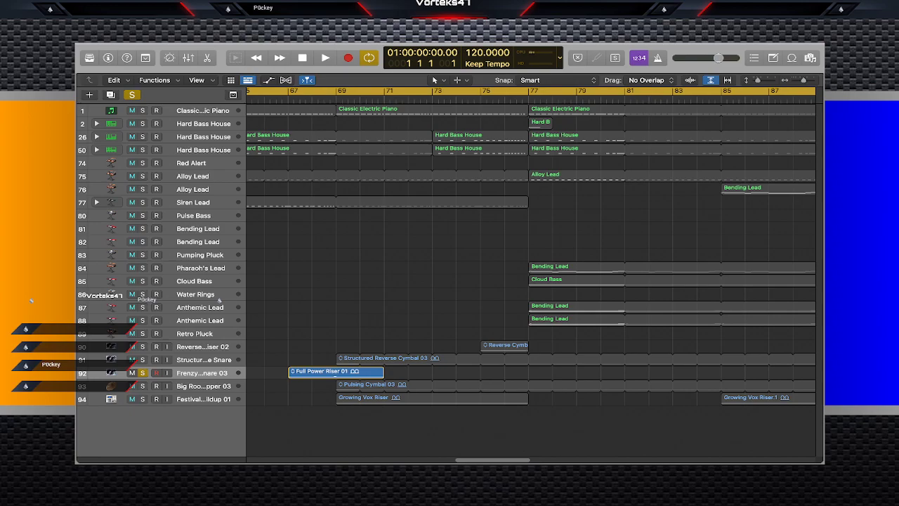
key("c")
key("space")
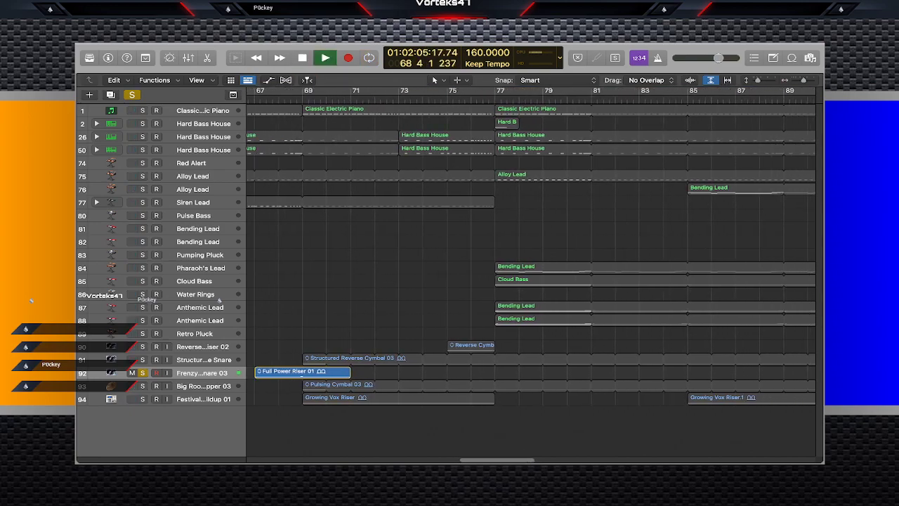
key("space")
Paste a copy of Full Power Riser 01 at bar 115 on the same track and turn solo off.
left_click(421, 373)
scroll(531, 274, "right", 12)
scroll(531, 274, "right", 3)
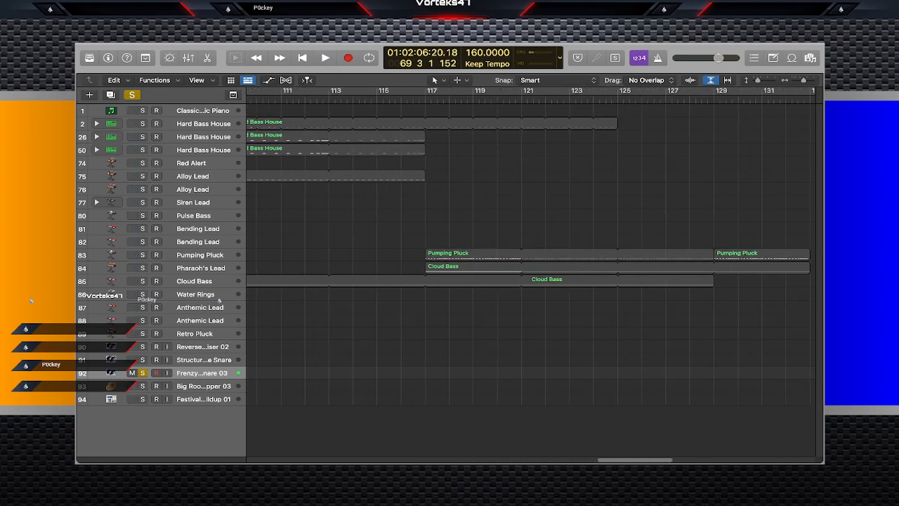
left_click(368, 100)
key("super+v")
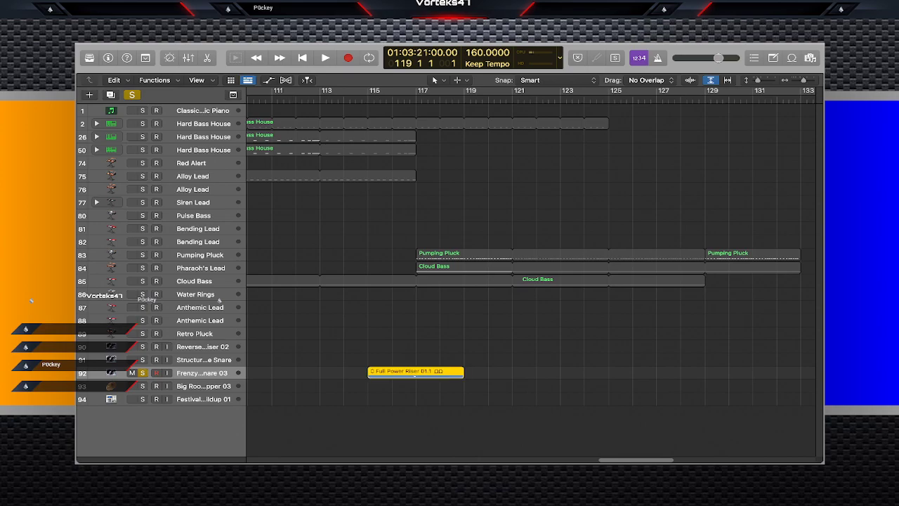
key("ctrl+s")
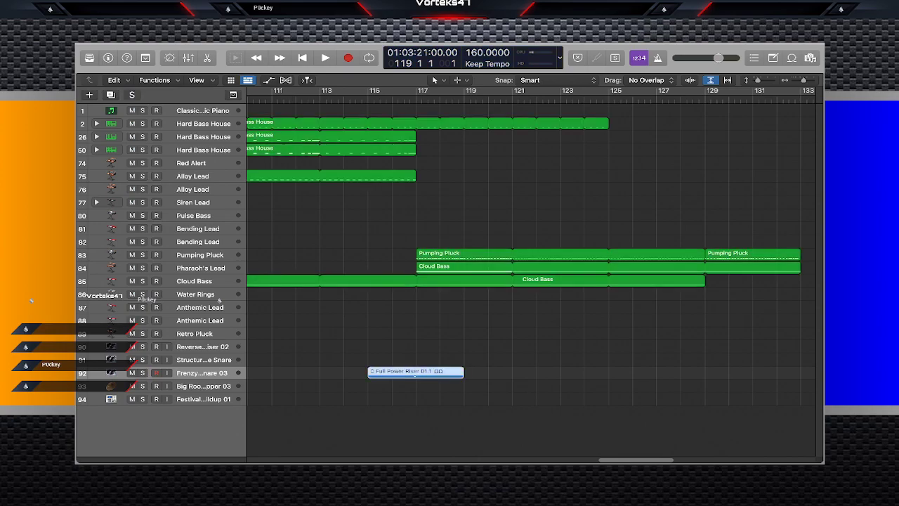
Play the ending with the copied riser through to about bar 133.
key("space")
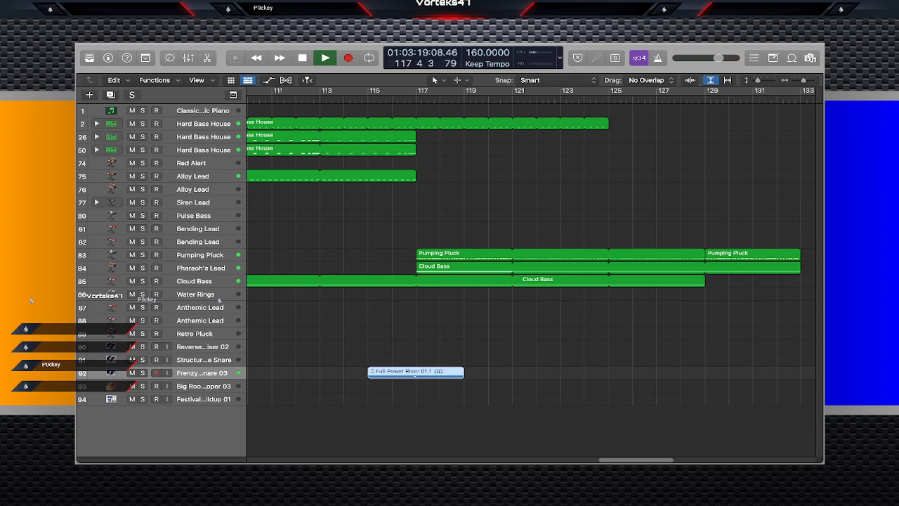
key("alt+shift+d")
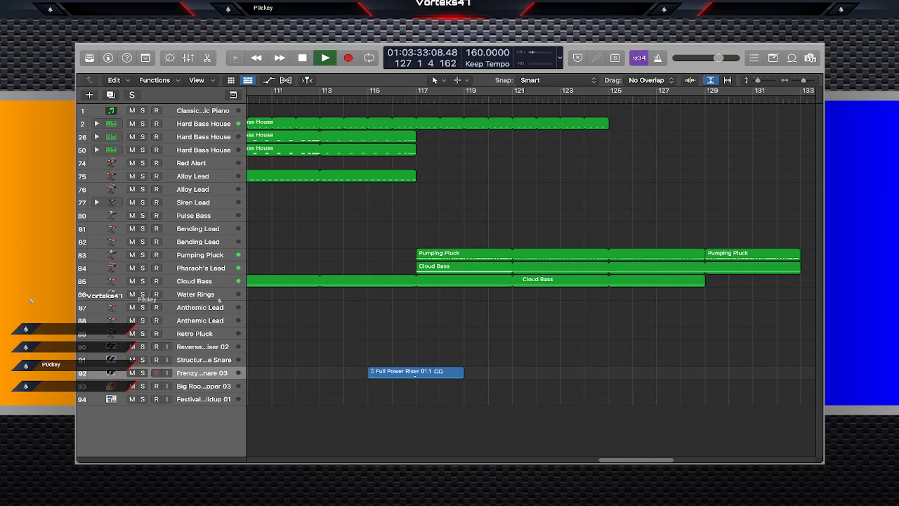
scroll(530, 254, "right", 4)
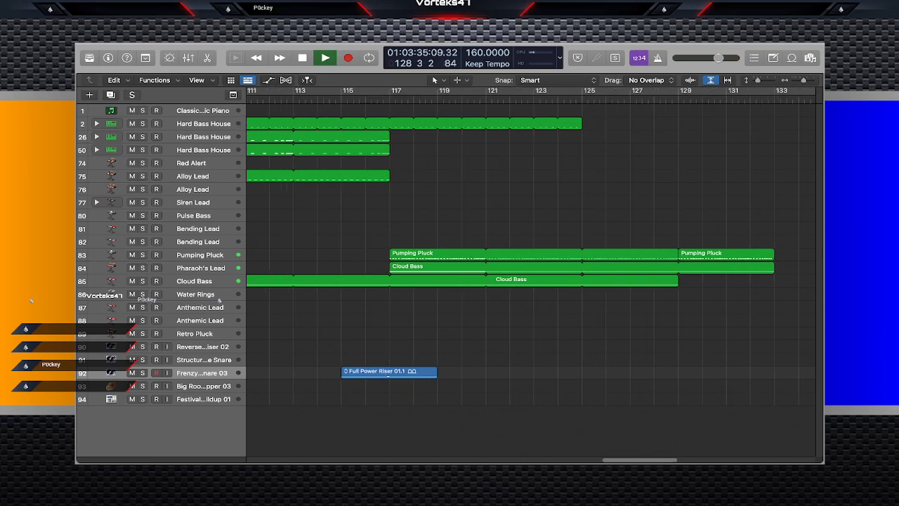
scroll(519, 246, "right", 3)
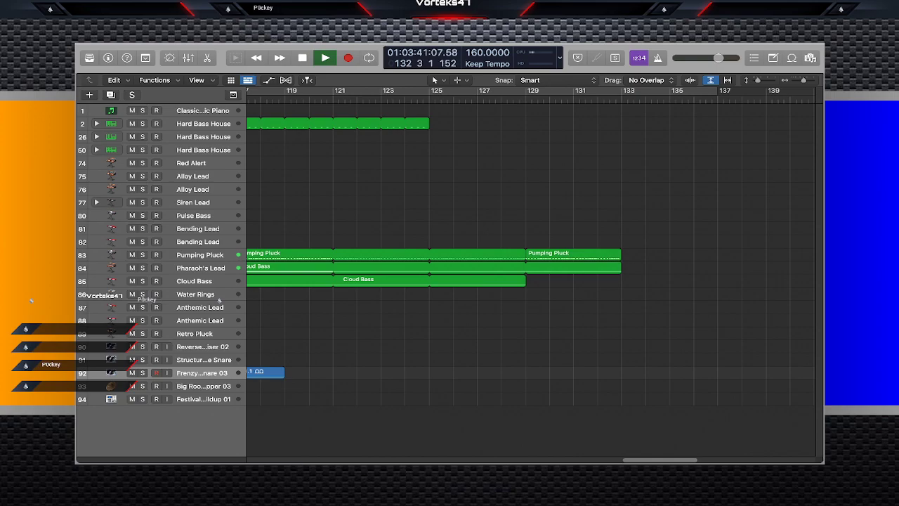
key("space")
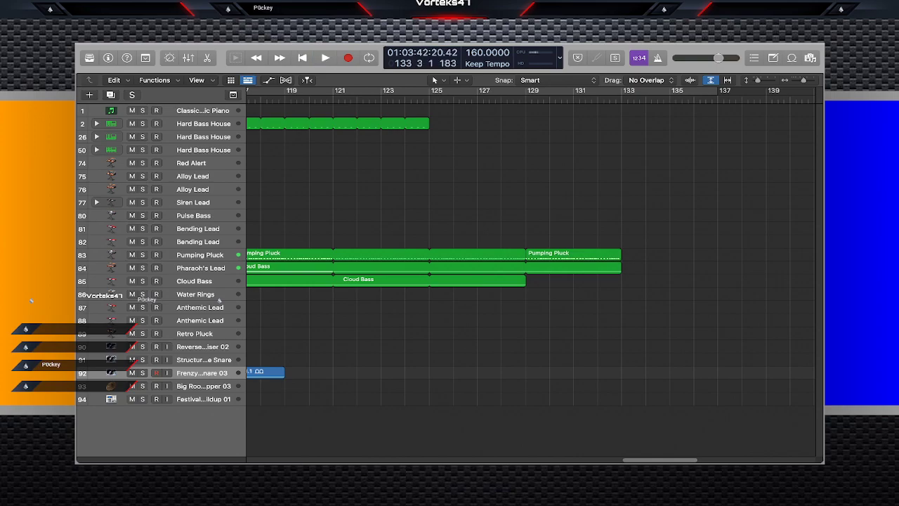
Show the global tracks and shape the ending's tempo as a curve falling from 160 to 120 at bar 129.
key("g")
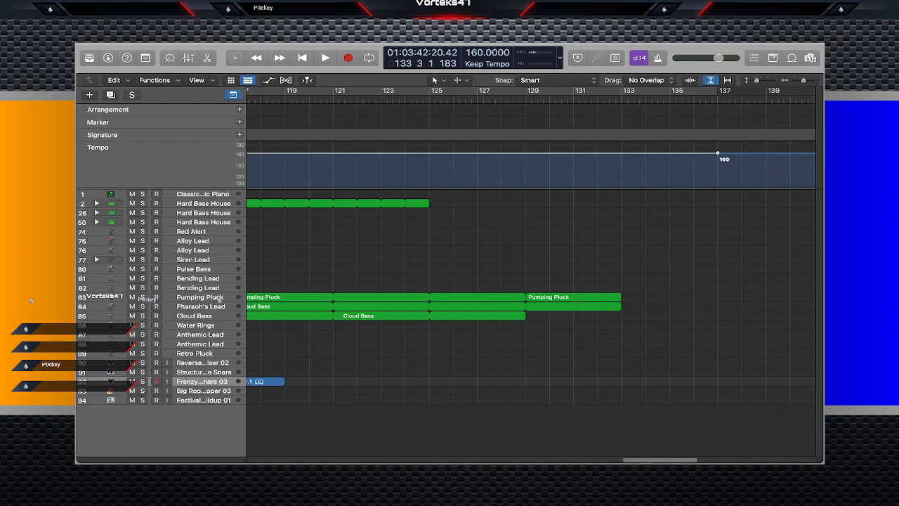
left_click_drag(717, 152, 293, 152)
scroll(293, 153, "left", 10)
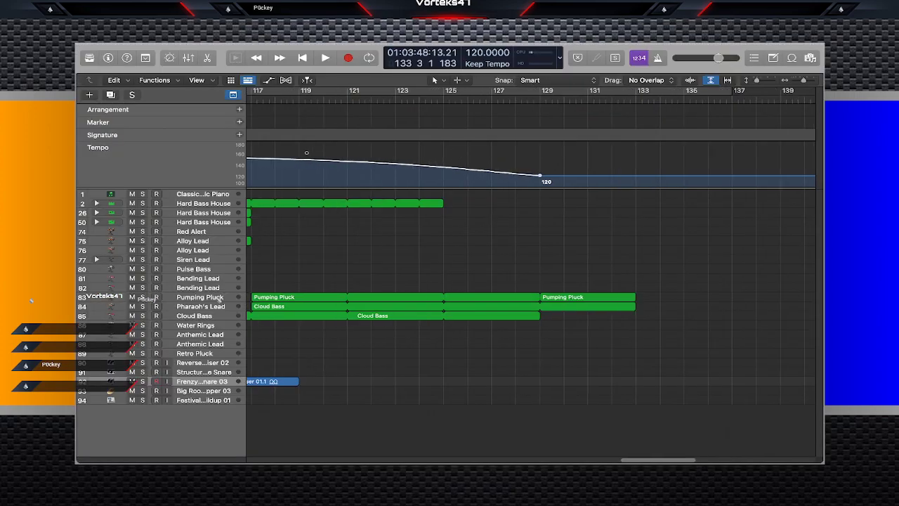
Ramp the tempo in a straight line from 160 at bar 125 to 120 at bar 137 and play part of it.
scroll(531, 274, "right", 10)
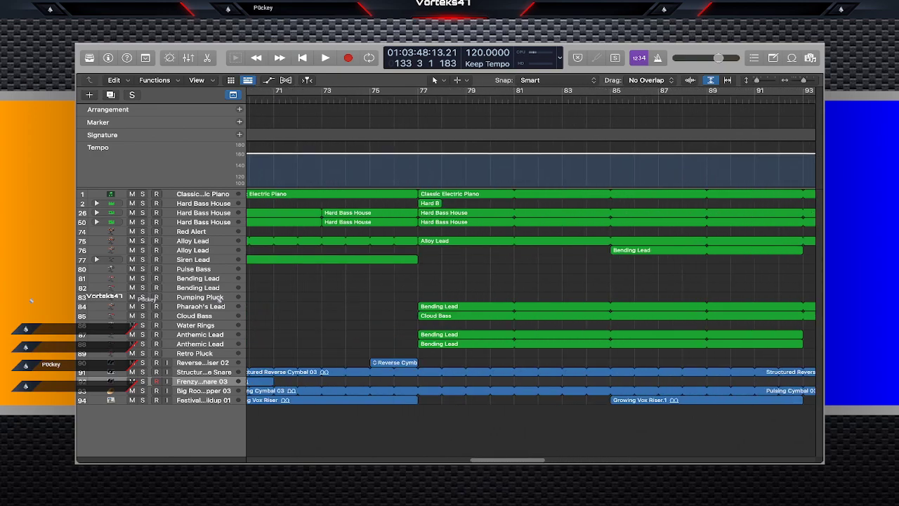
scroll(531, 274, "right", 10)
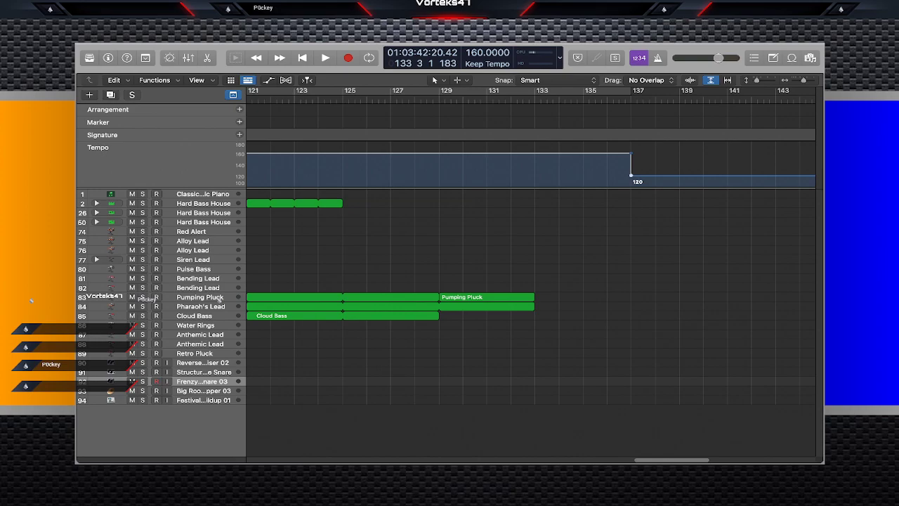
scroll(219, 298, "left", 3)
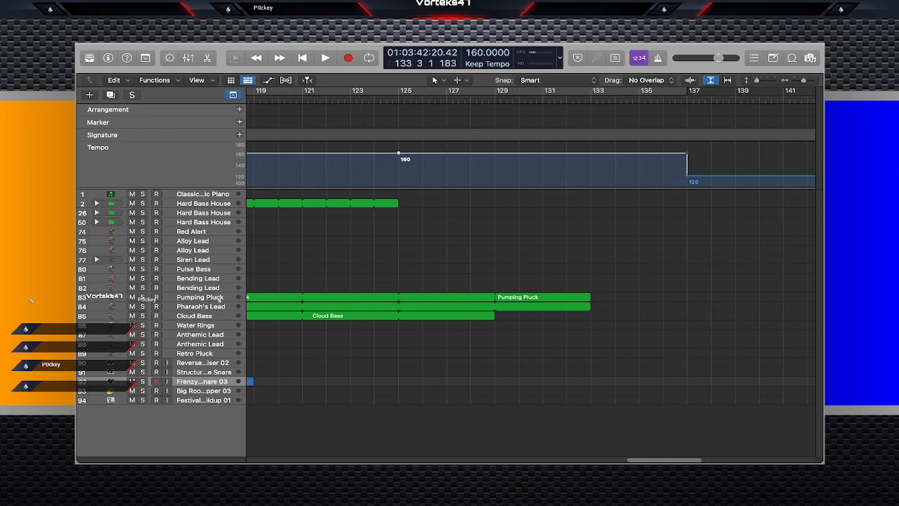
scroll(219, 298, "left", 3)
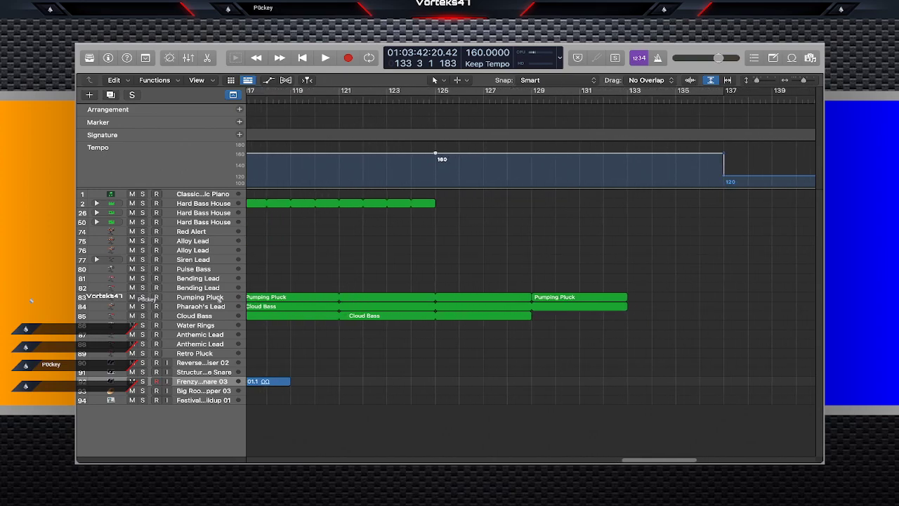
left_click_drag(723, 153, 436, 152)
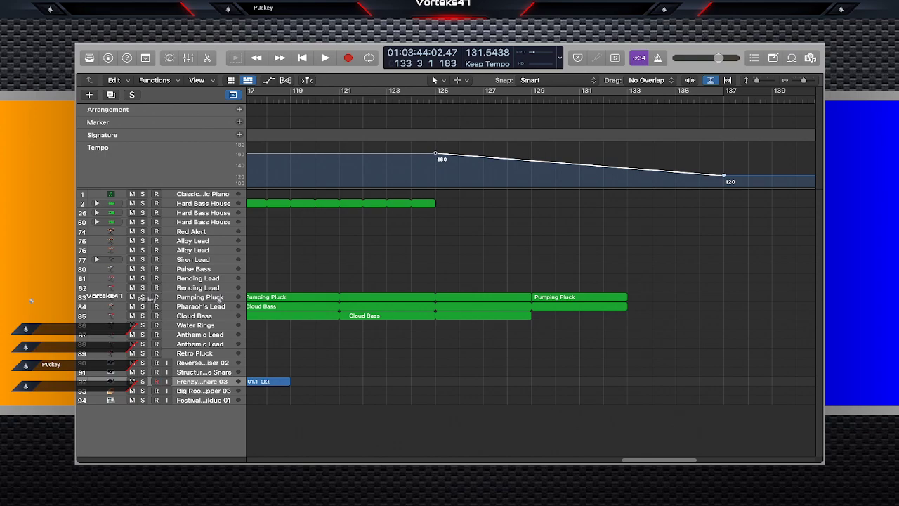
key("space")
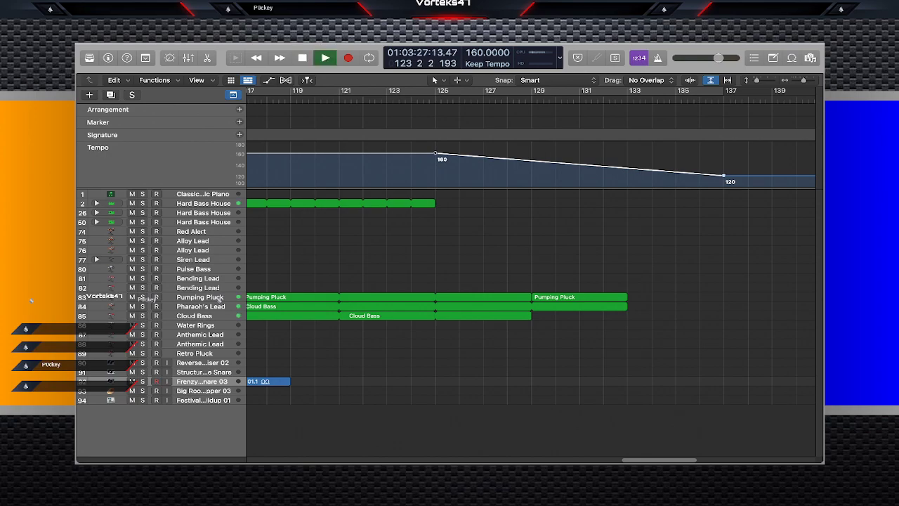
key("space")
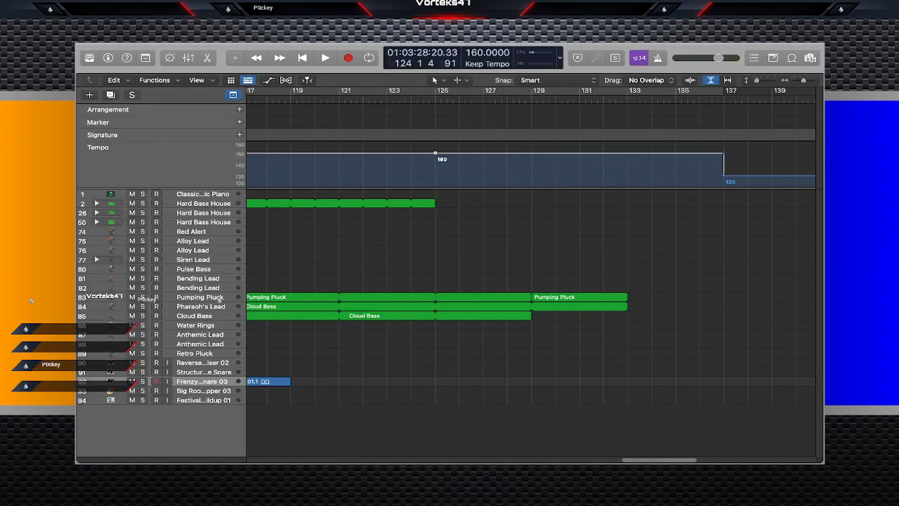
Move the 120 end of the tempo ramp to bar 133 and play the ending from about bar 121.
left_click_drag(724, 175, 531, 164)
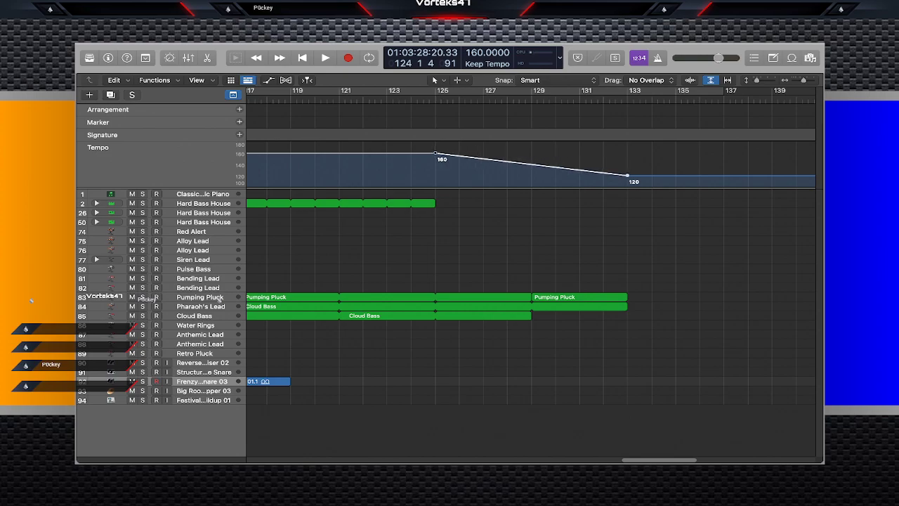
key("space")
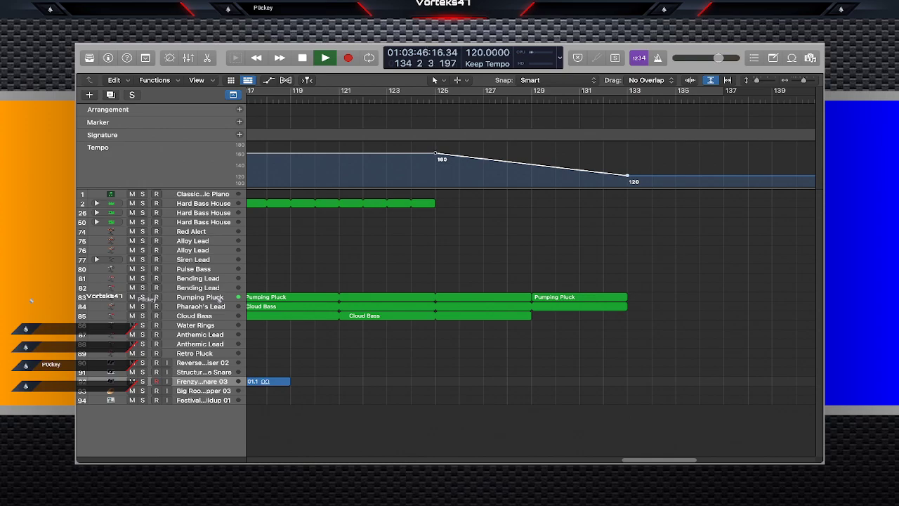
key("space")
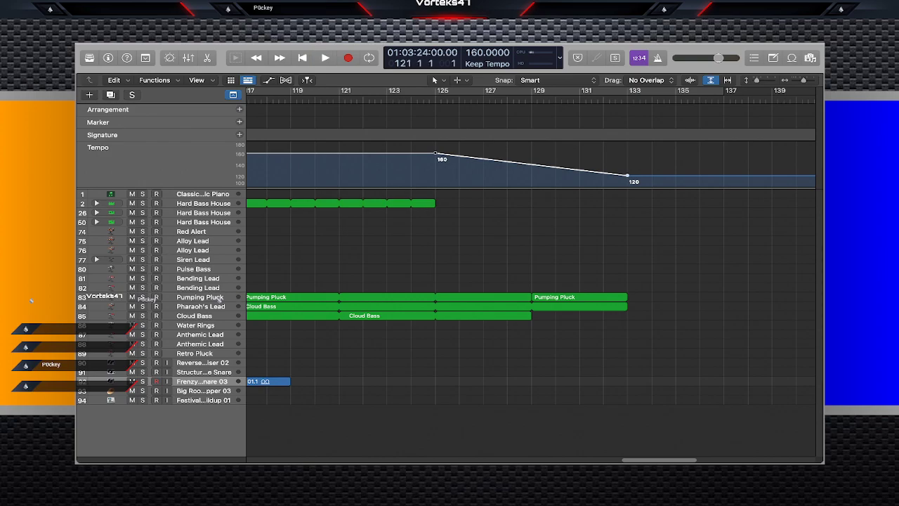
key("space")
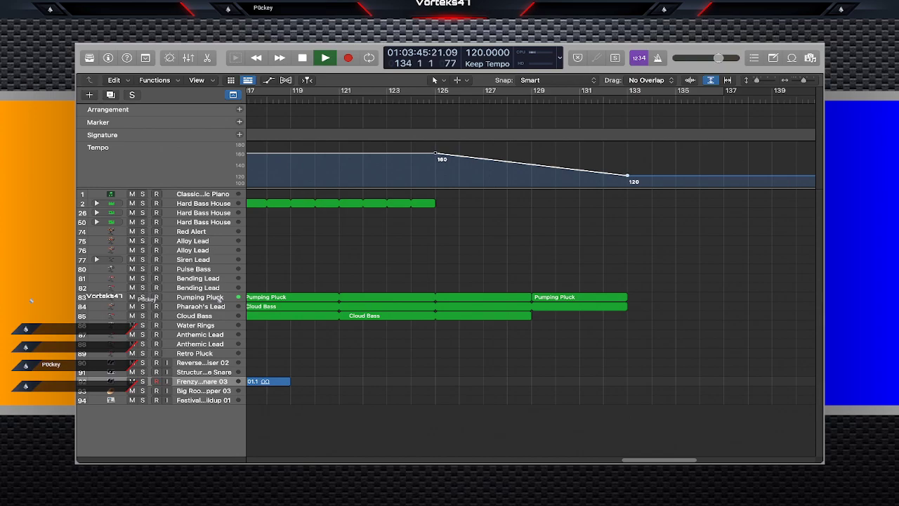
key("space")
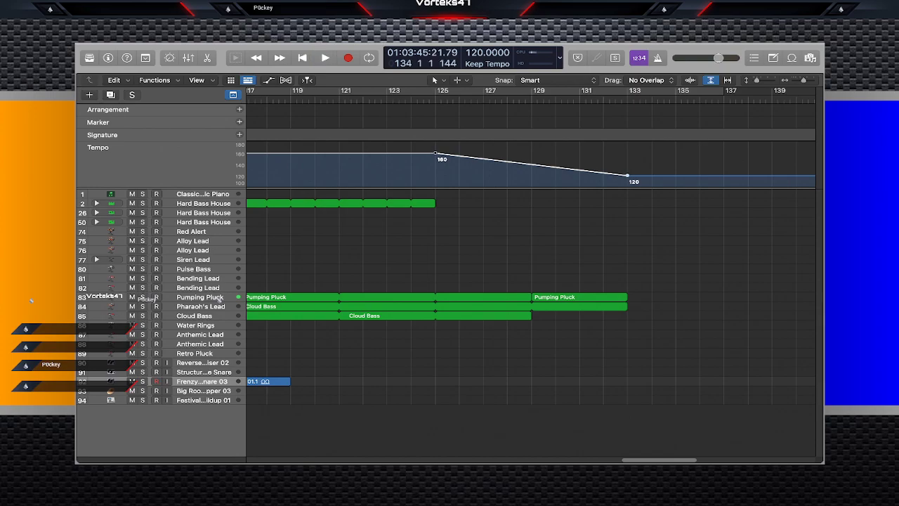
Lower the tempo at bar 133 to 100, bend the fall from bar 125 into a late curve and play the ending.
left_click_drag(436, 153, 436, 156)
key("super+z")
key("super+z")
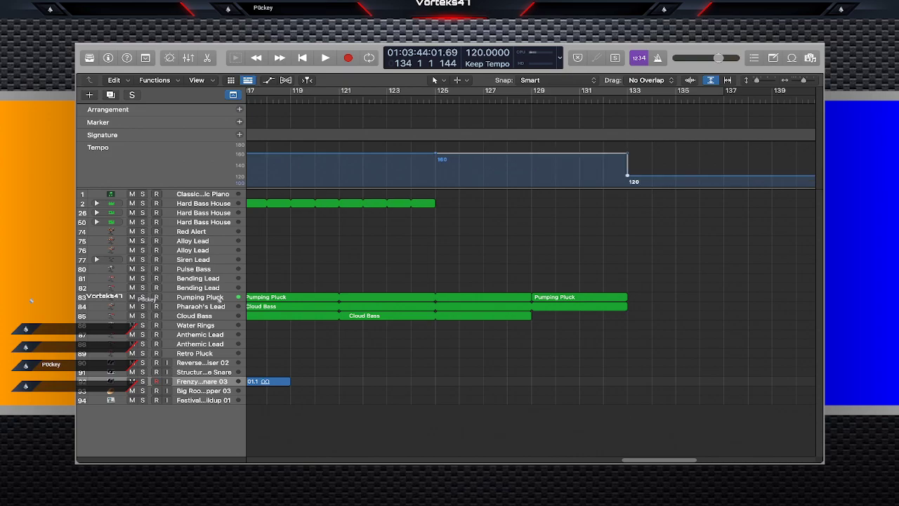
left_click_drag(627, 176, 627, 187)
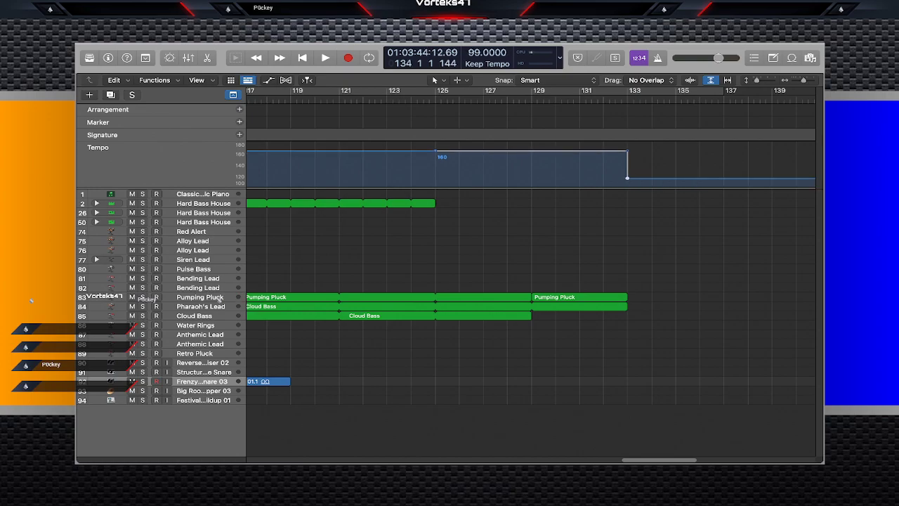
left_click_drag(652, 178, 627, 184)
left_click_drag(627, 150, 578, 150)
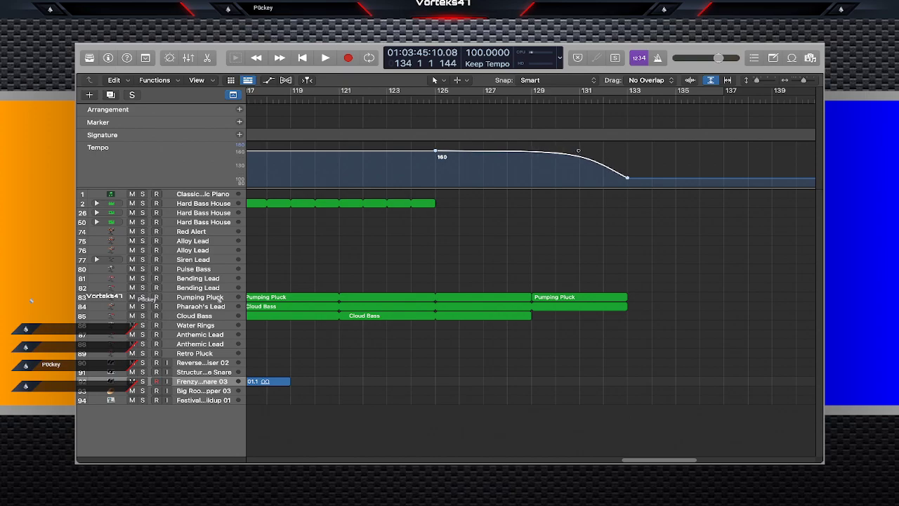
key("space")
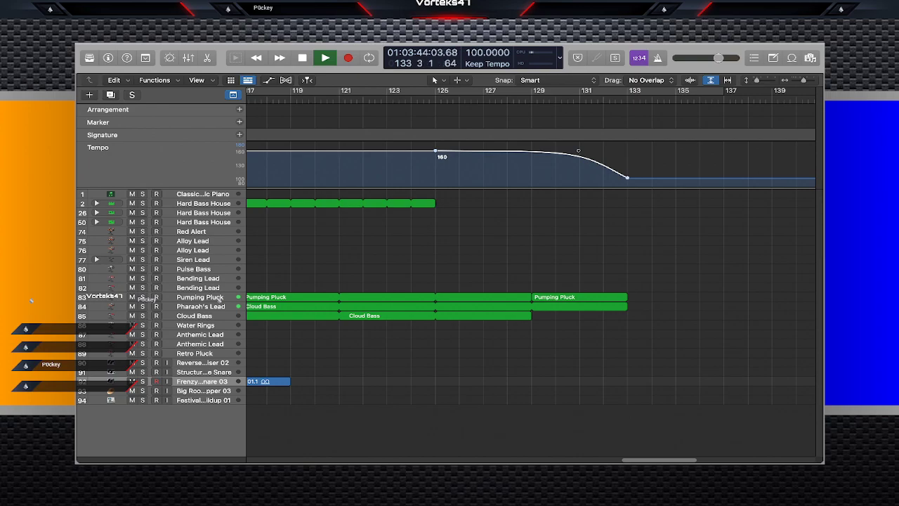
key("space")
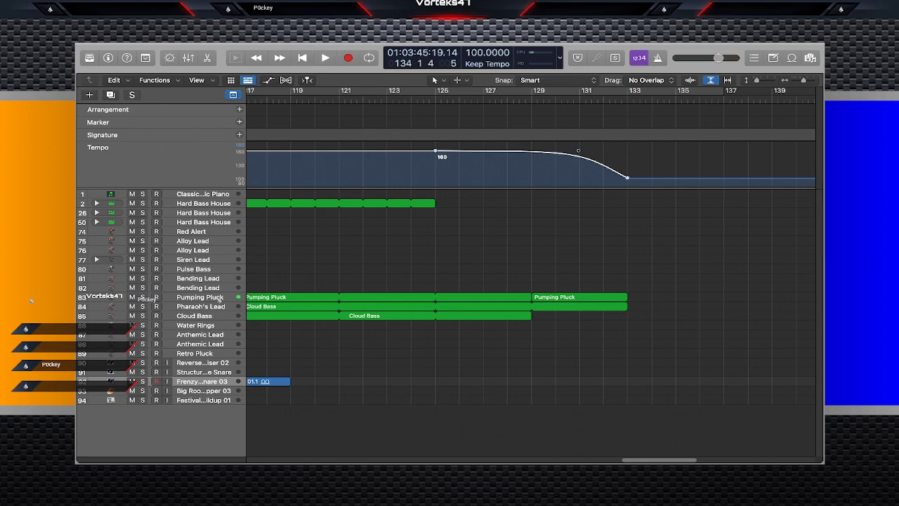
Straighten the tempo fall between 160 at bar 125 and 100 at bar 133 and play the ending again.
left_click_drag(579, 150, 435, 150)
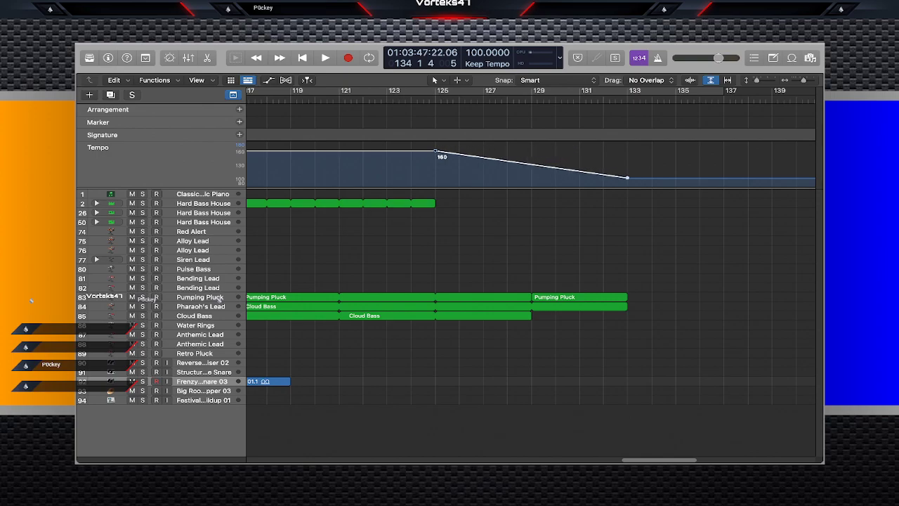
key("space")
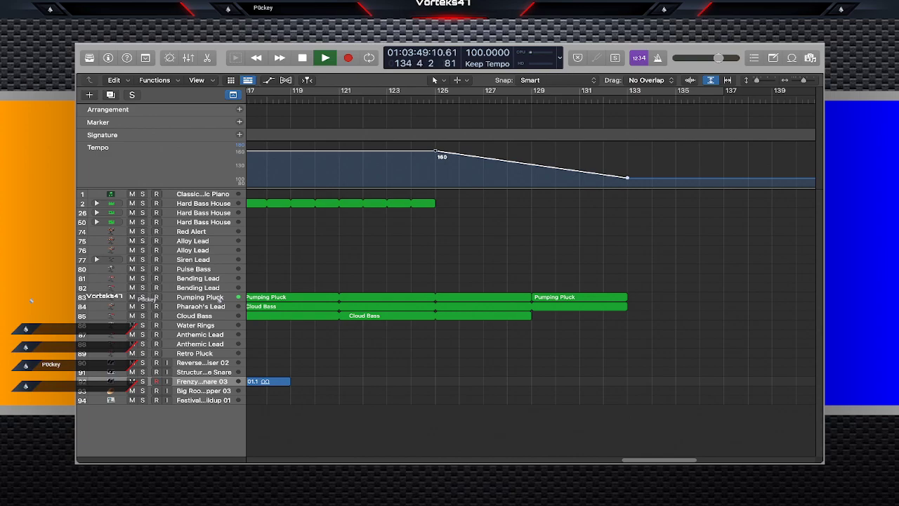
key("space")
Turn on cycle mode with the cycle range ending at bar 137 and hide the global tracks.
key("c")
left_click_drag(723, 90, 676, 91)
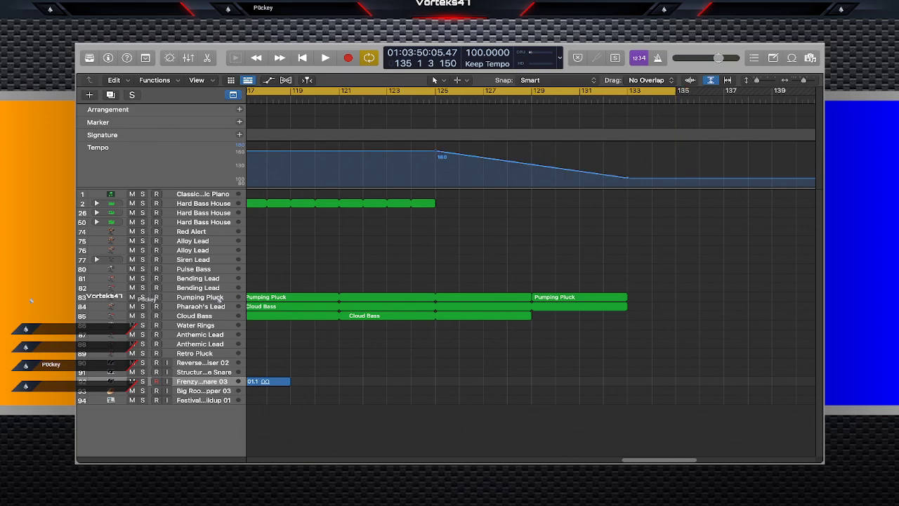
left_click_drag(675, 91, 723, 91)
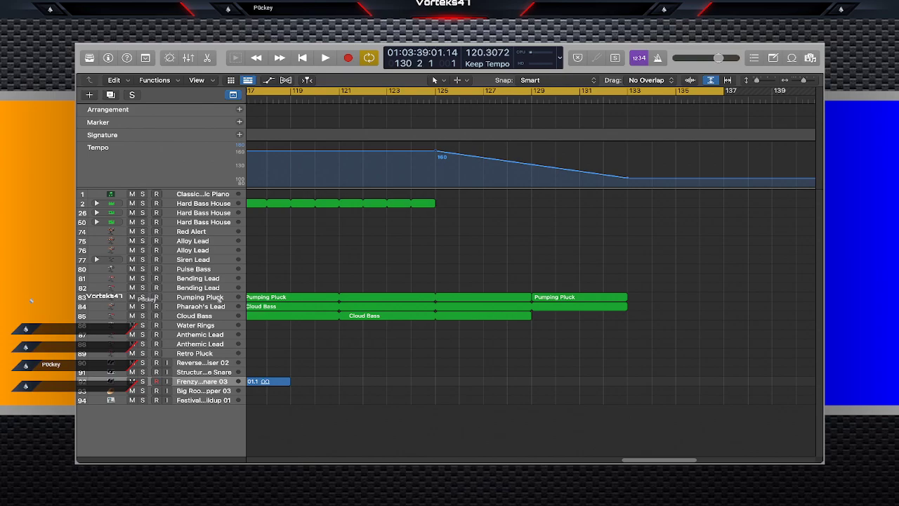
key("g")
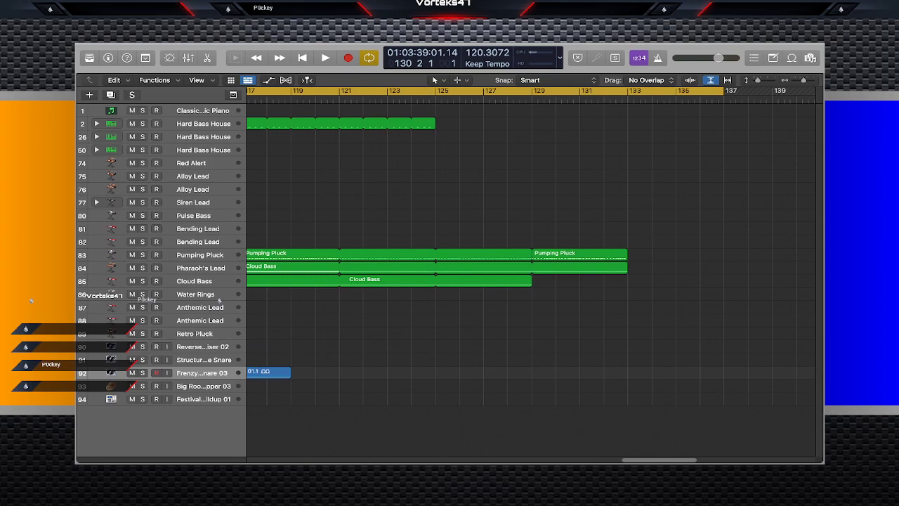
Play the slowed ending with cycle mode off, switch cycle mode back on near bar 137 and stop playback.
key("c")
key("space")
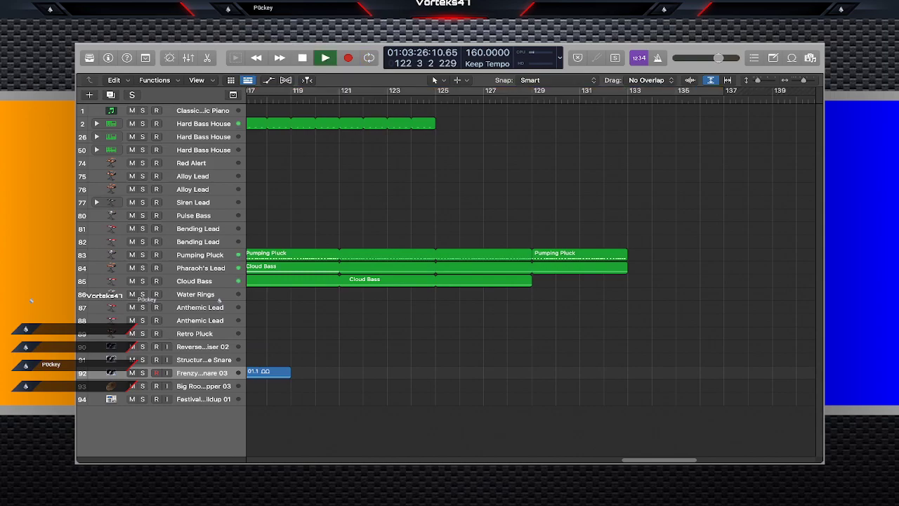
key("c")
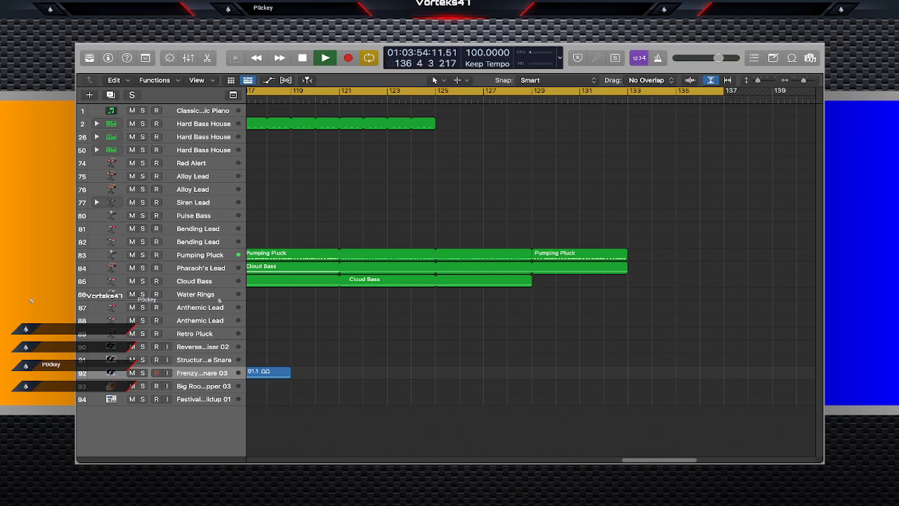
key("space")
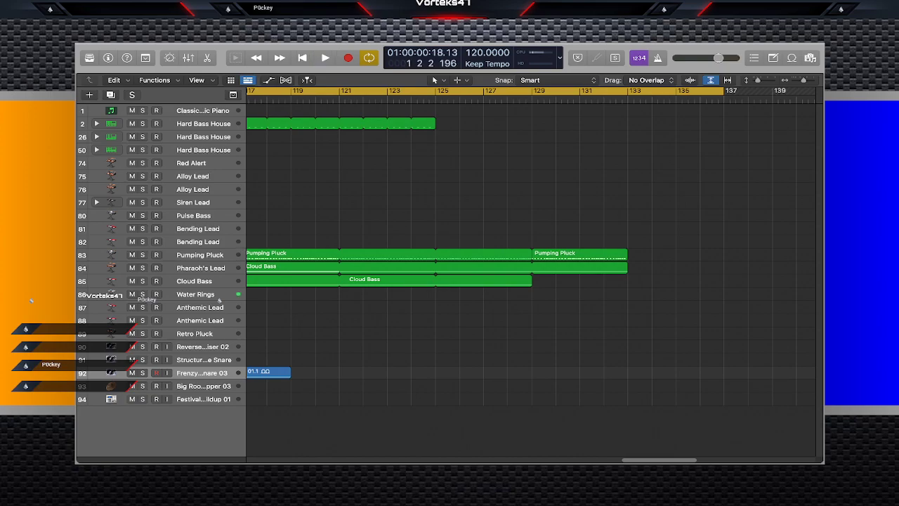
Return to bar 1, examine the arrangement up to about bar 92 and play the track from the beginning.
scroll(531, 257, "left", 20)
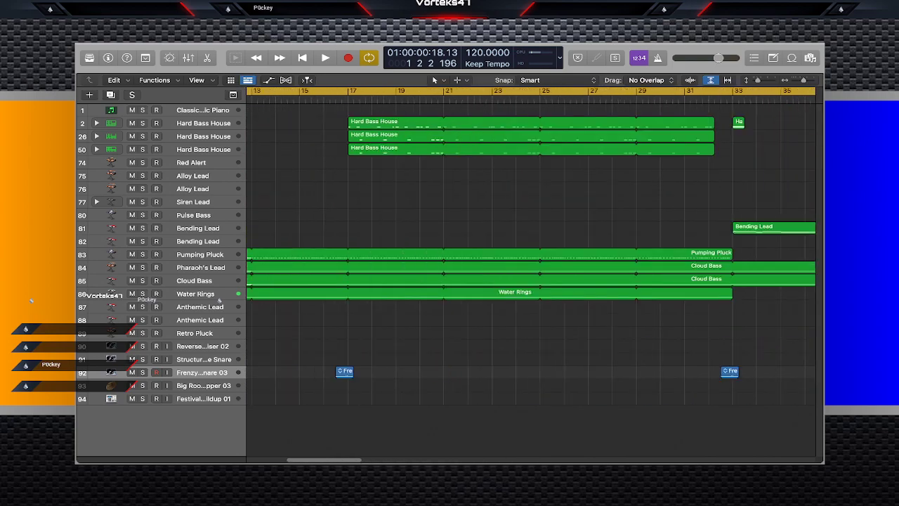
key("Return")
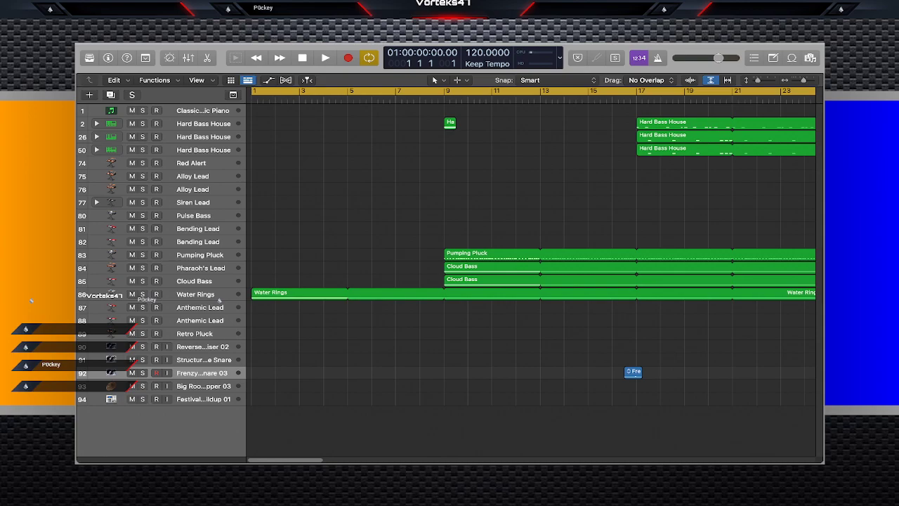
scroll(534, 246, "right", 5)
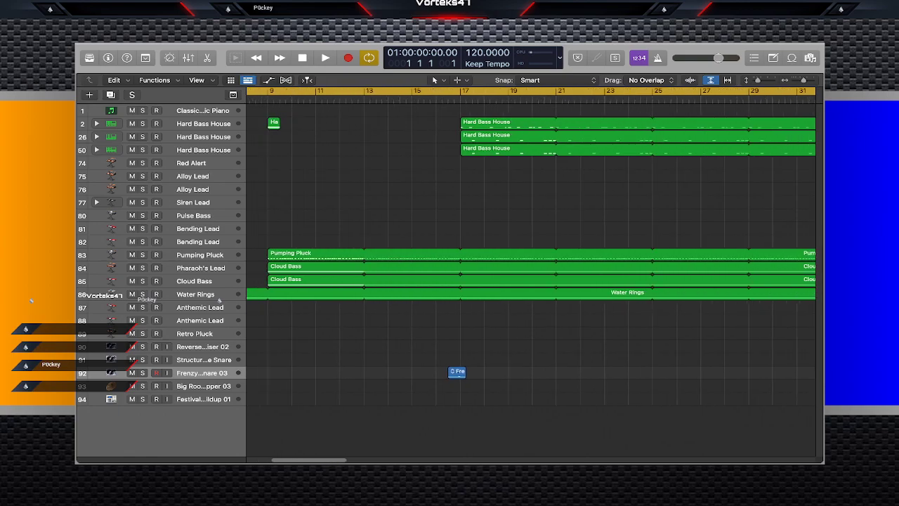
scroll(534, 246, "right", 8)
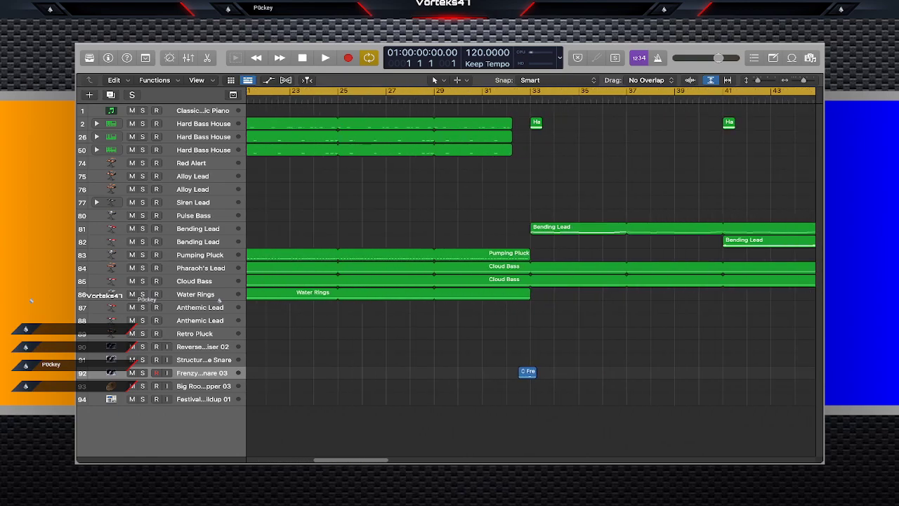
scroll(534, 246, "right", 12)
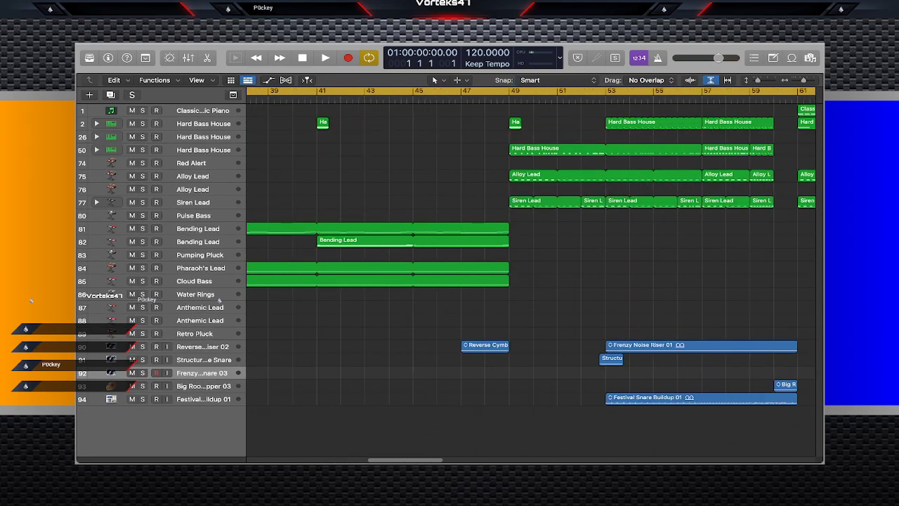
scroll(533, 246, "right", 18)
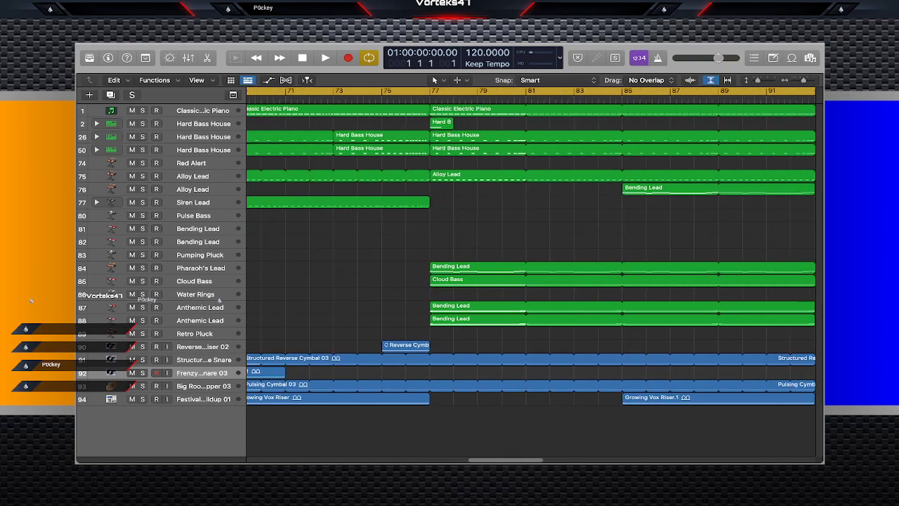
scroll(531, 245, "left", 20)
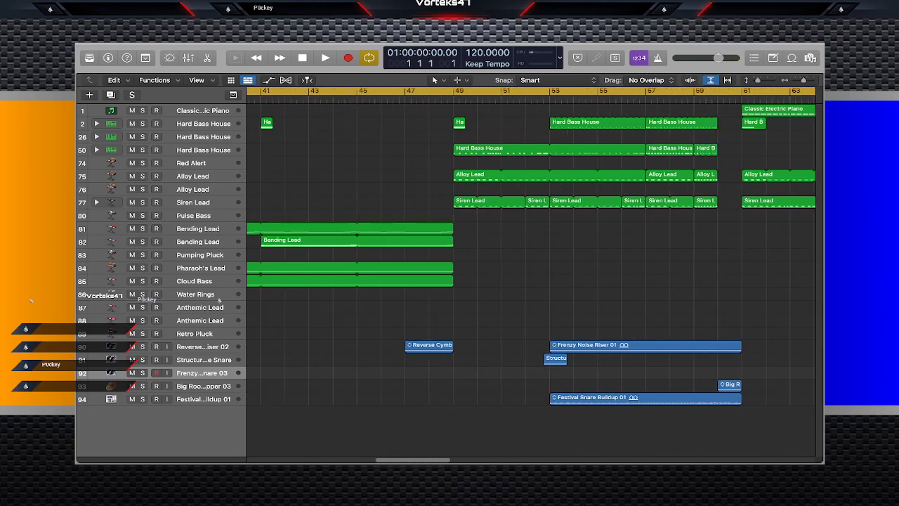
scroll(530, 245, "left", 19)
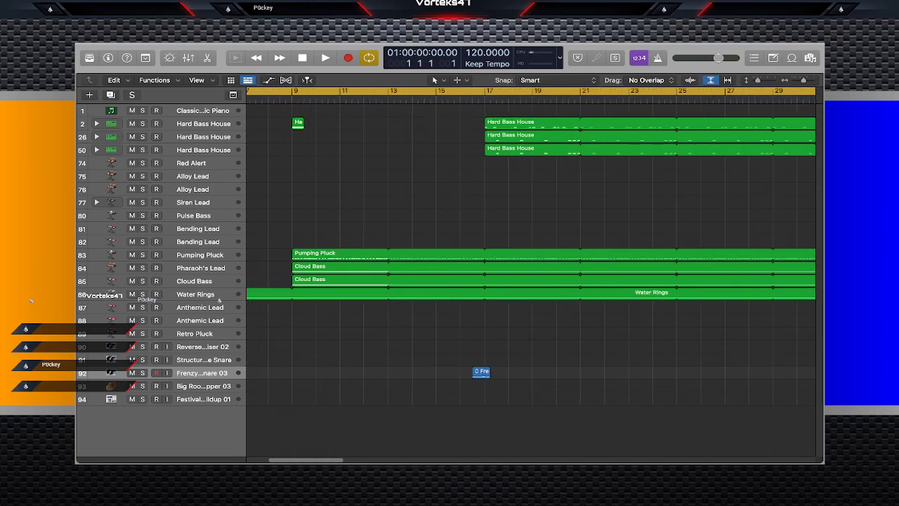
scroll(531, 245, "left", 1)
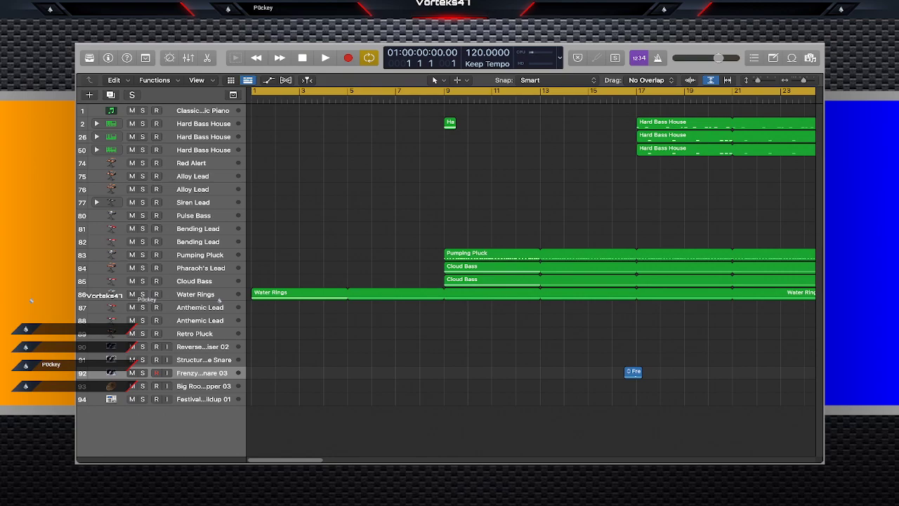
key("space")
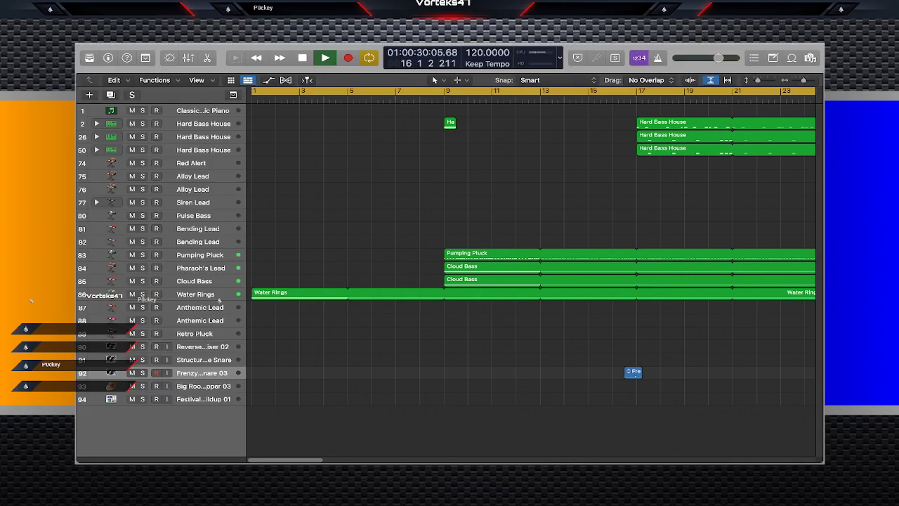
Follow the playing track to about bar 53, stop playback and look back over the arrangement from bar 1 to about bar 55.
scroll(219, 299, "right", 10)
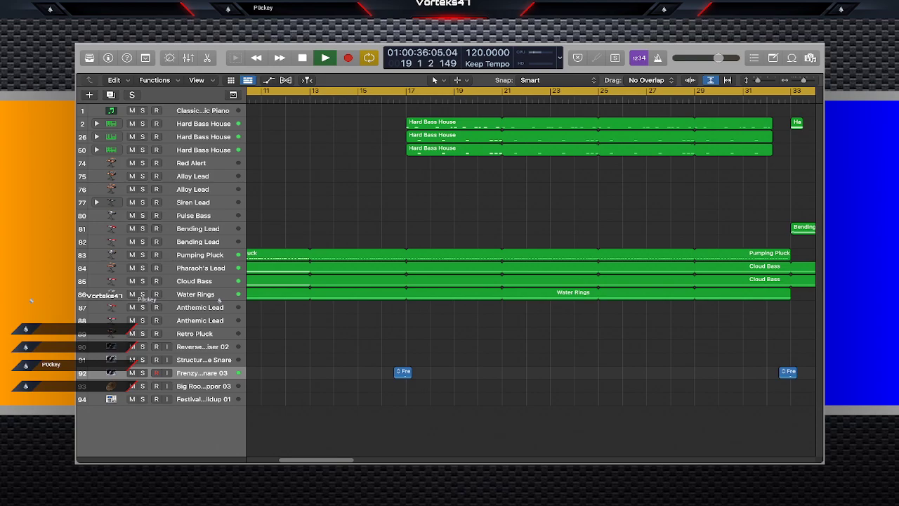
scroll(219, 300, "right", 10)
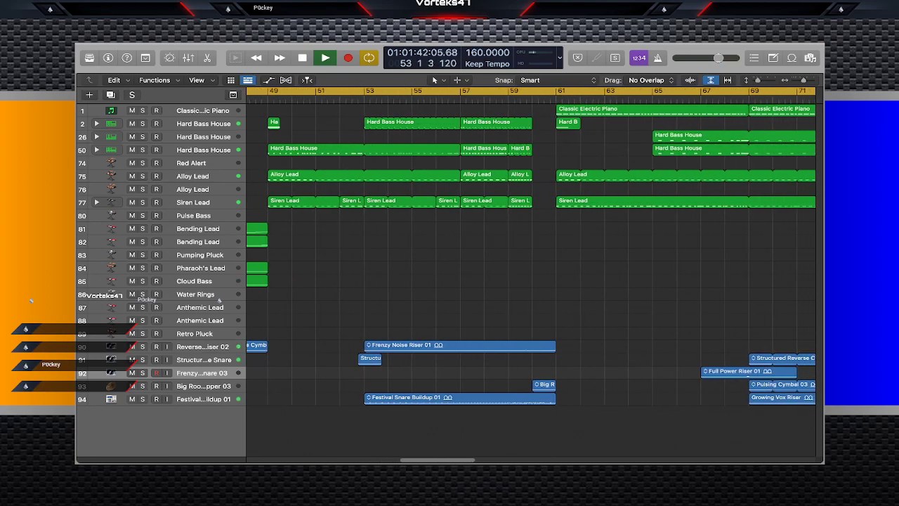
key("space")
scroll(531, 252, "left", 9)
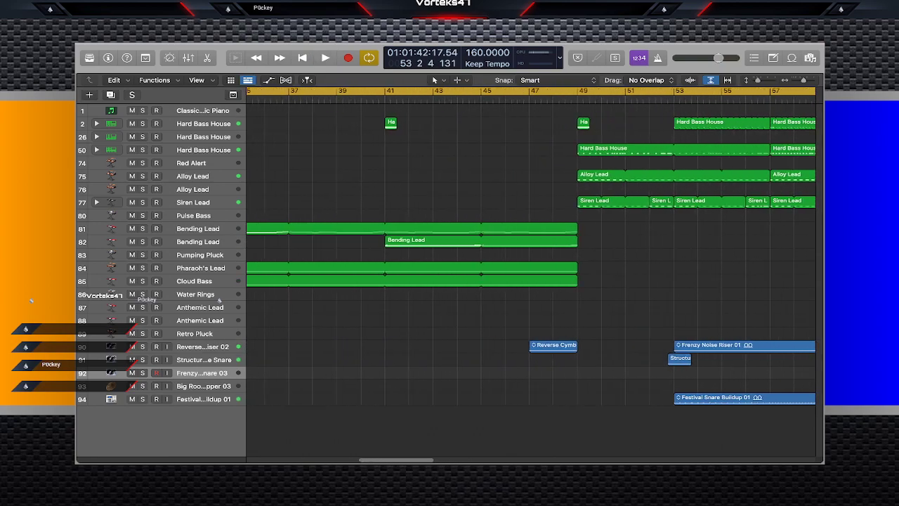
scroll(531, 253, "left", 15)
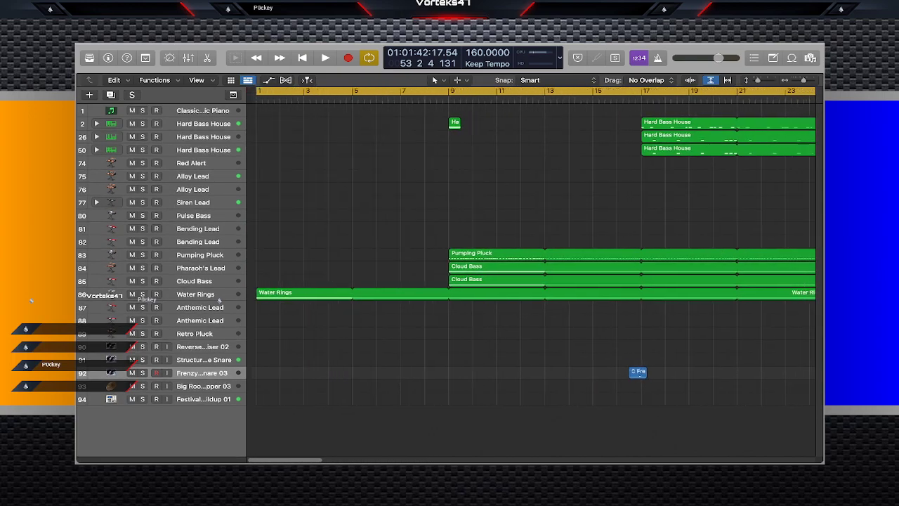
scroll(531, 274, "right", 15)
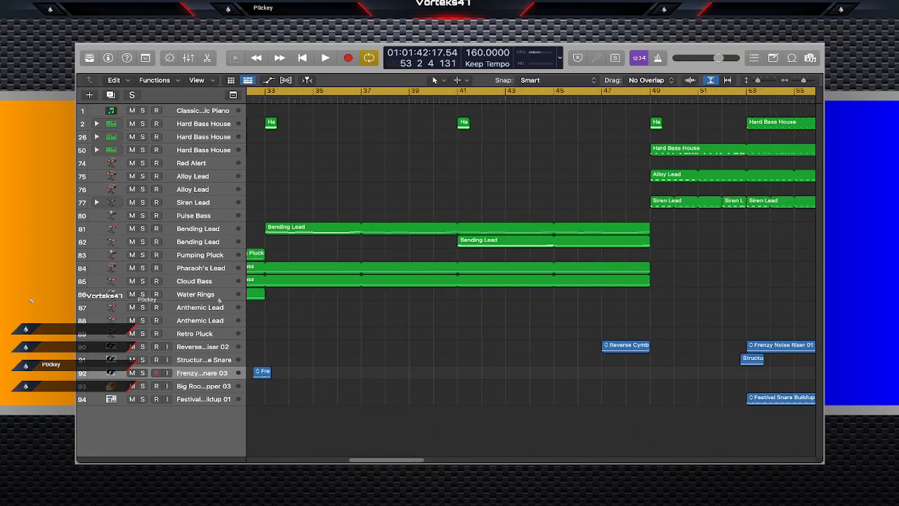
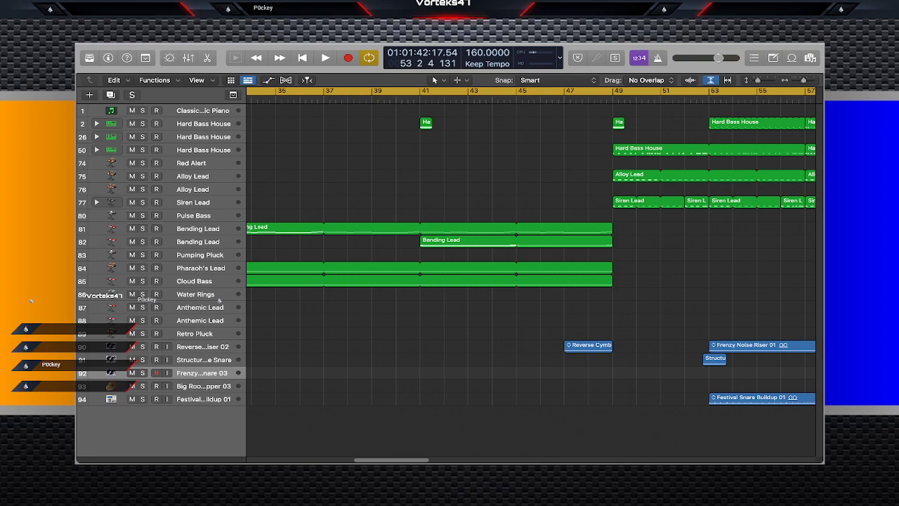
Play the track from bar 1 with Catch Playhead on and stop it just after bar 77.
key("Return")
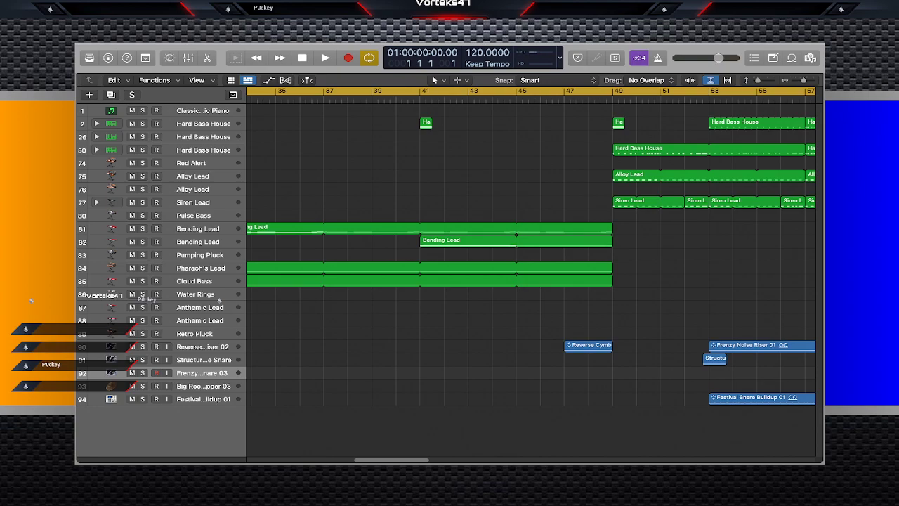
key("space")
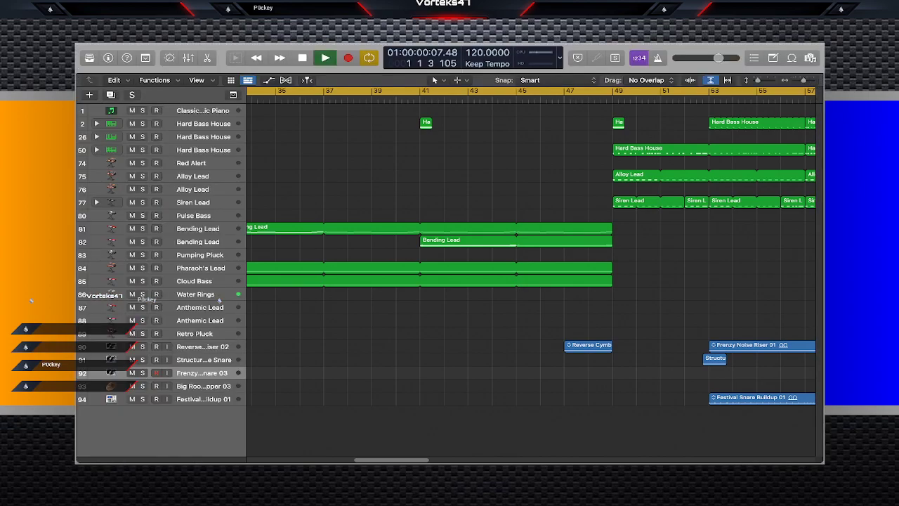
key("grave")
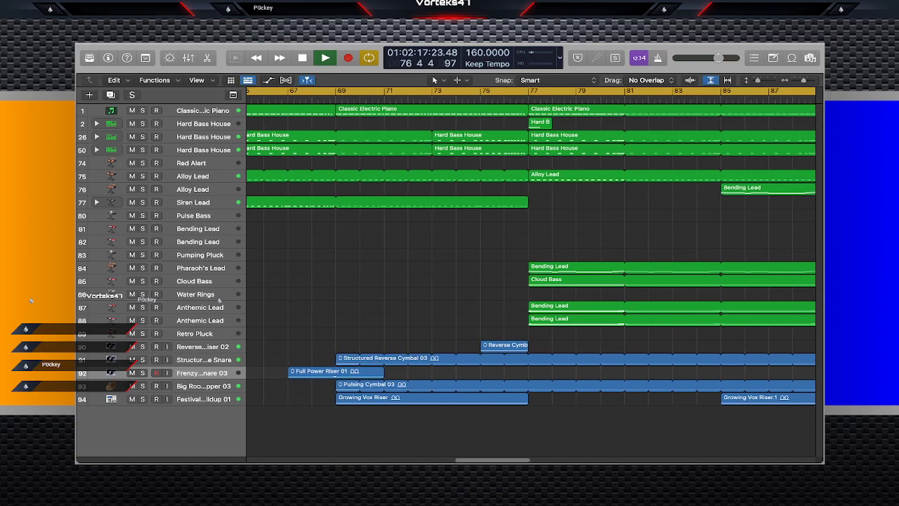
key("space")
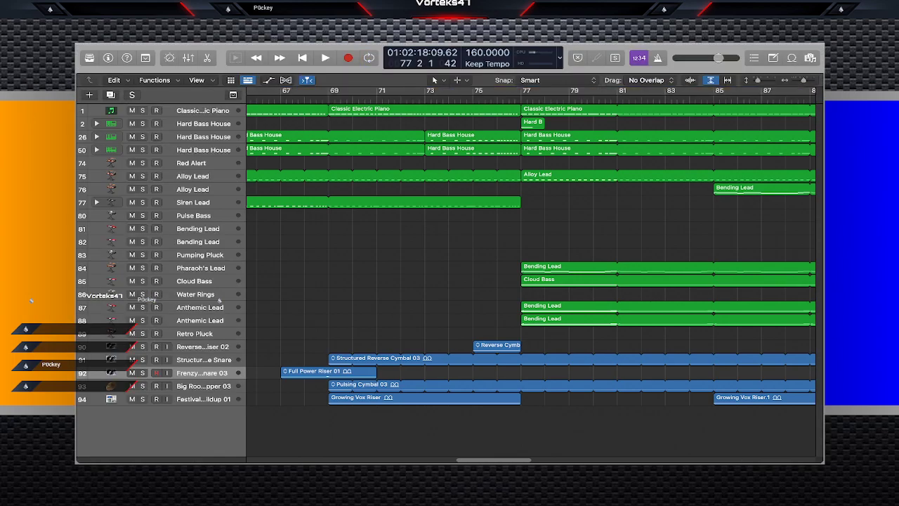
Move the playhead back to bar 60 and play the rest of the track through its ending with cycle mode off.
scroll(219, 299, "left", 5)
left_click(372, 99)
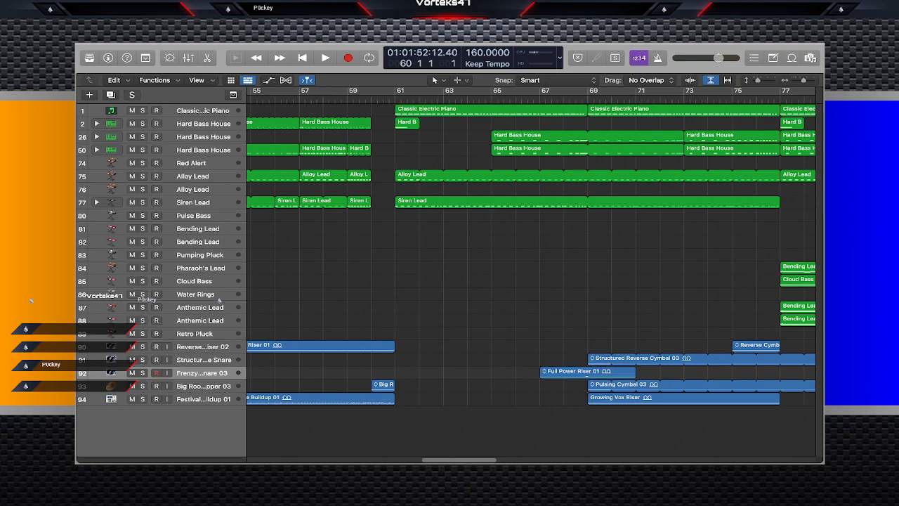
key("space")
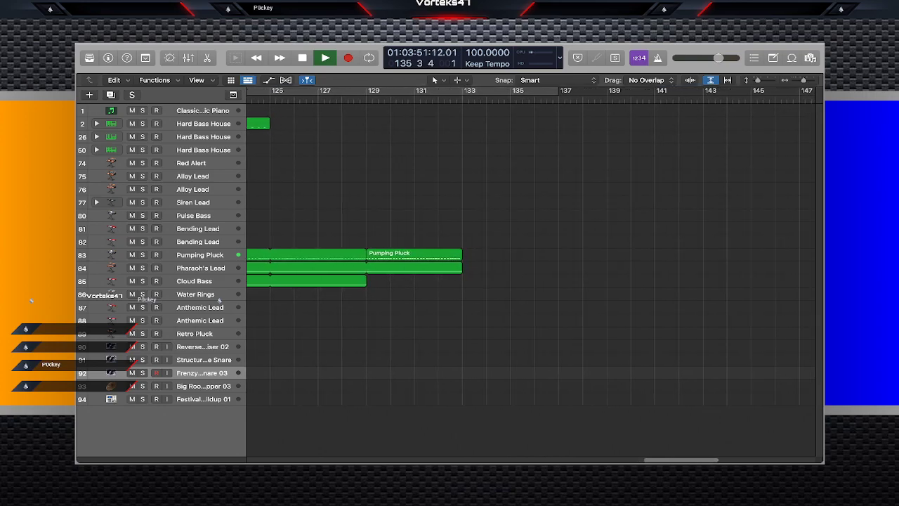
Stop playback after the ending near bar 136, return to bar 1 and turn cycle mode on.
key("space")
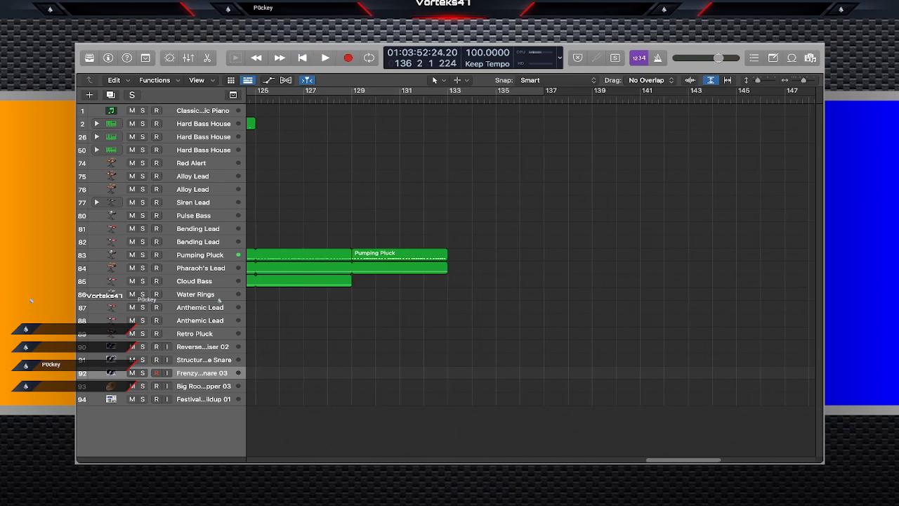
key("Return")
key("c")
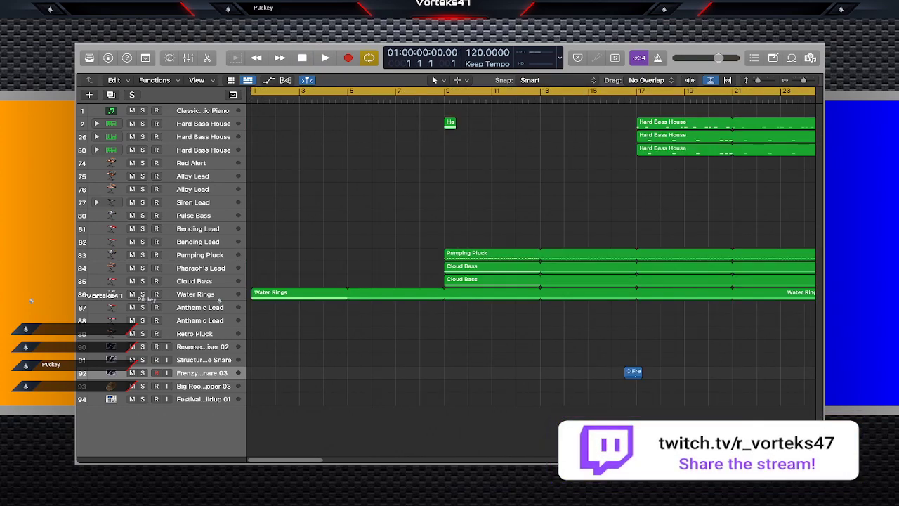